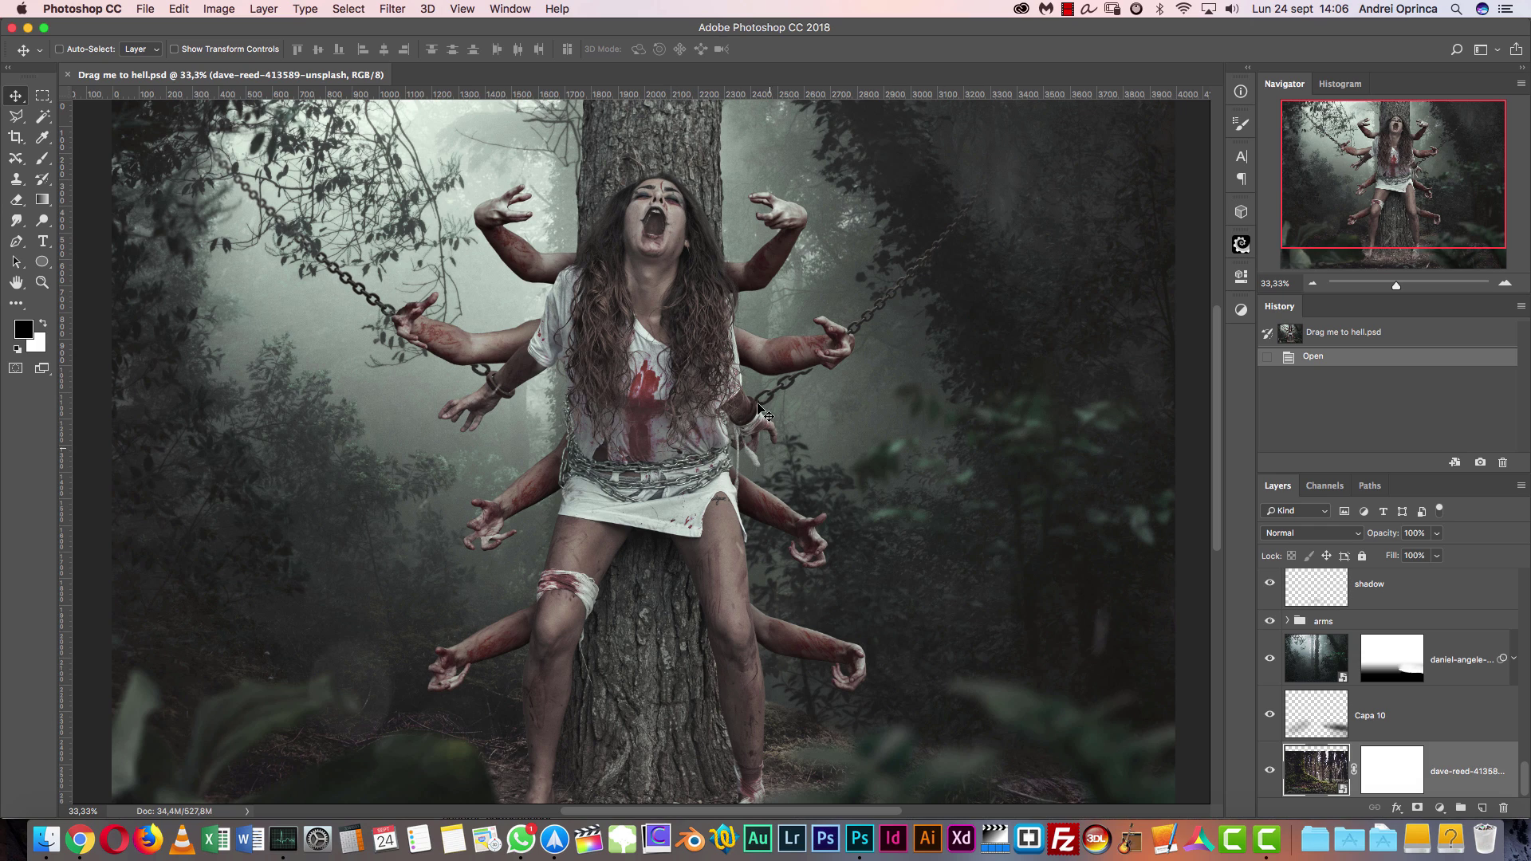
- Examine the finished composite up close, including the face, arms, shackles, chains and skirt, and return to a view of the whole image
key(super+plus)
key(super+plus)
key(super+plus)
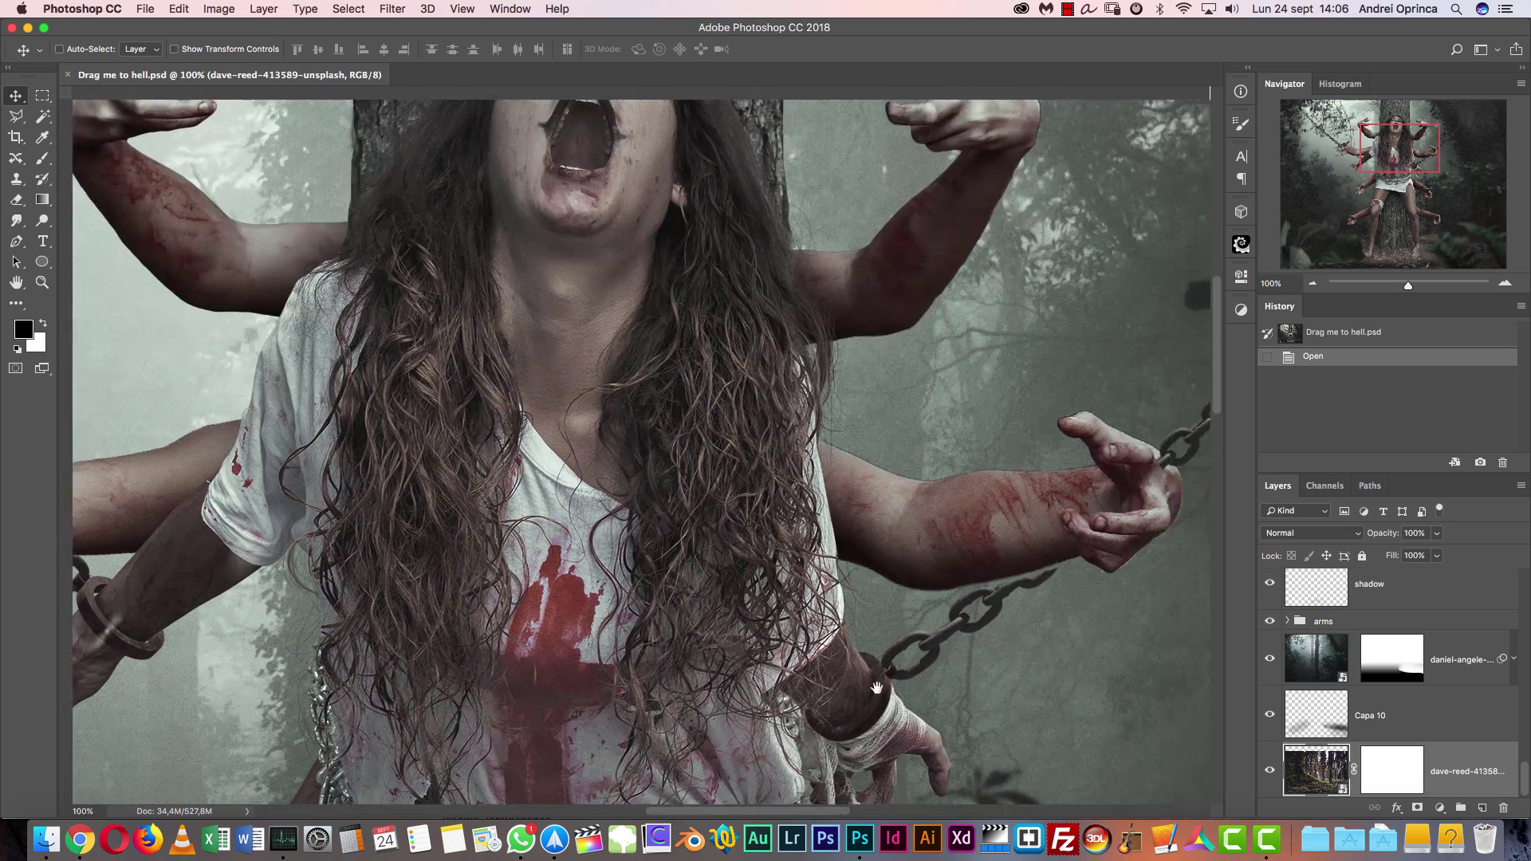
drag(877, 688, 853, 774)
key(super+r)
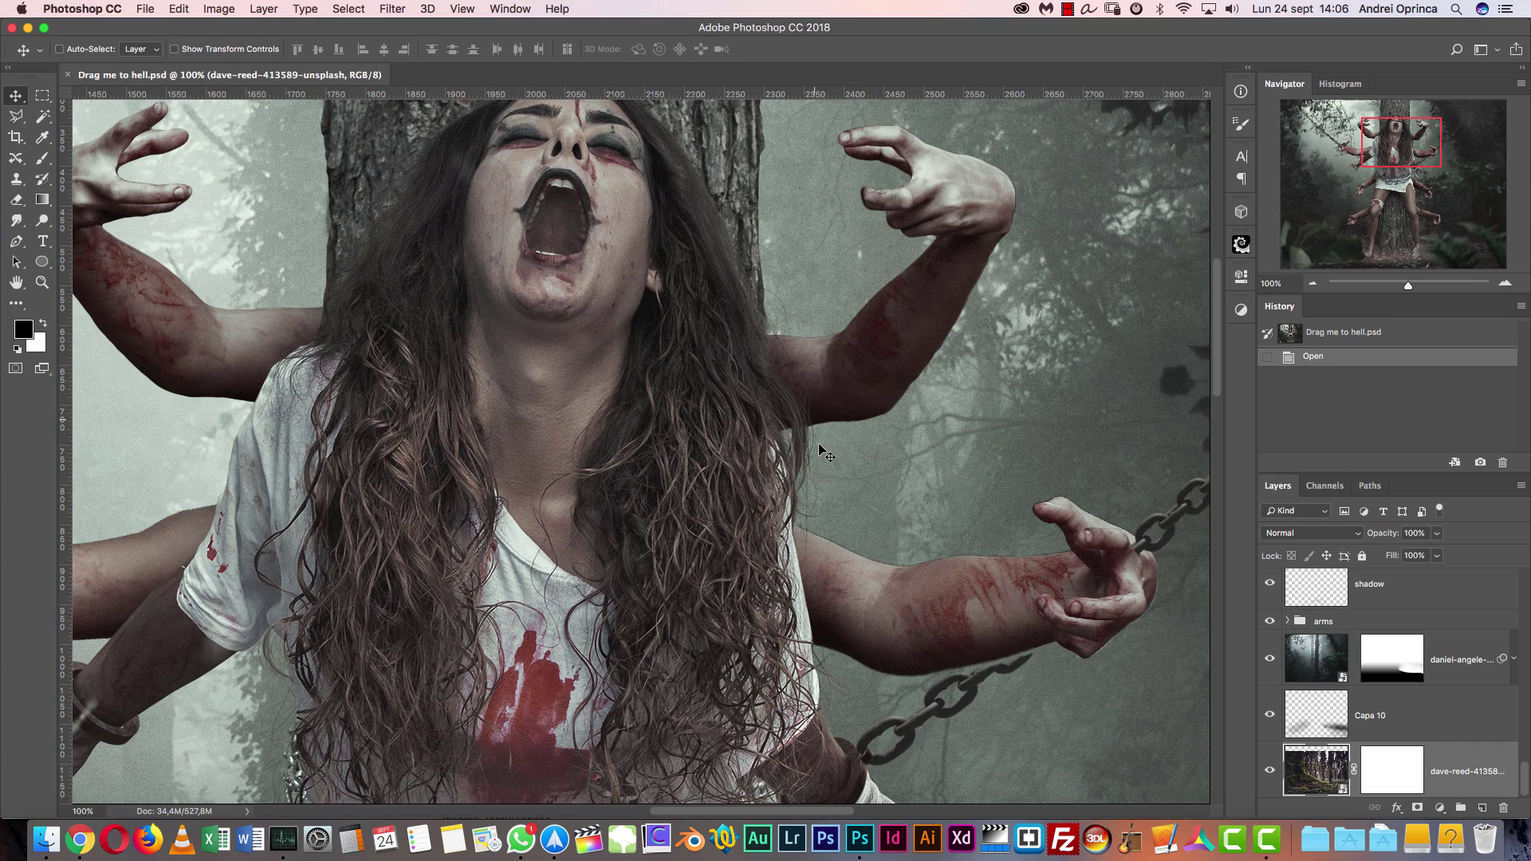
scroll(797, 527, left, 5)
scroll(797, 526, down, 2)
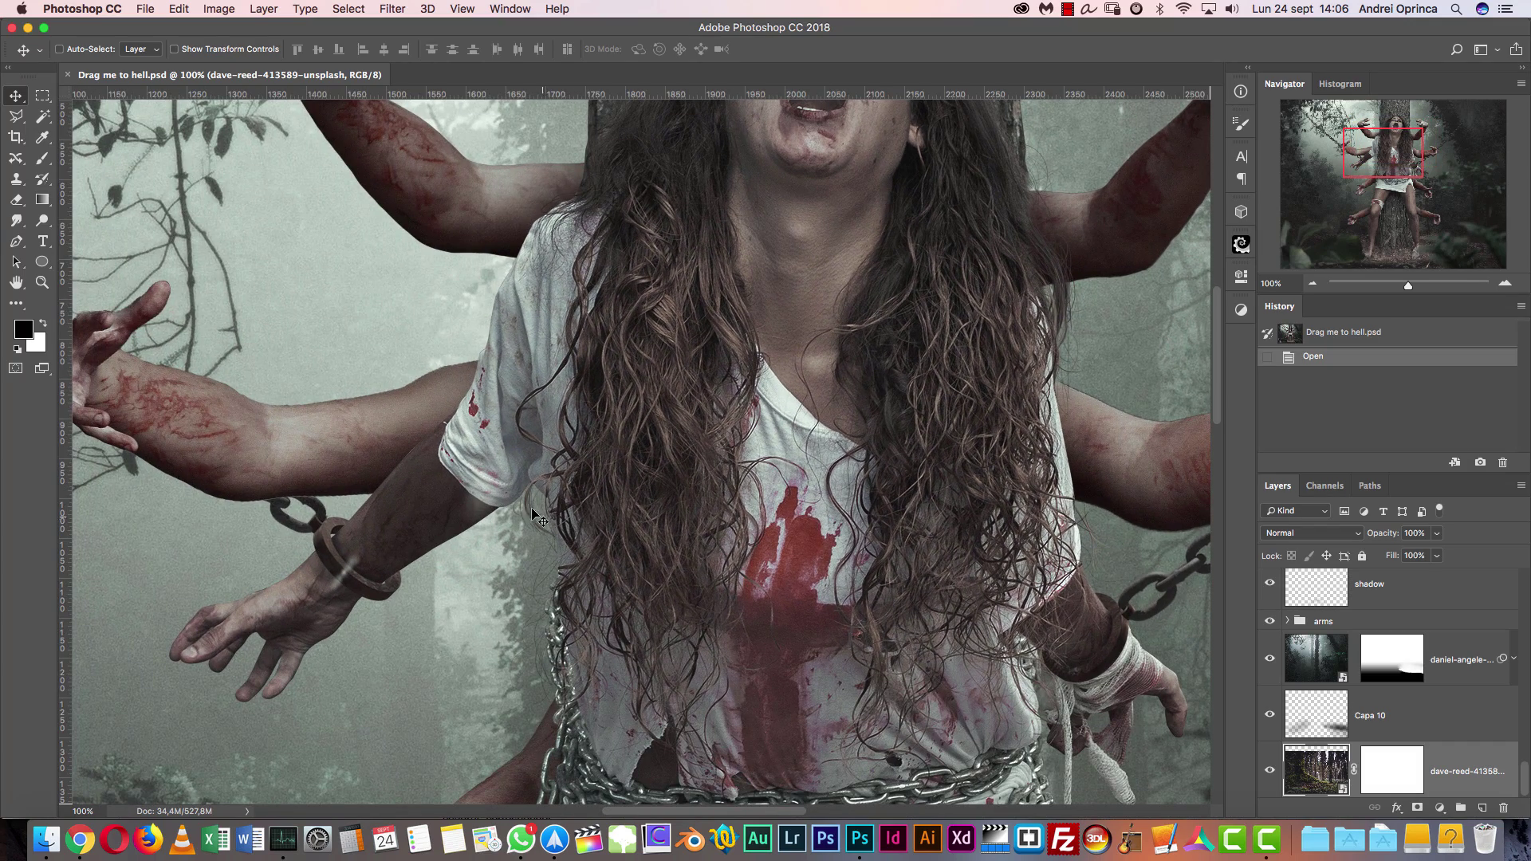
scroll(718, 558, right, 5)
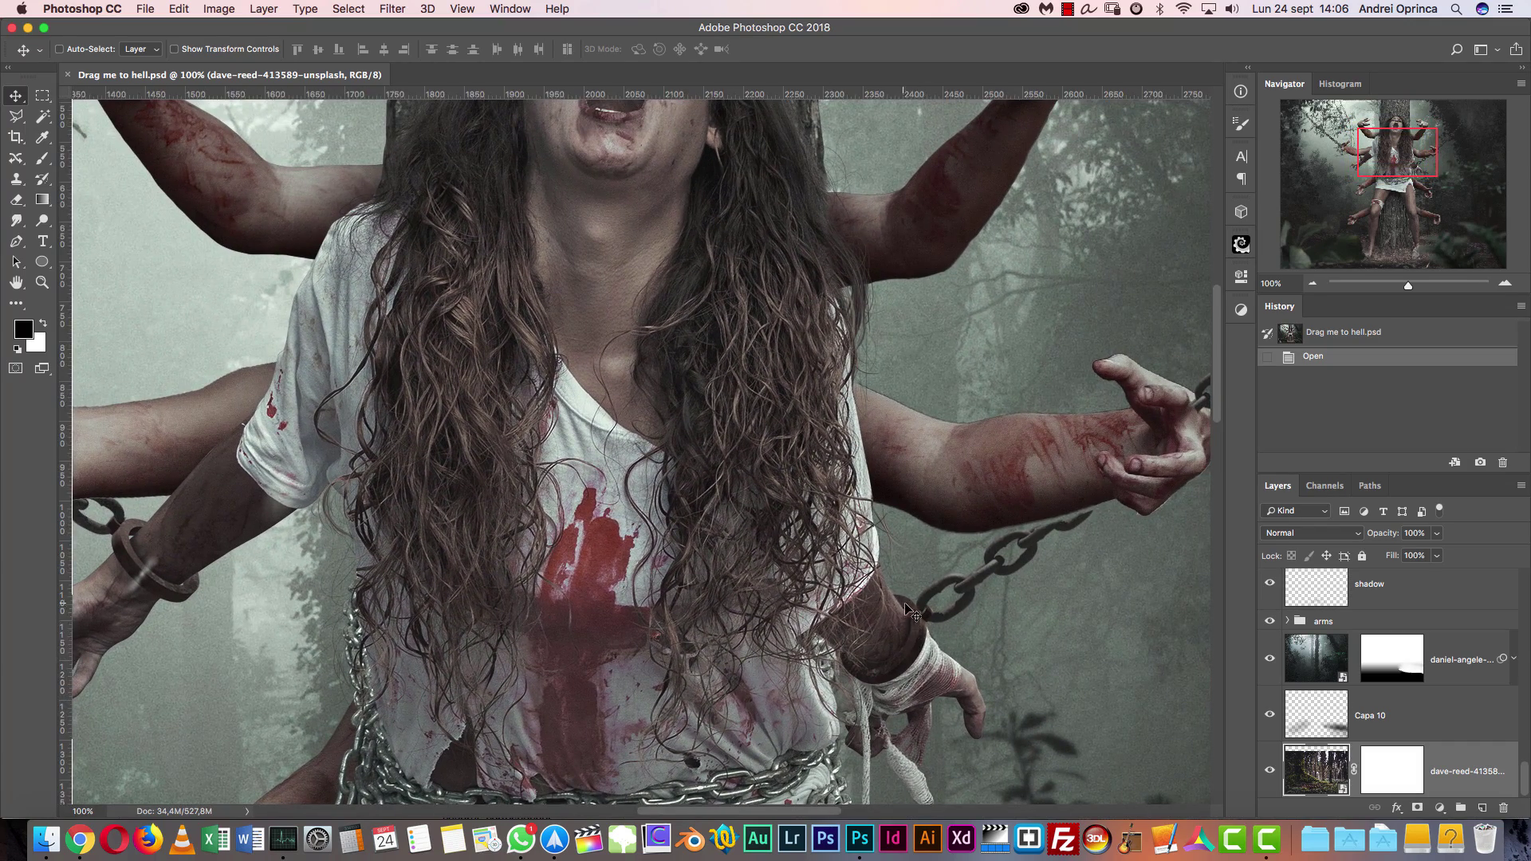
scroll(957, 606, left, 5)
scroll(956, 606, down, 1)
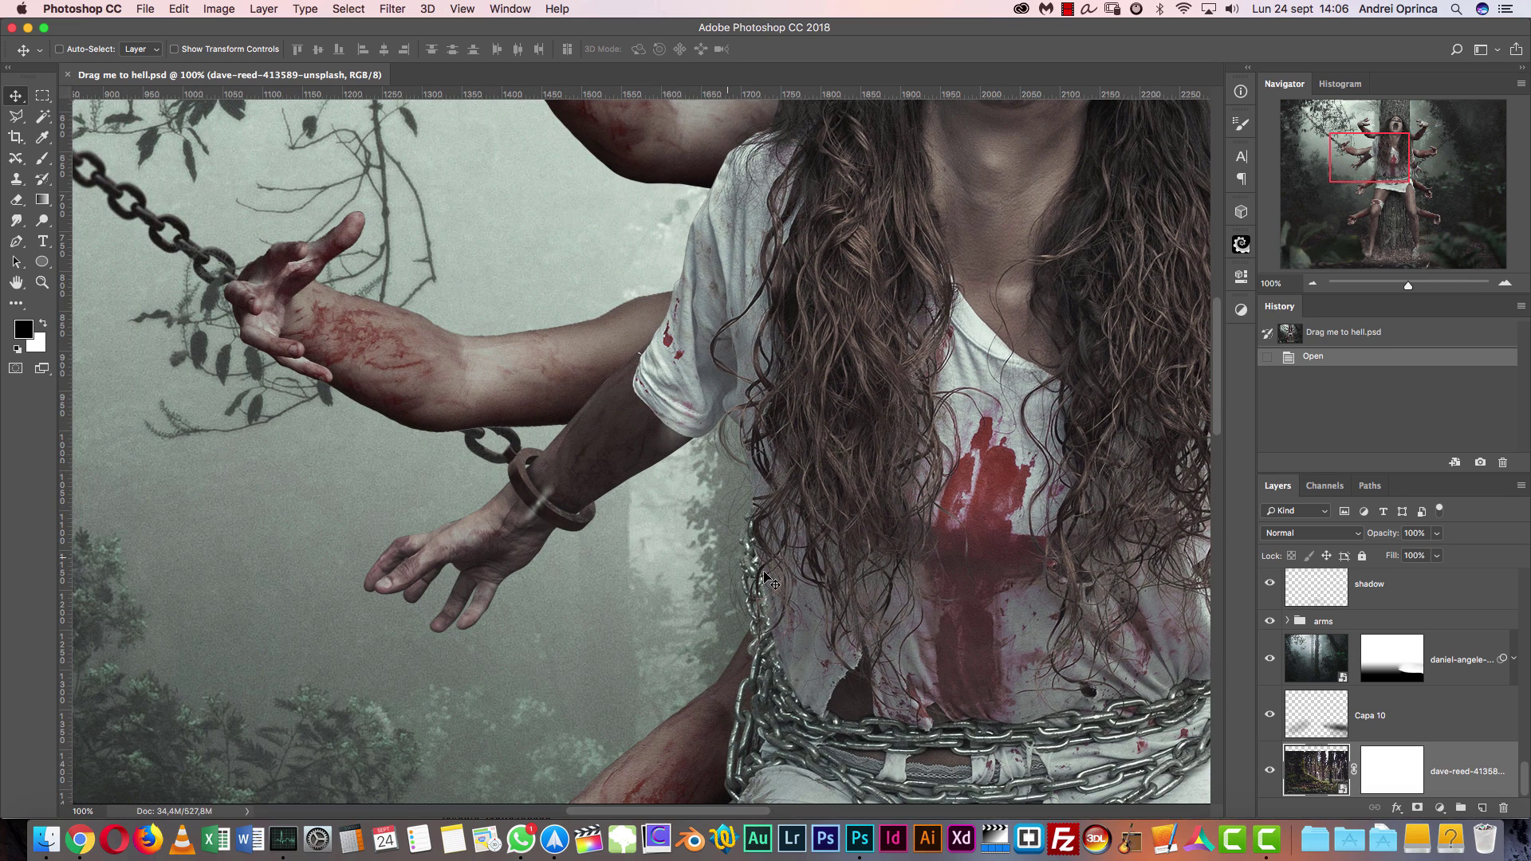
scroll(765, 580, down, 5)
scroll(453, 253, down, 1)
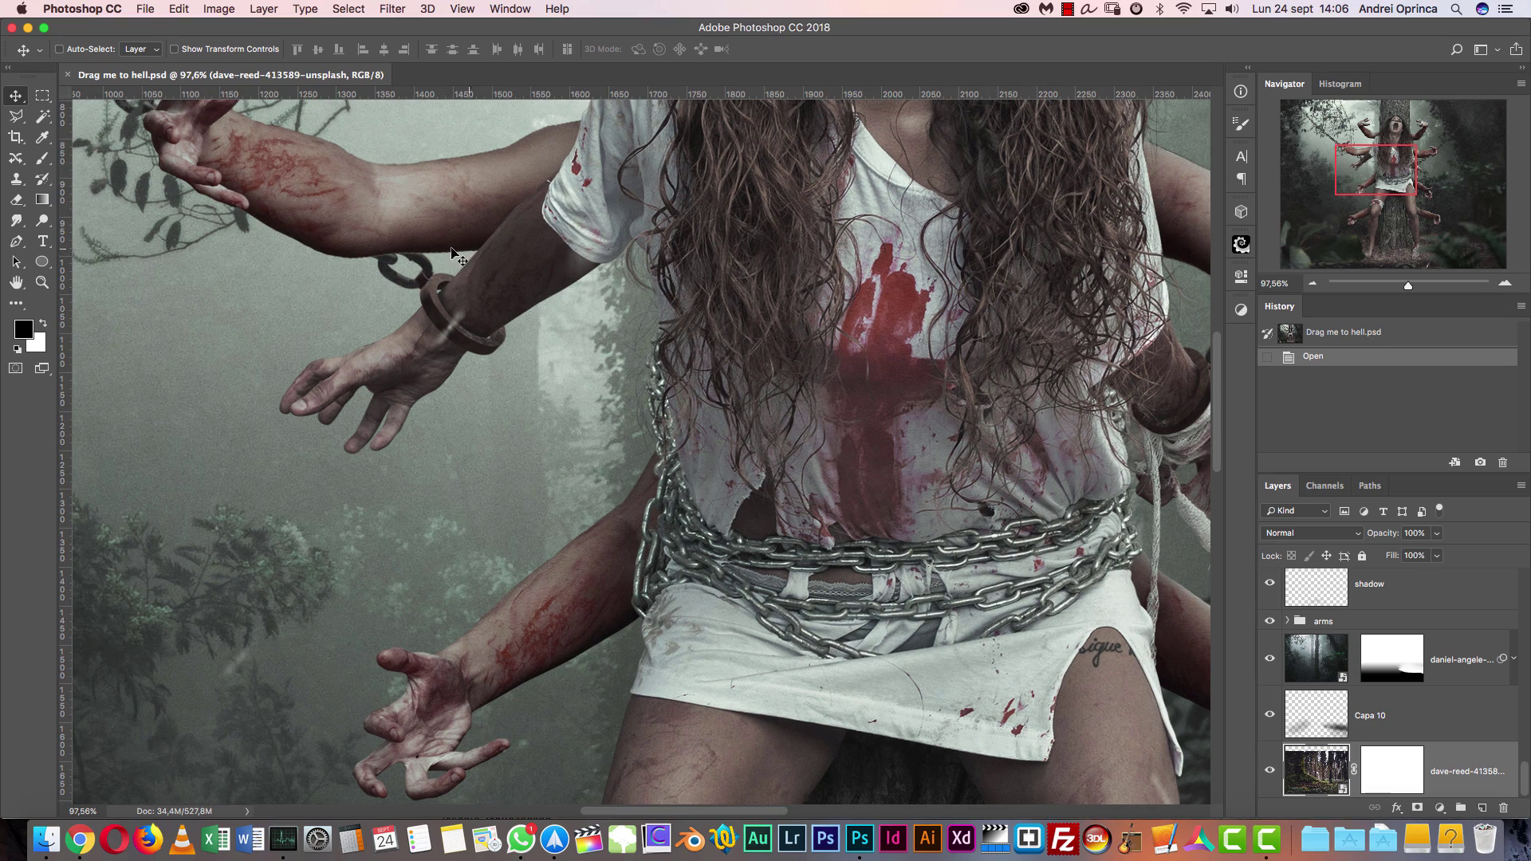
scroll(510, 343, down, 5)
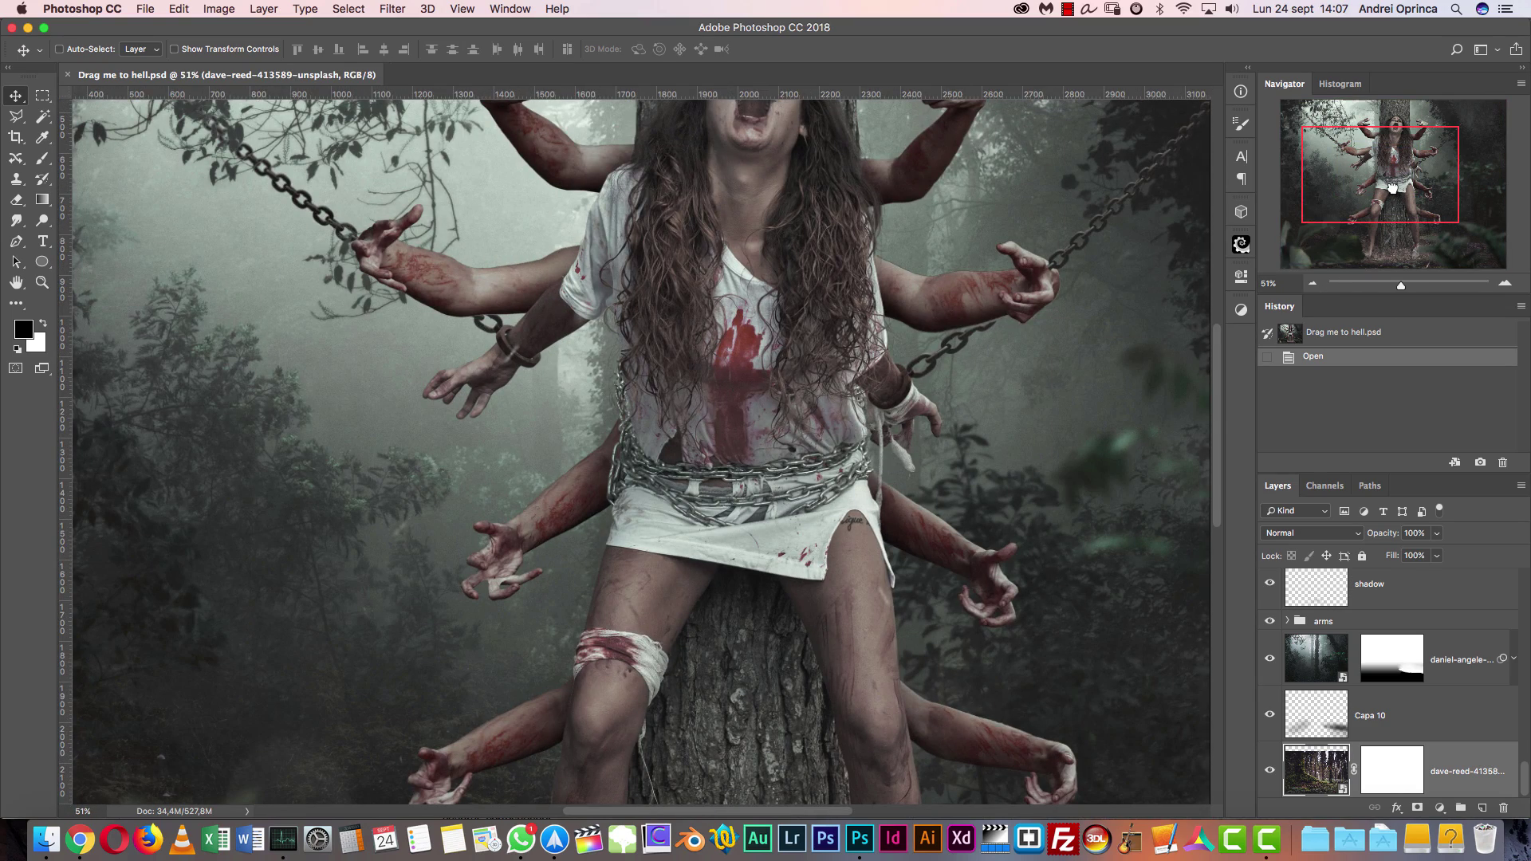
drag(1391, 188, 1405, 148)
click(1312, 283)
click(1311, 283)
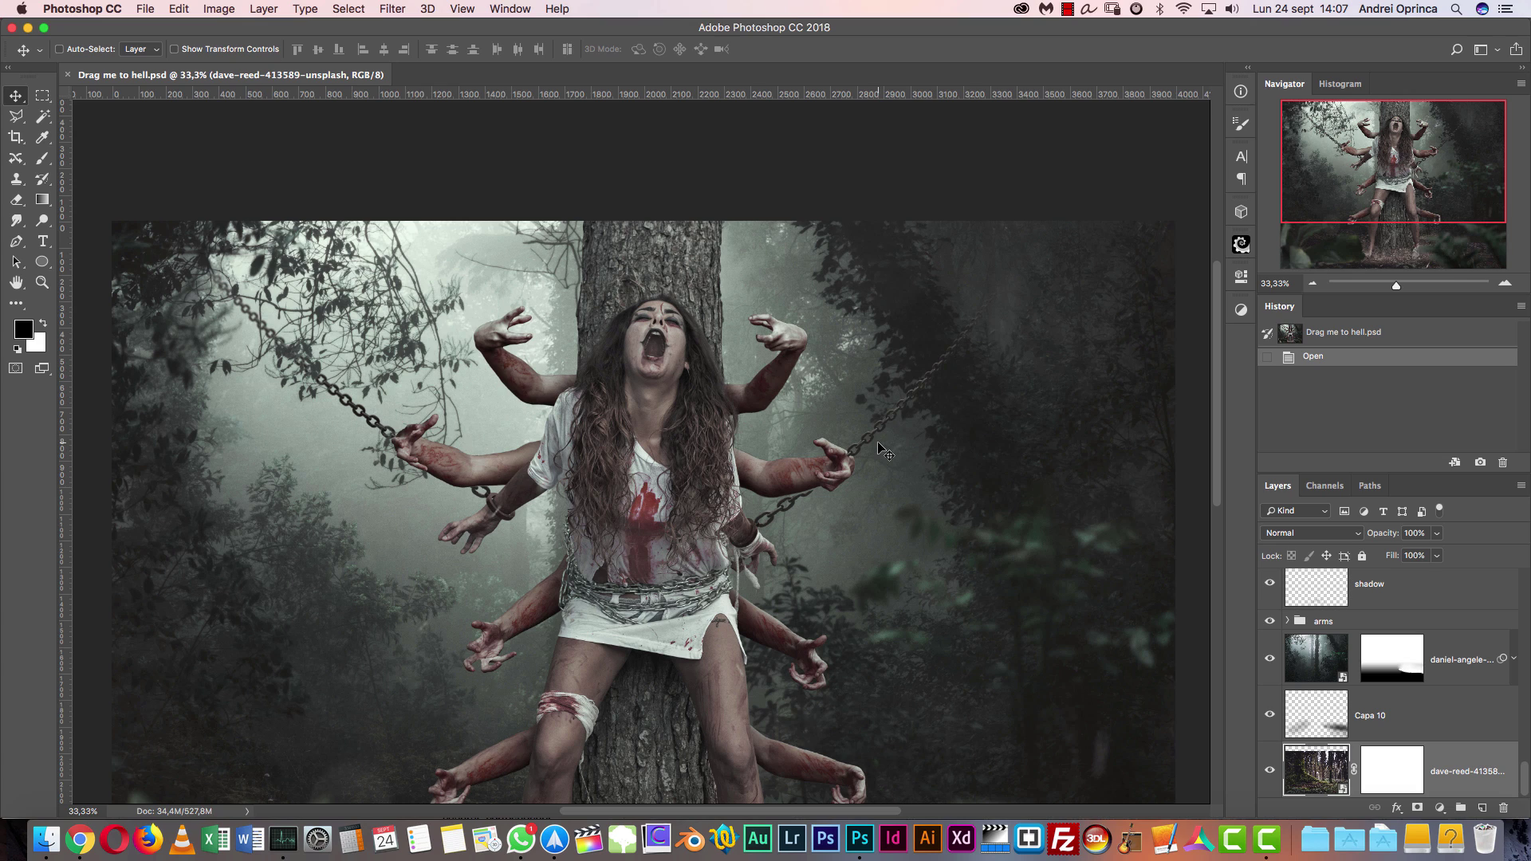
drag(1447, 145, 1445, 168)
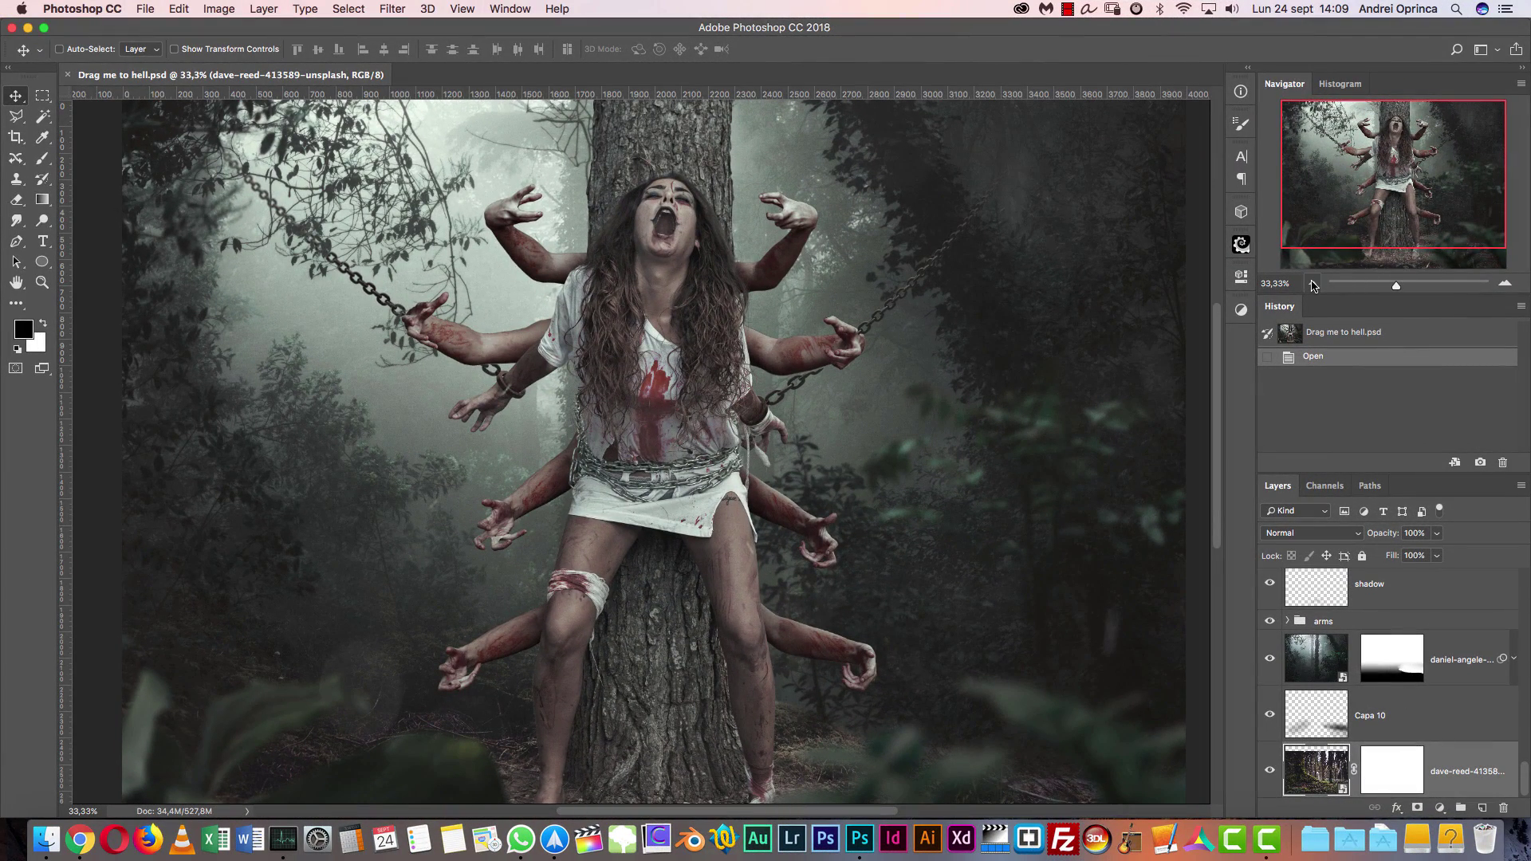
click(1313, 284)
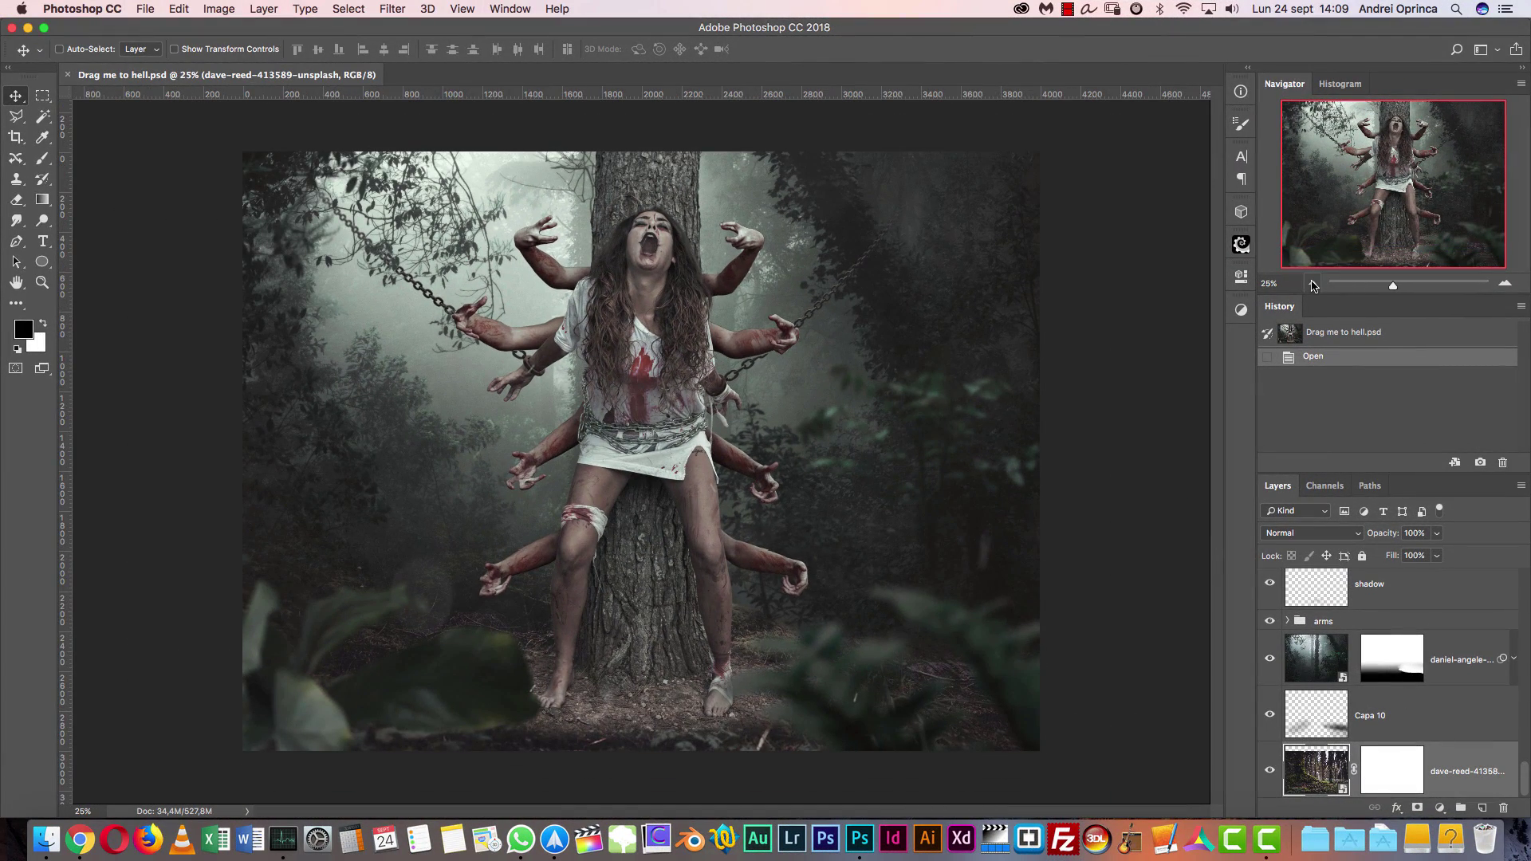
- Set up a new document 4000 pixels wide and 3000 pixels high at 300 pixels per inch
key(super+n)
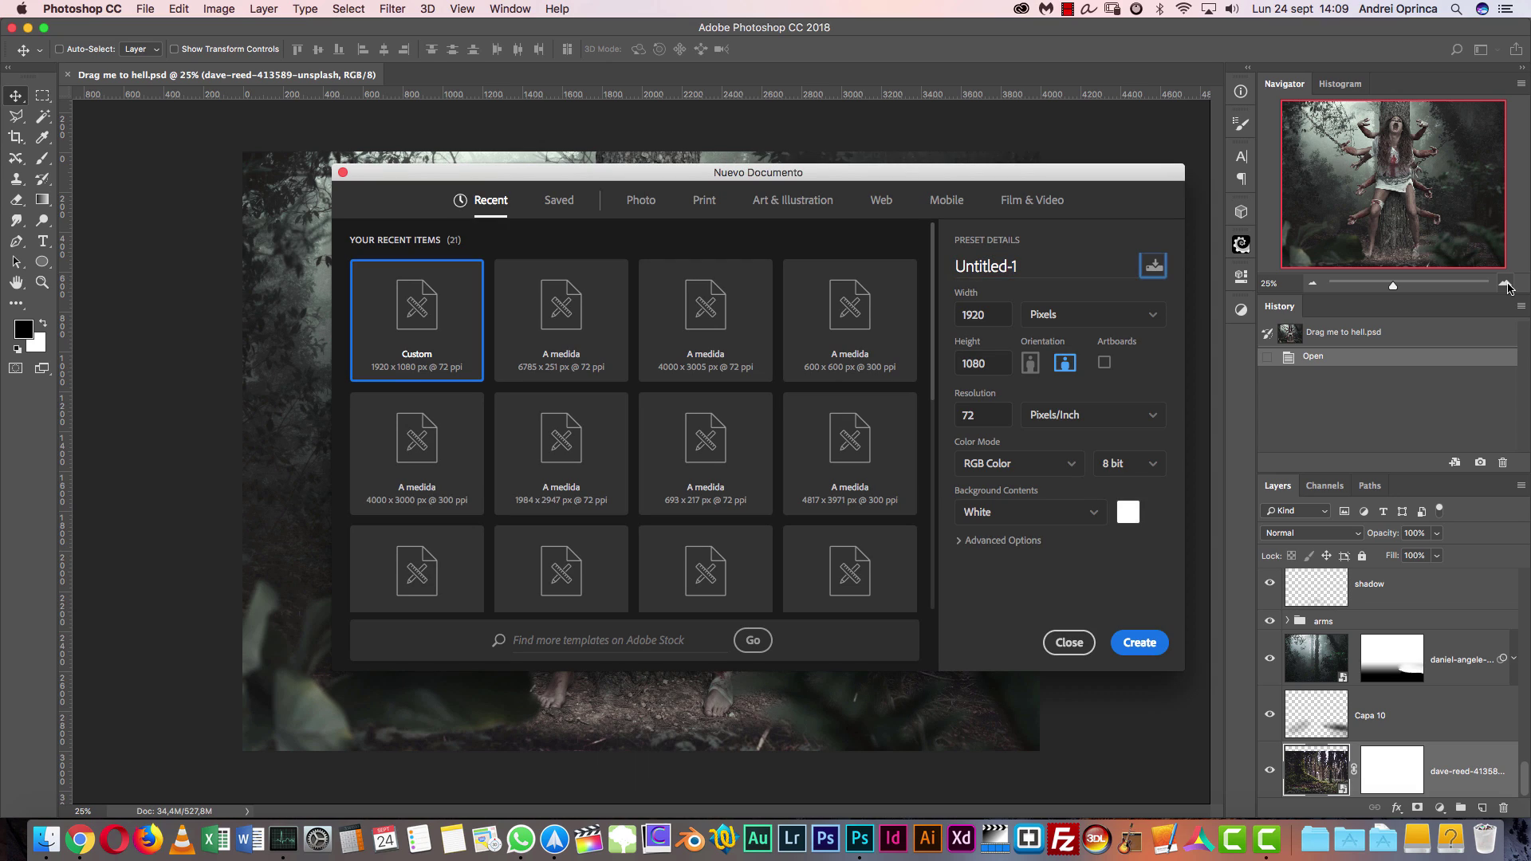
key(Tab)
text(4000)
key(Tab)
text(3000)
key(Tab)
key(Tab)
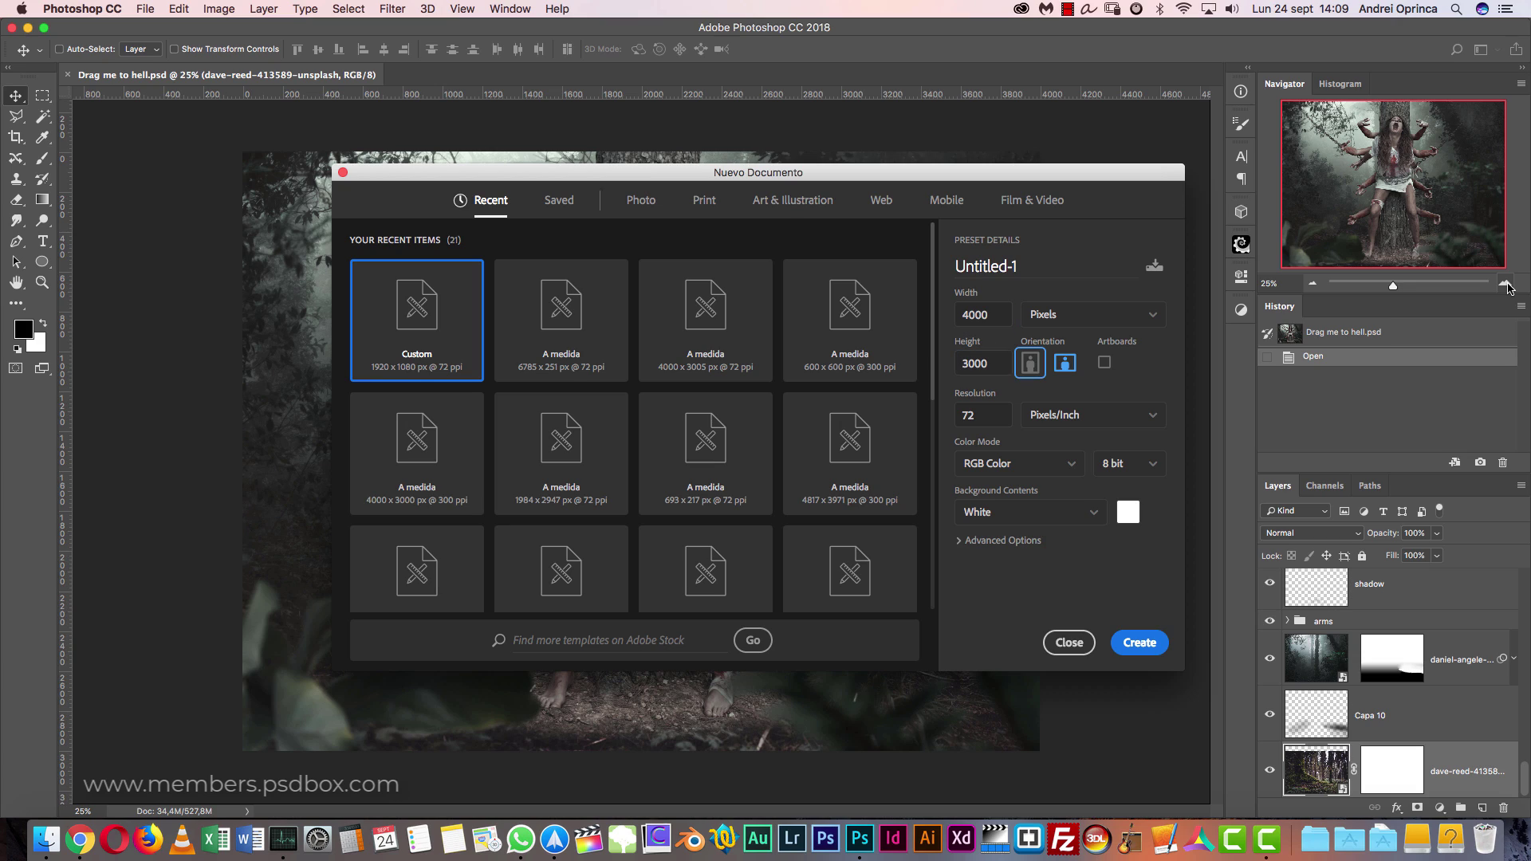
key(Tab)
key(Tab)
text(300)
- Name the new document "Drag me to Hell" and create it
click(1011, 260)
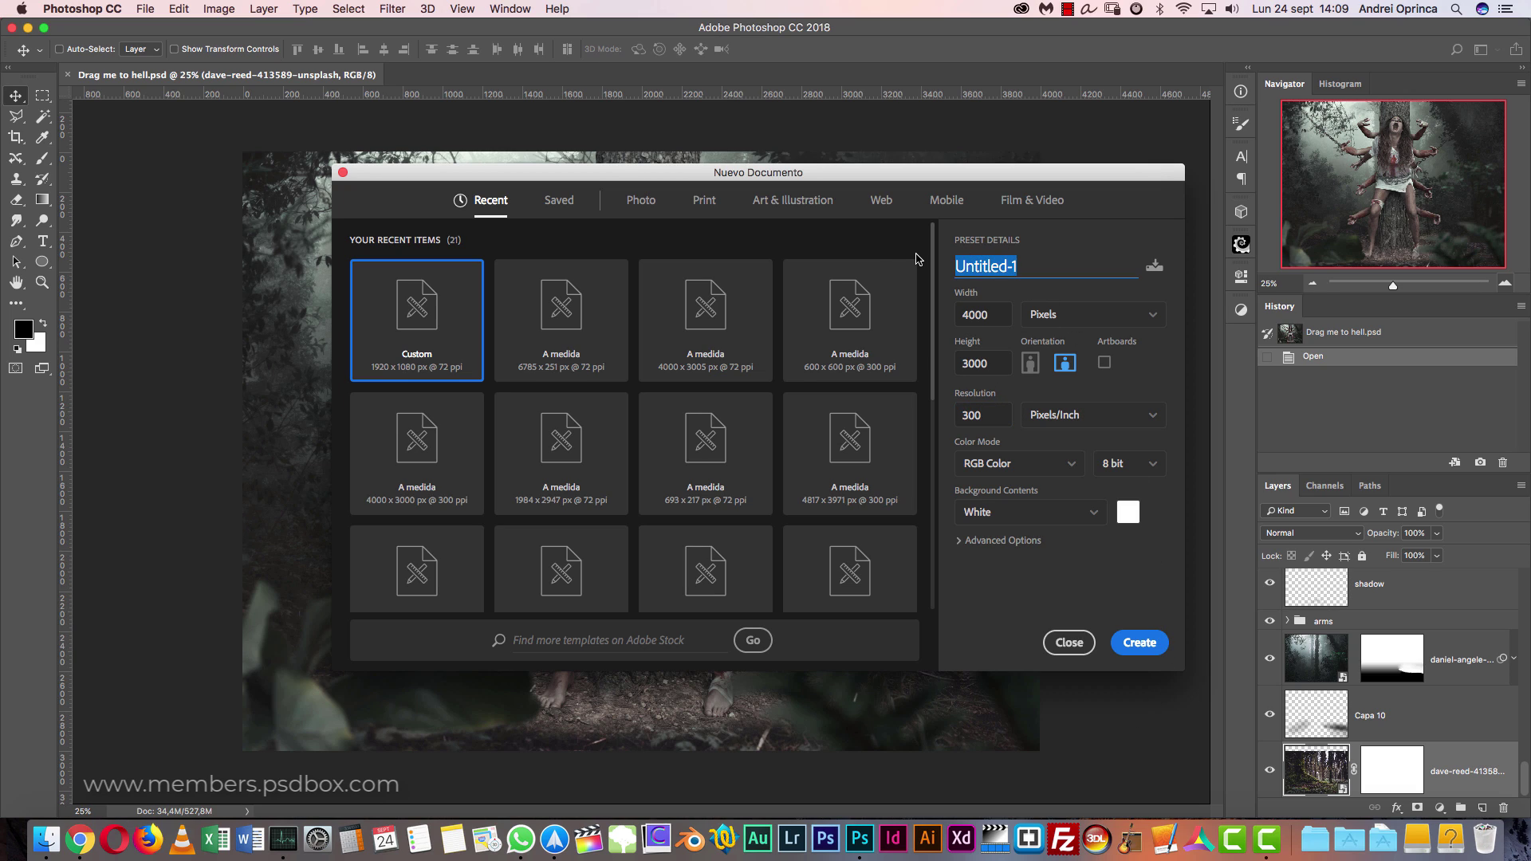
text(Drag me to Hell)
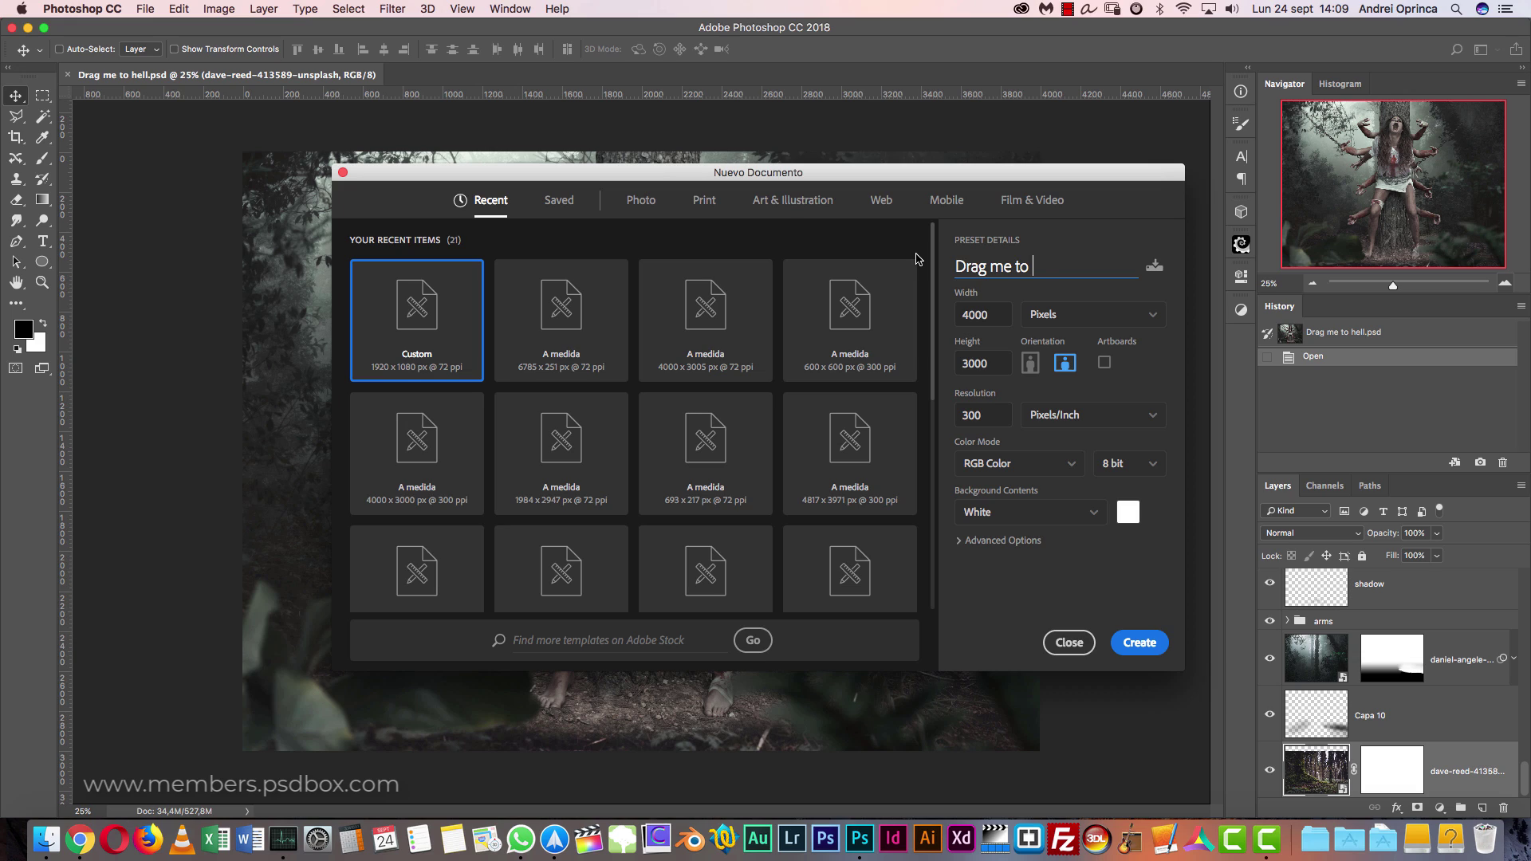
triple_click(995, 263)
text(m)
key(cmd+z)
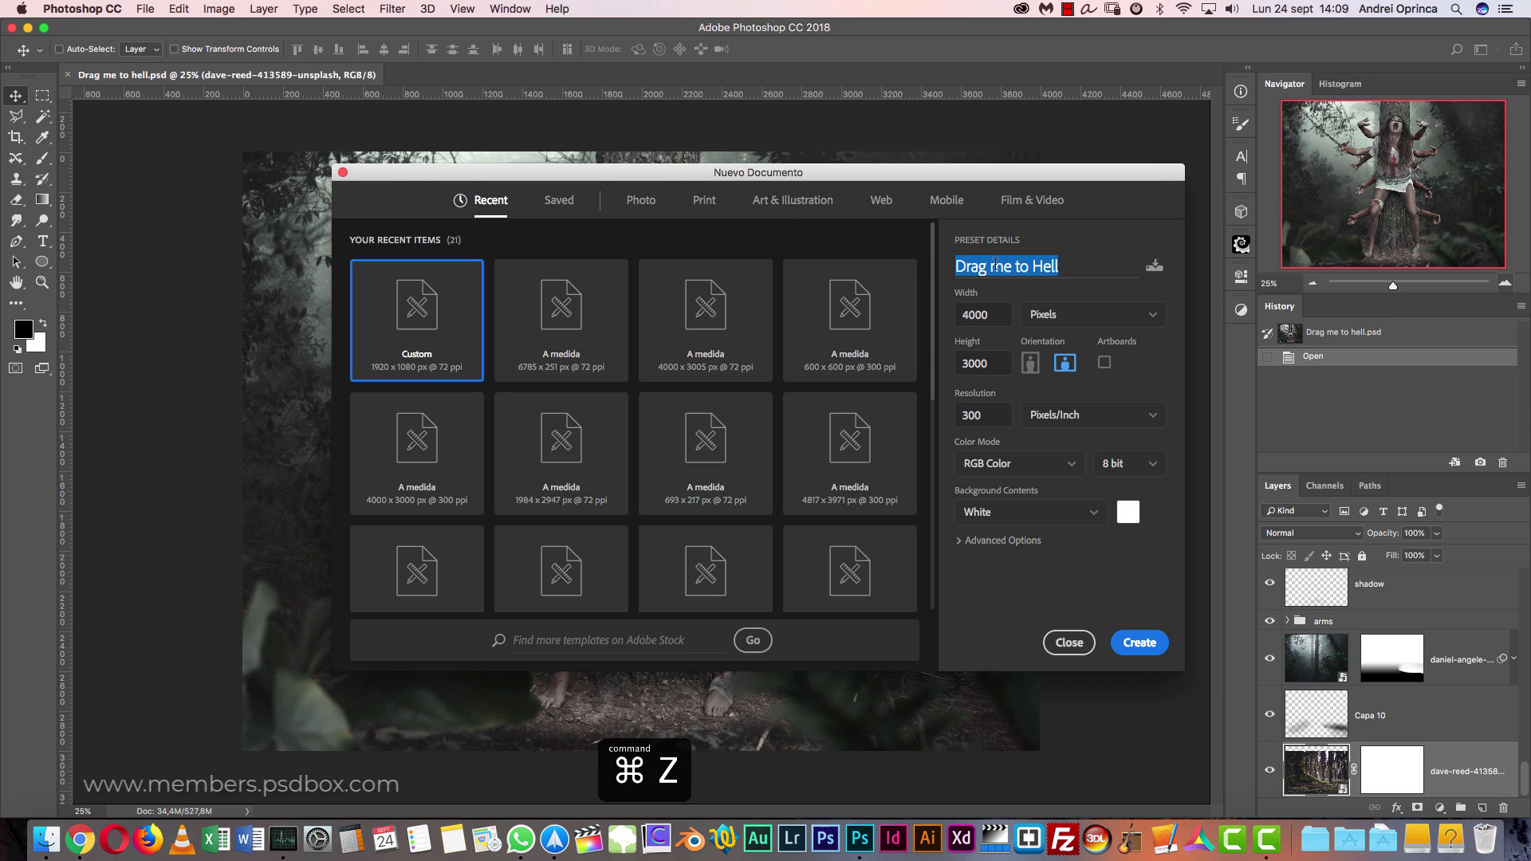
click(1139, 644)
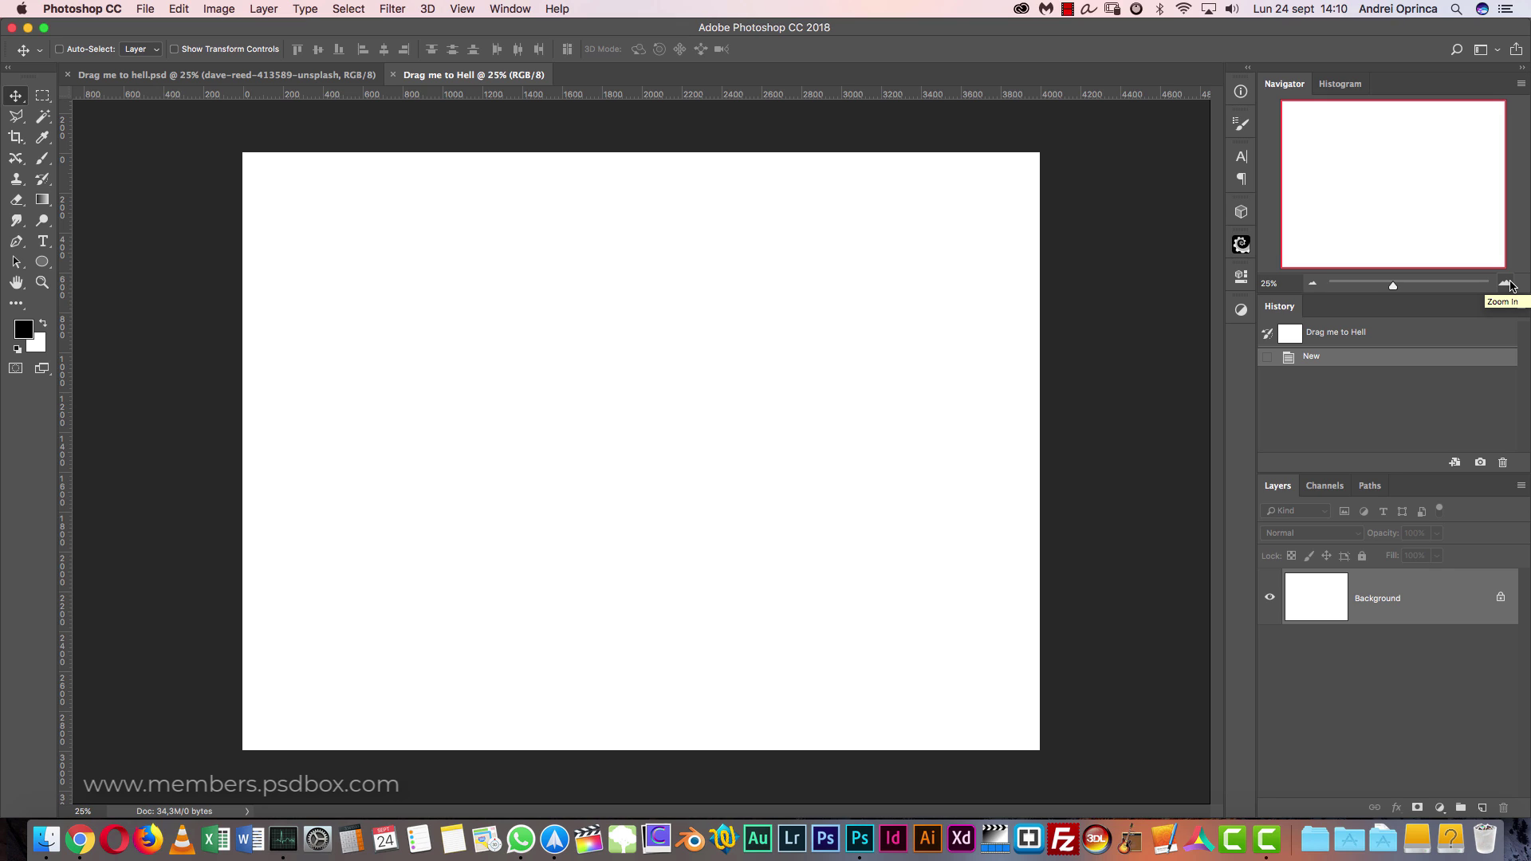
- Browse to the Resources folder for opening files and preview the two forest background photos
key(super+o)
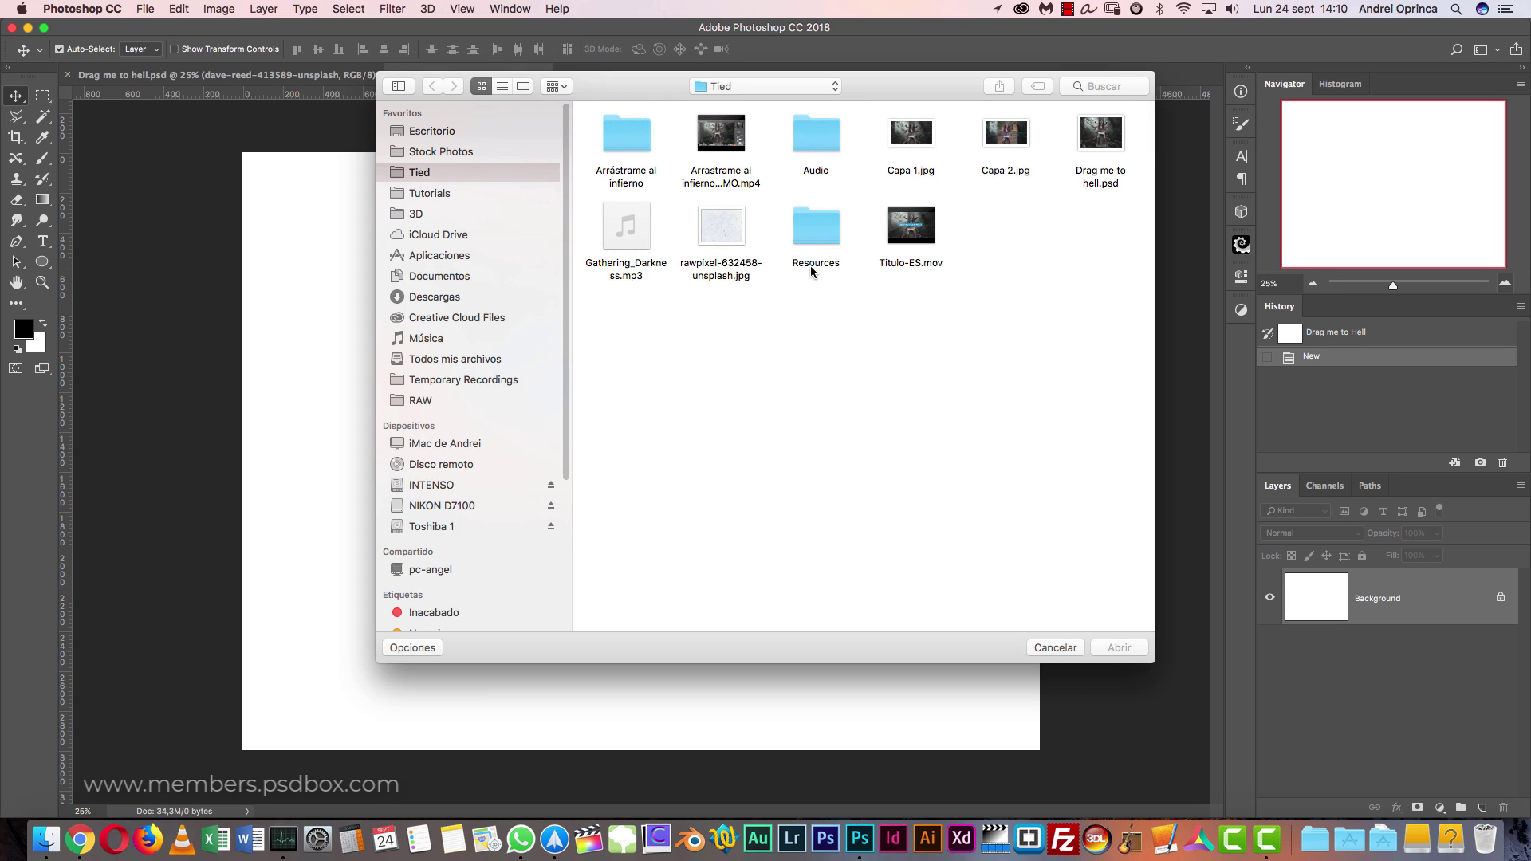
double_click(821, 242)
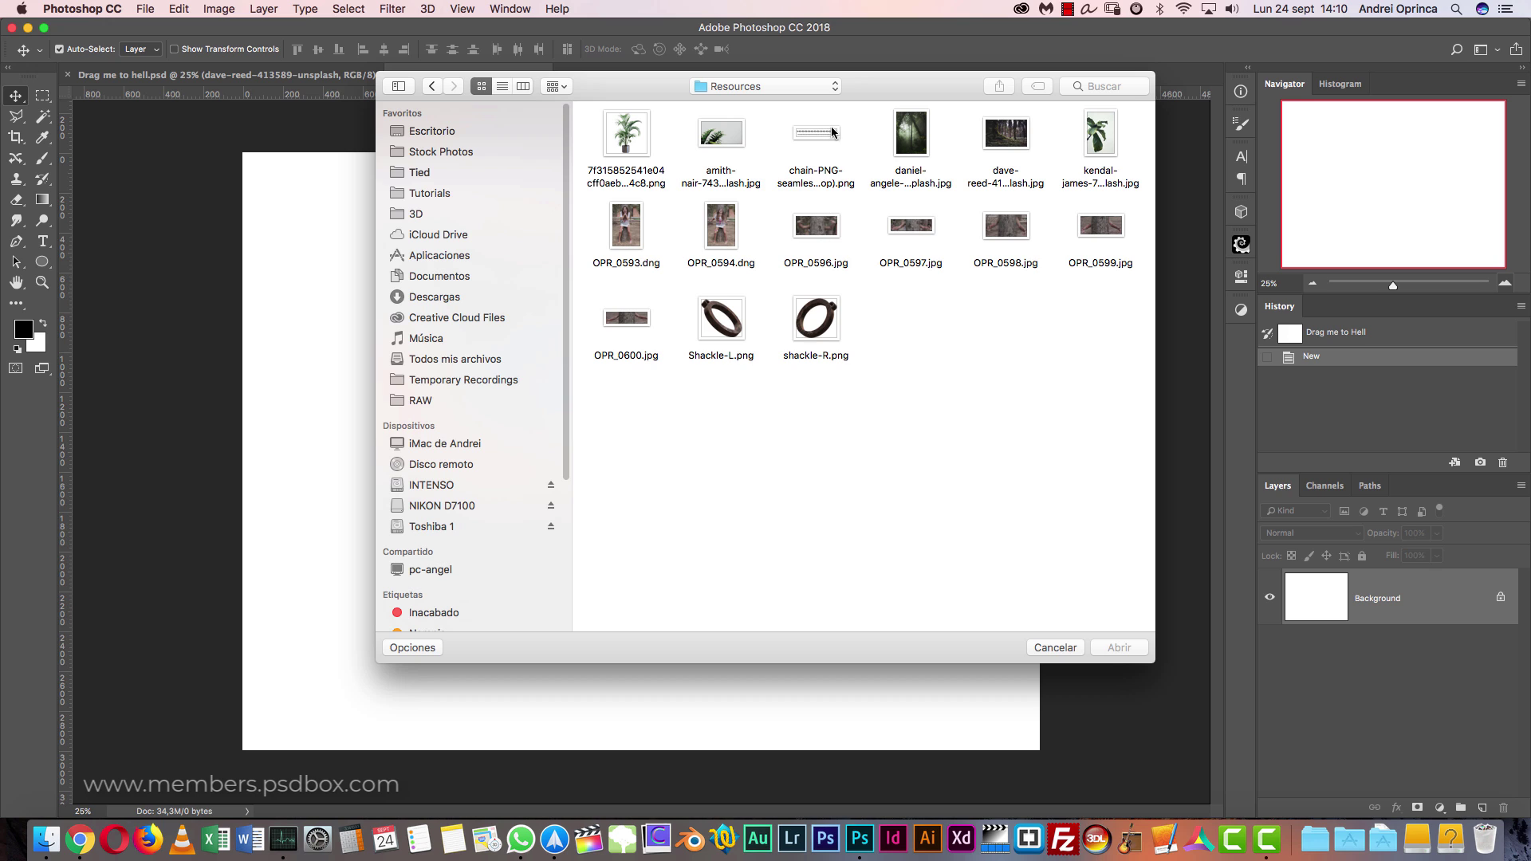
click(911, 146)
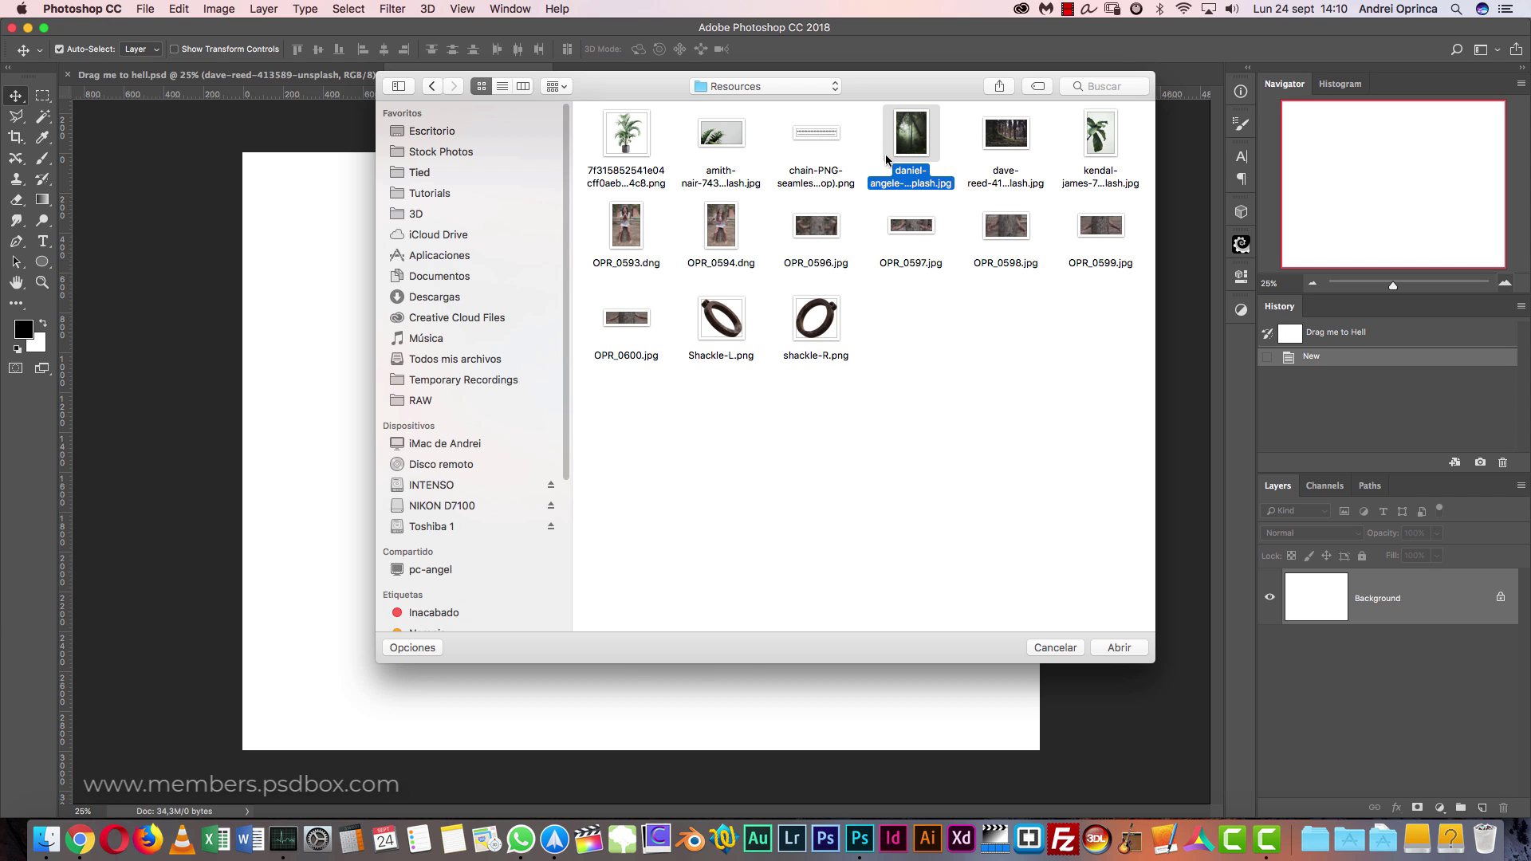
key(space)
key(Right)
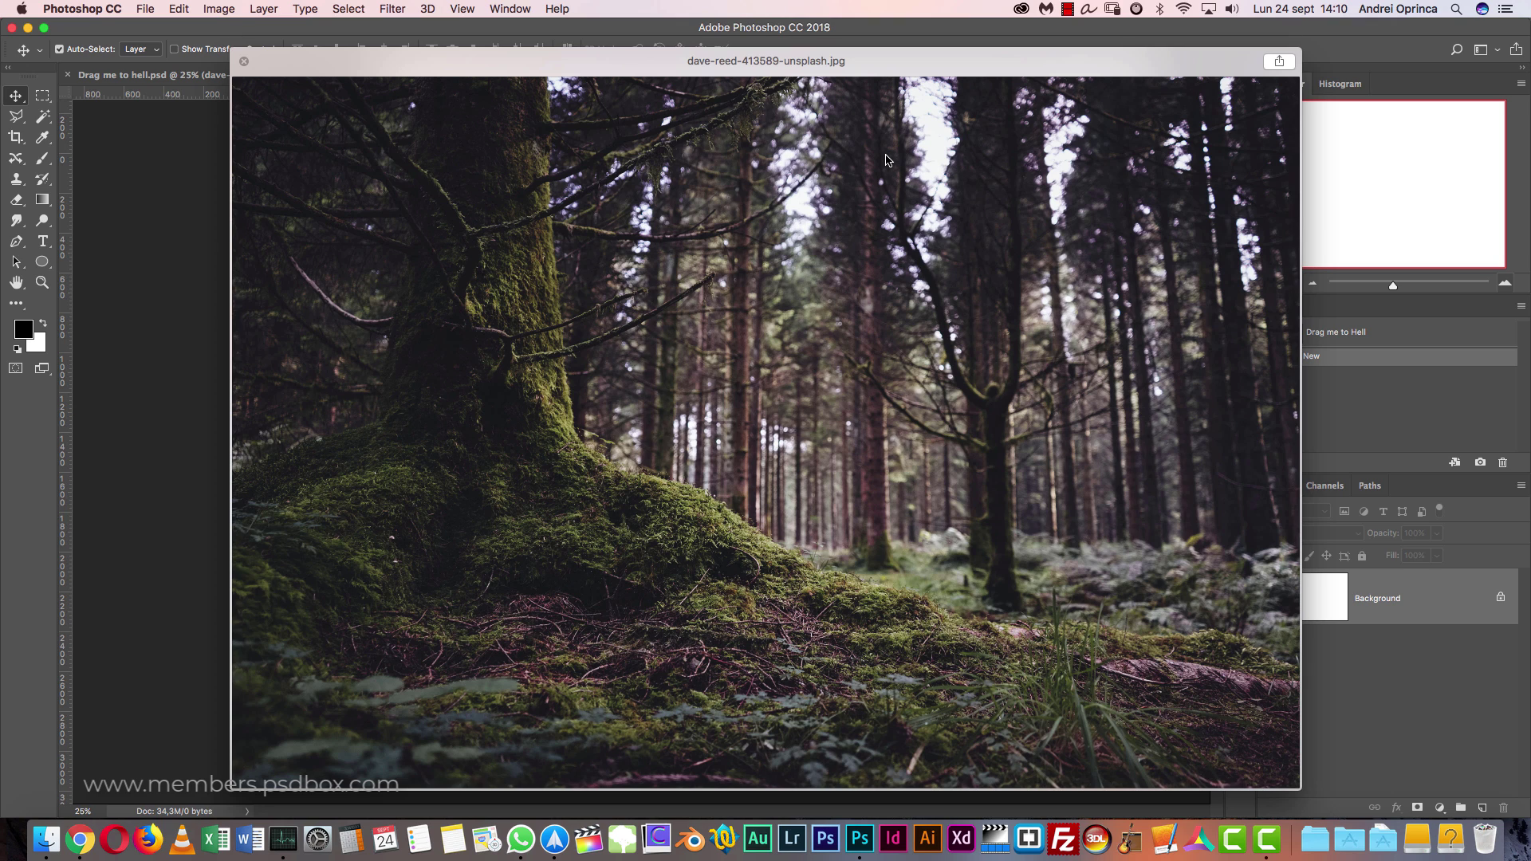
key(space)
key(space)
key(Left)
key(space)
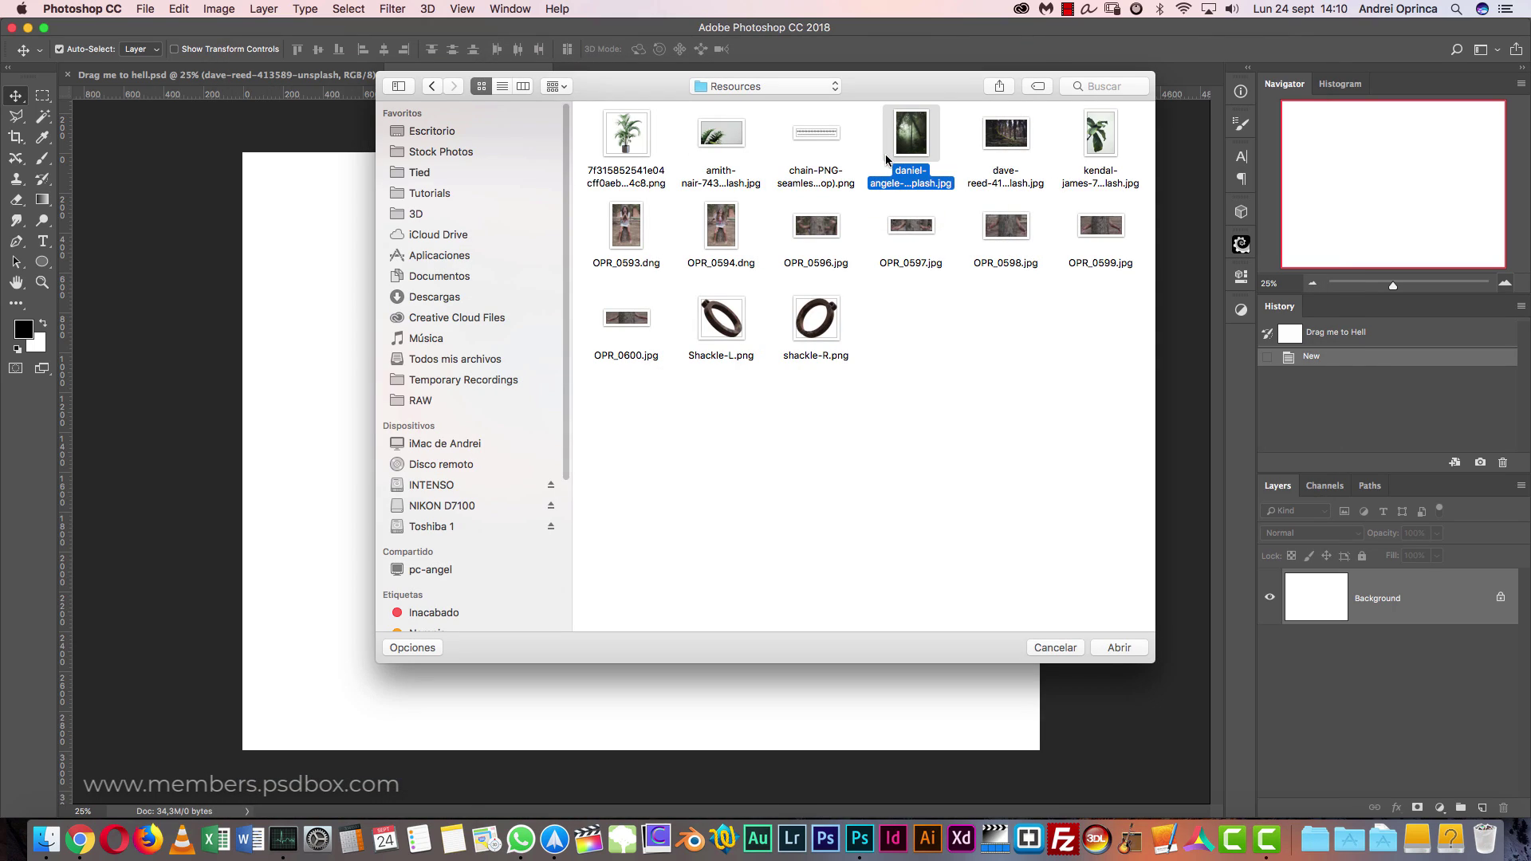
- Preview the seamless chain image and the plant photos in the Resources folder
key(Left)
key(space)
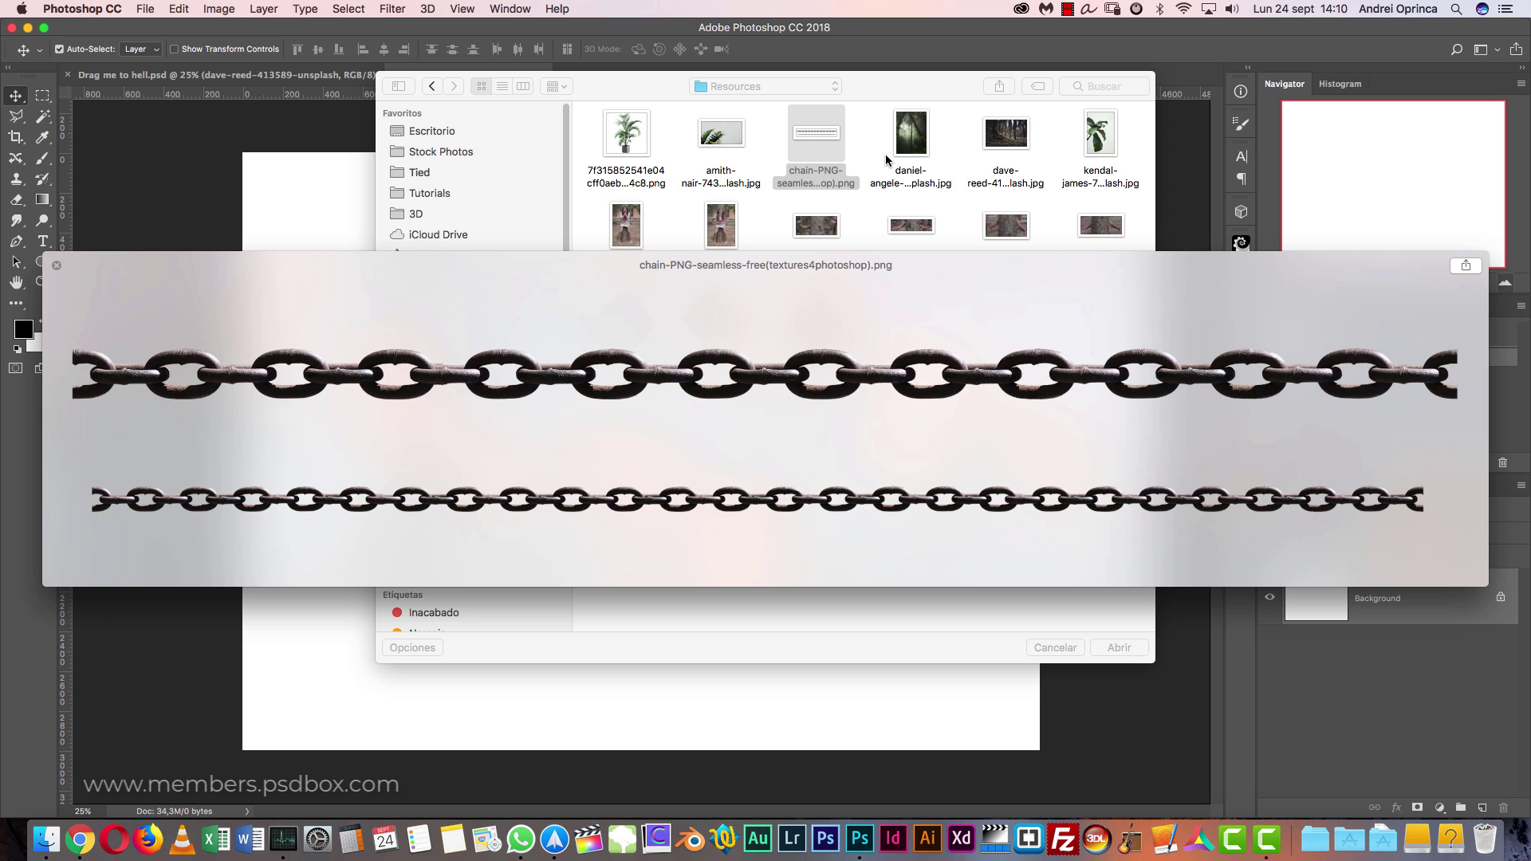
key(Left)
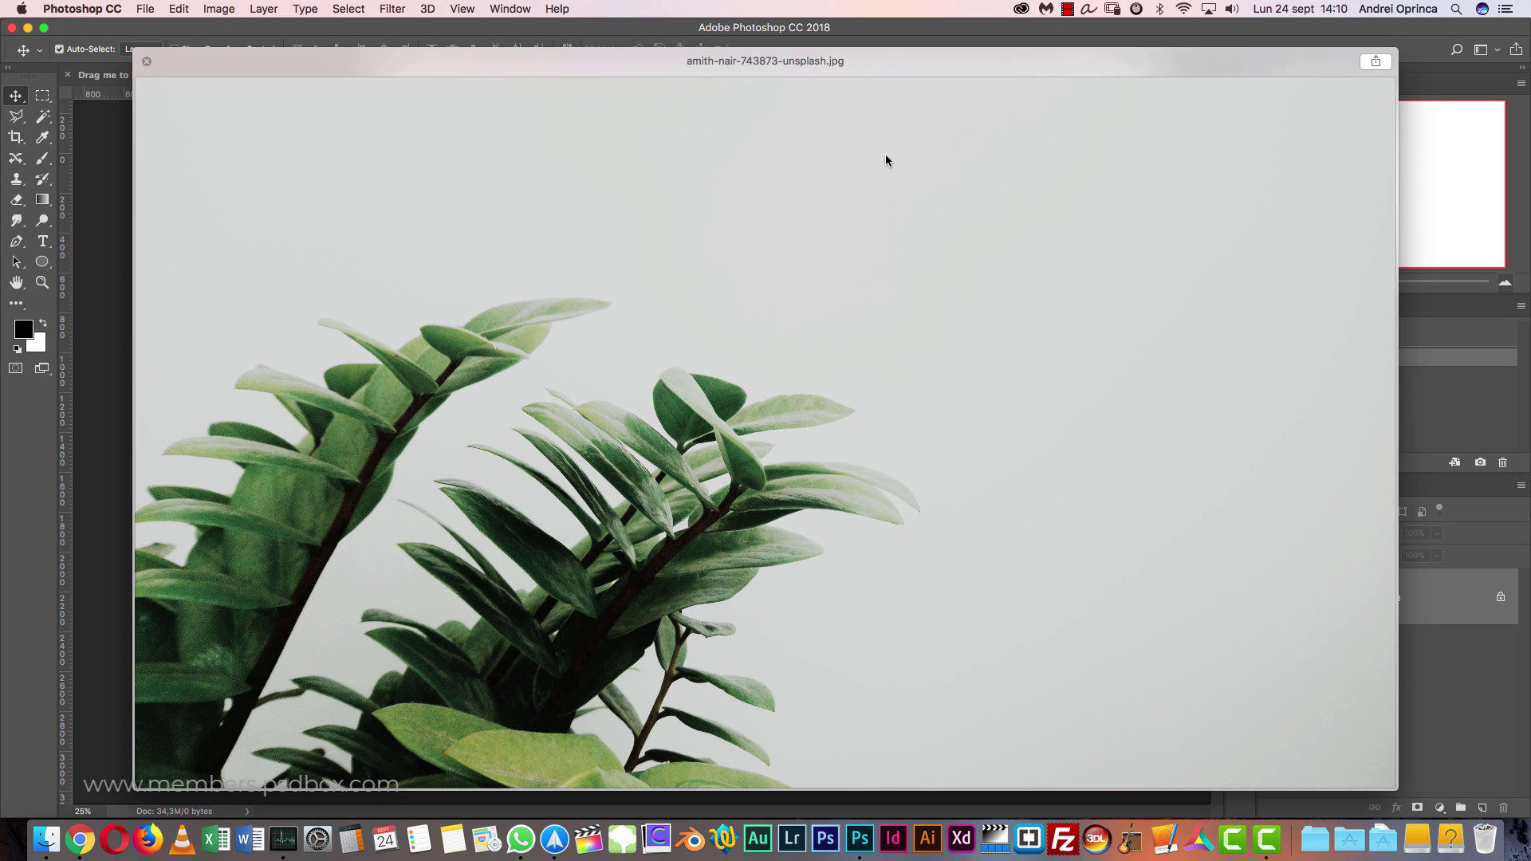
key(Left)
key(Right)
key(Right)
key(Right)
key(Right)
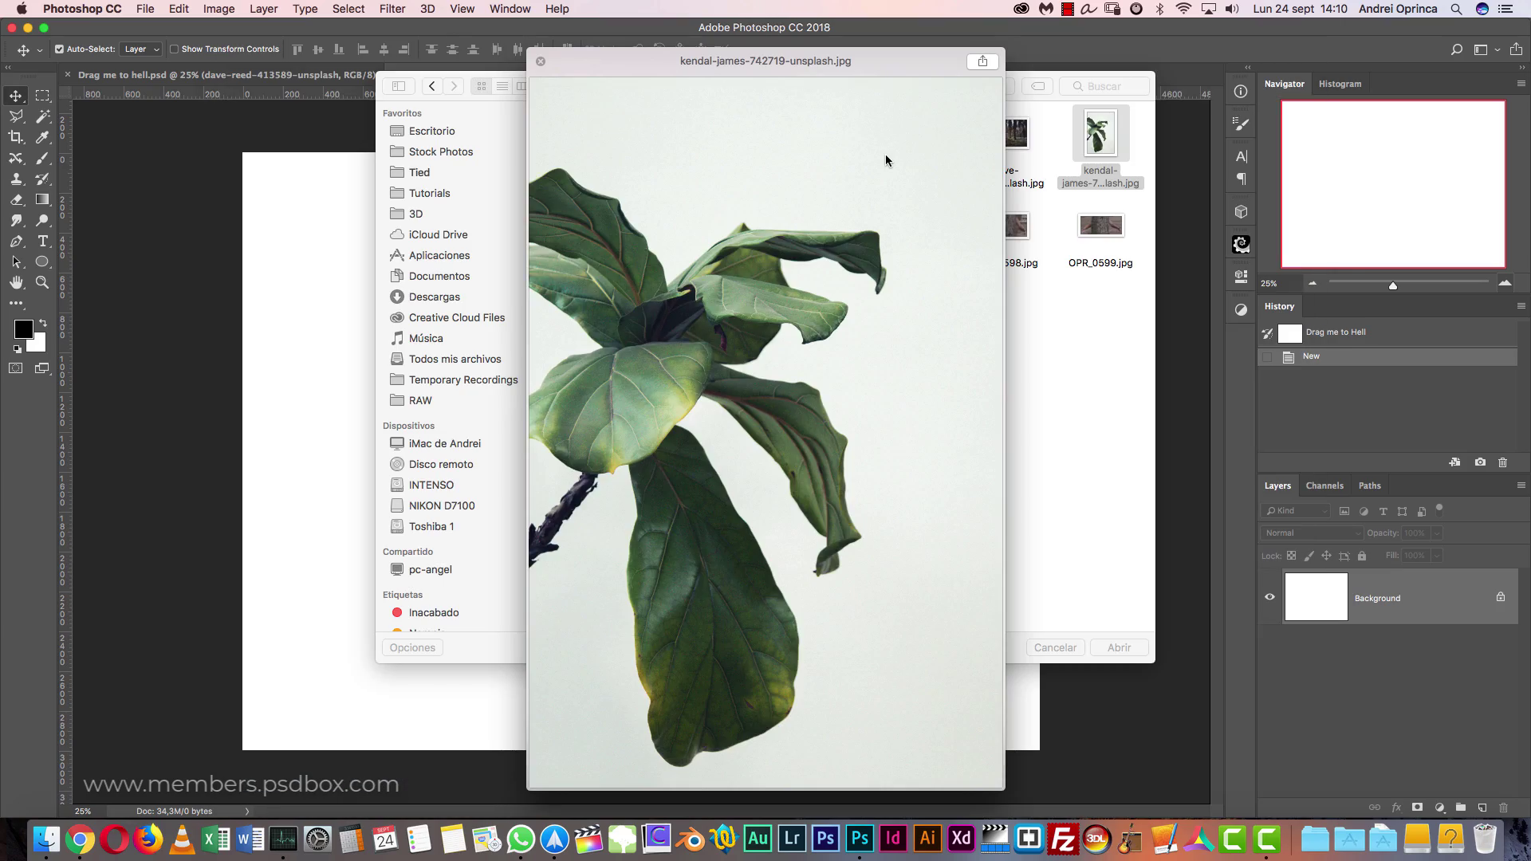
- Preview the arm photos OPR_0599.jpg to OPR_0596.jpg and the model shots OPR_0594.dng and OPR_0593.dng
key(Down)
key(Left)
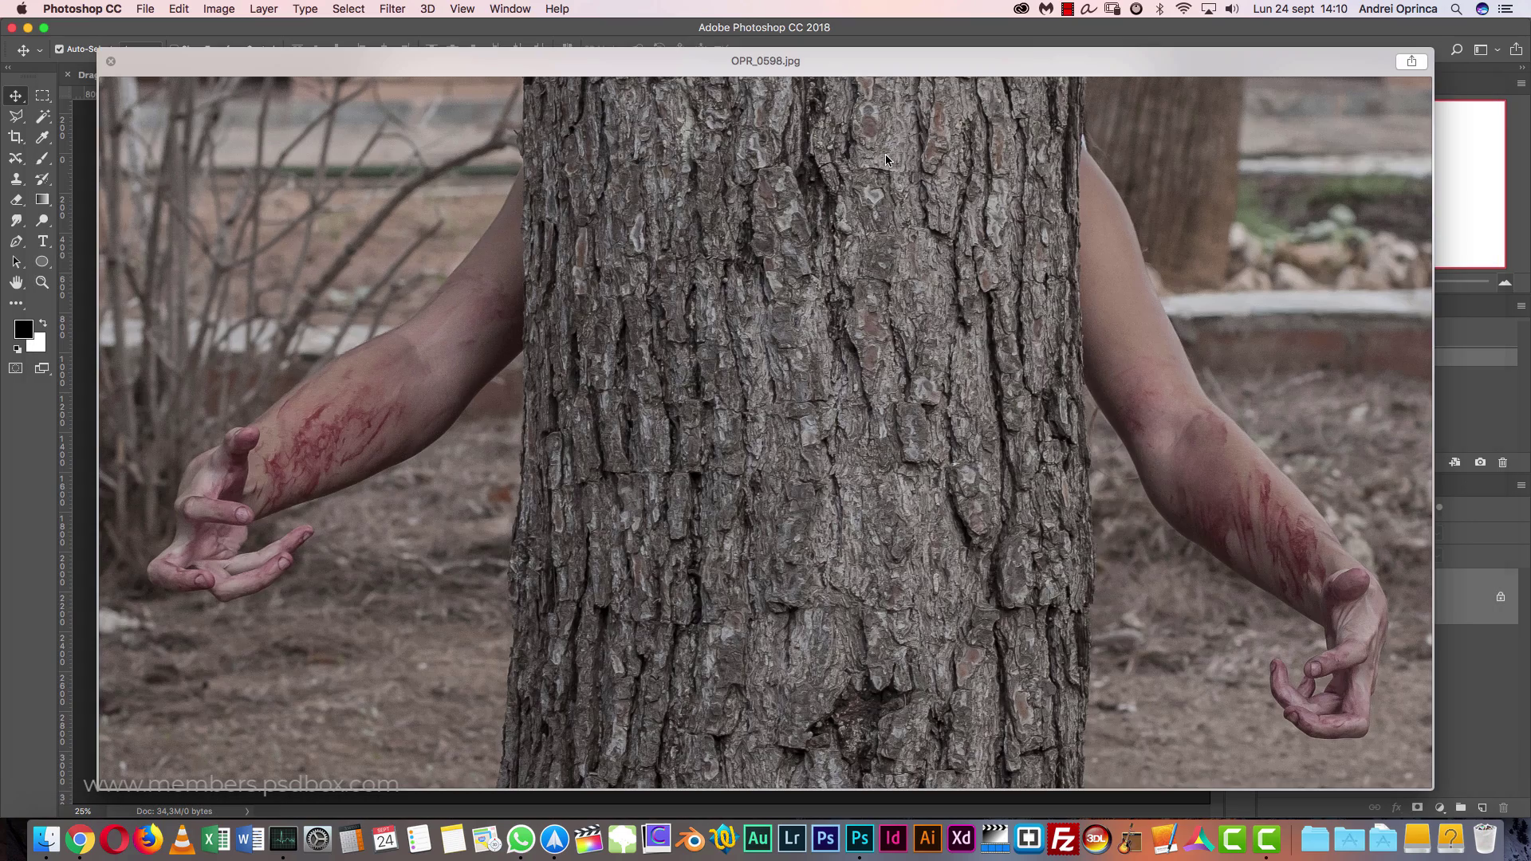
key(Left)
key(Left)
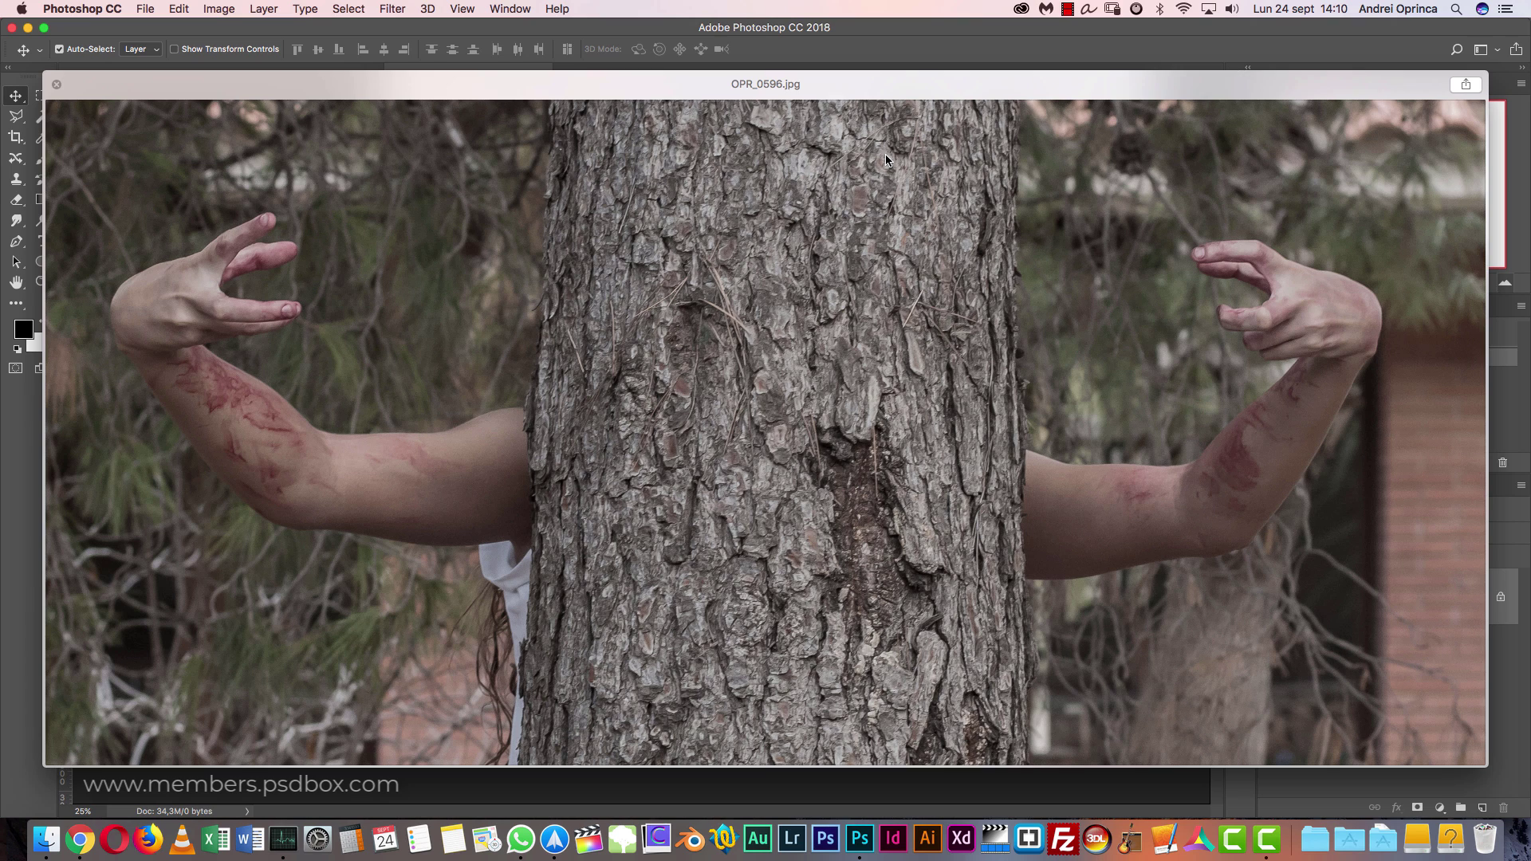
key(Left)
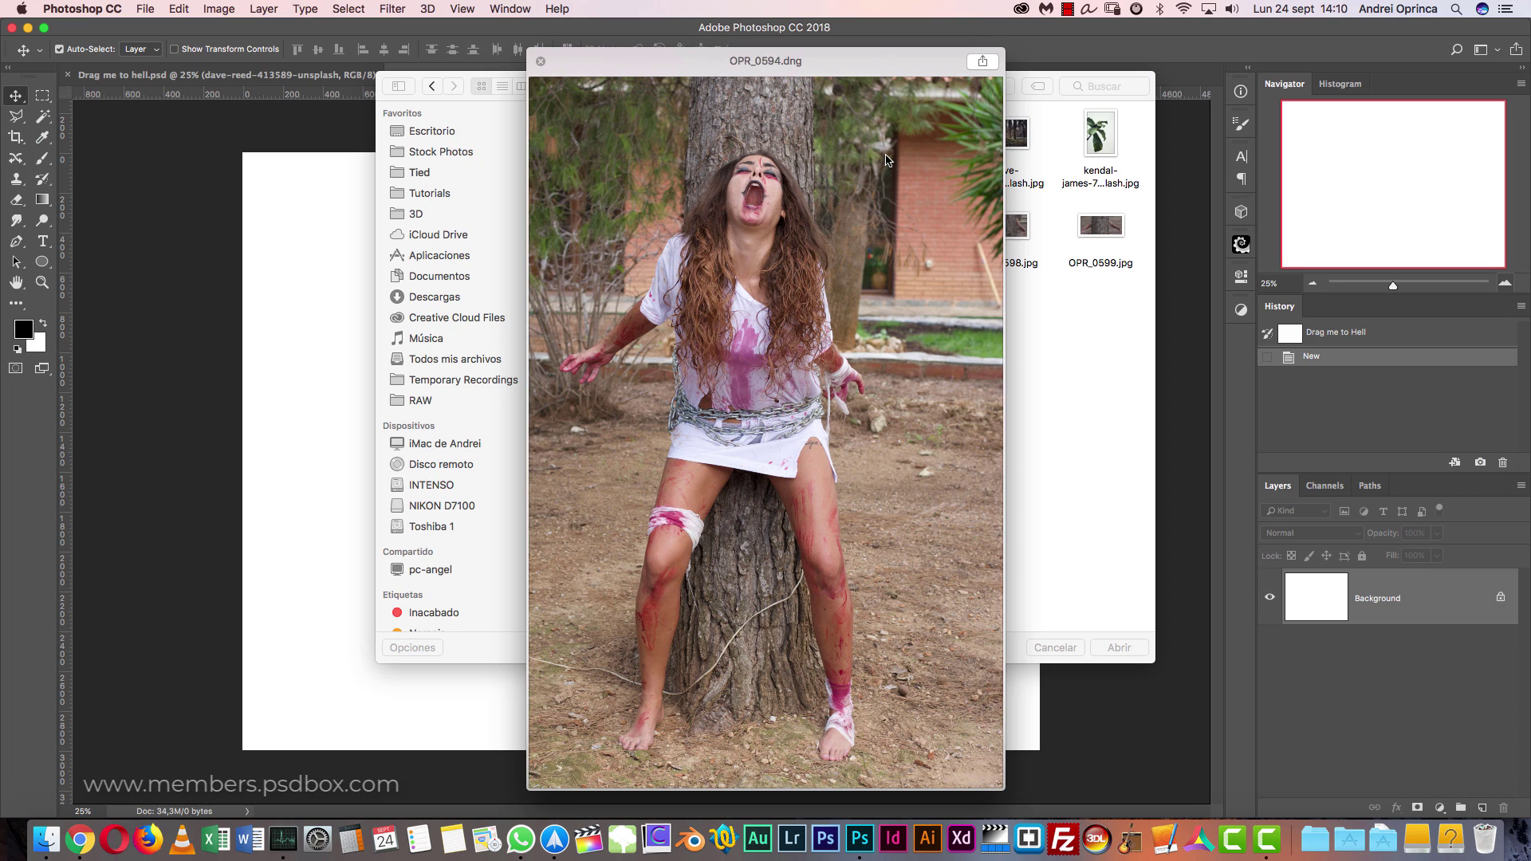
key(space)
click(640, 223)
key(space)
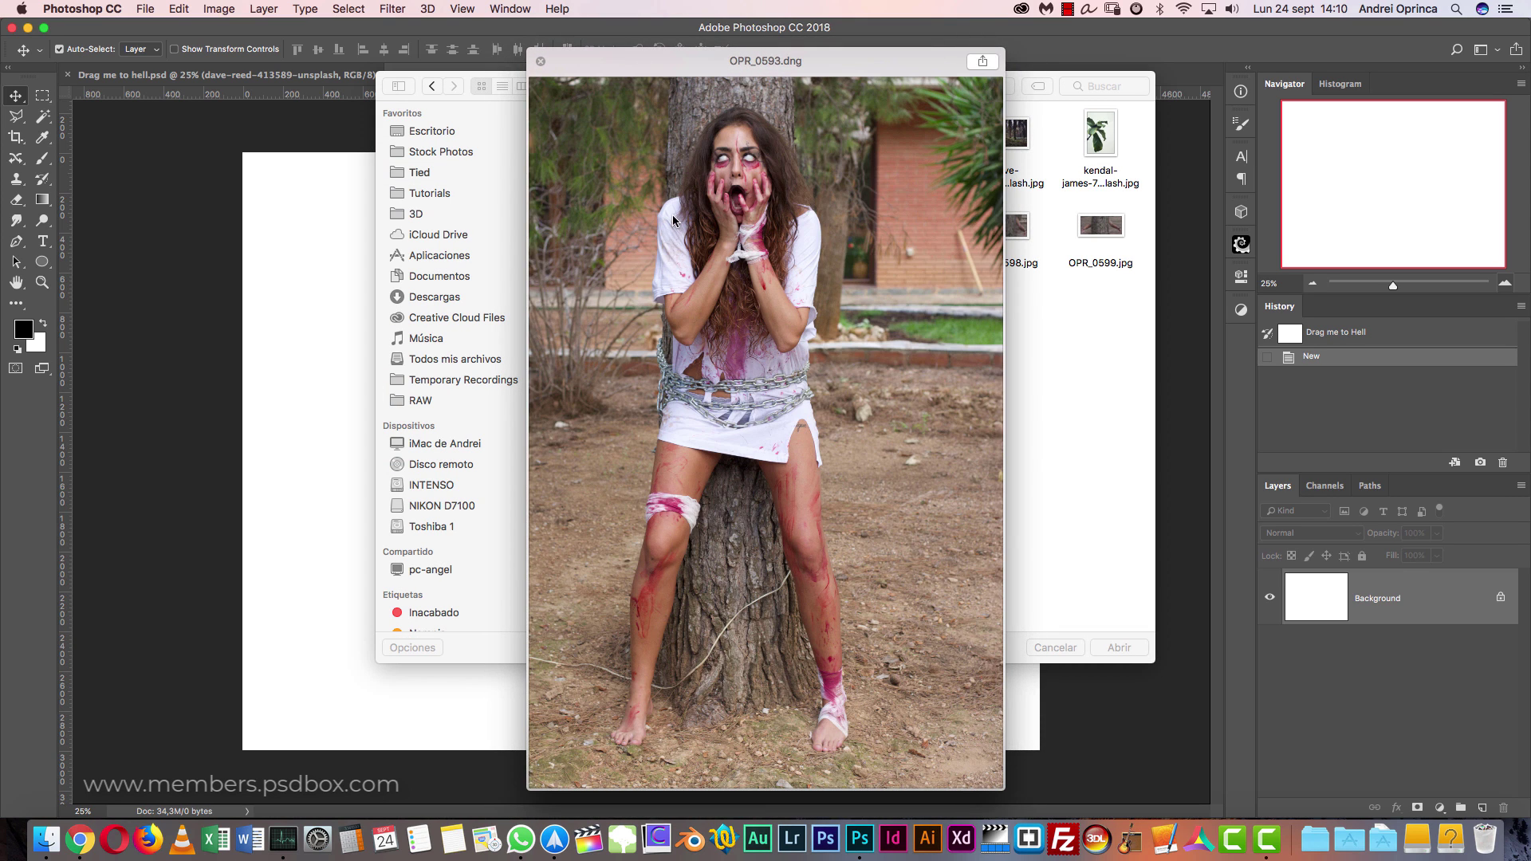
key(space)
- Preview the arm photo OPR_0600.jpg and the shackle images Shackle-L.png and shackle-R.png
key(Down)
key(space)
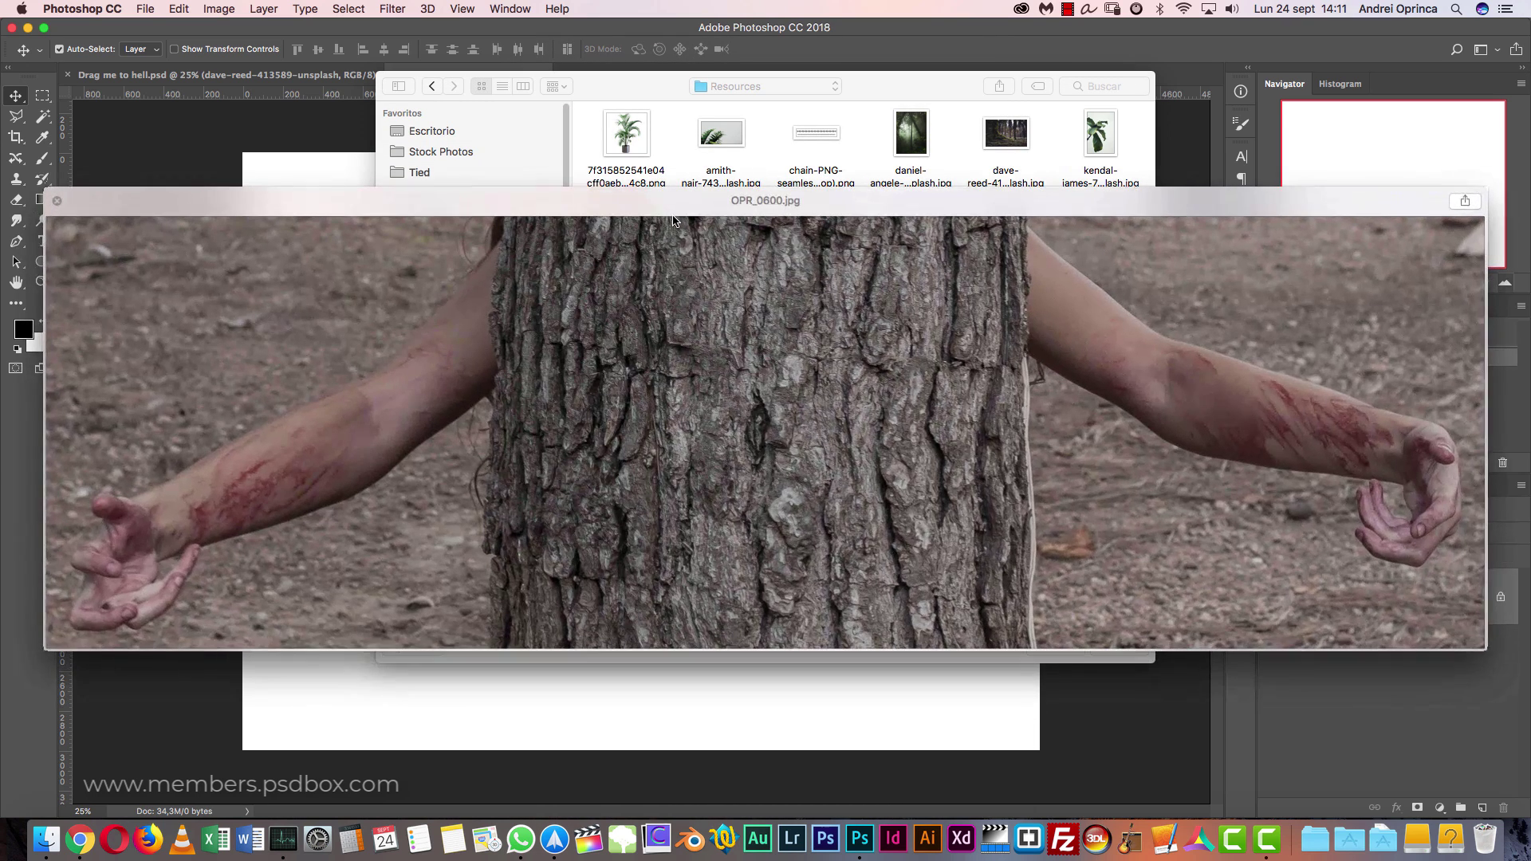
key(Right)
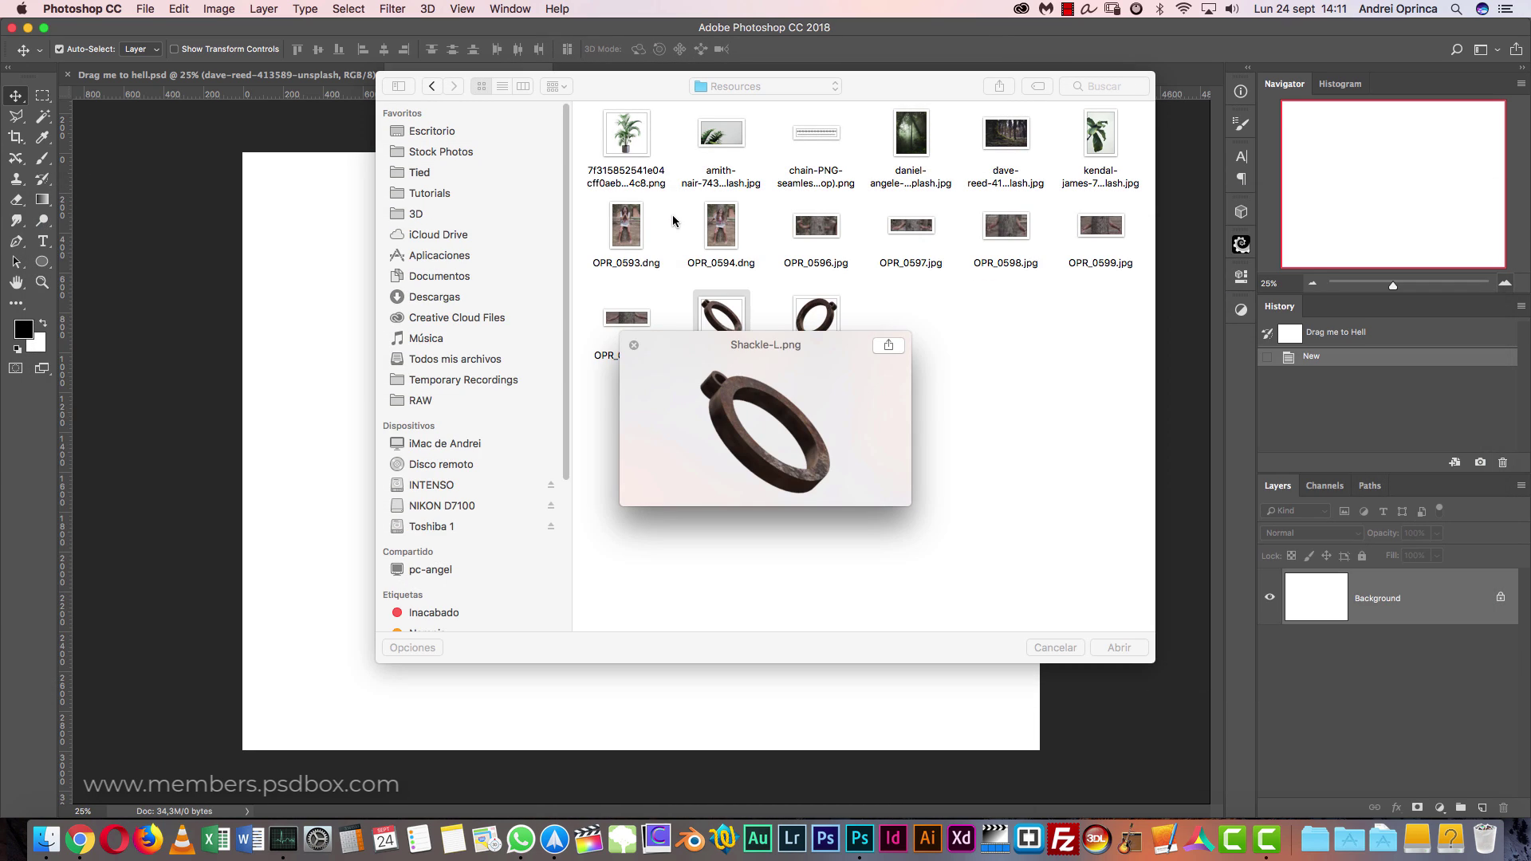
key(Right)
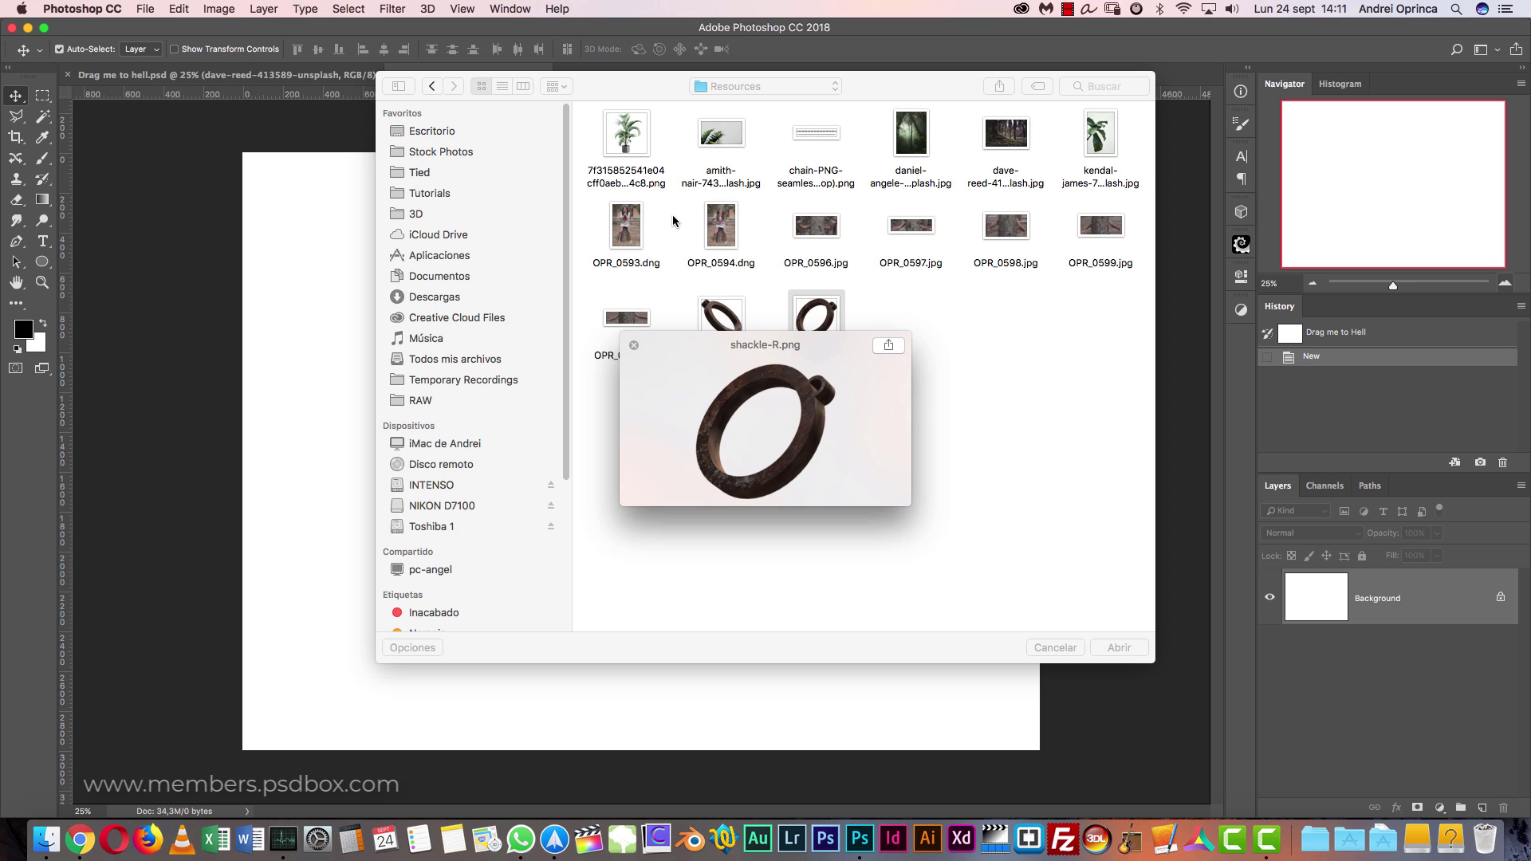
key(space)
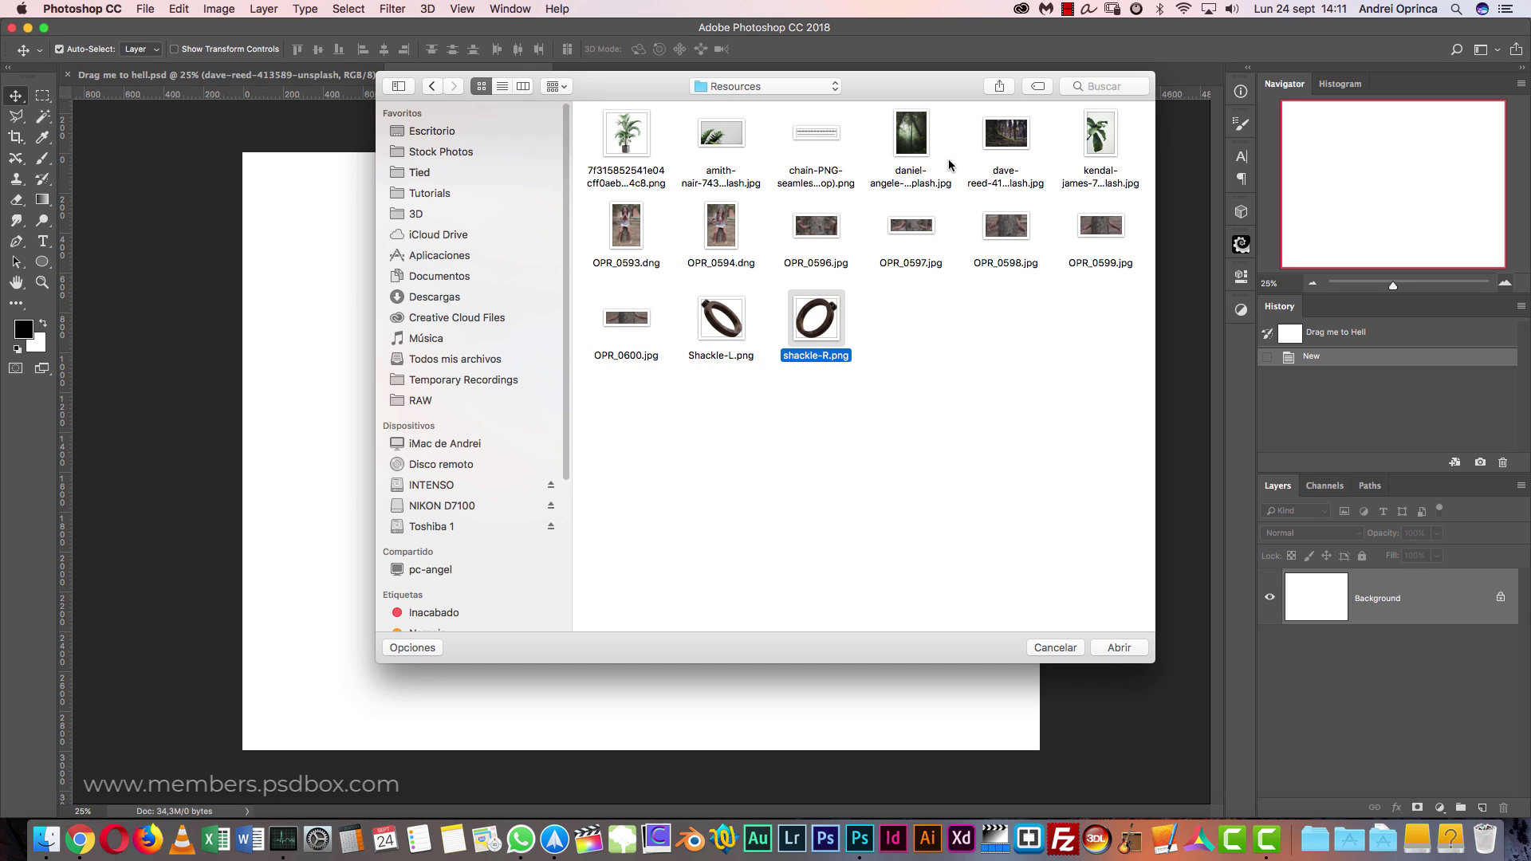
- Open the misty green forest photo in portrait format from the Resources folder
click(906, 142)
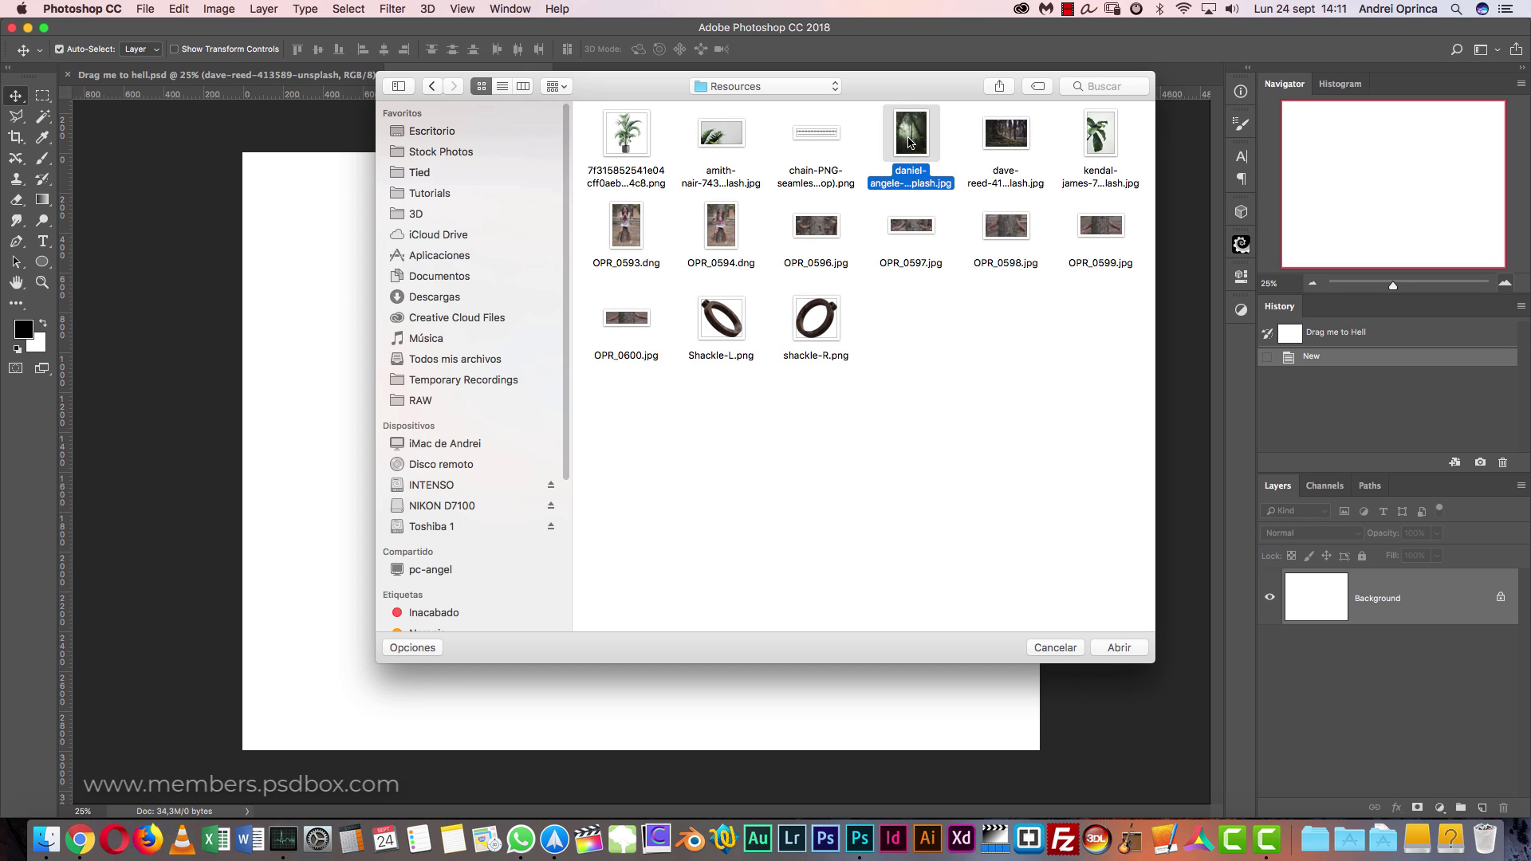
click(1120, 646)
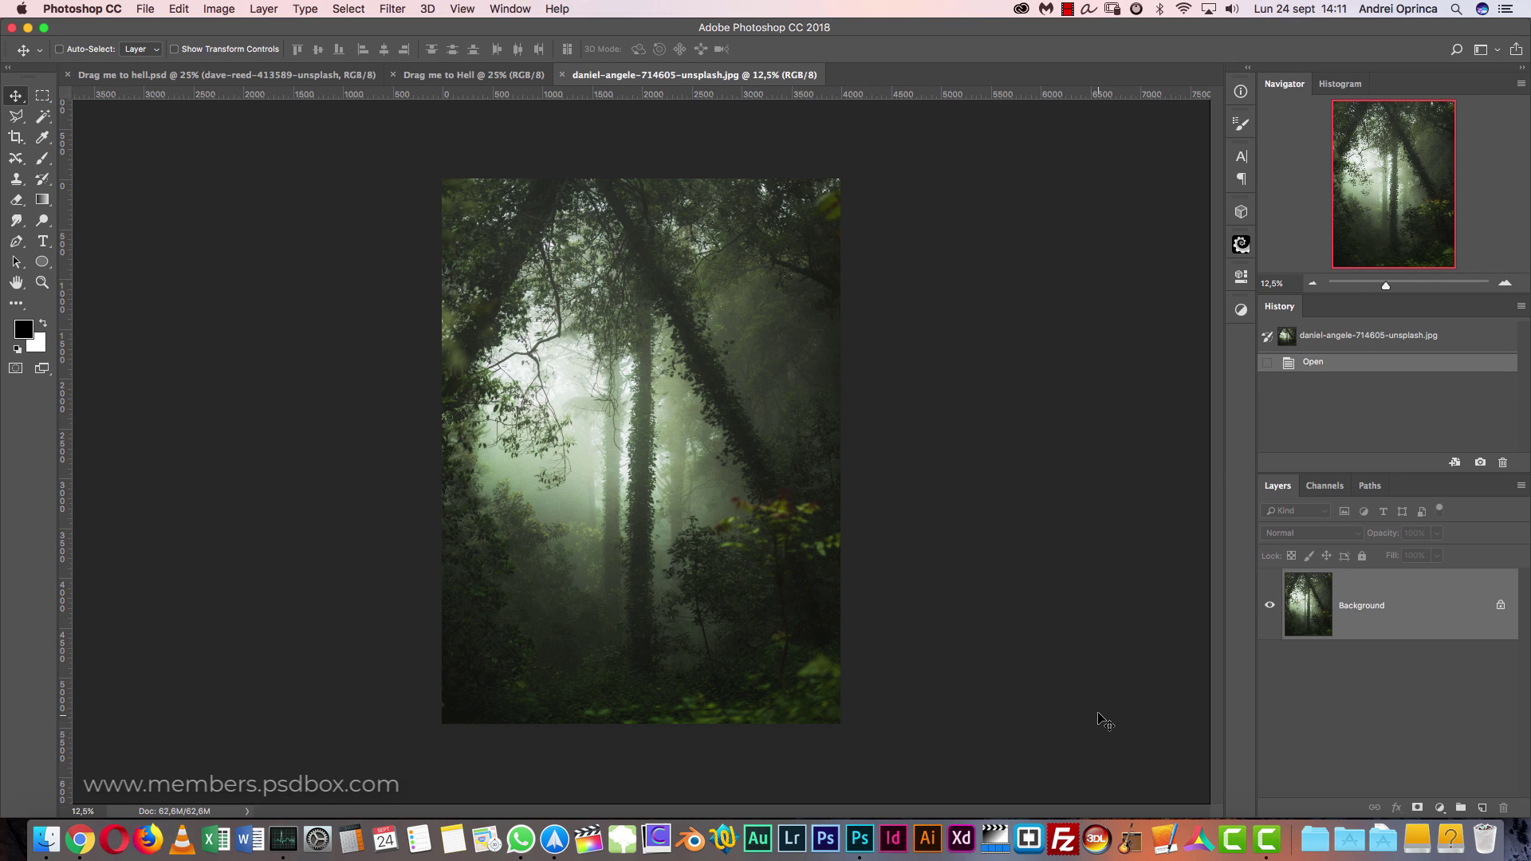
- Cut the whole misty forest photo, close its file without saving, and paste it into the empty Drag me to Hell document
key(super+a)
key(super+x)
key(super+w)
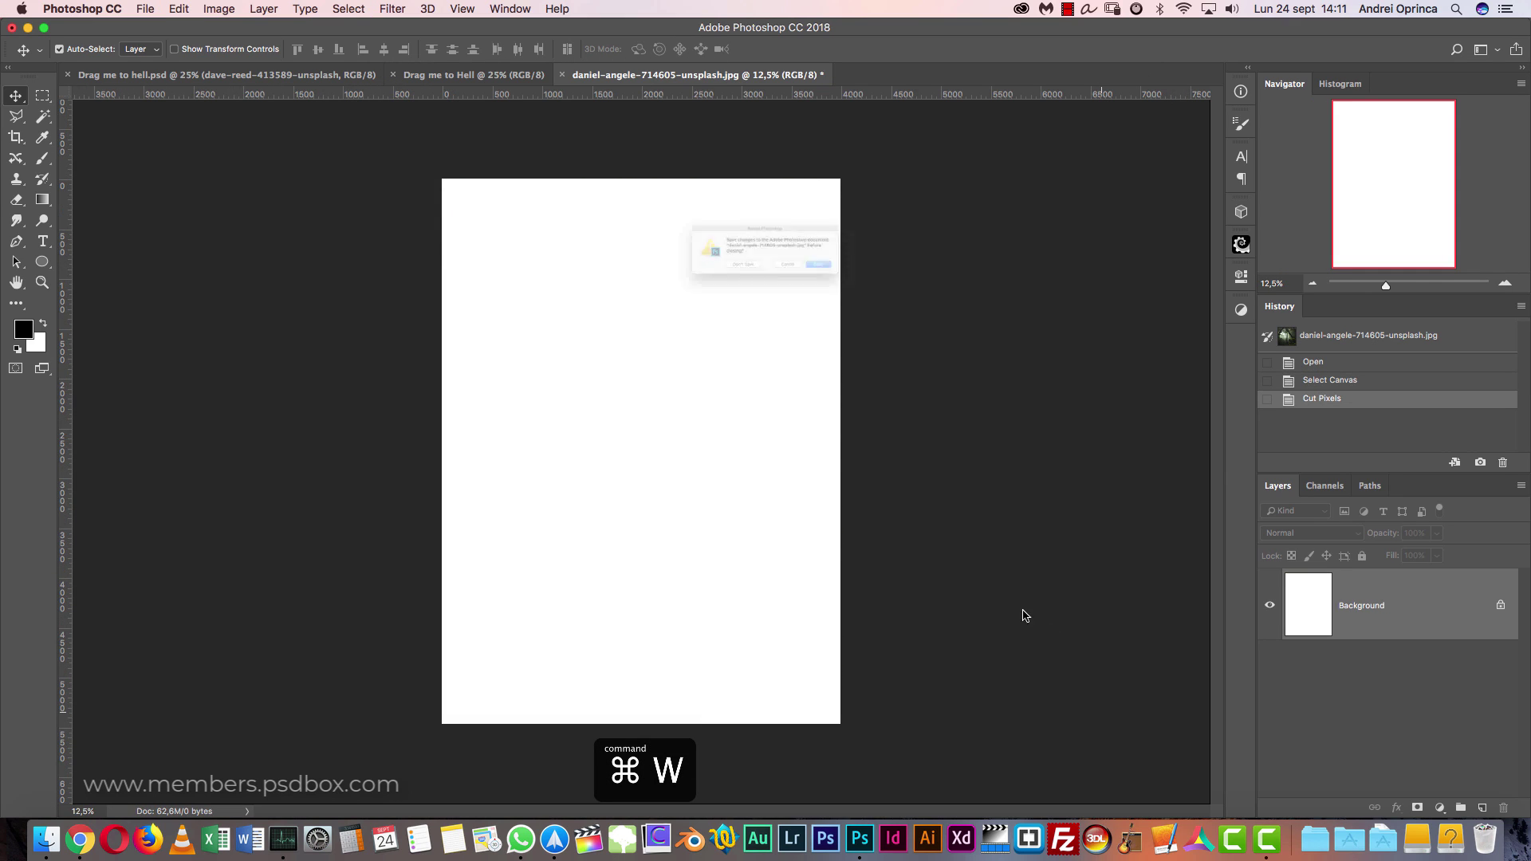
click(717, 285)
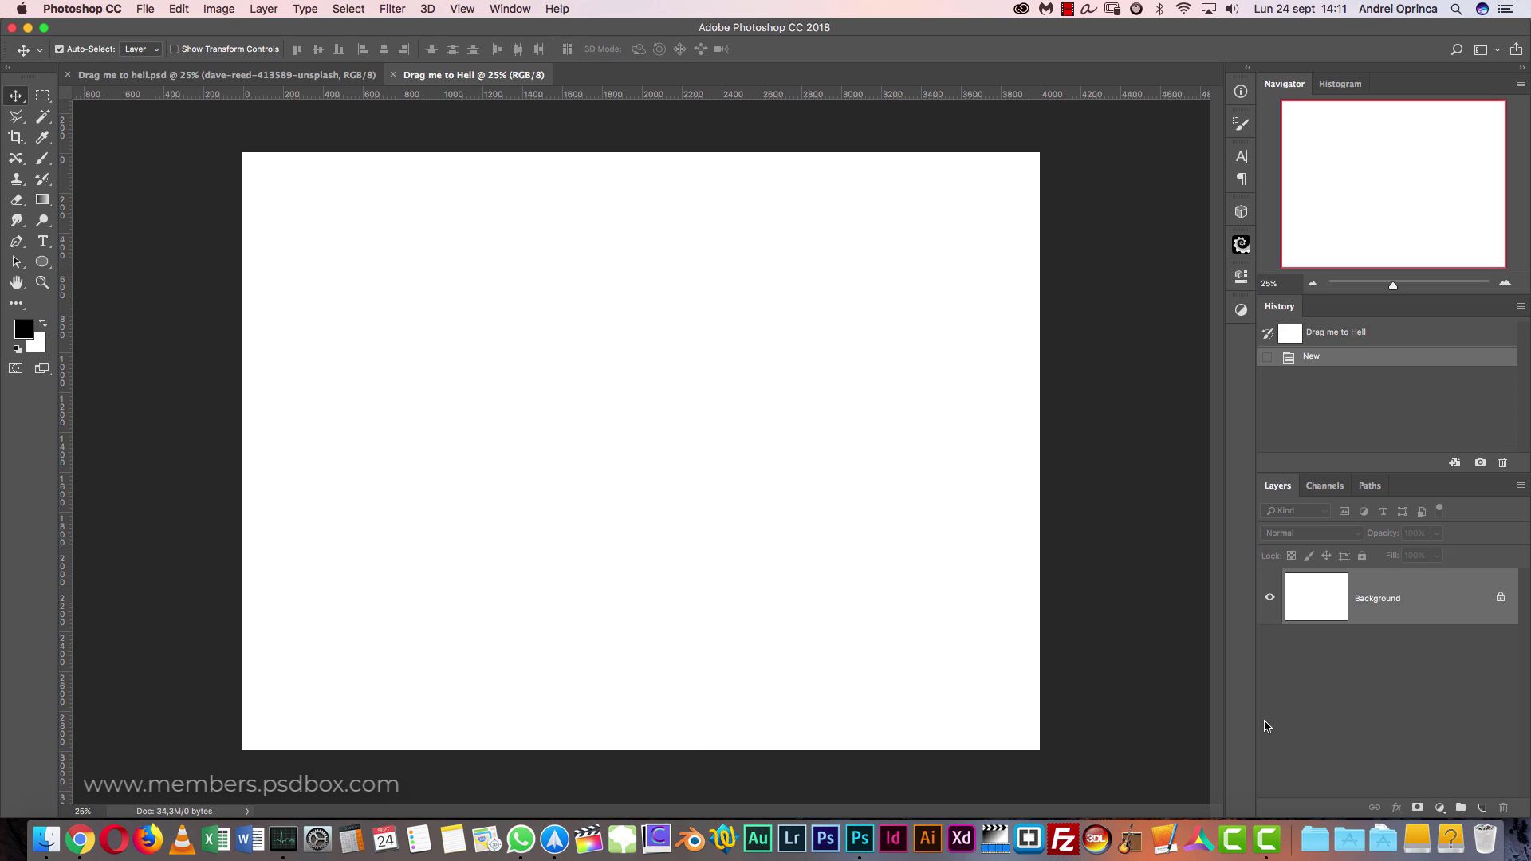
key(super+v)
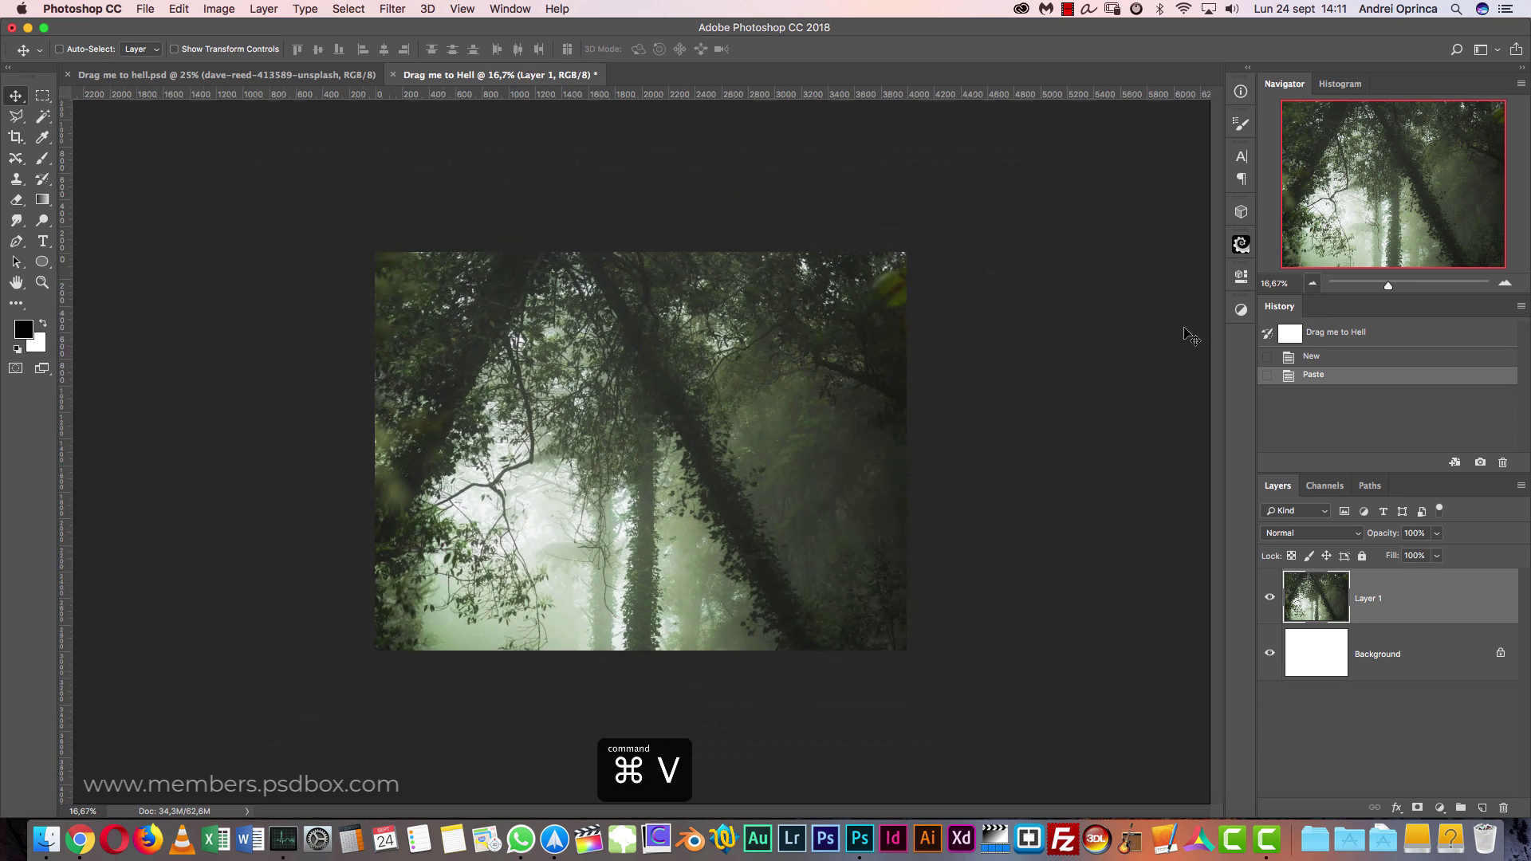
click(145, 9)
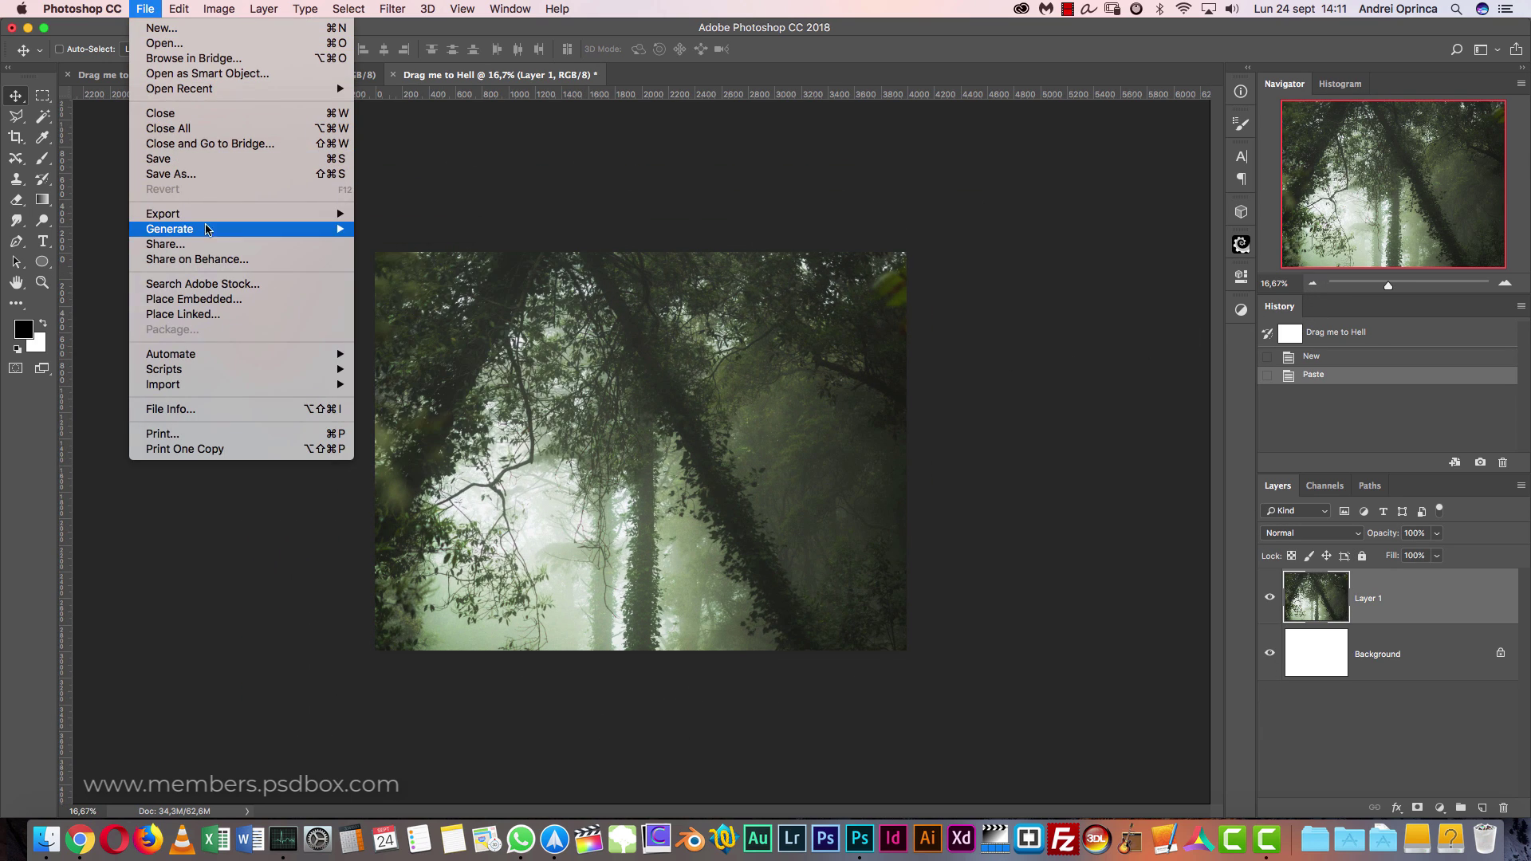
click(224, 301)
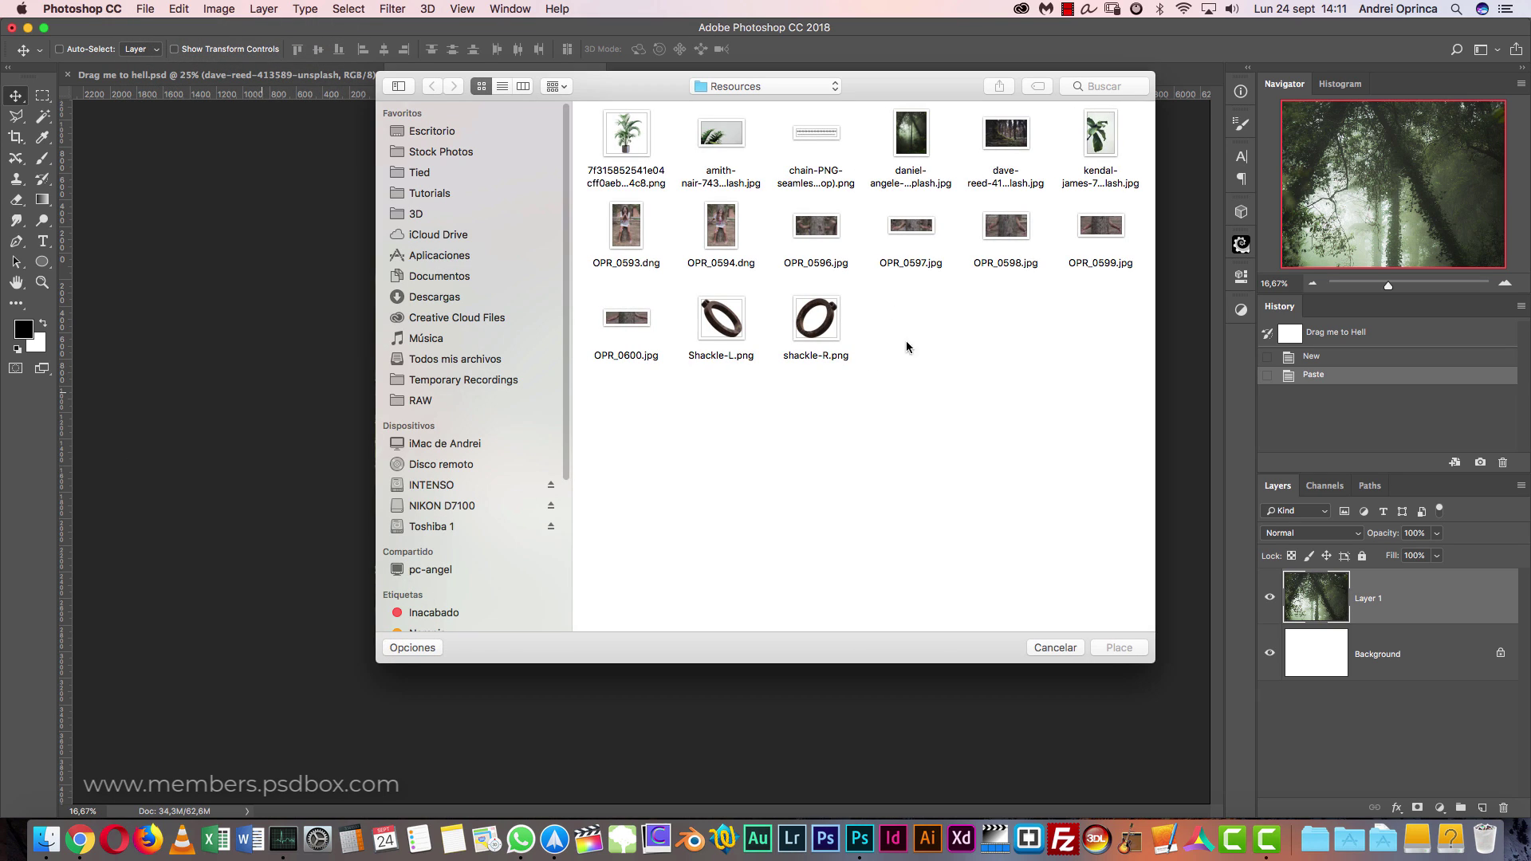
key(Escape)
- Move the pasted forest layer upward so its foggy tree trunks and undergrowth fill the canvas
key(super+t)
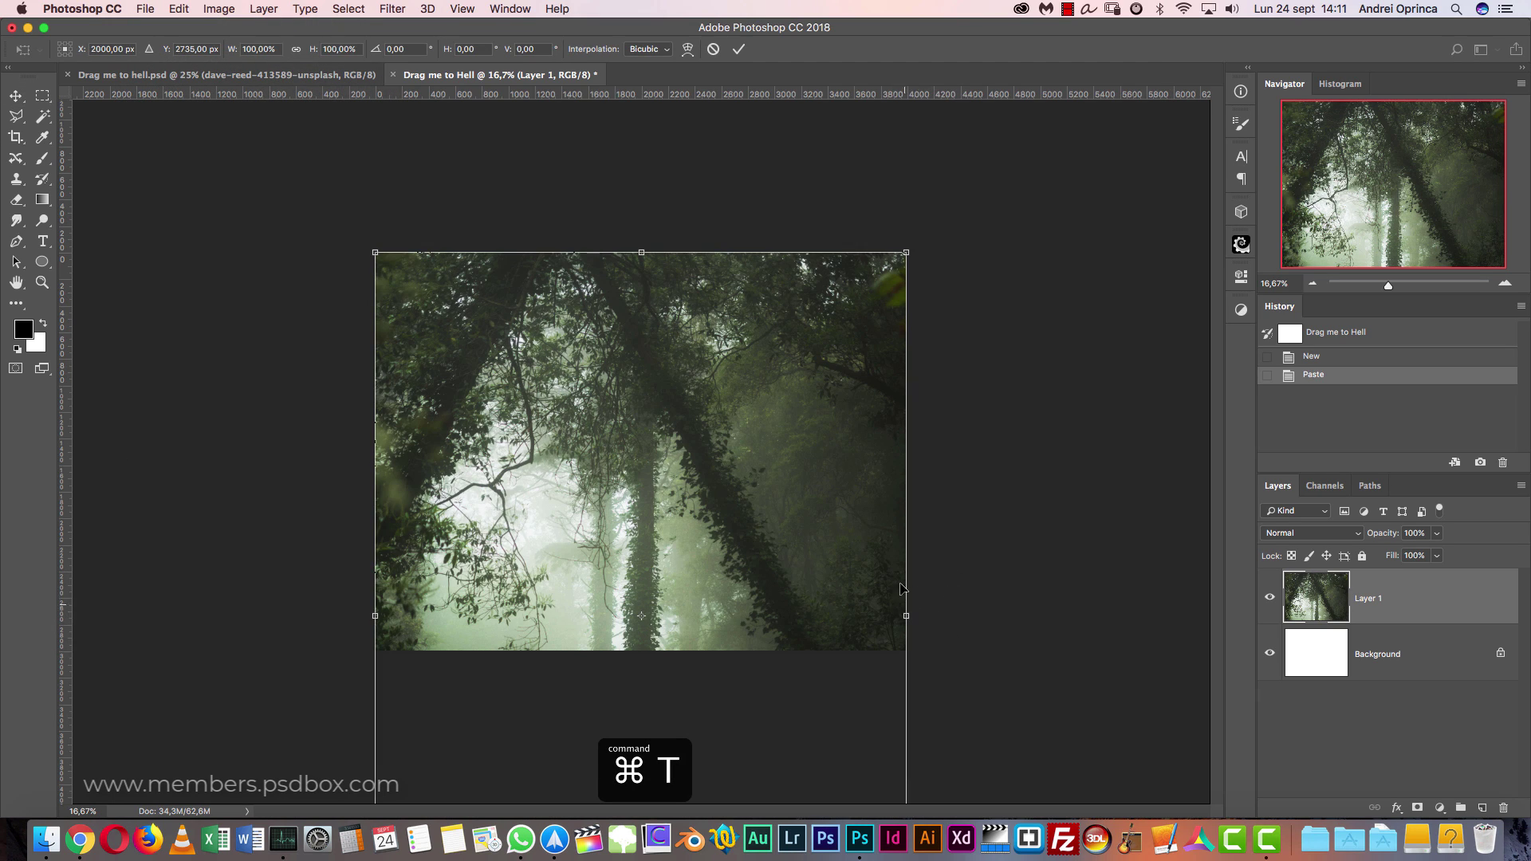
drag(732, 634, 716, 407)
key(Return)
- Compare the forest branches at 100% with the same area in the finished Drag me to hell.psd composite
key(super+1)
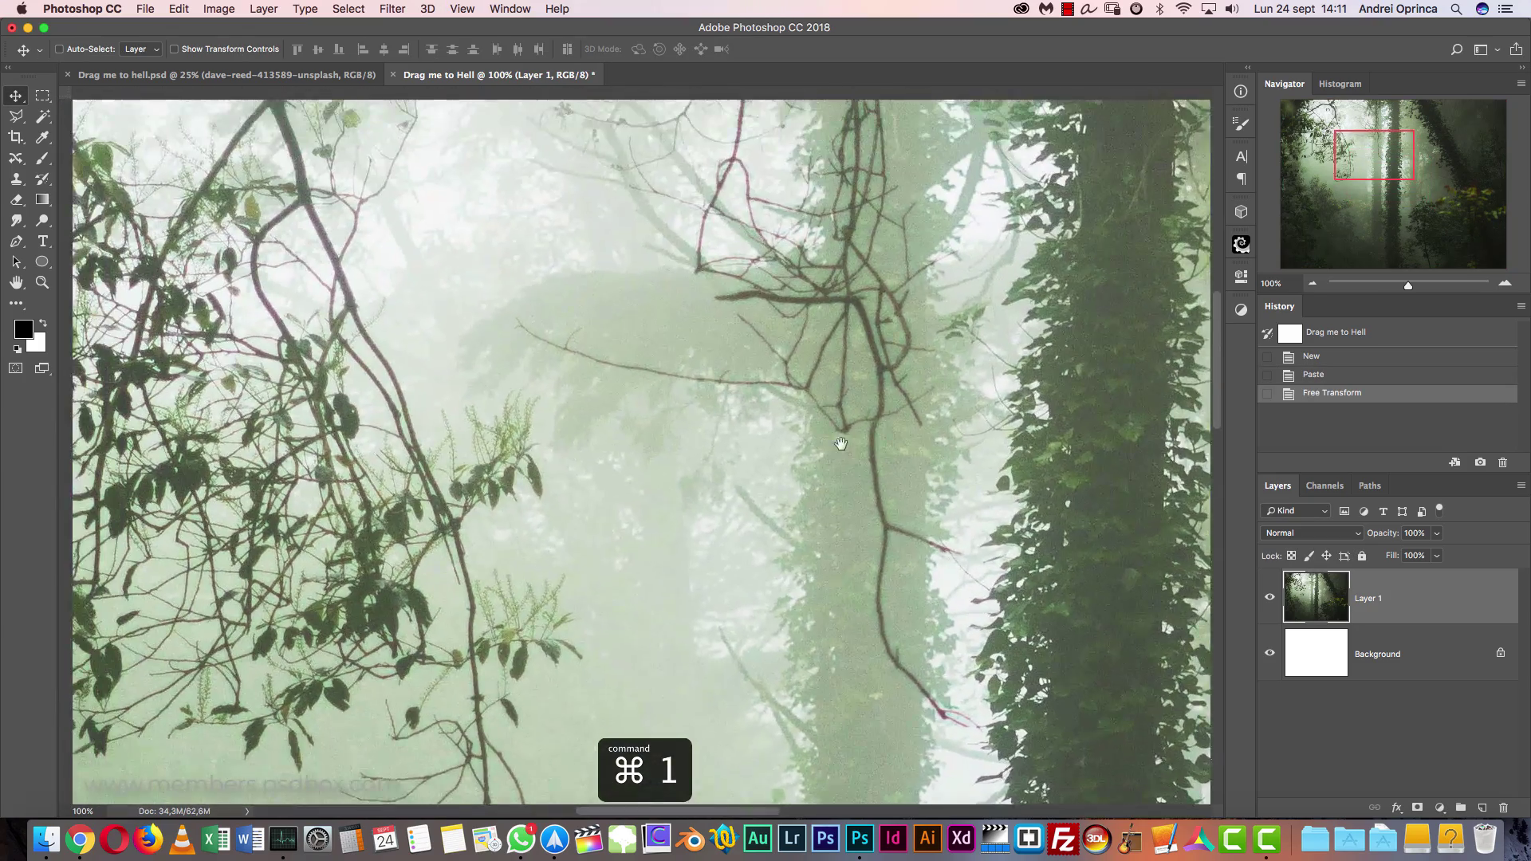
drag(840, 438, 820, 701)
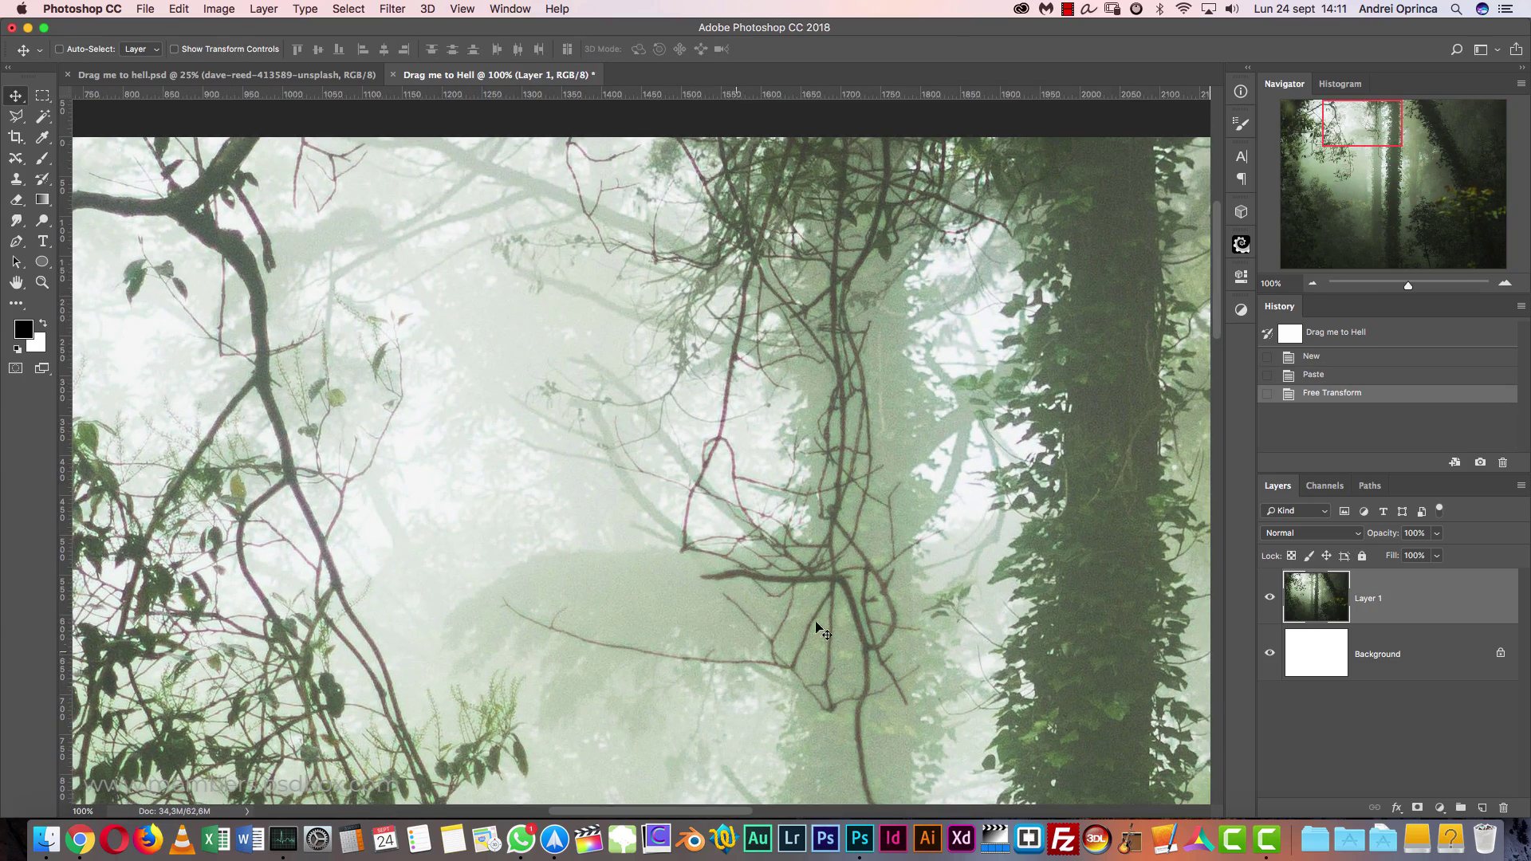
click(261, 77)
key(super+1)
scroll(746, 526, up, 10)
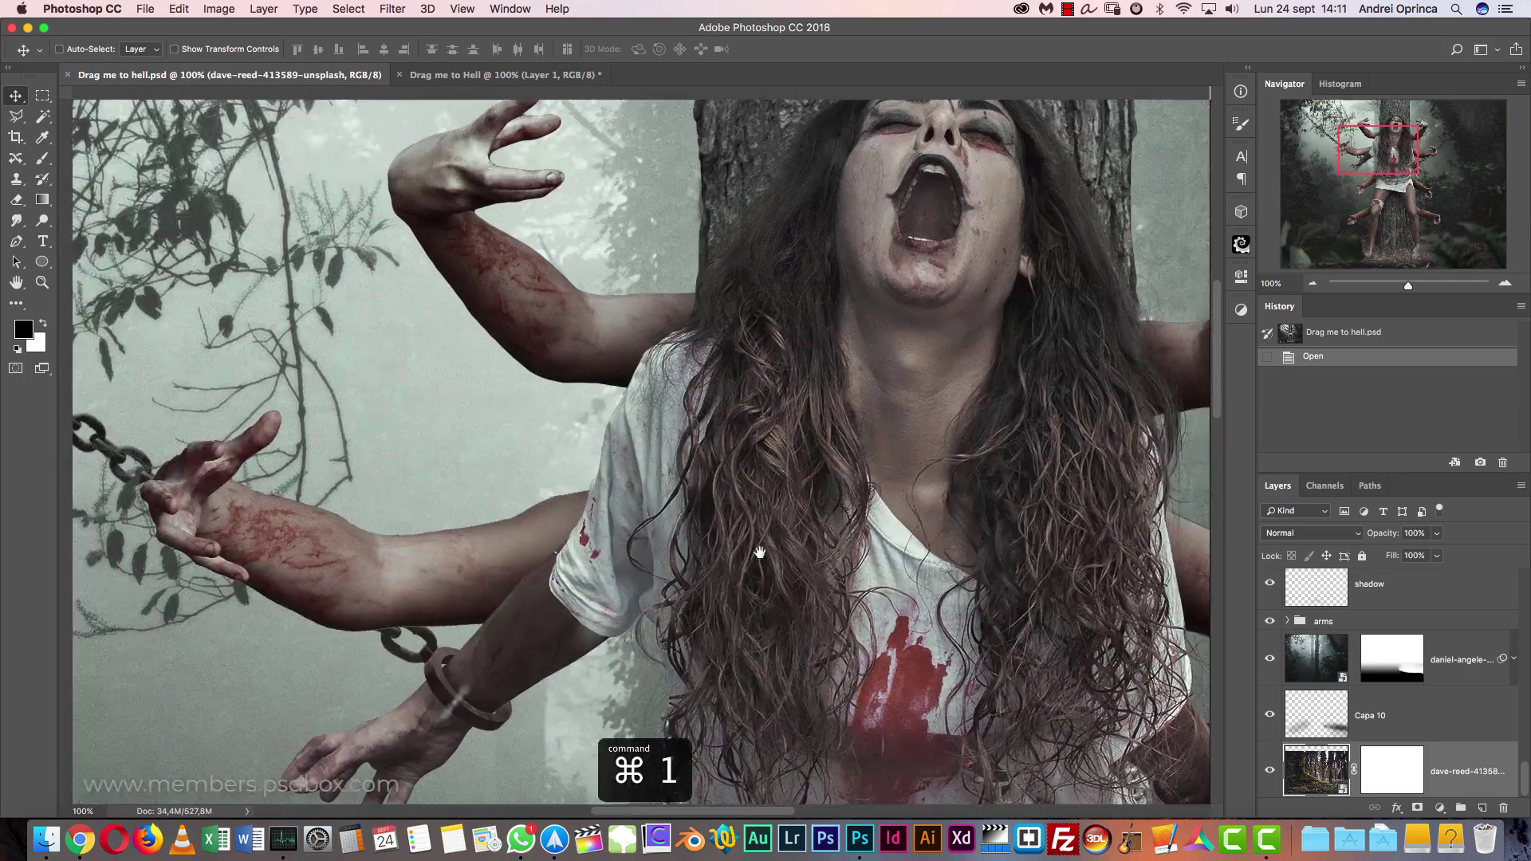
scroll(745, 525, left, 3)
drag(746, 525, 743, 514)
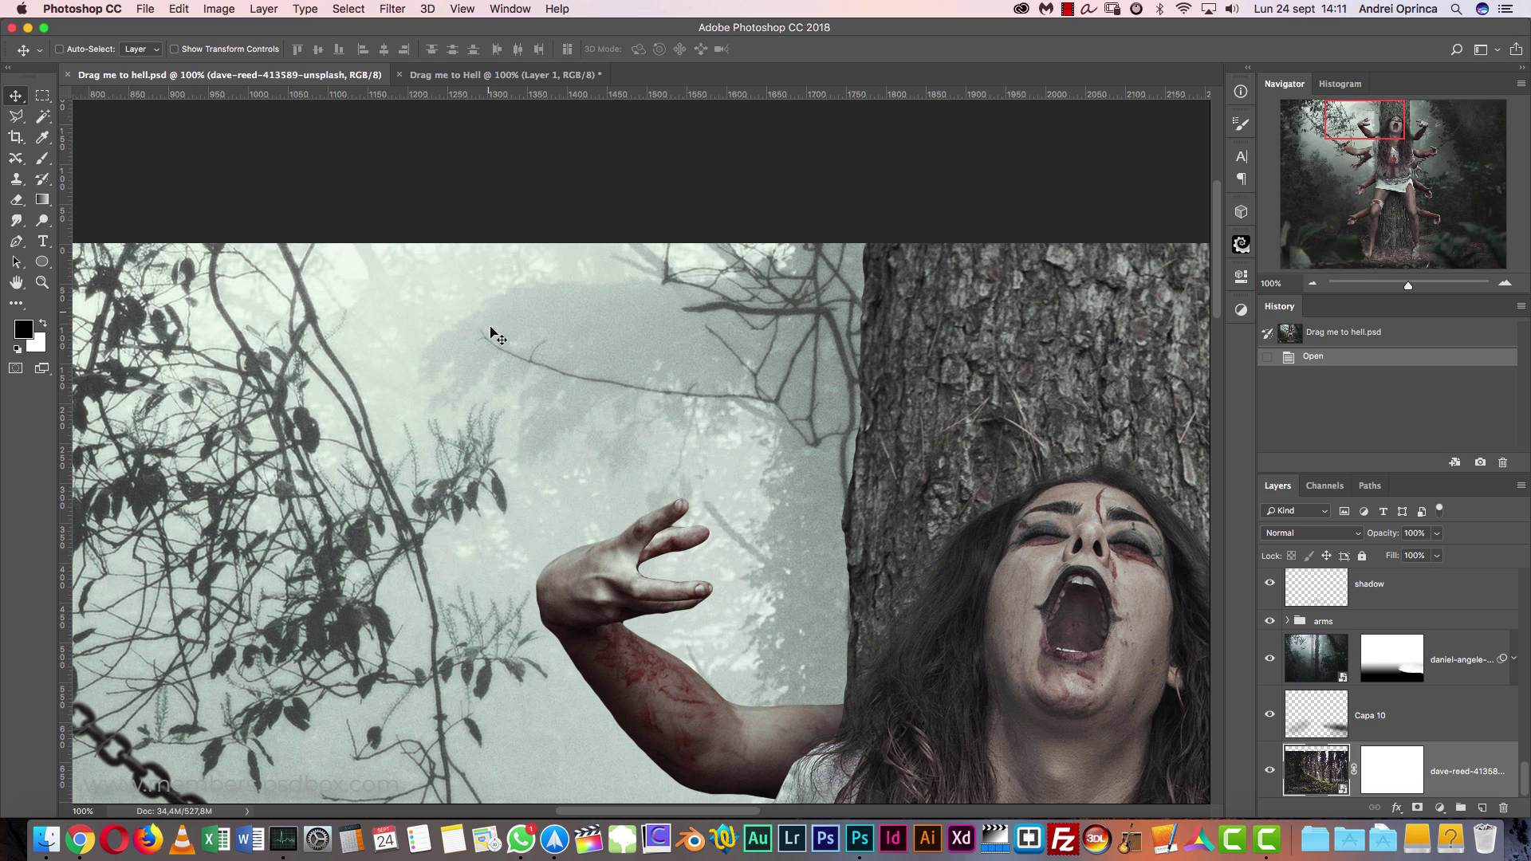
click(510, 74)
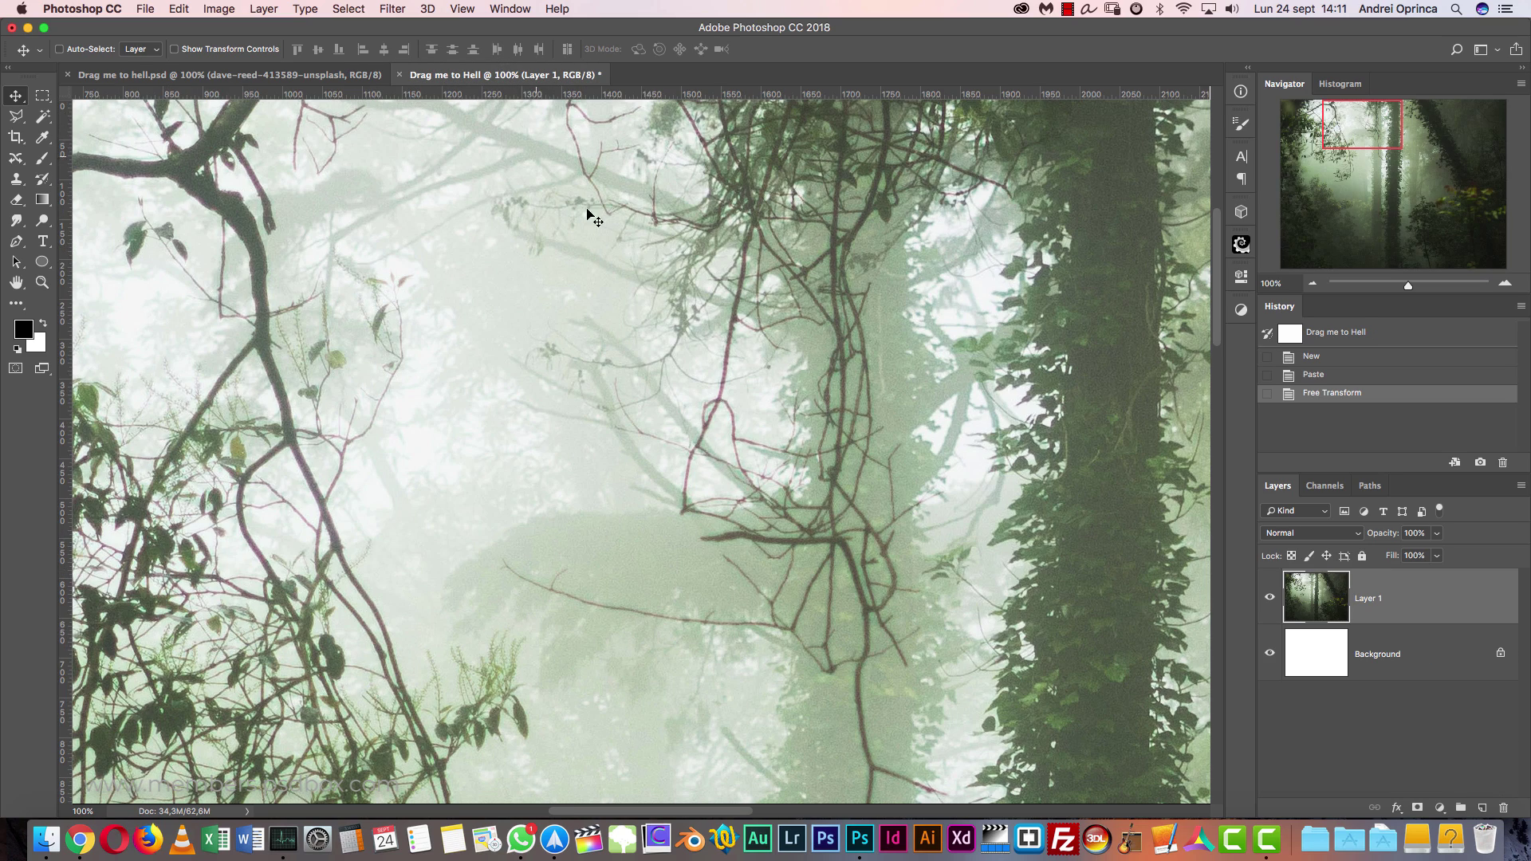
- Shift the forest layer a little further up to match its framing in the finished Drag me to hell.psd composite
click(1310, 284)
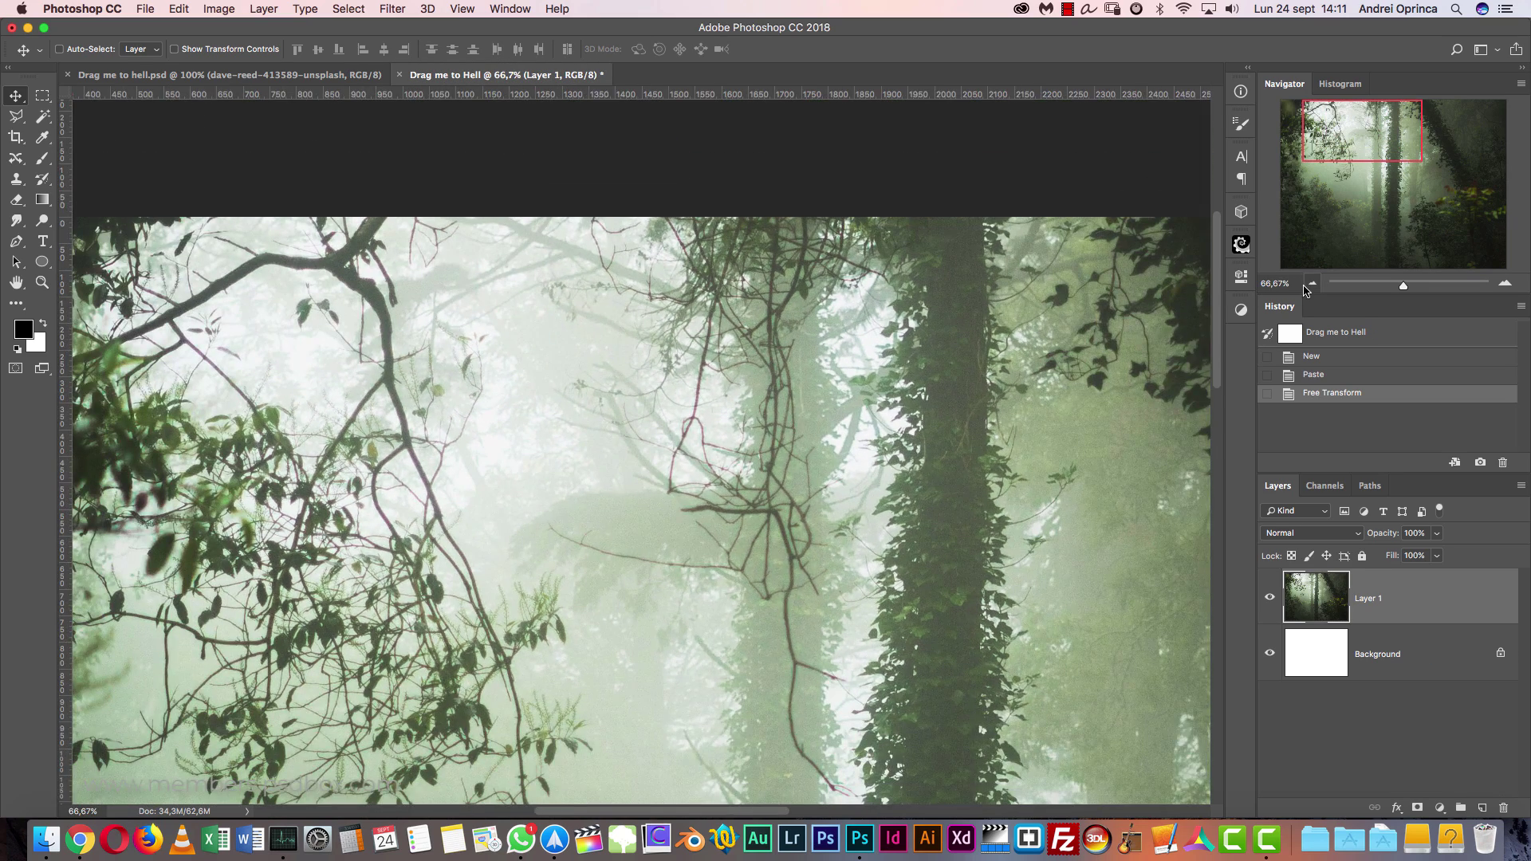
drag(749, 523, 732, 390)
click(349, 78)
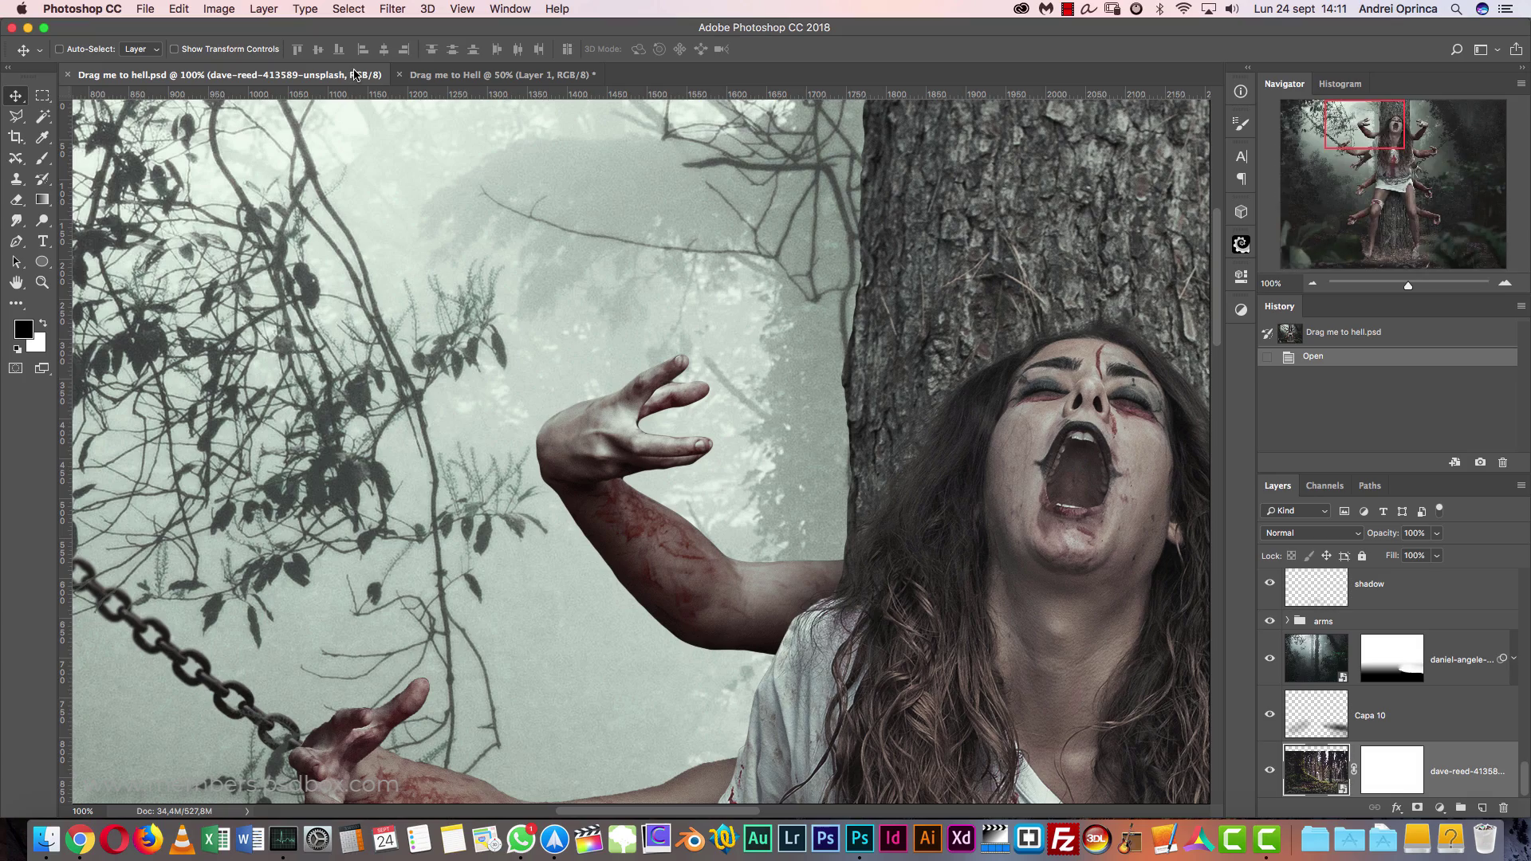
click(532, 76)
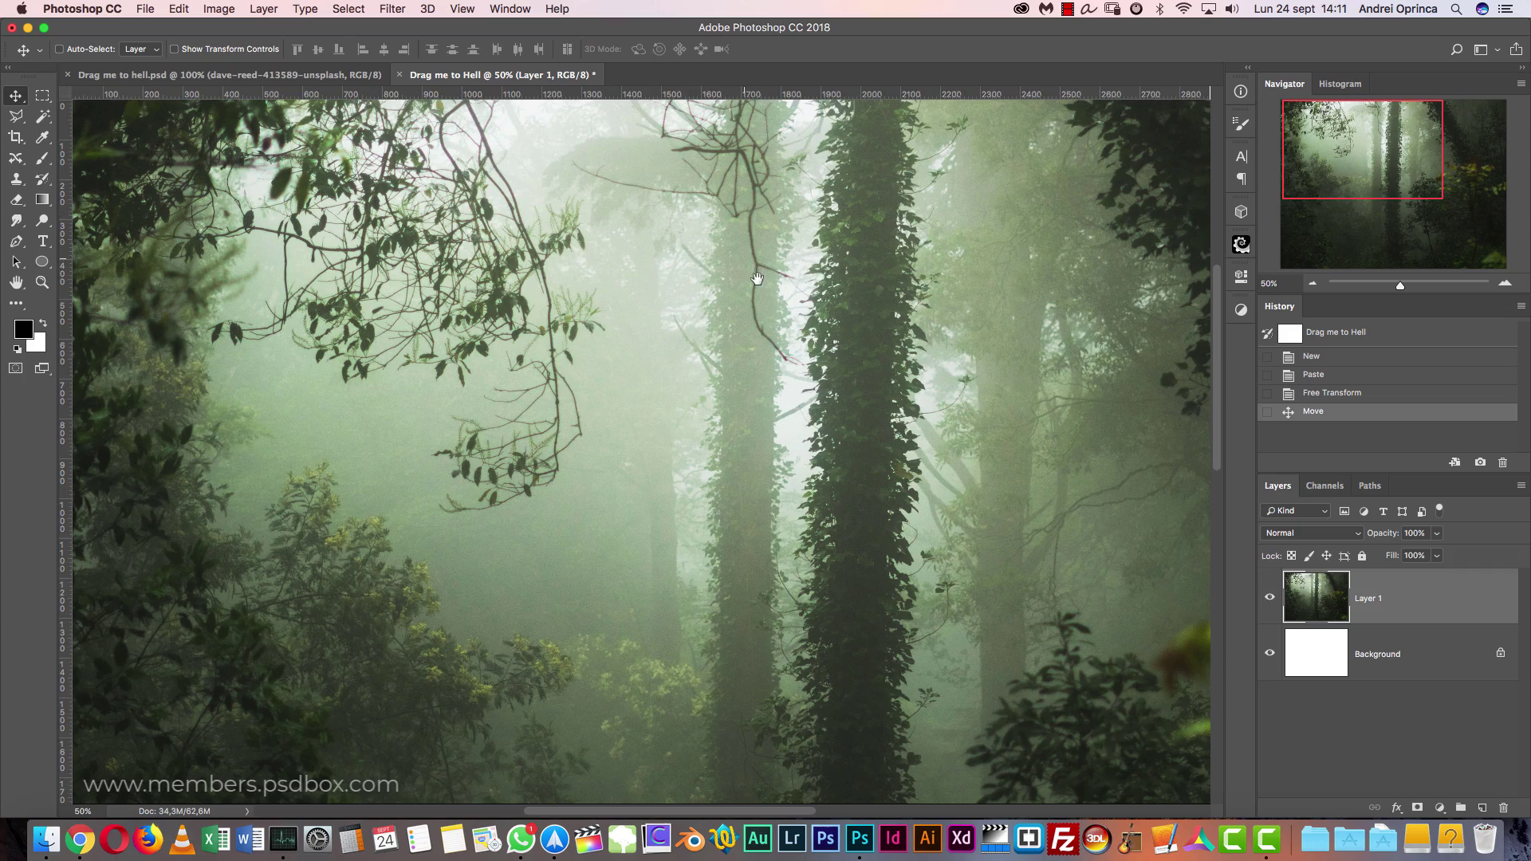
drag(753, 273, 660, 246)
click(1311, 282)
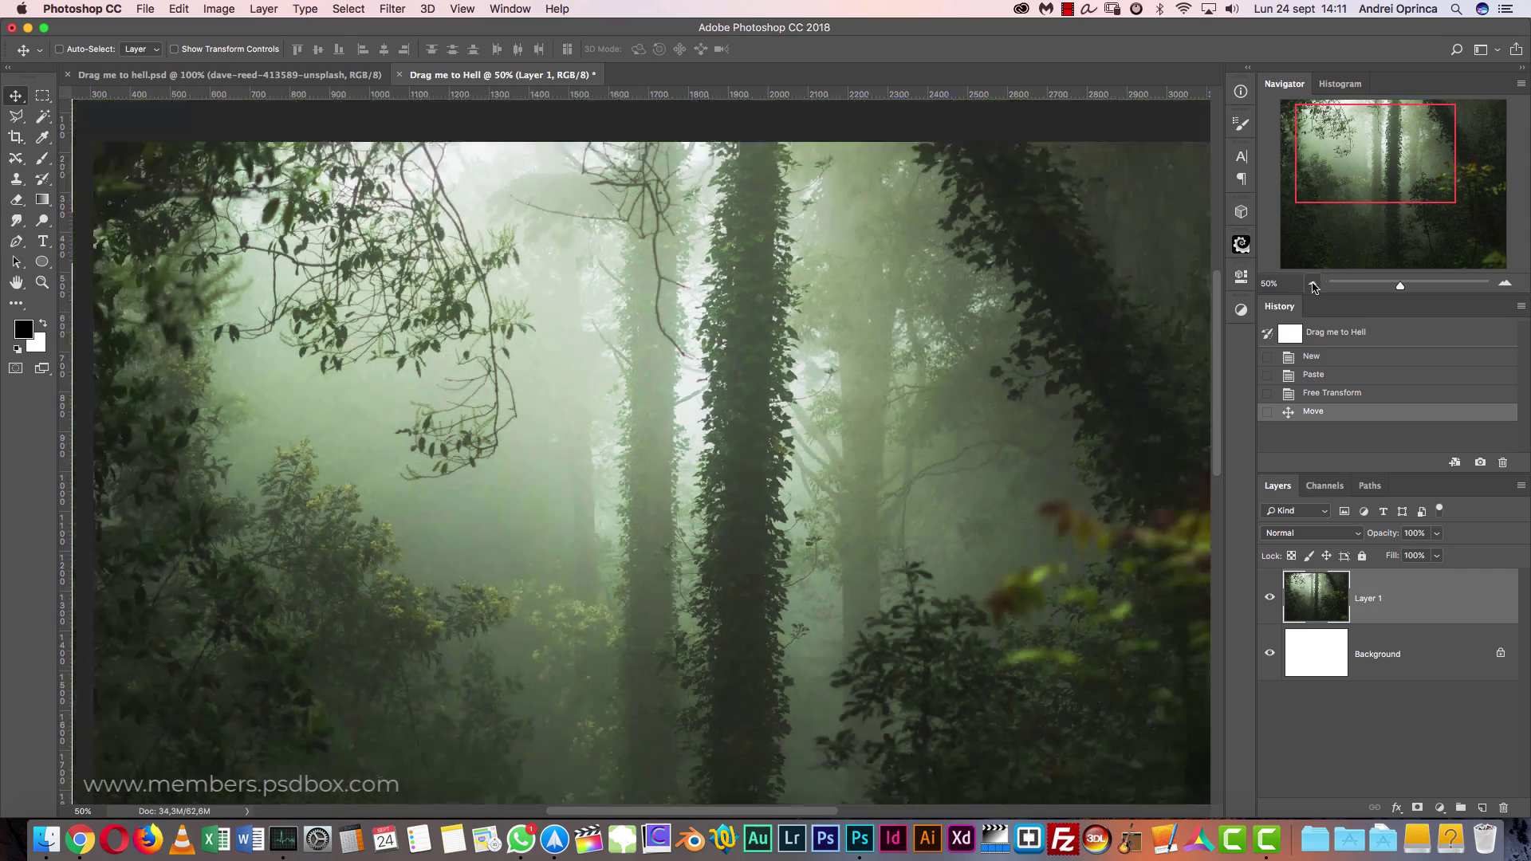
click(1311, 282)
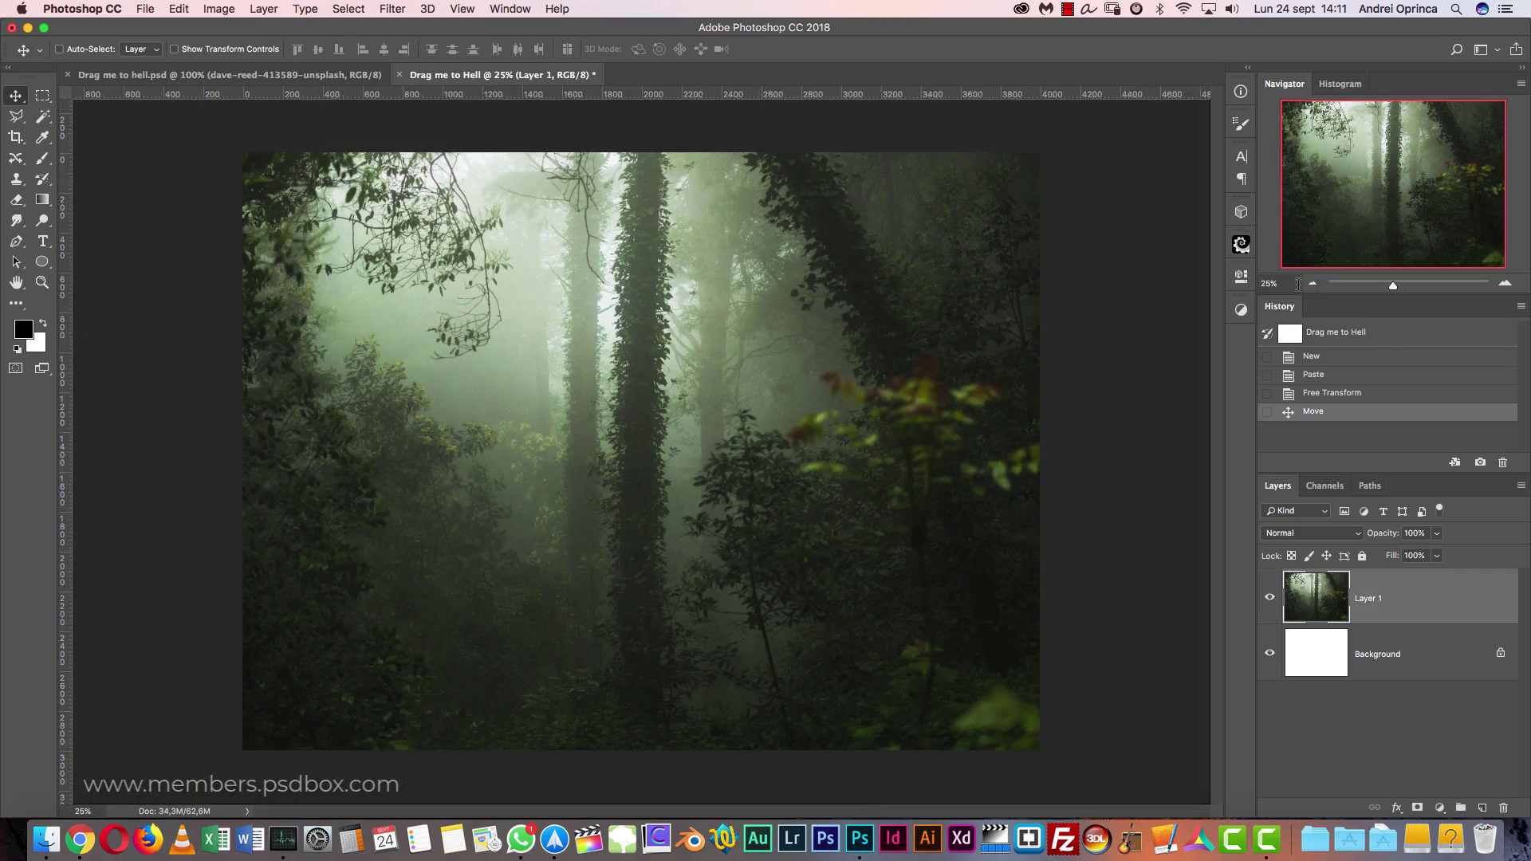
click(283, 77)
click(490, 77)
click(144, 8)
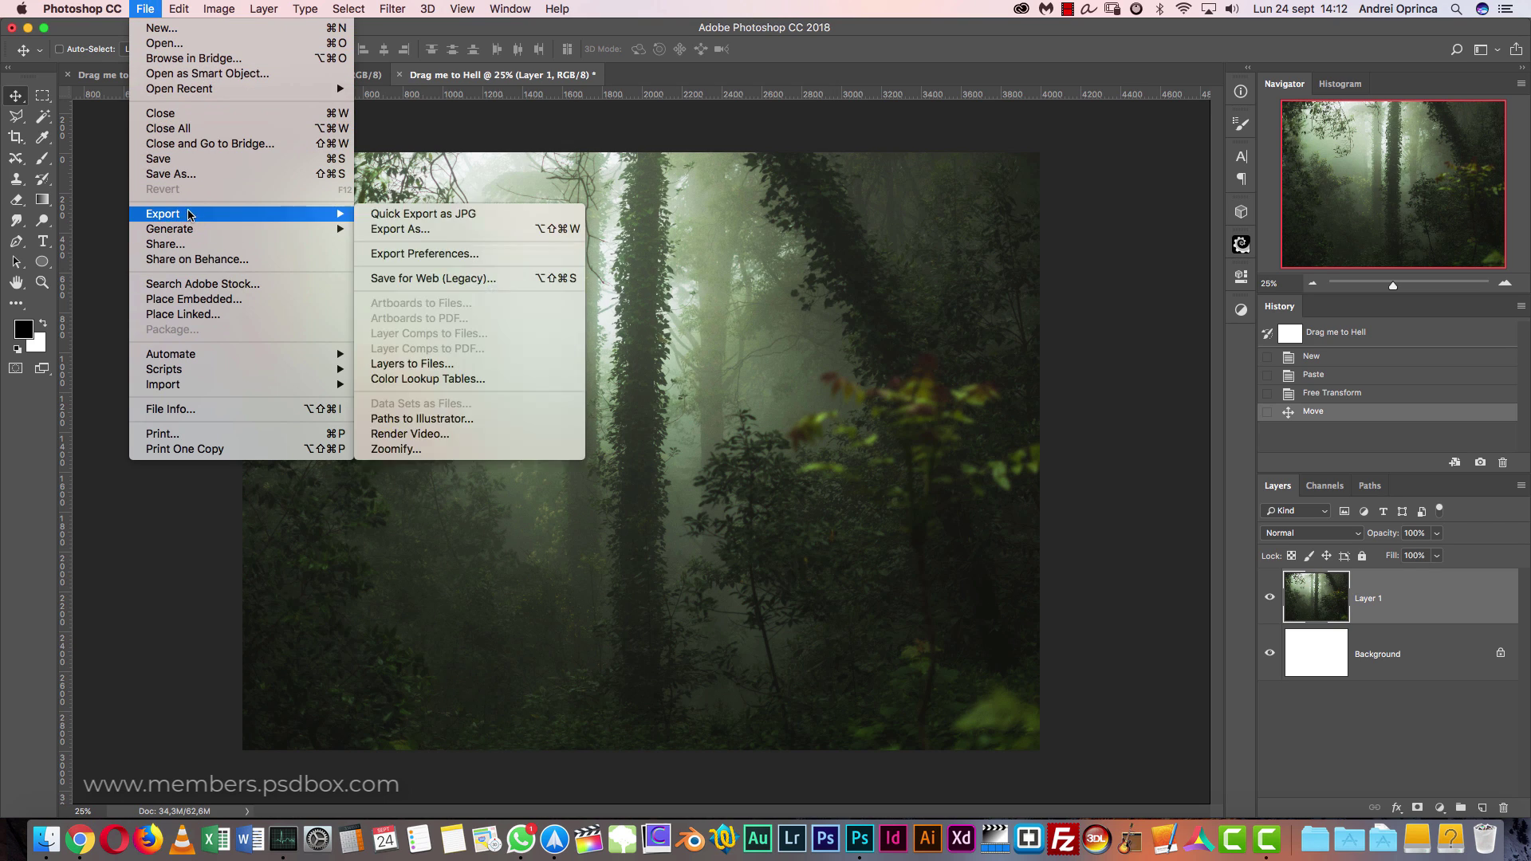
click(199, 305)
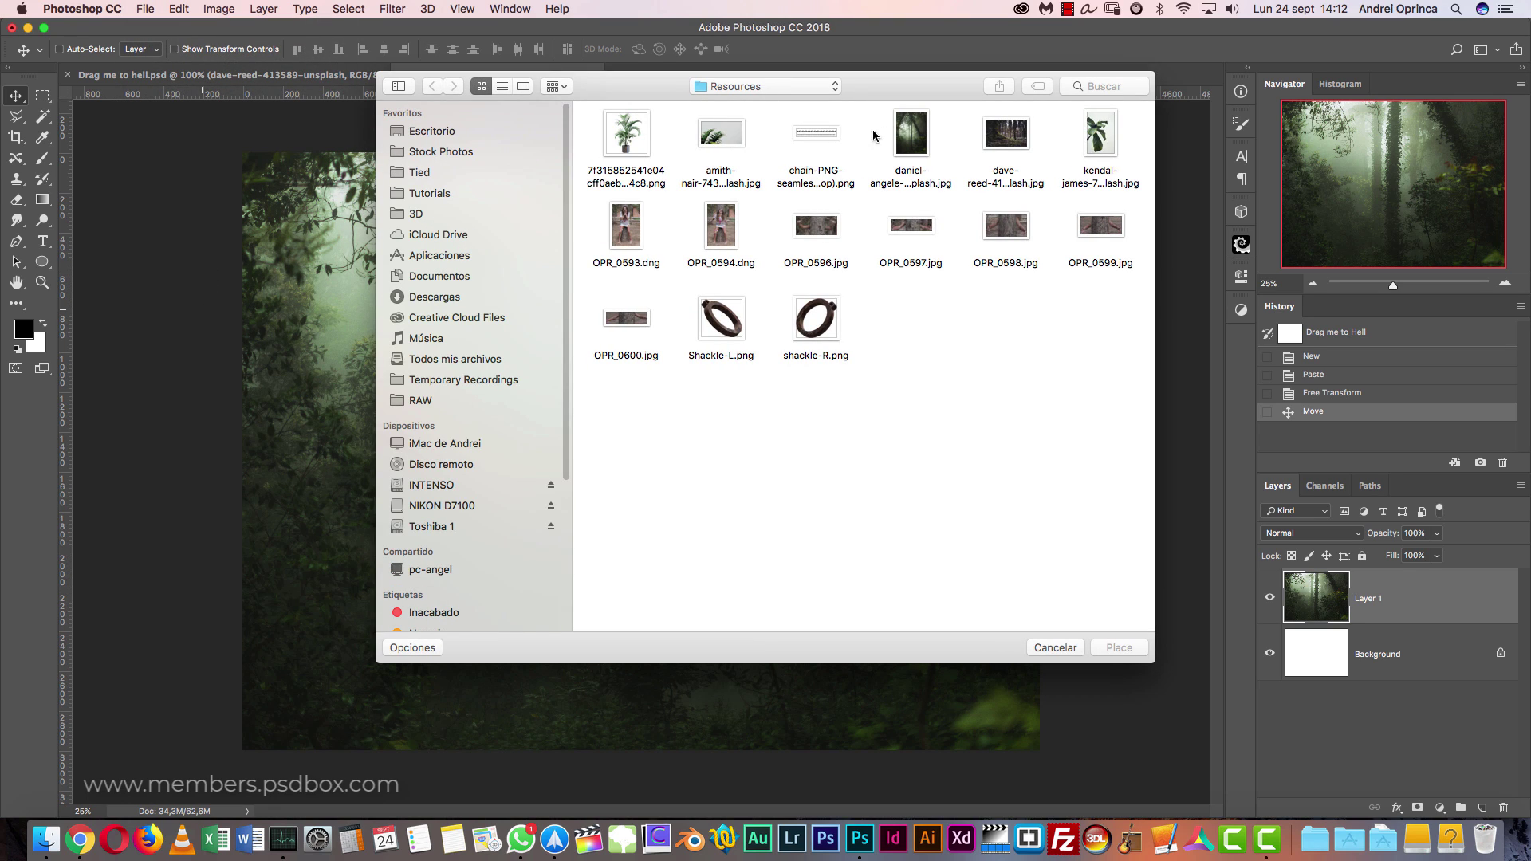
key(space)
key(Escape)
key(Escape)
- Place the landscape forest photo with the mossy tree as an embedded smart object, enlarged and positioned to cover the whole canvas
click(159, 19)
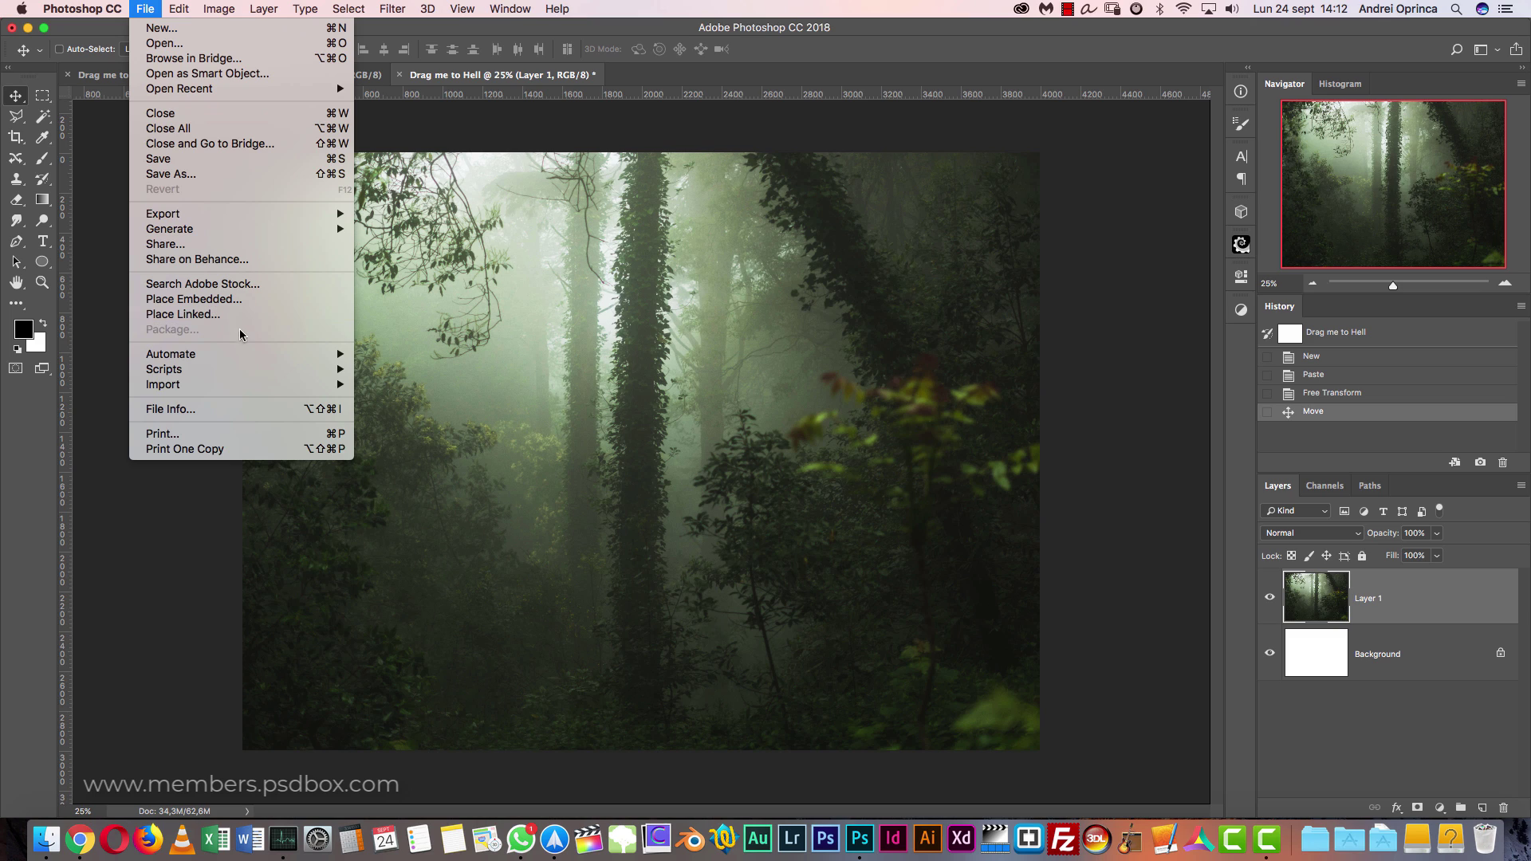
click(238, 301)
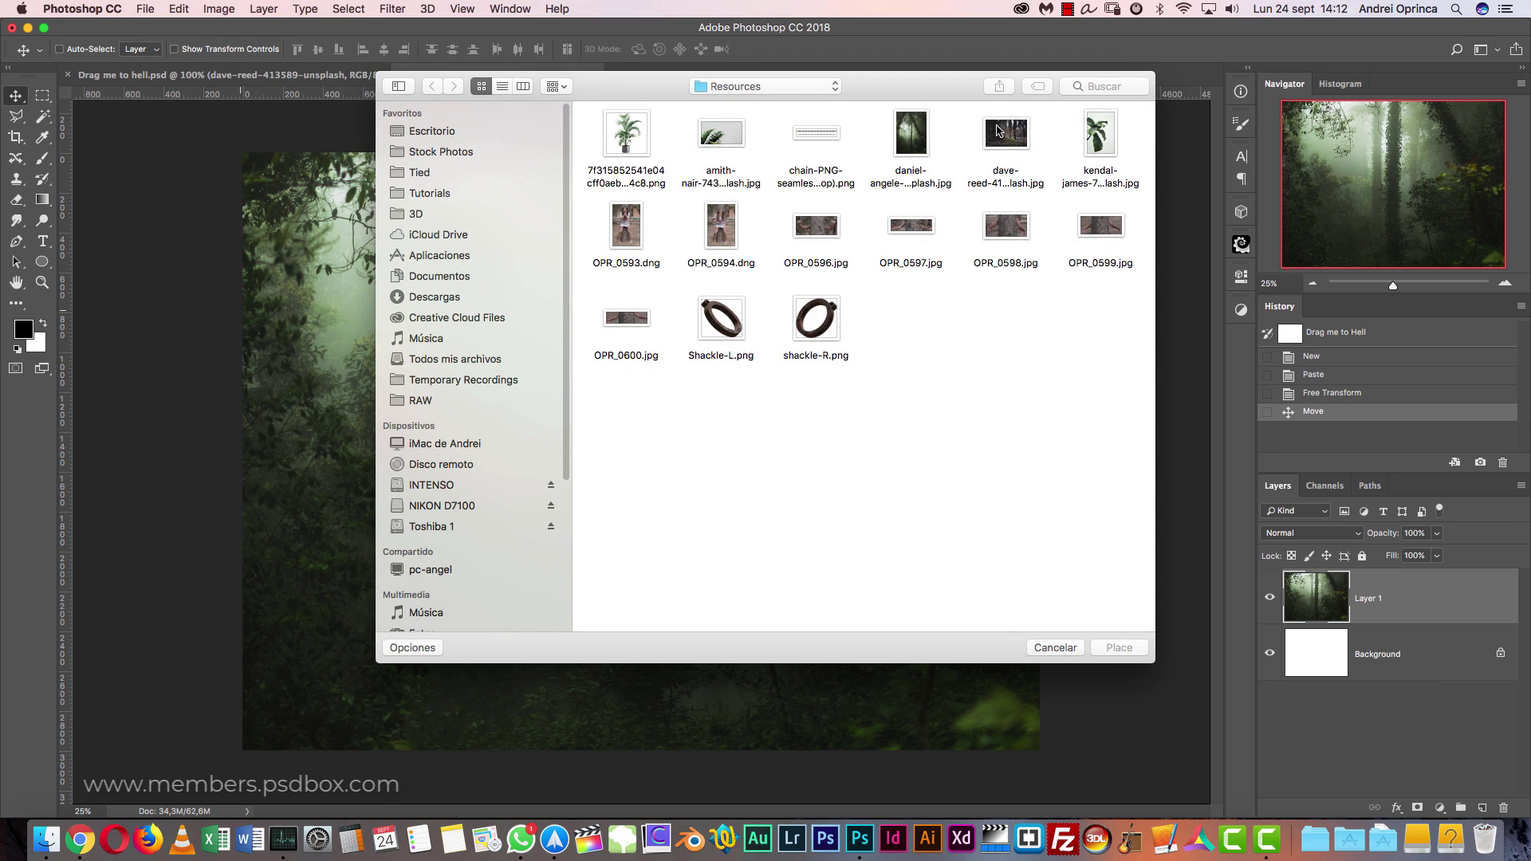
click(998, 132)
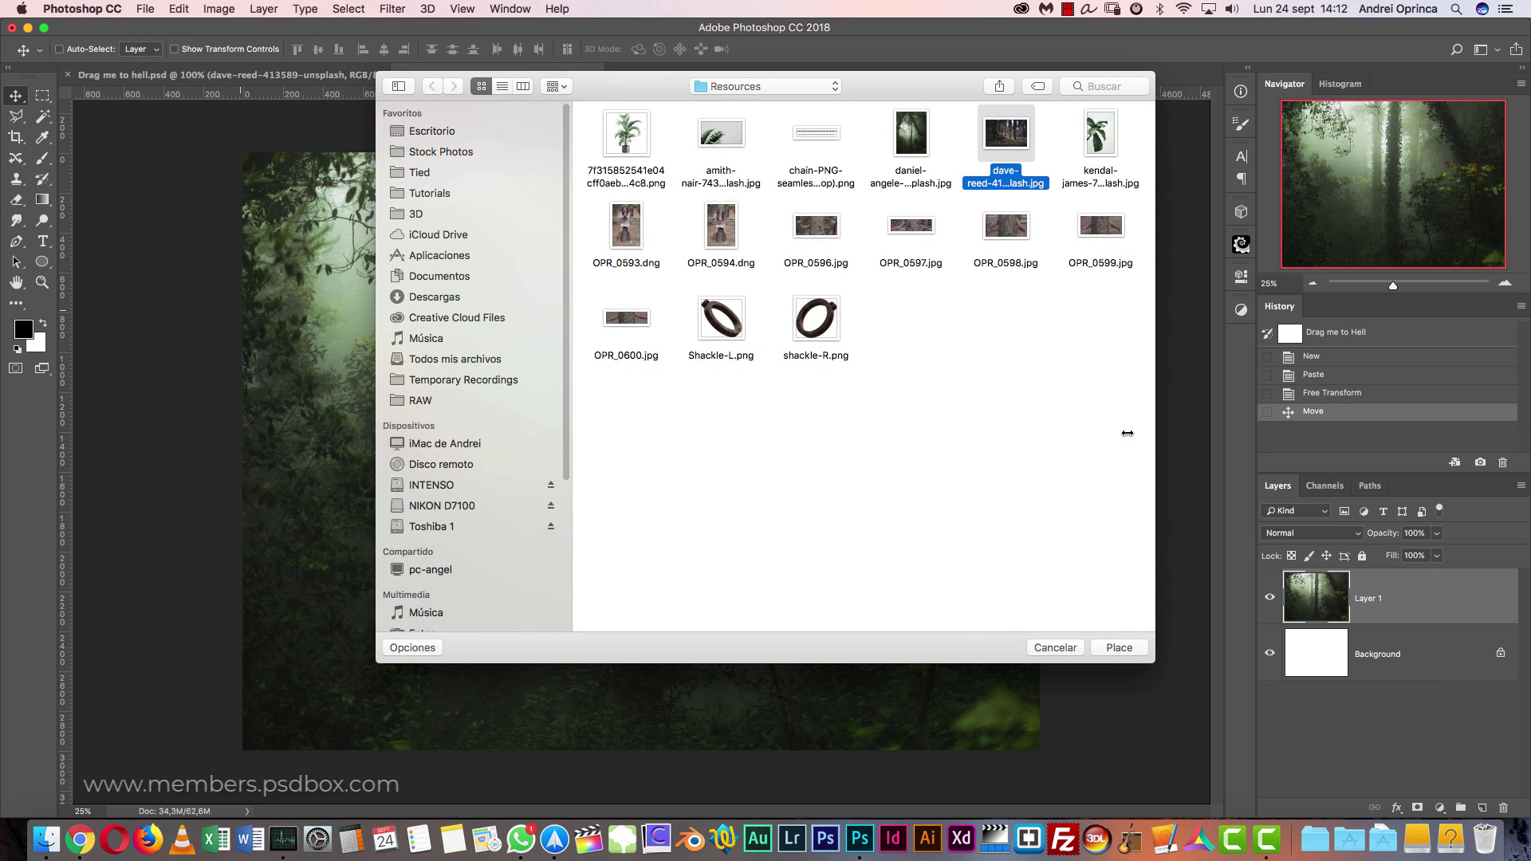
click(1119, 656)
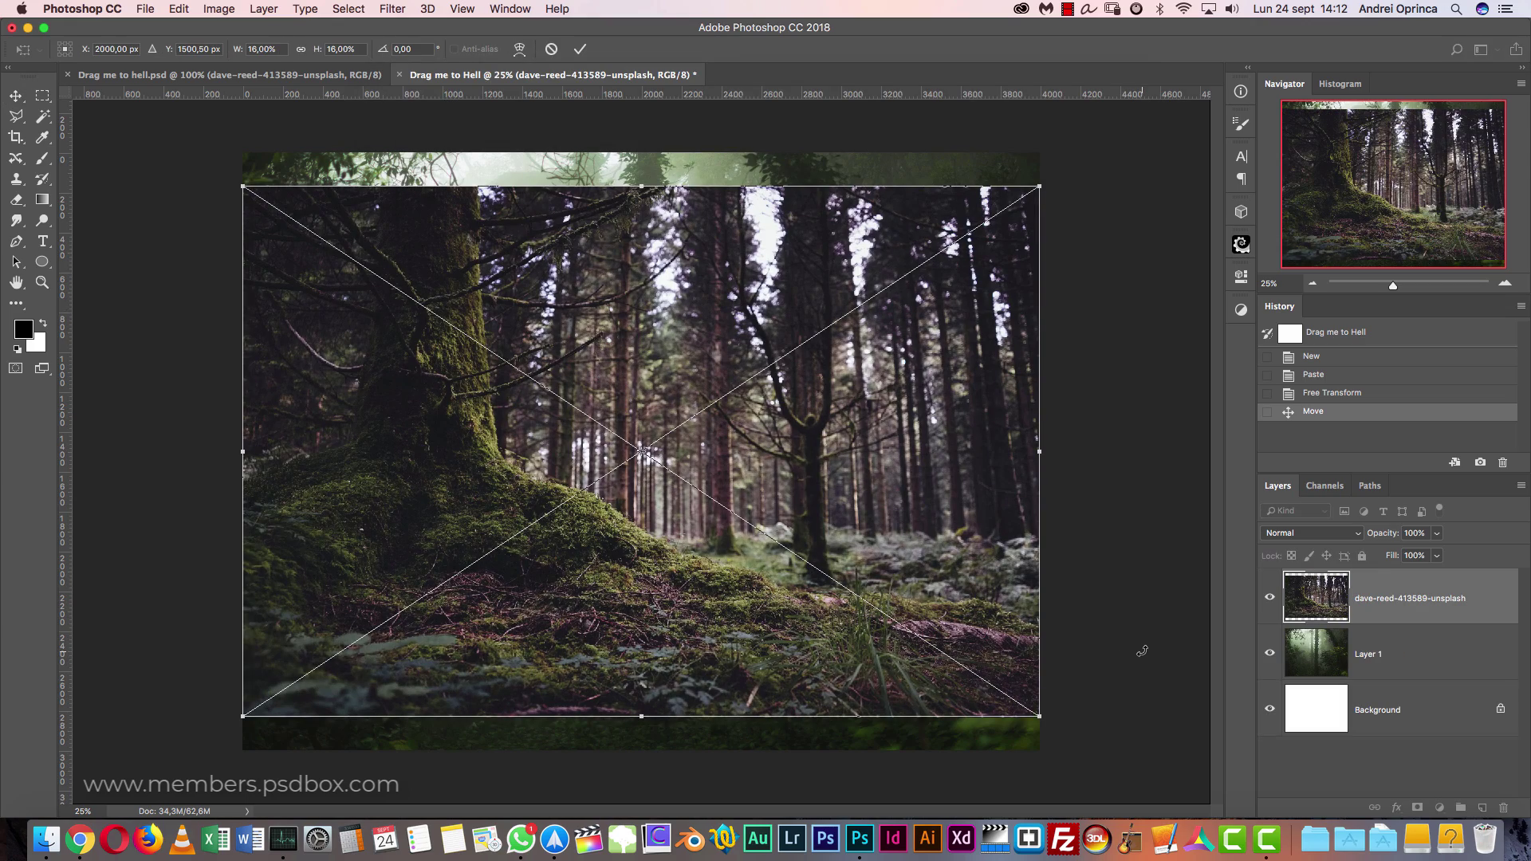
drag(894, 368, 894, 433)
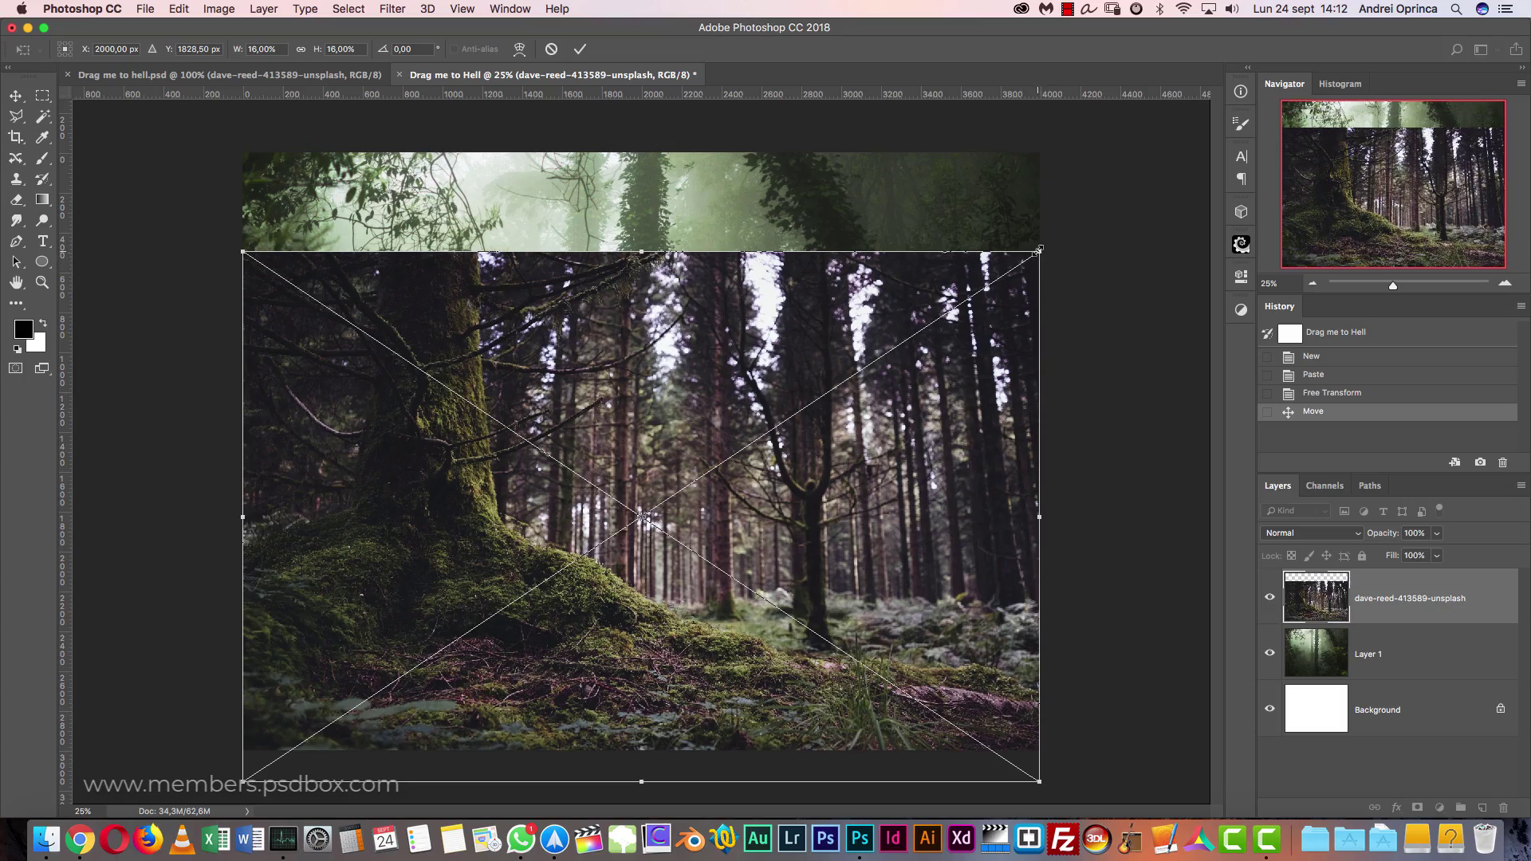
drag(1038, 253, 1125, 190)
drag(908, 444, 874, 396)
key(Return)
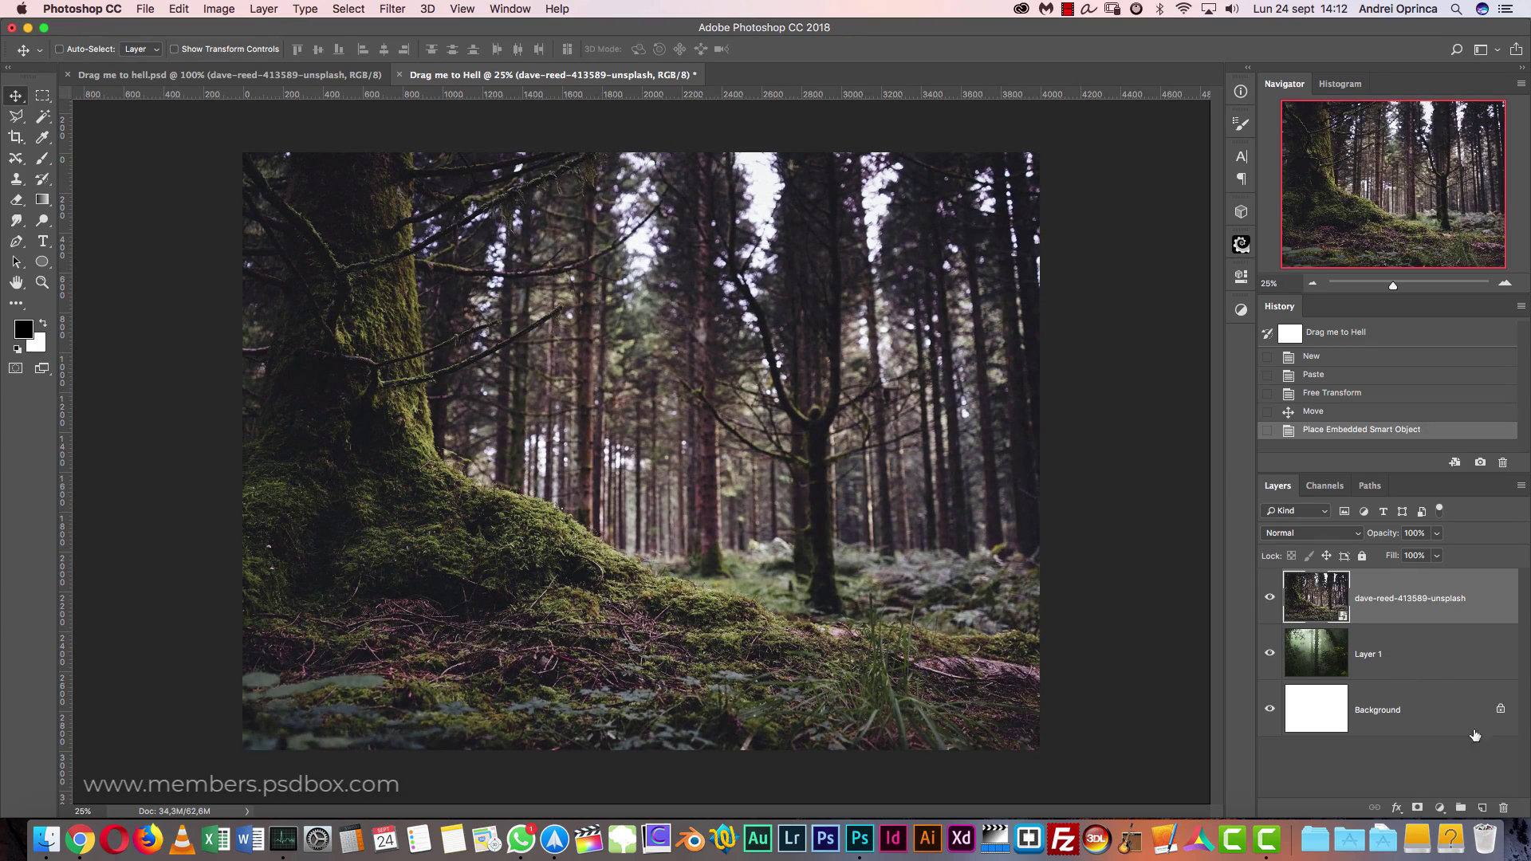
- Delete the white Background layer and rename the misty forest layer "forest" and the placed photo layer "ground"
drag(1474, 735, 1503, 808)
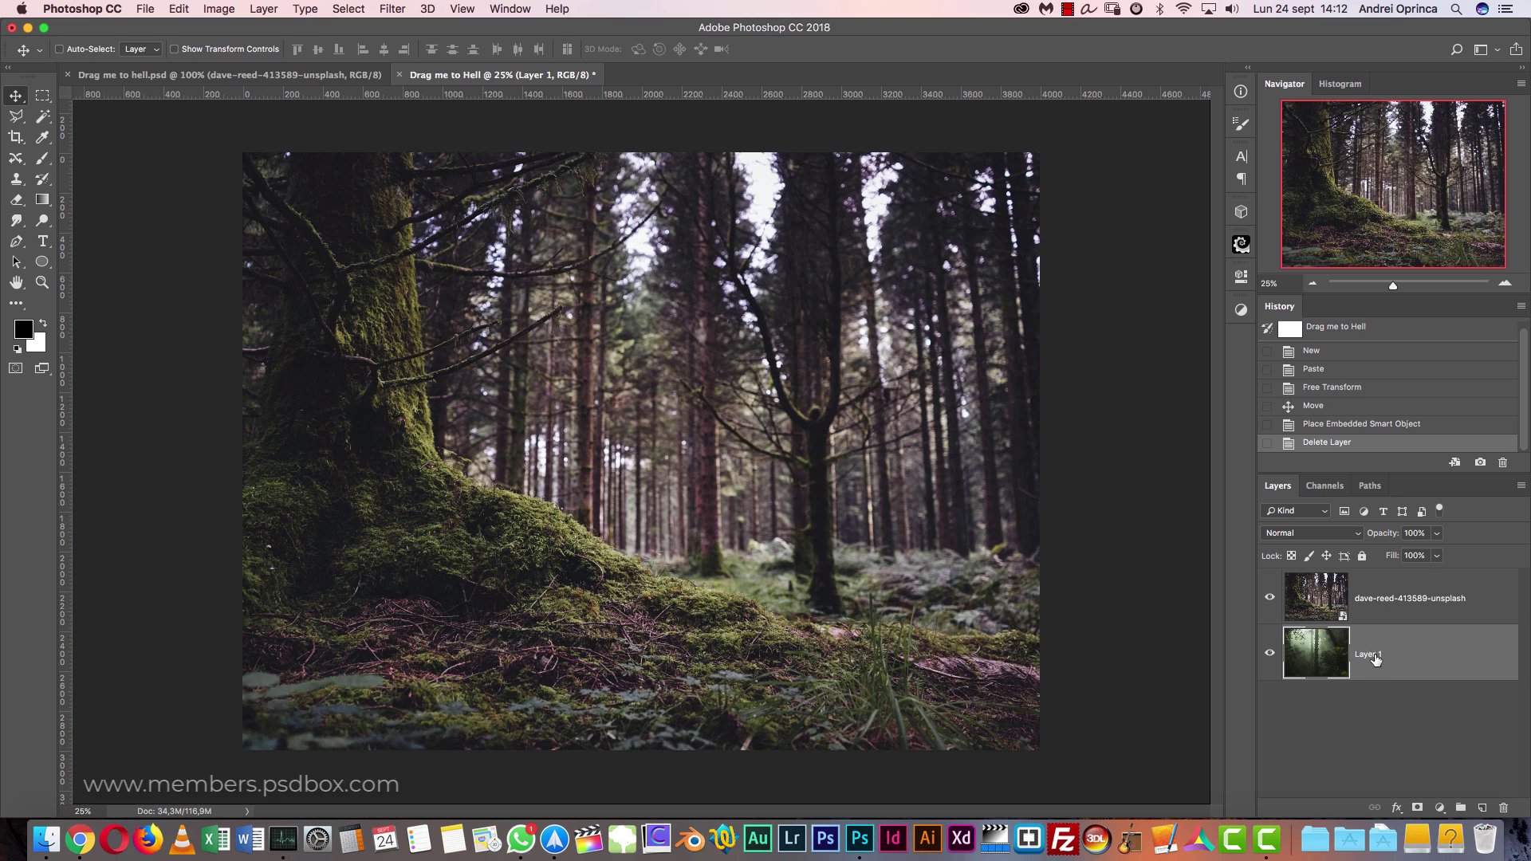
double_click(1365, 656)
text(fors)
key(Return)
double_click(1387, 598)
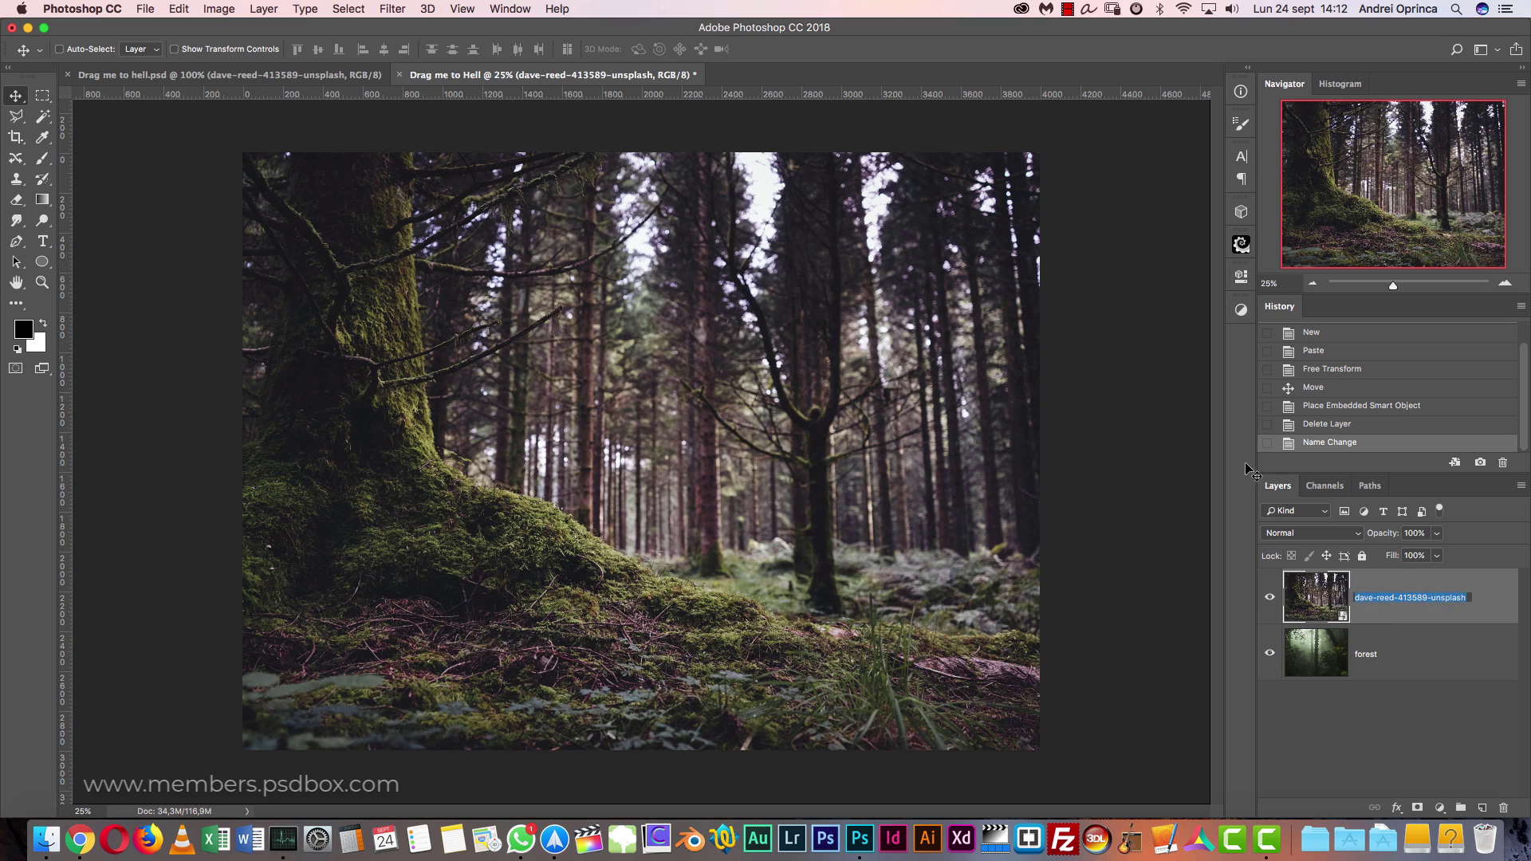
text(ground)
key(Return)
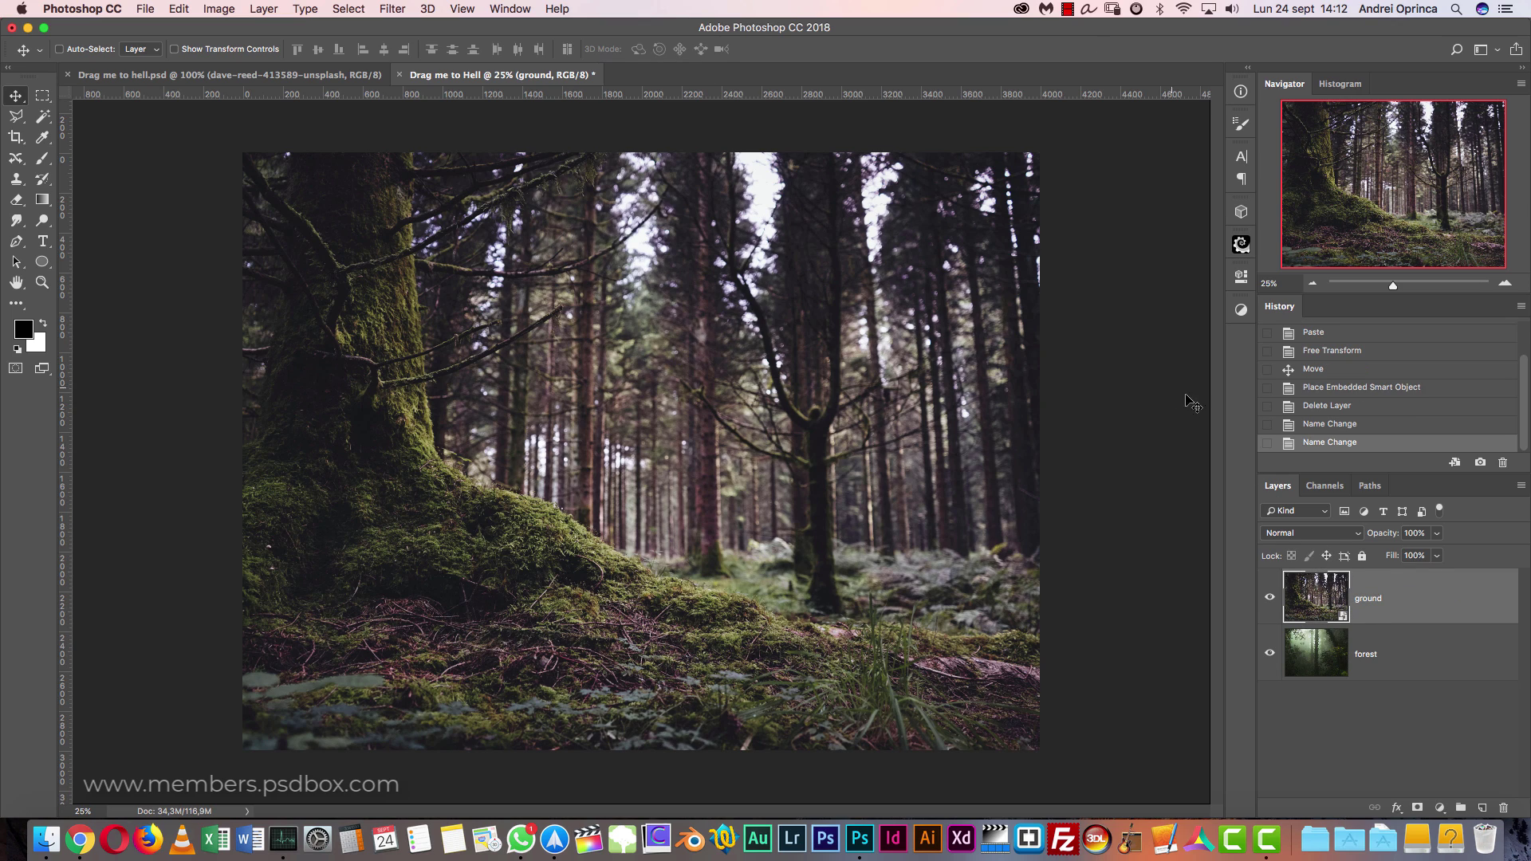
- Add a mask to the ground layer and fade out everything above the forest floor with a vertical linear black-to-white gradient
click(1416, 808)
click(49, 204)
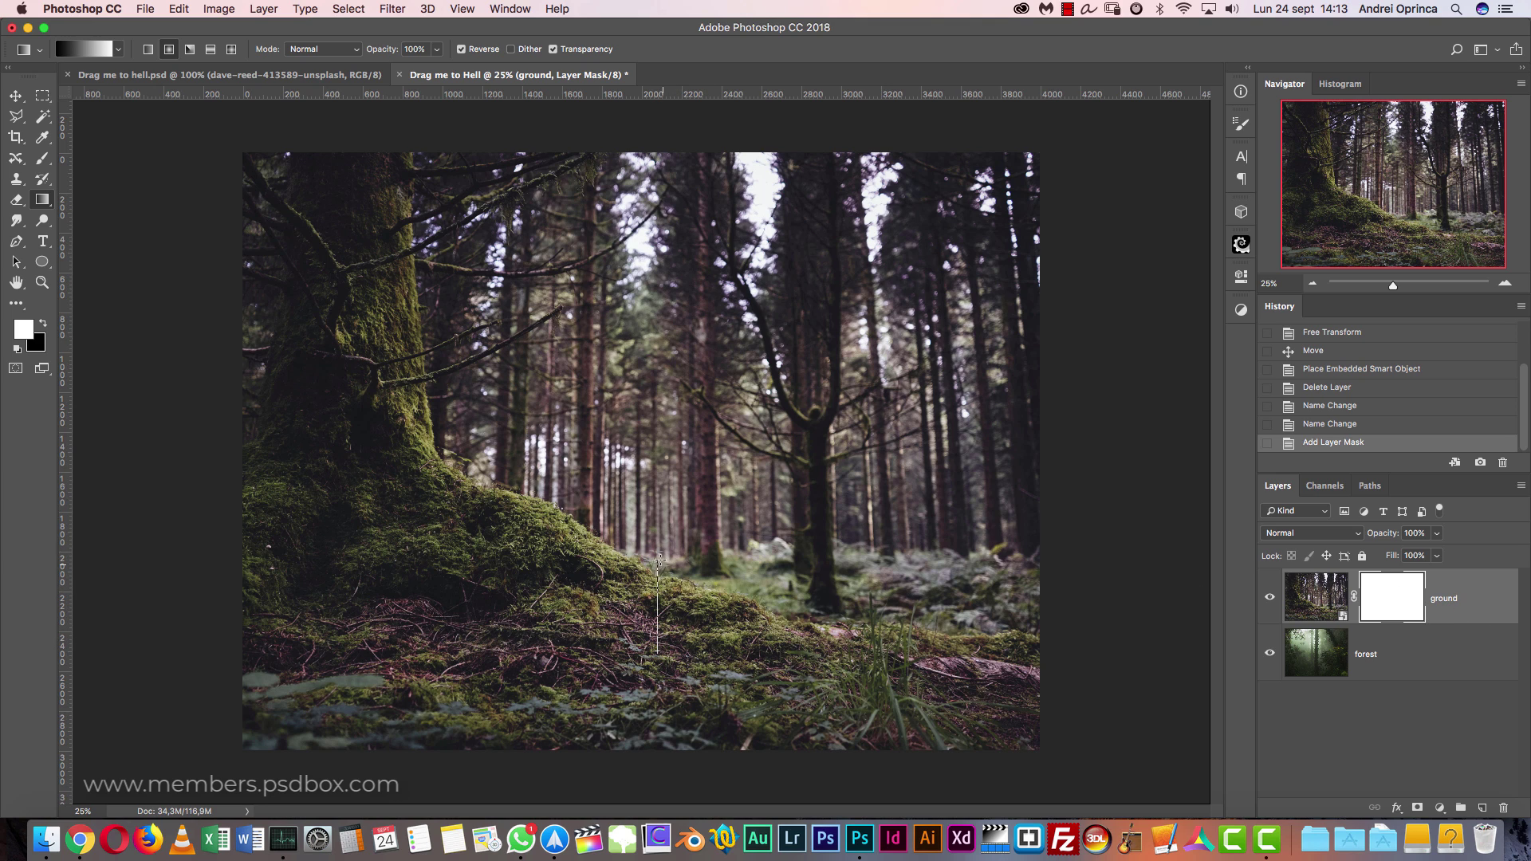
drag(659, 561, 674, 558)
key(ctrl+z)
drag(680, 654, 678, 540)
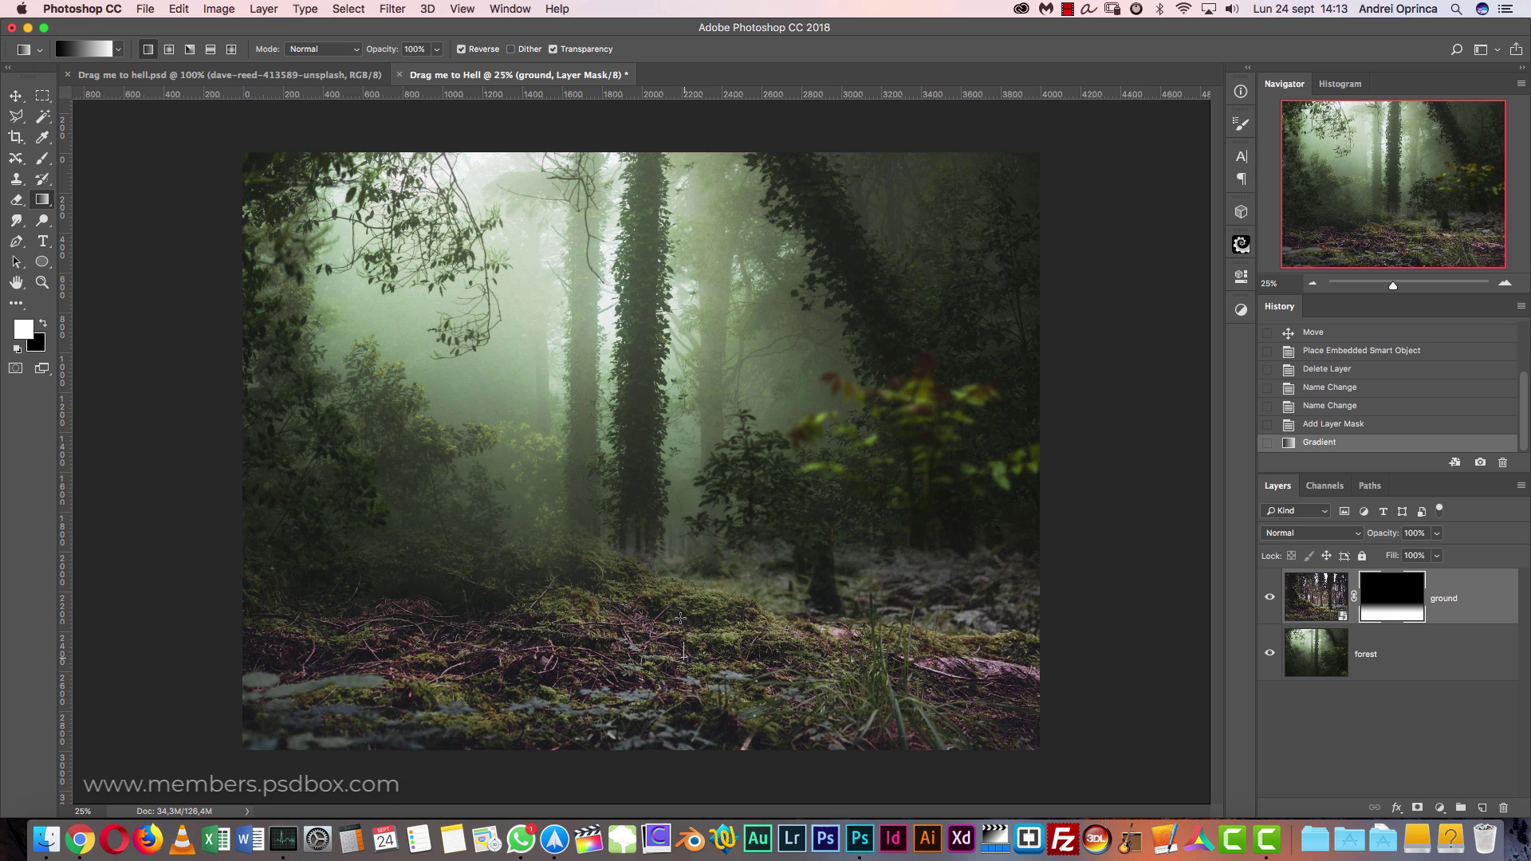
drag(680, 618, 684, 500)
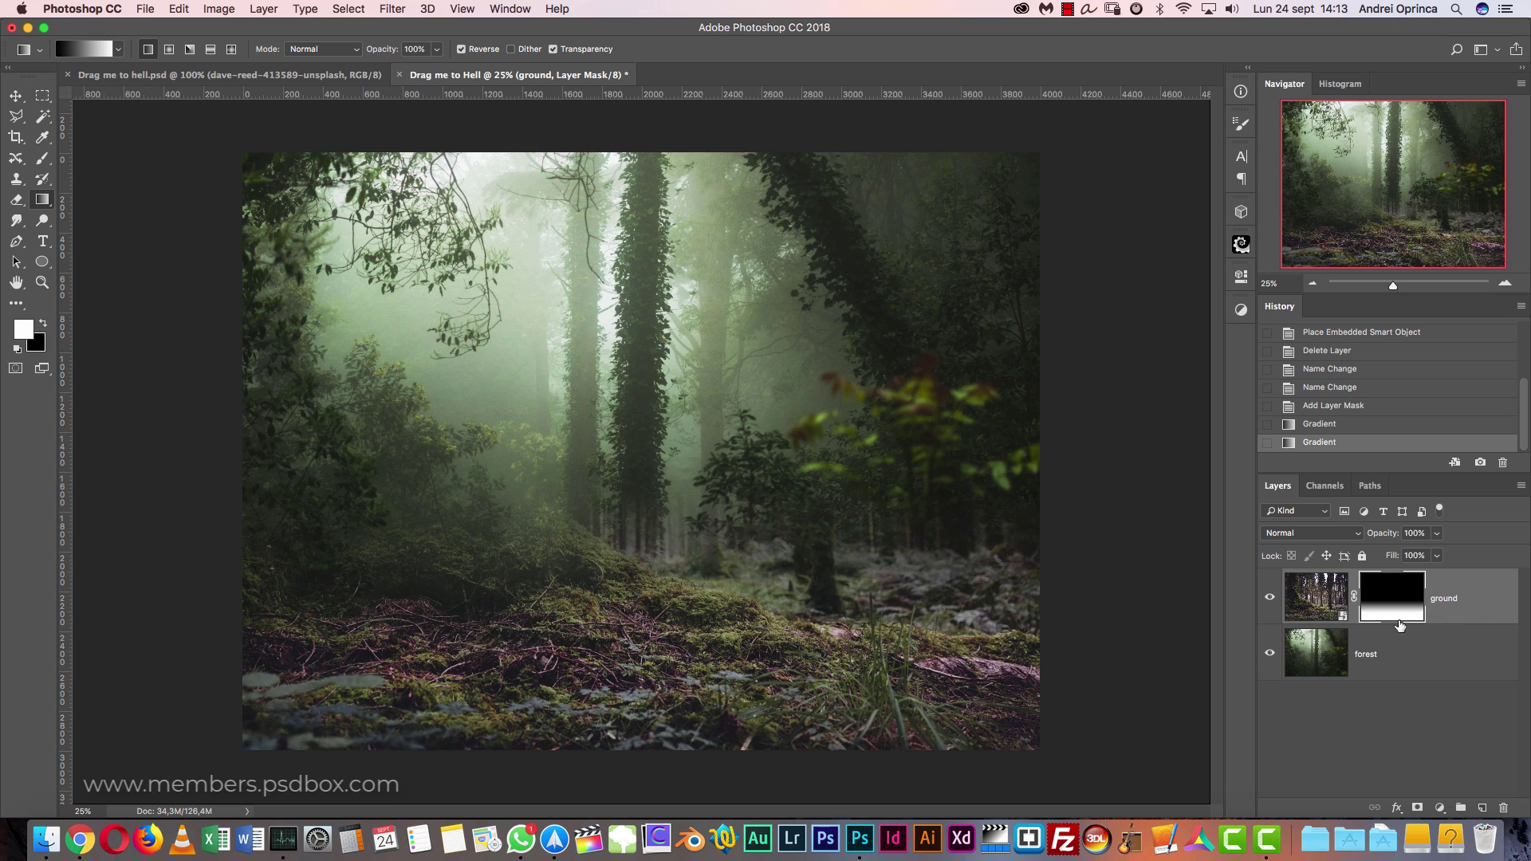
click(16, 96)
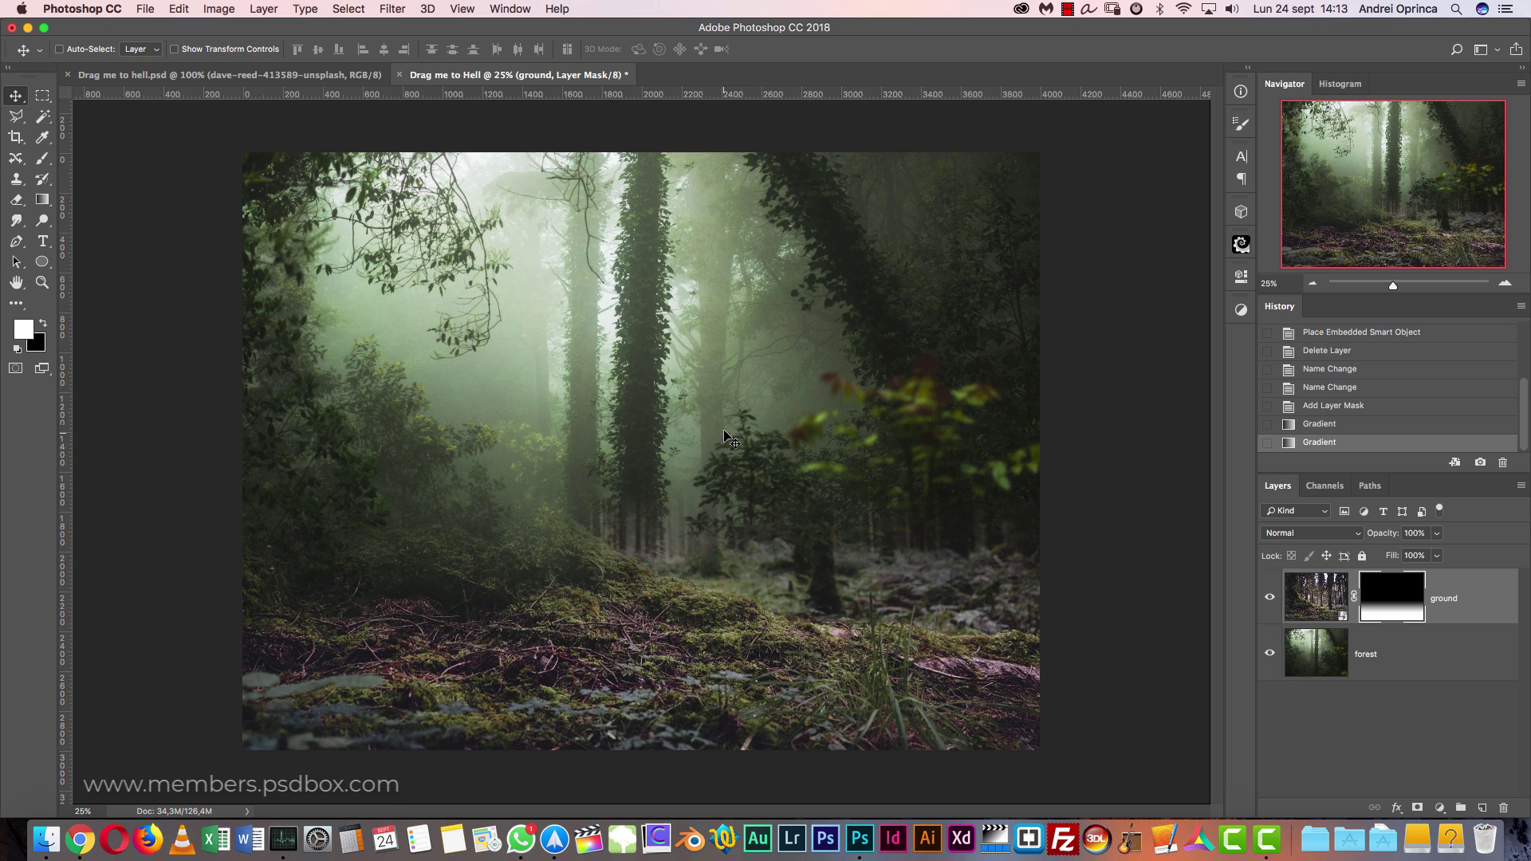
- Open the model photo OPR_0594.dng from the Resources folder in Camera Raw
key(super+o)
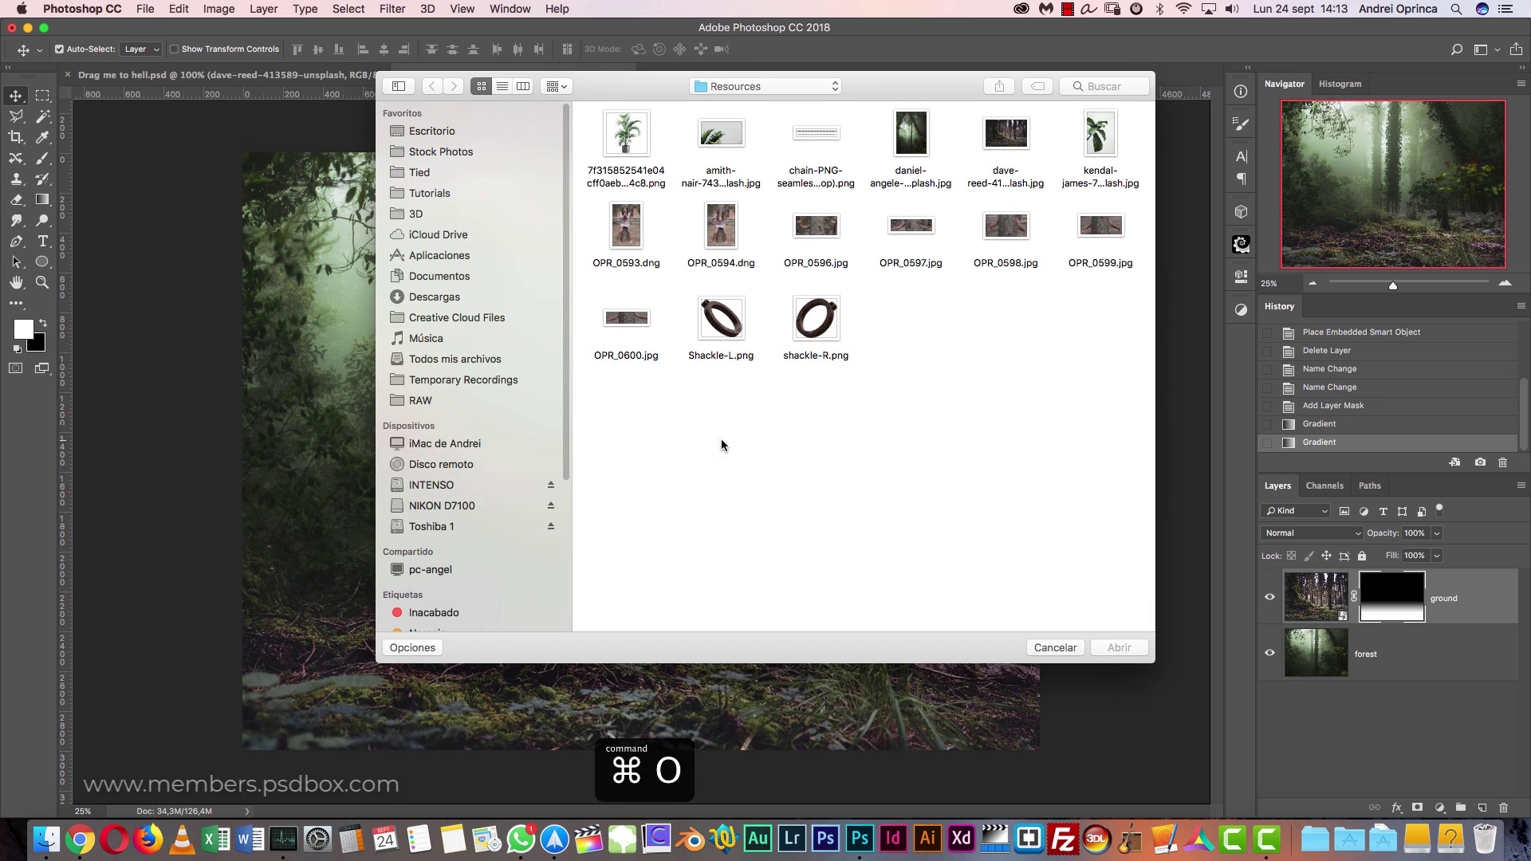
click(729, 237)
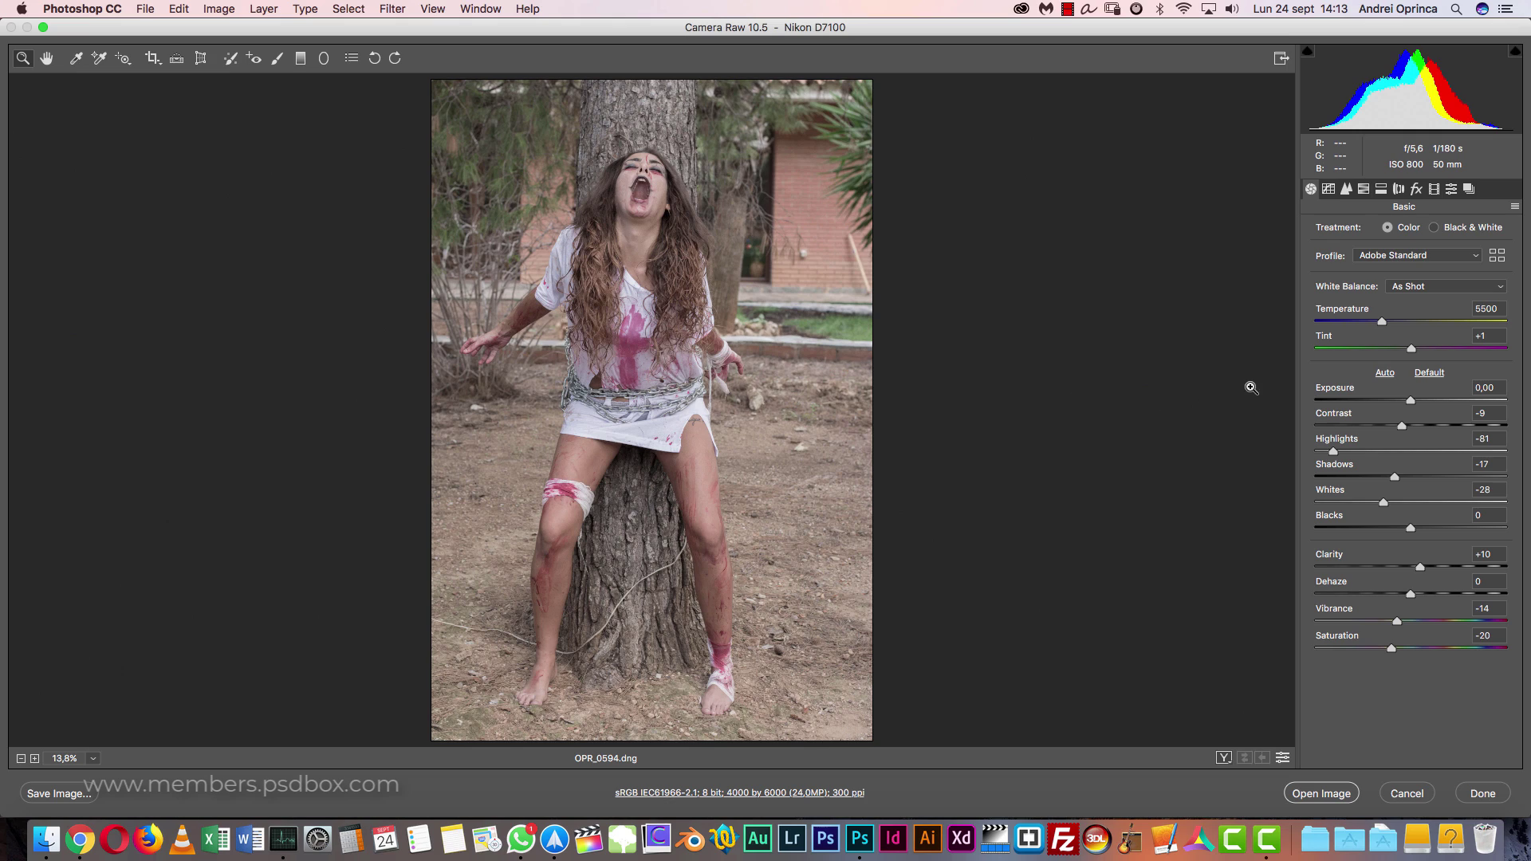
- Review the Camera Raw adjustment groups up to Lens Corrections and open the model photo as a smart object
click(1329, 189)
click(1346, 189)
click(1363, 189)
click(1382, 190)
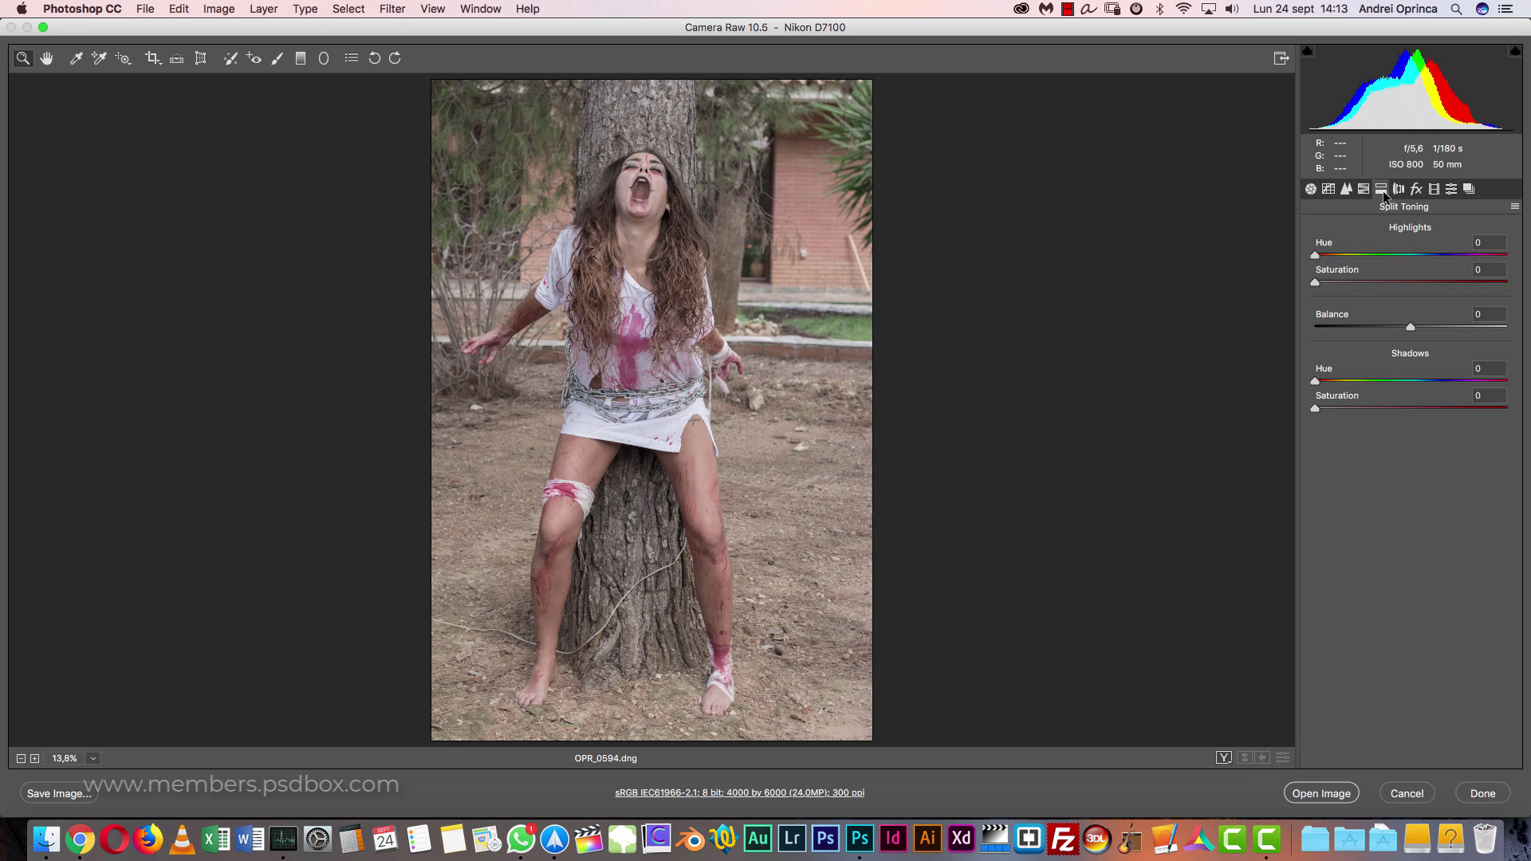
click(1399, 190)
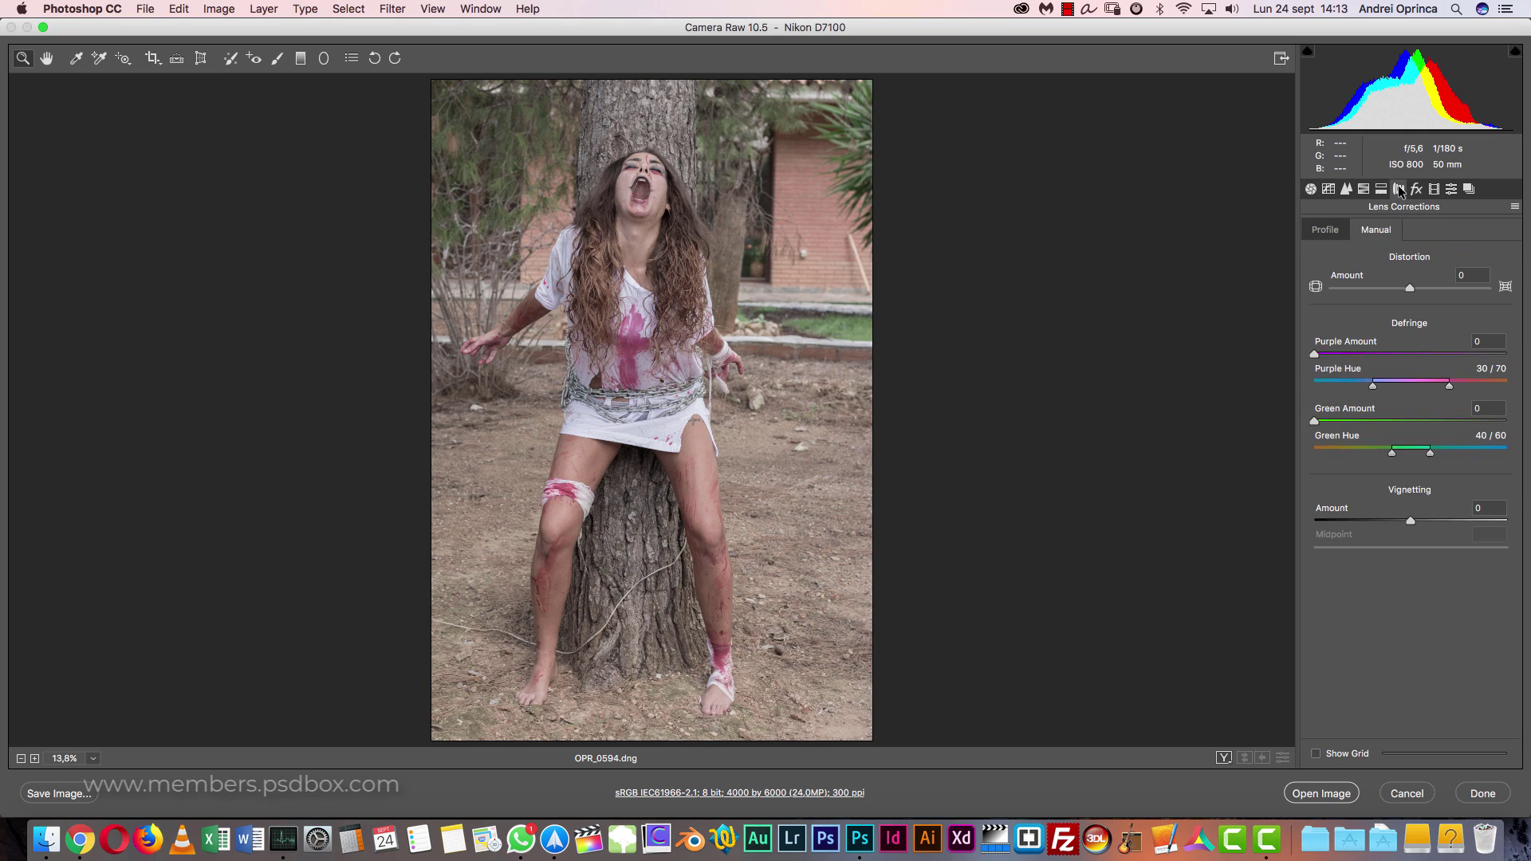
click(1311, 190)
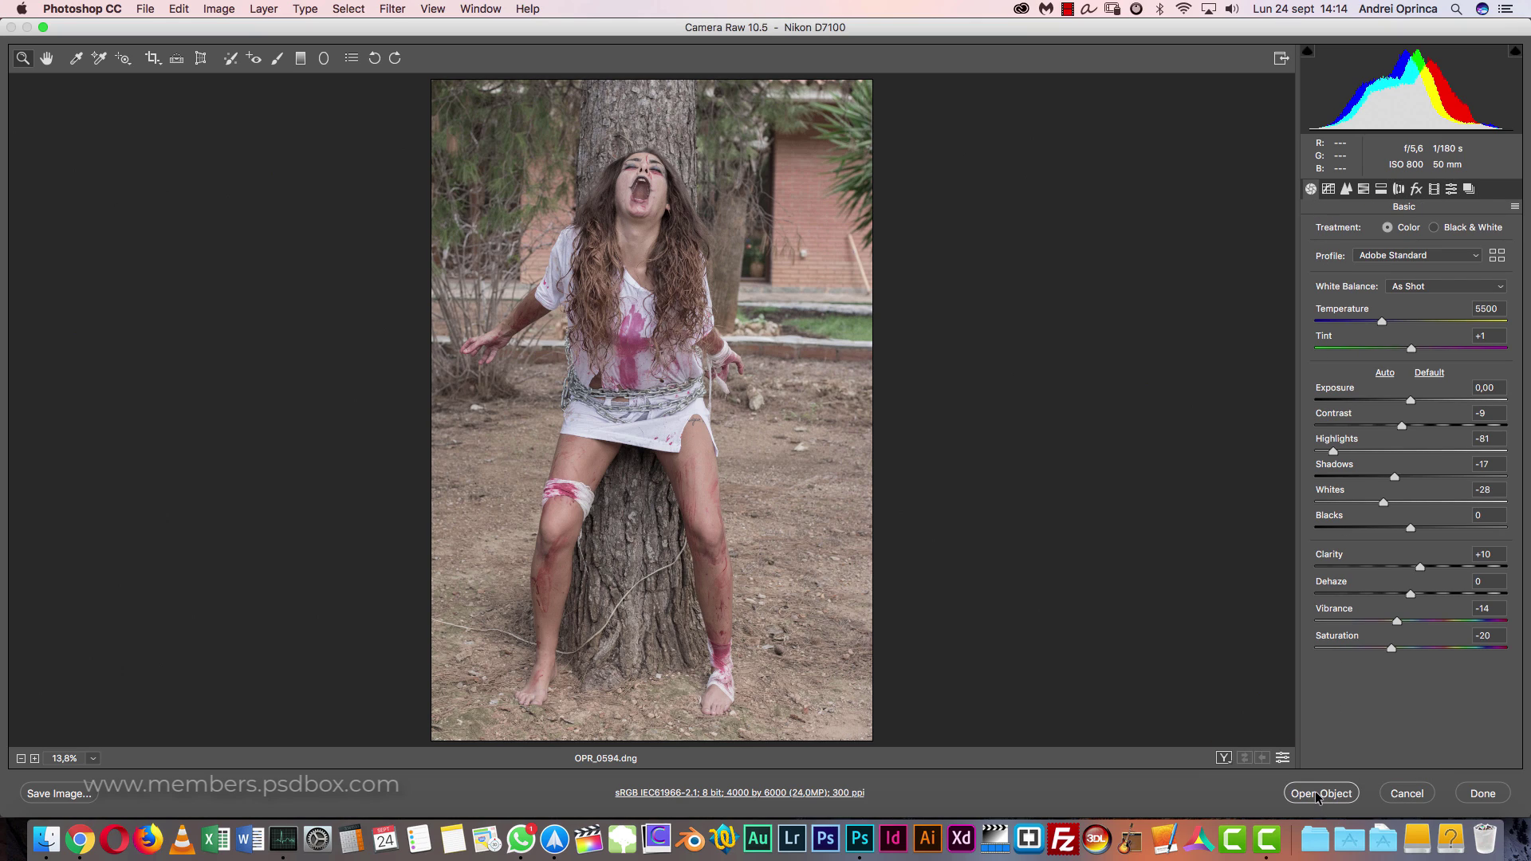
click(1314, 793)
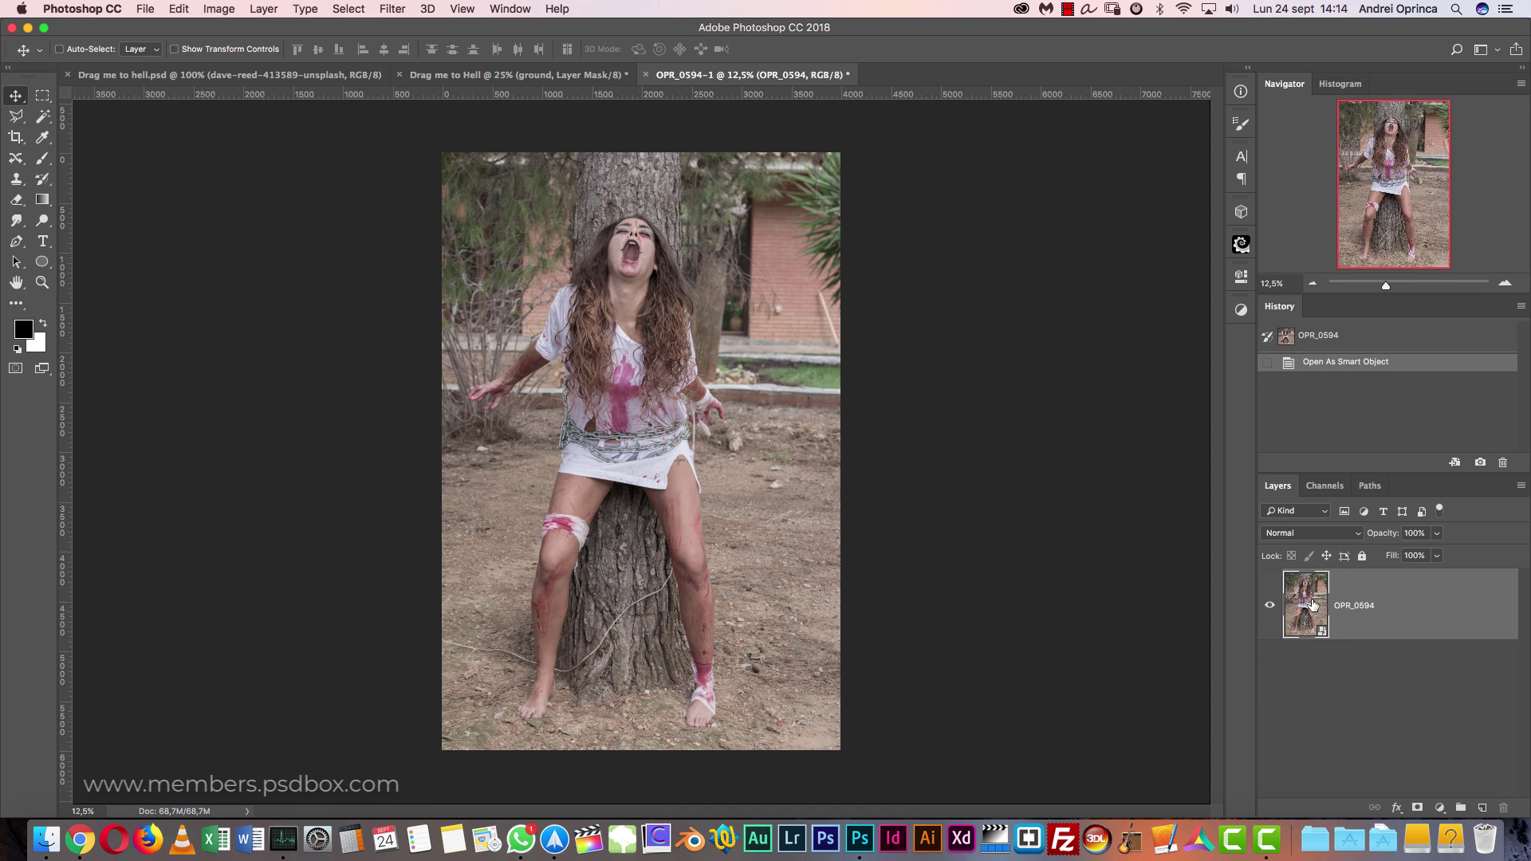
- Reopen the OPR_0594 smart object's Camera Raw settings and close them without changing anything
double_click(1311, 614)
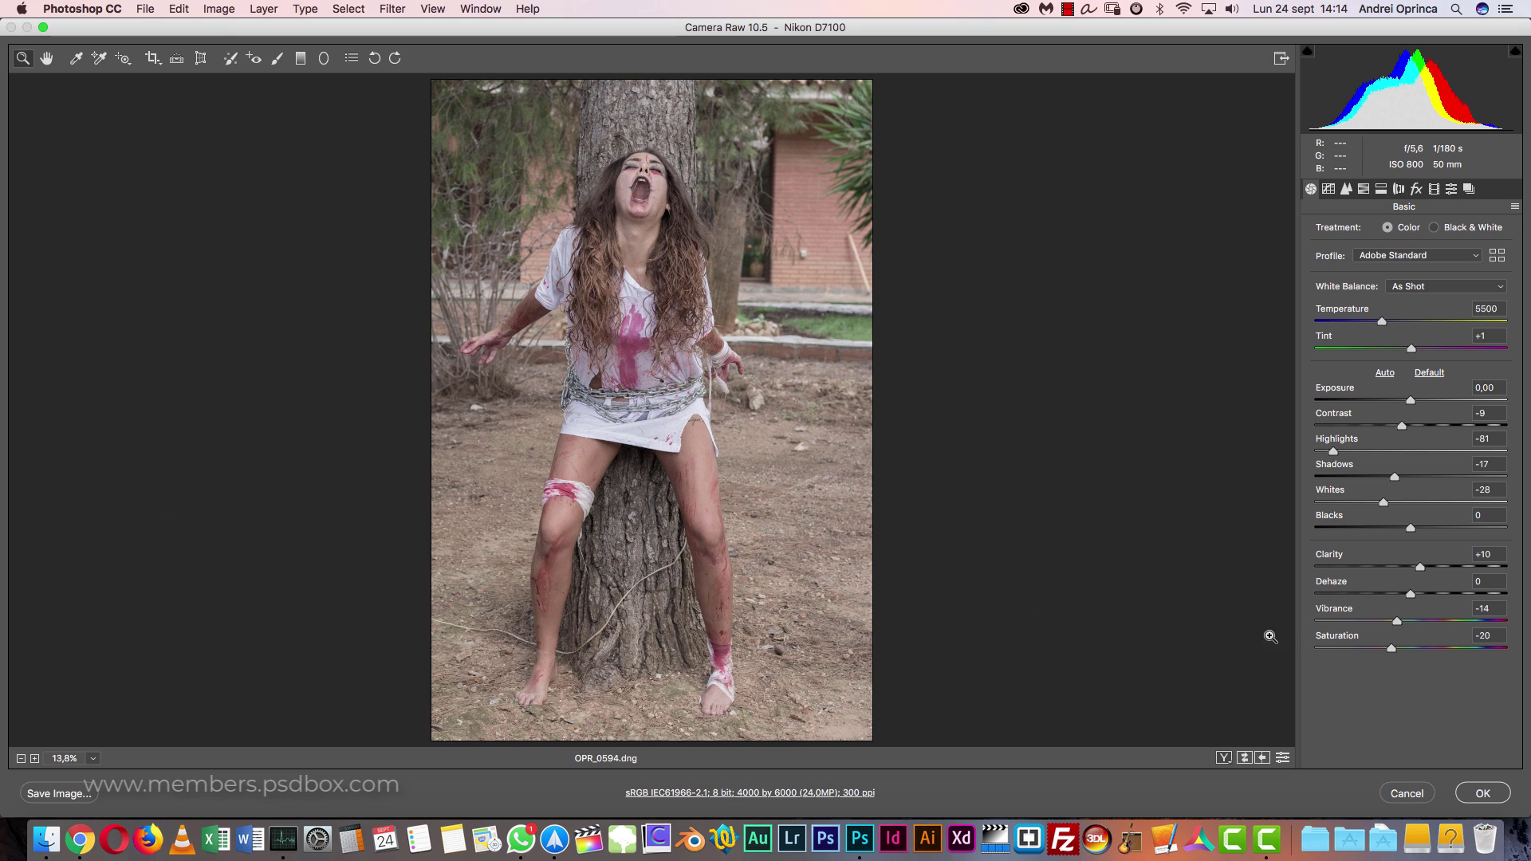
key(super+w)
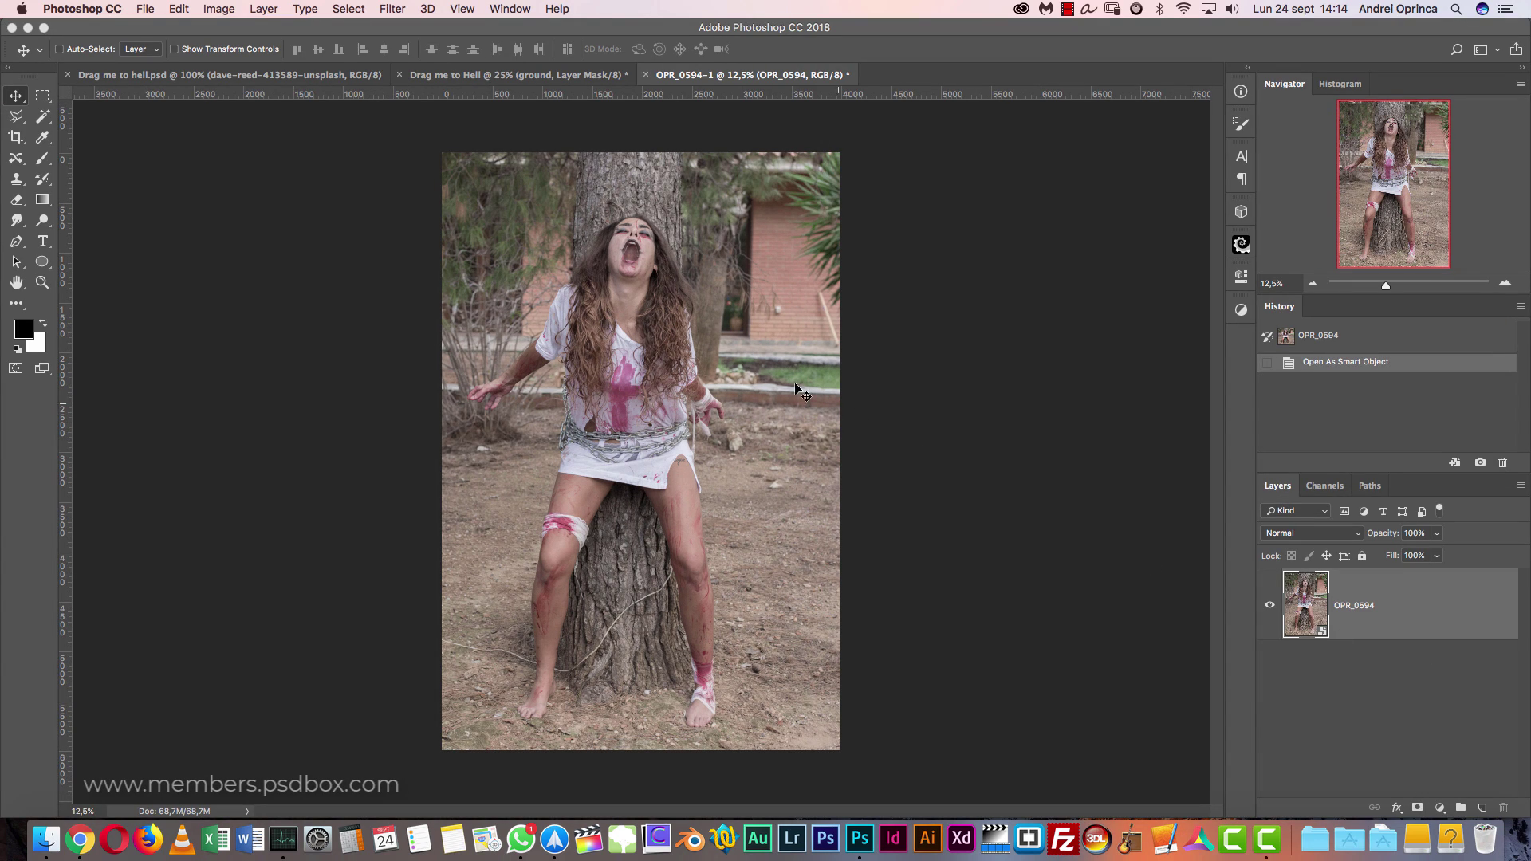
click(556, 80)
click(721, 75)
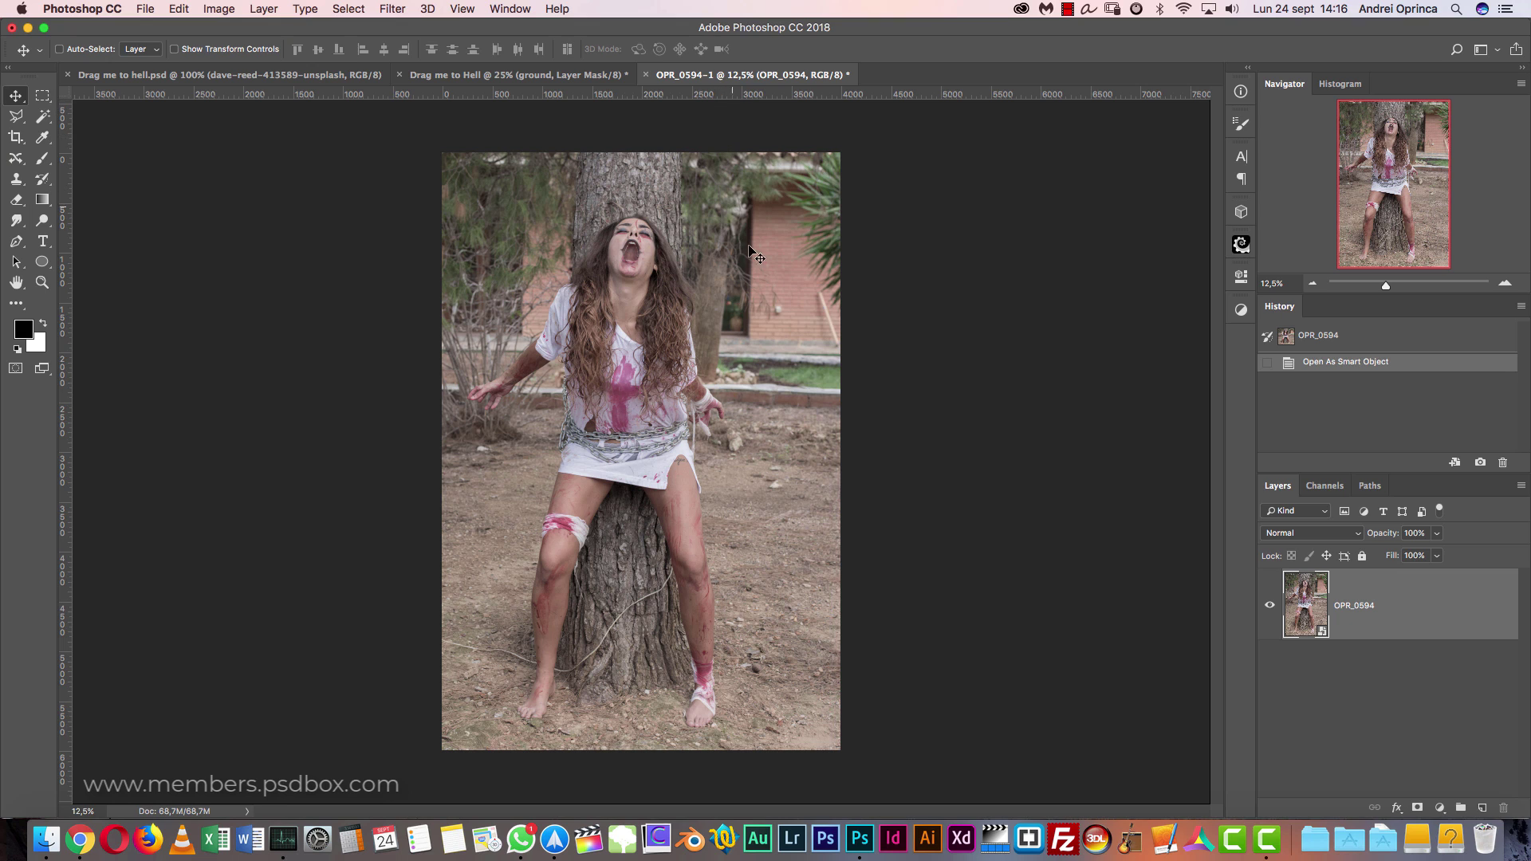
- Copy the OPR_0594 layer into the Drag me to Hell document, scaled down and centred so the whole model fits the canvas height
drag(698, 249, 660, 327)
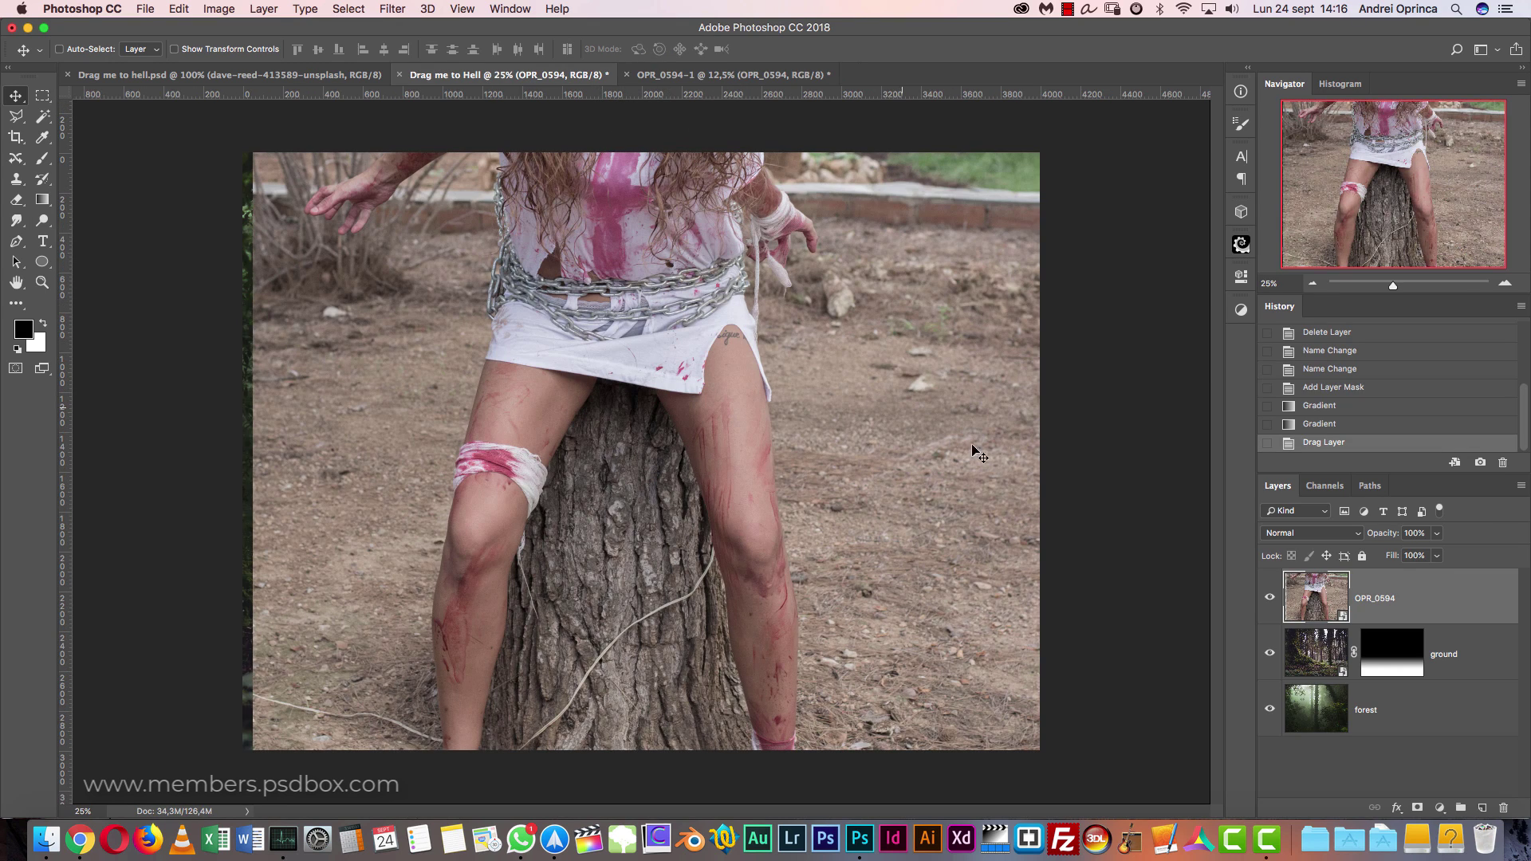
key(super+t)
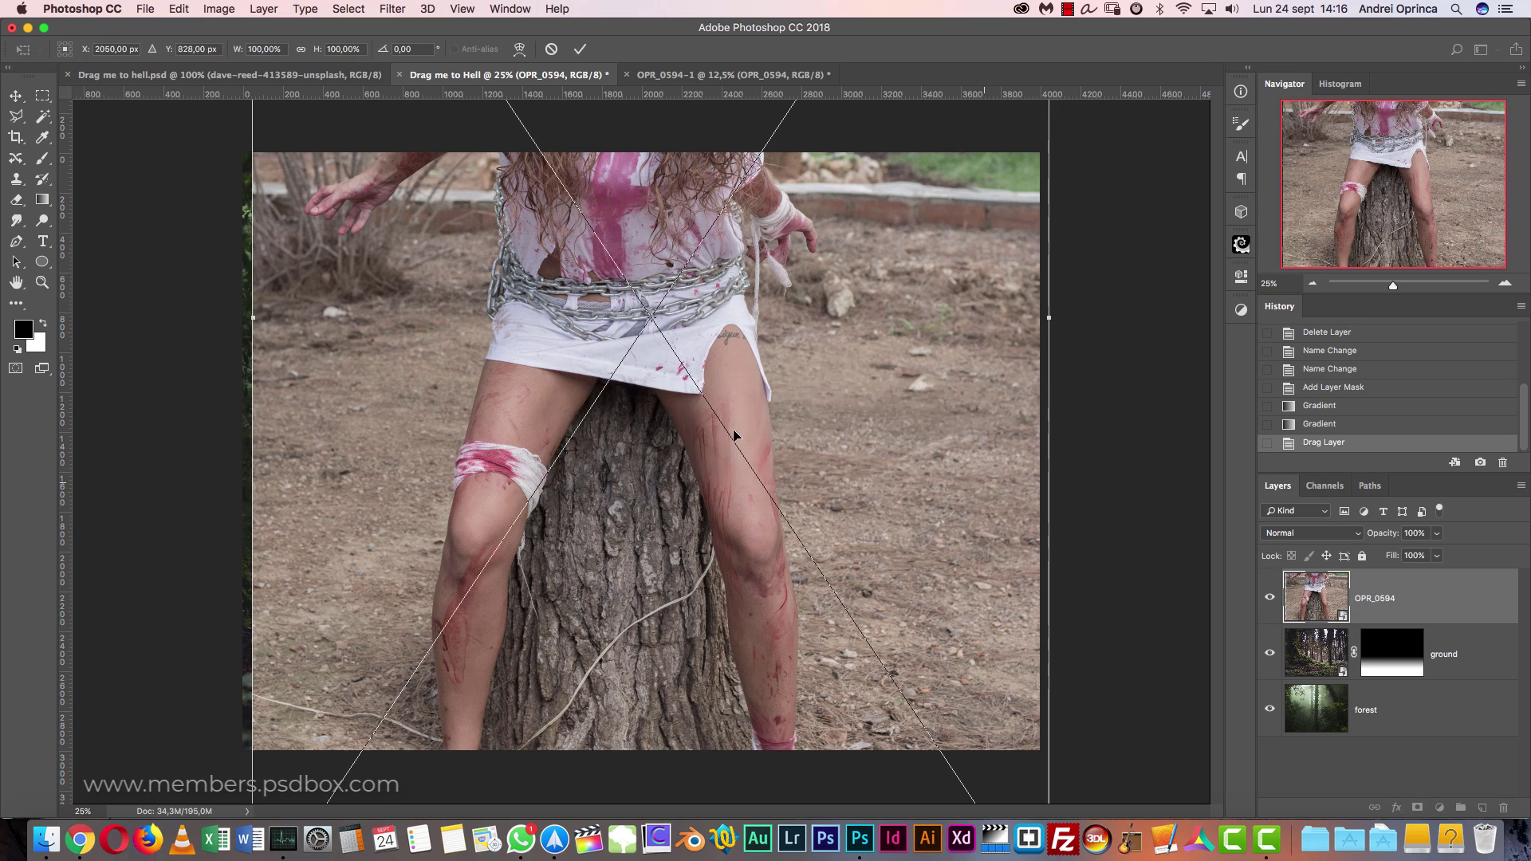
key(Escape)
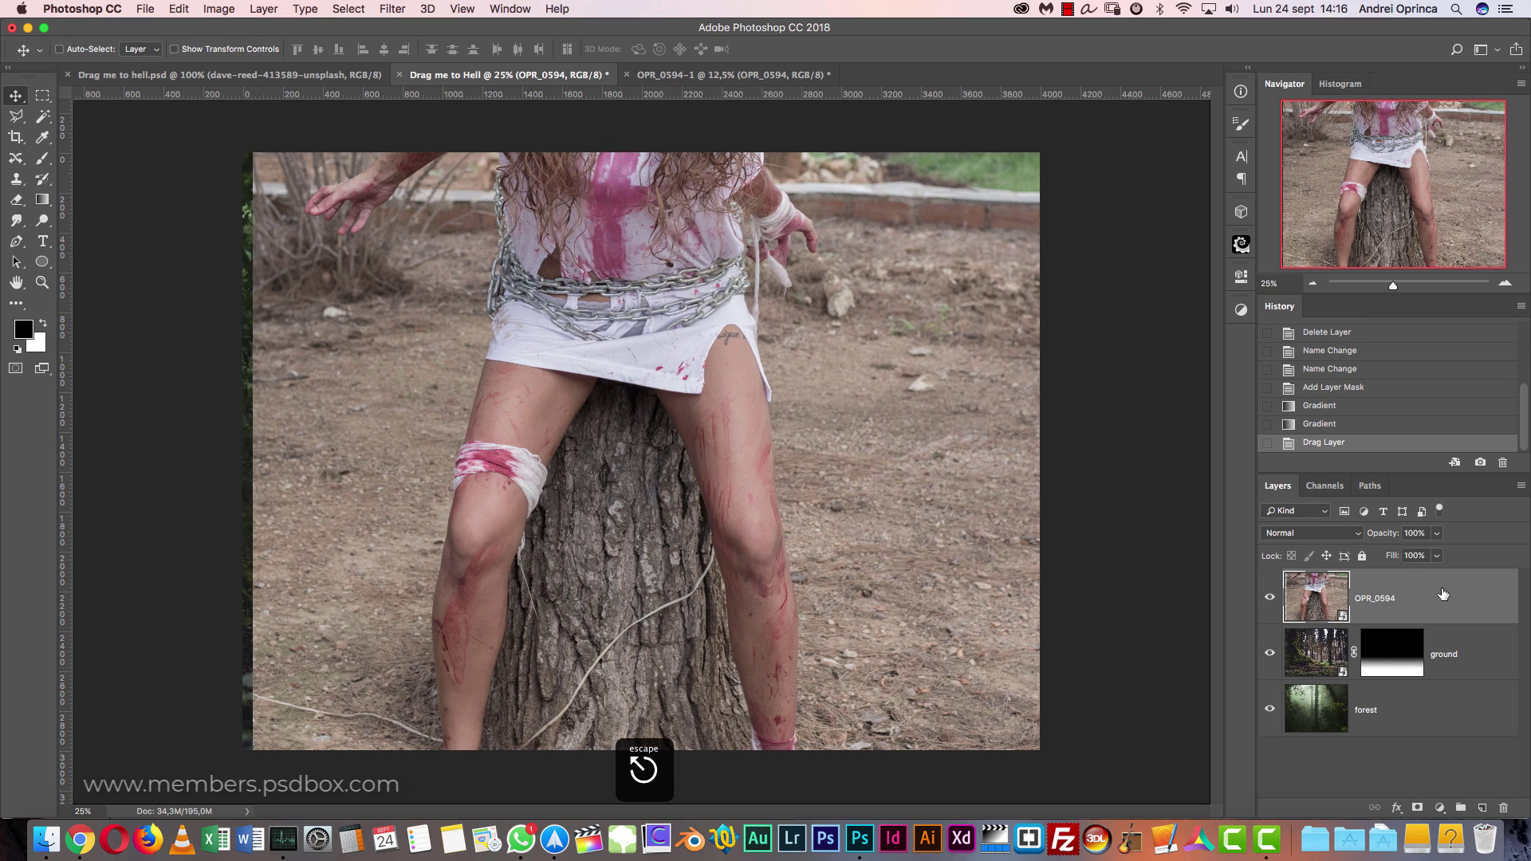
key(super+t)
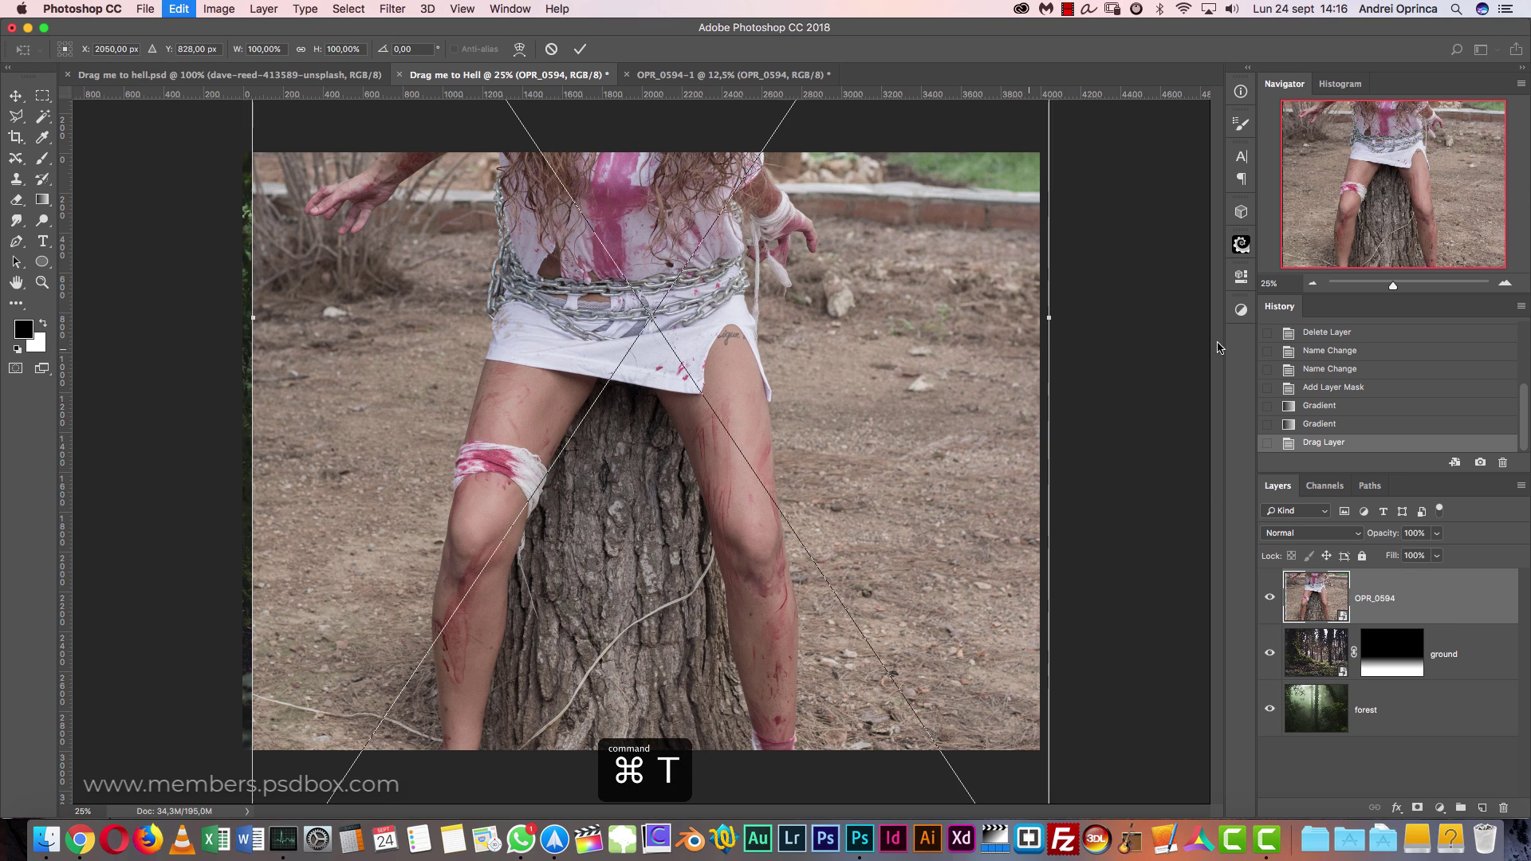
click(1311, 284)
click(1312, 284)
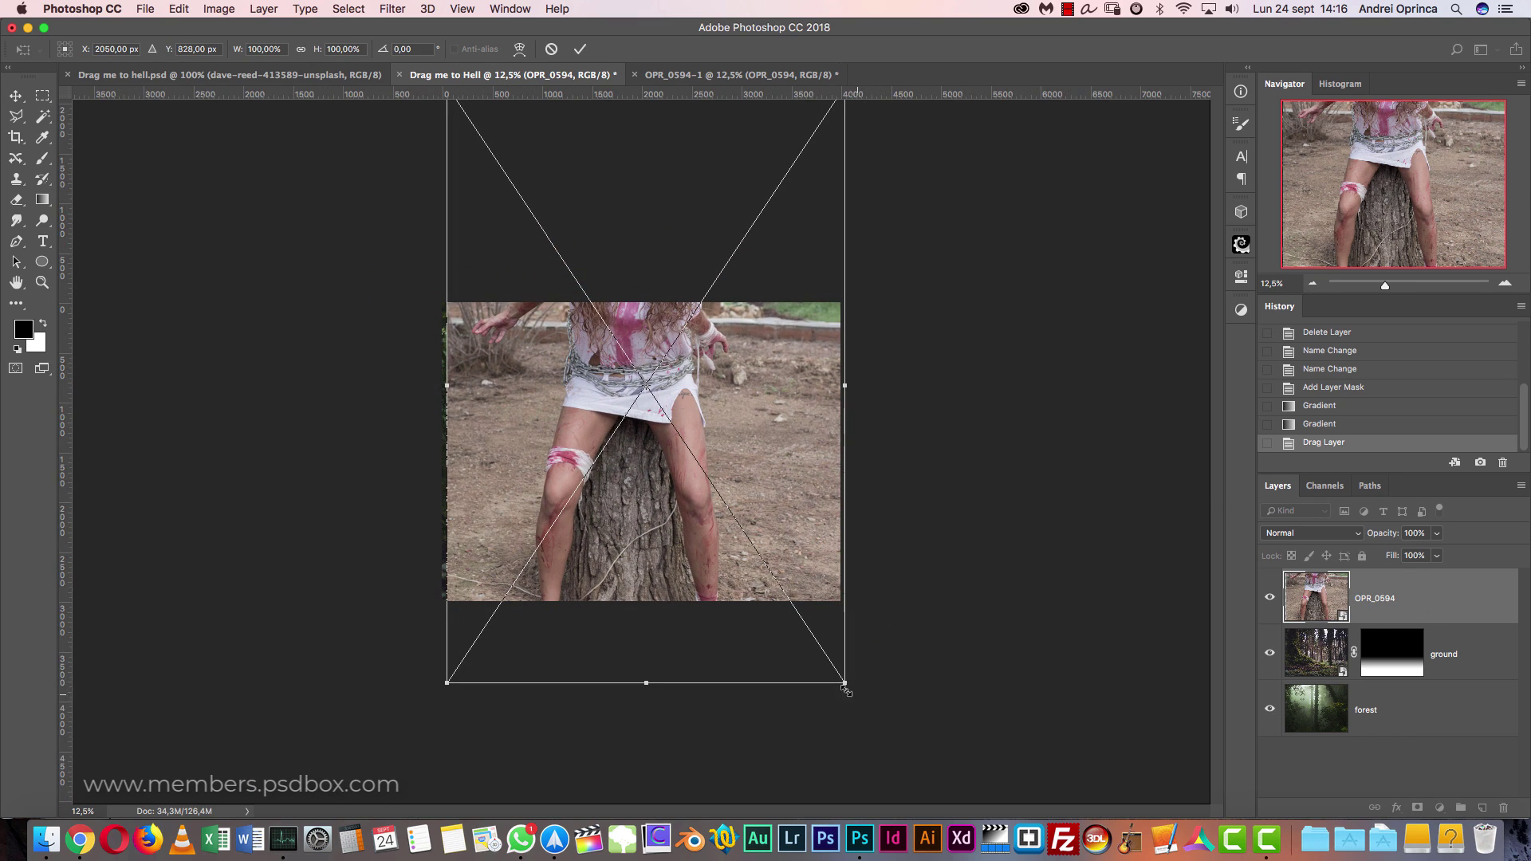
drag(832, 659, 744, 534)
drag(704, 413, 706, 483)
key(Return)
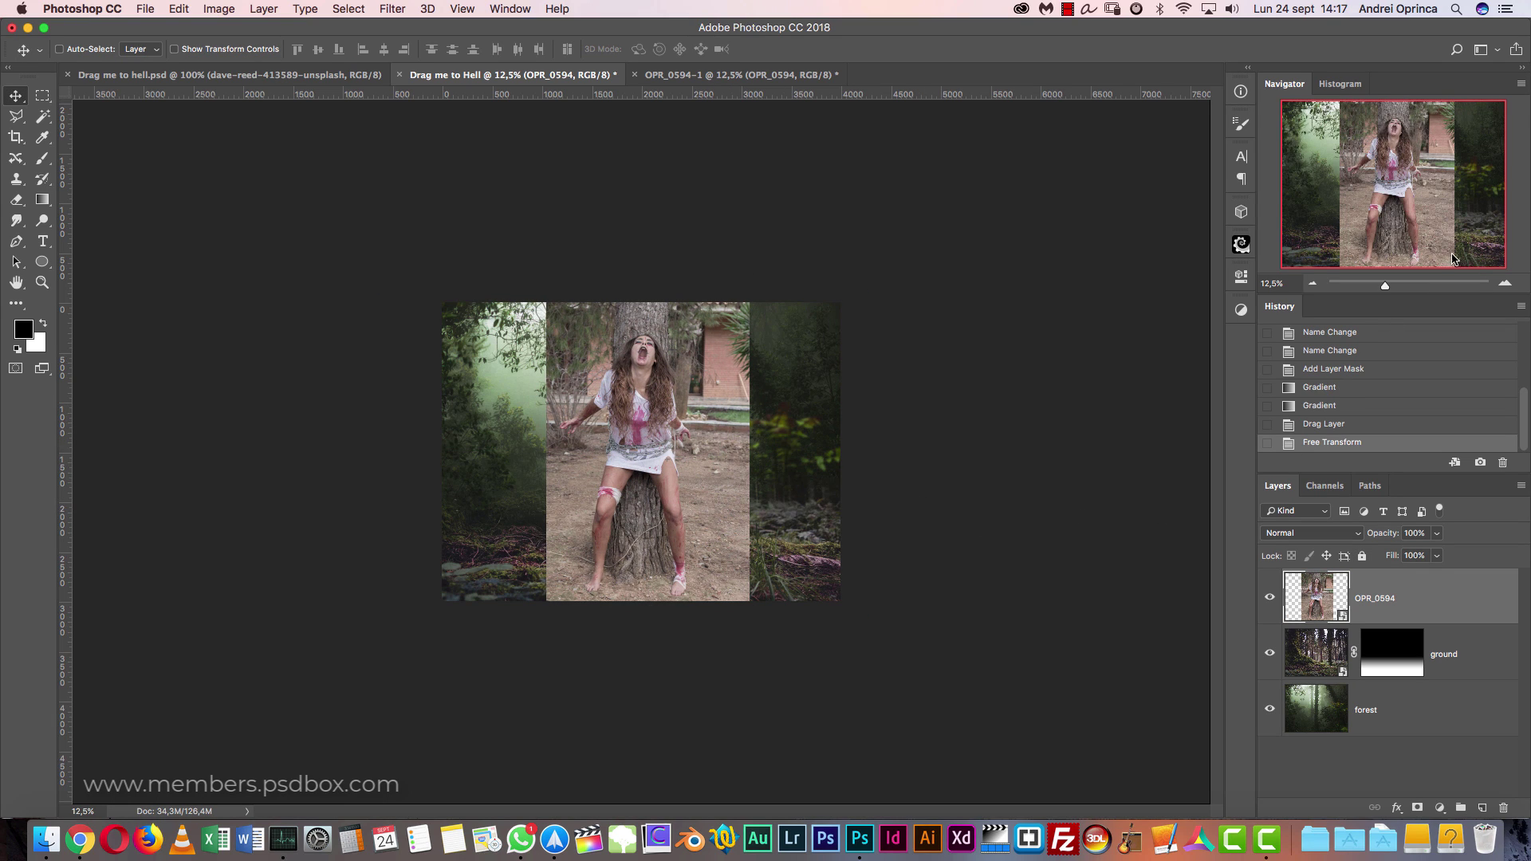
click(1506, 280)
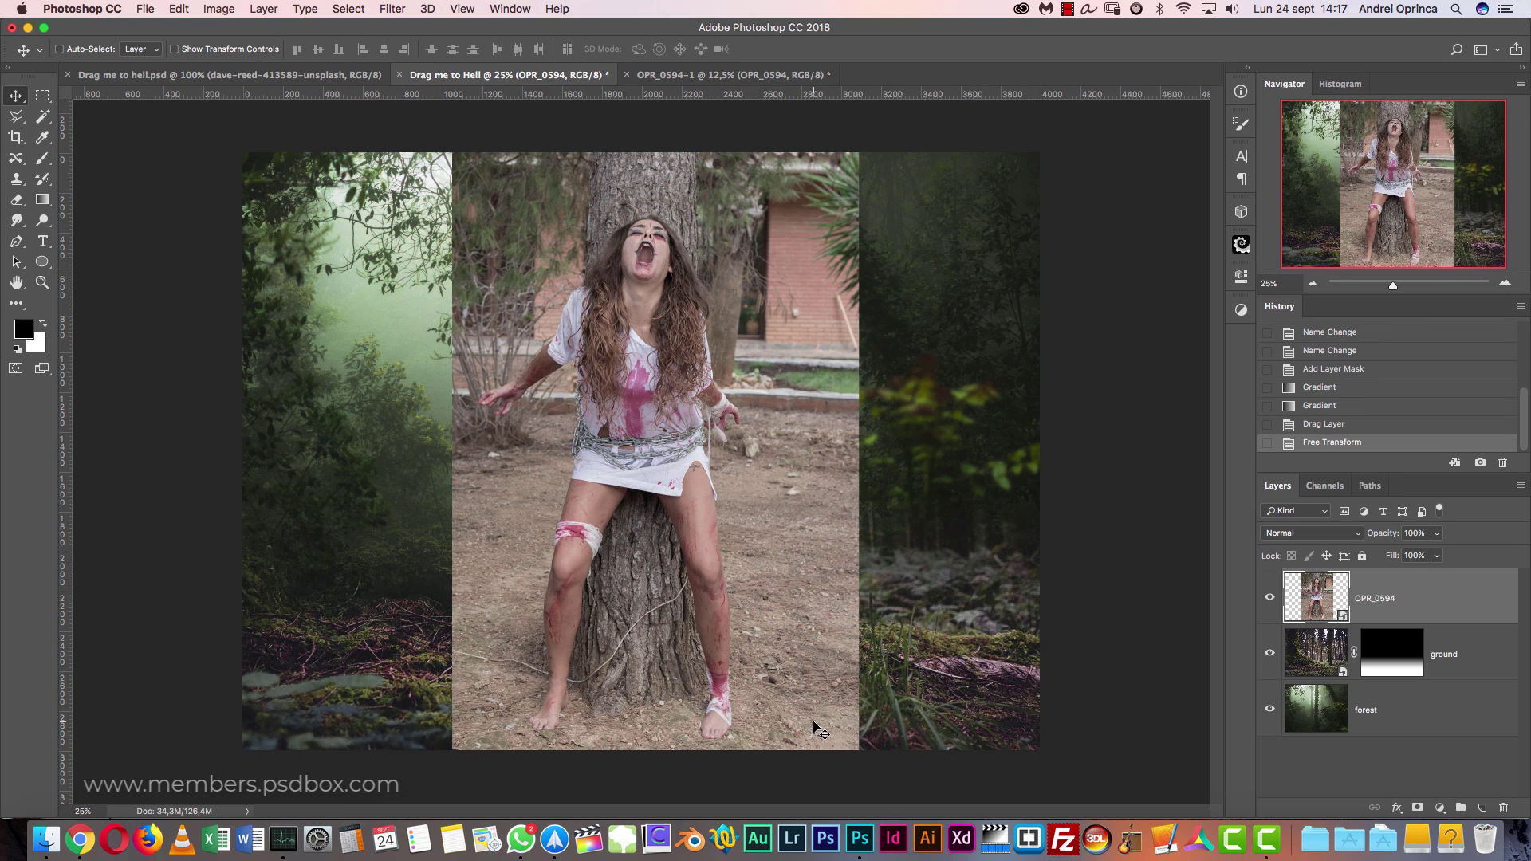
- Check that the placed model layer's contents open in Camera Raw, and delete the OPR_0594 layer from the composite
double_click(1324, 604)
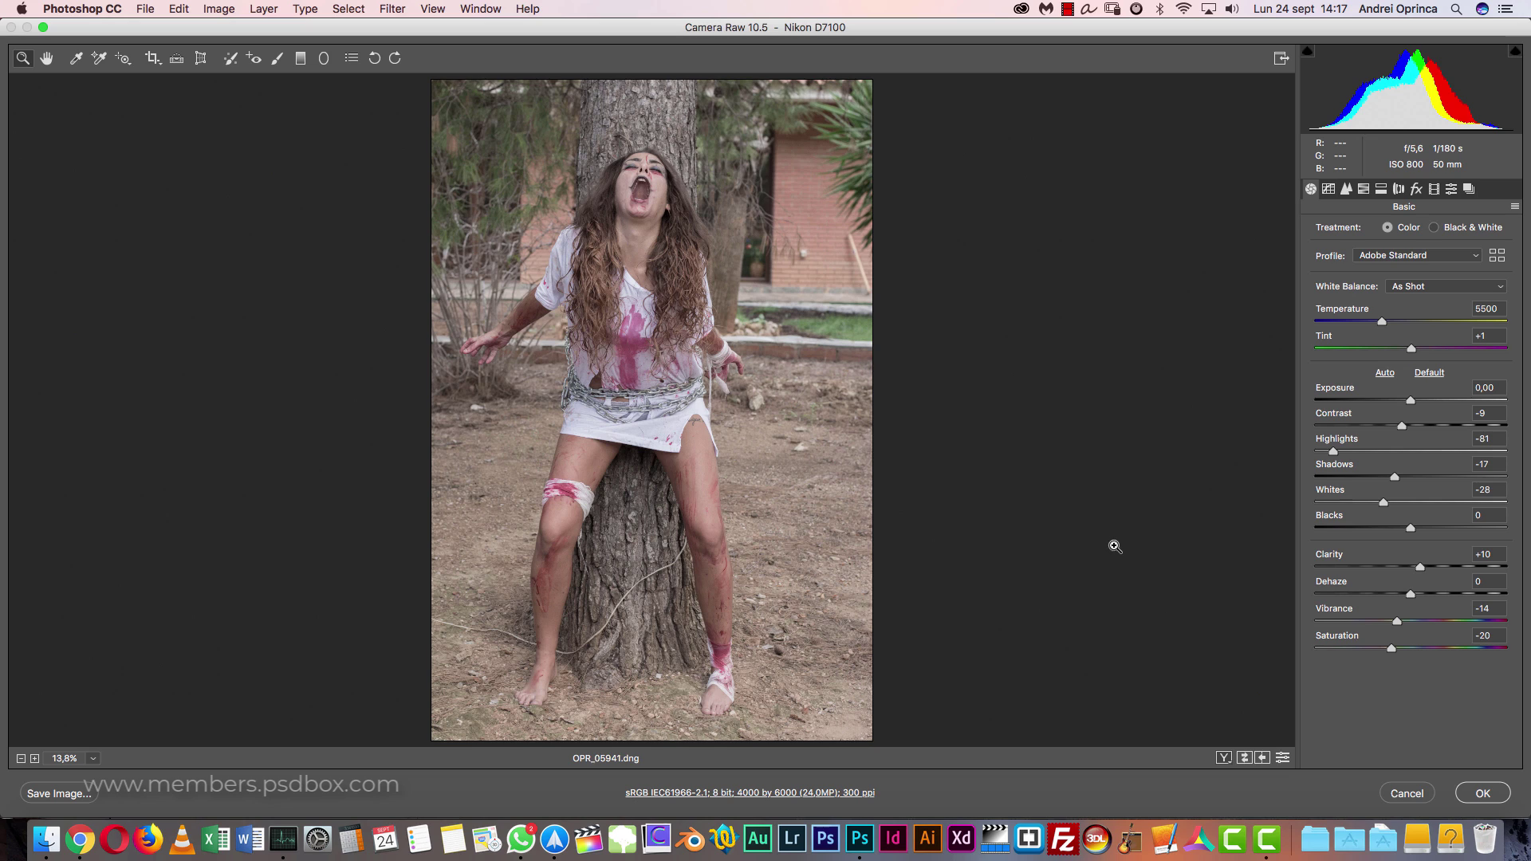
click(1411, 795)
right_click(1443, 603)
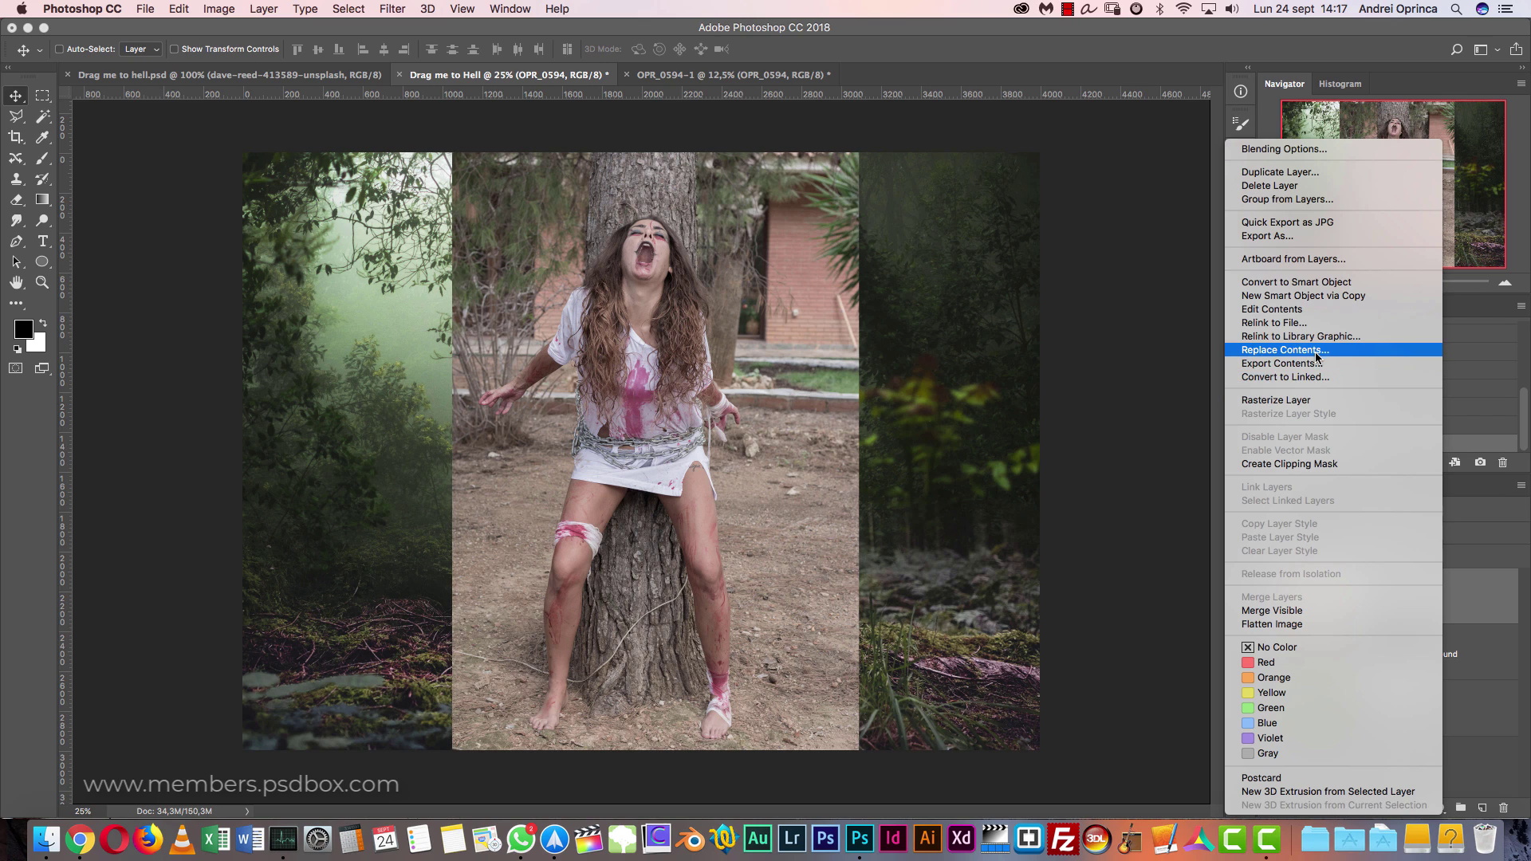
click(1298, 310)
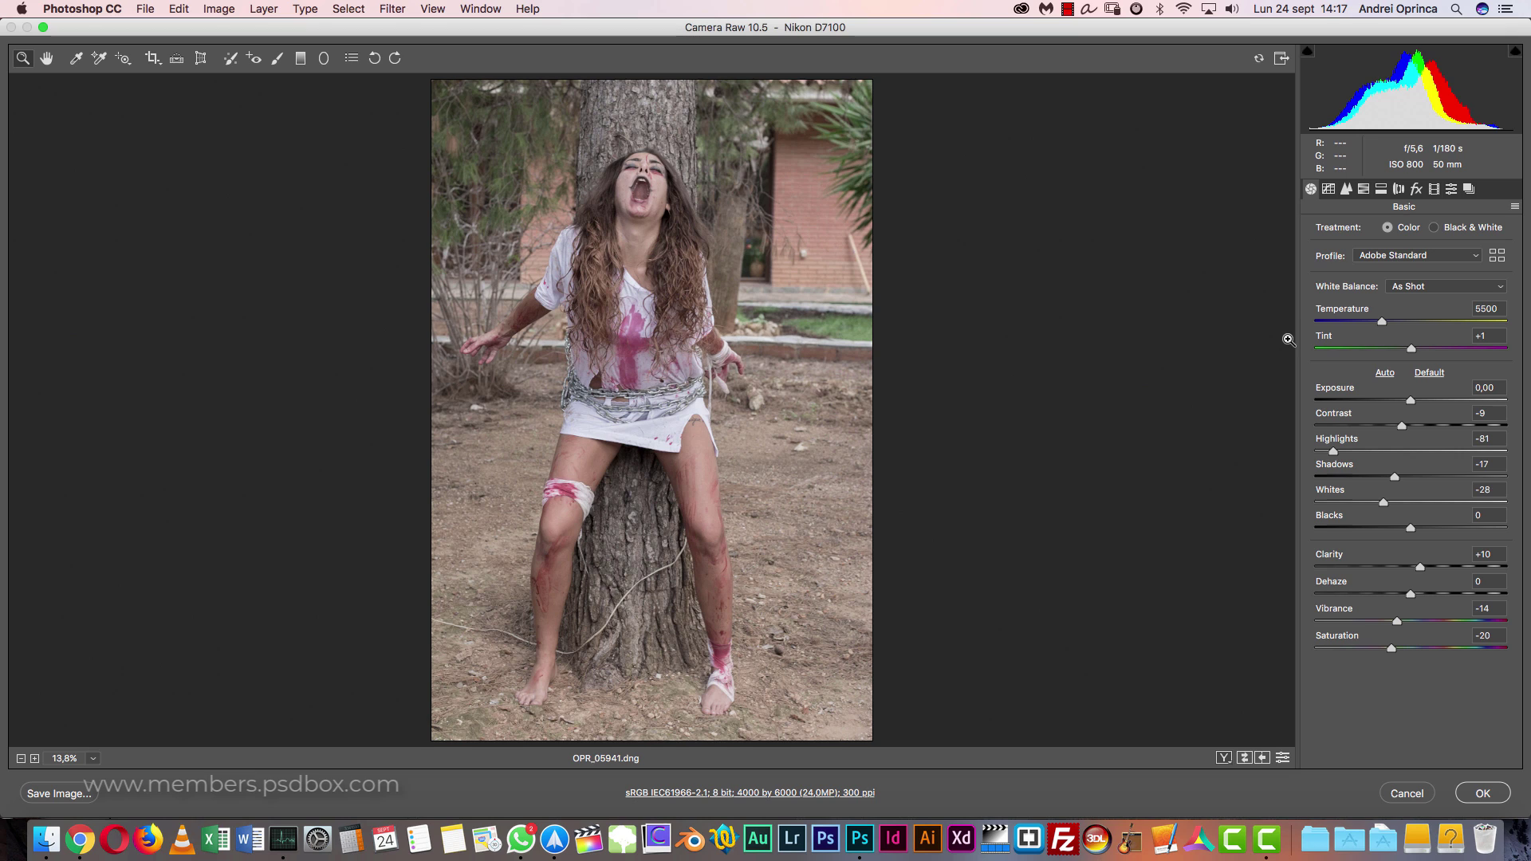
key(Escape)
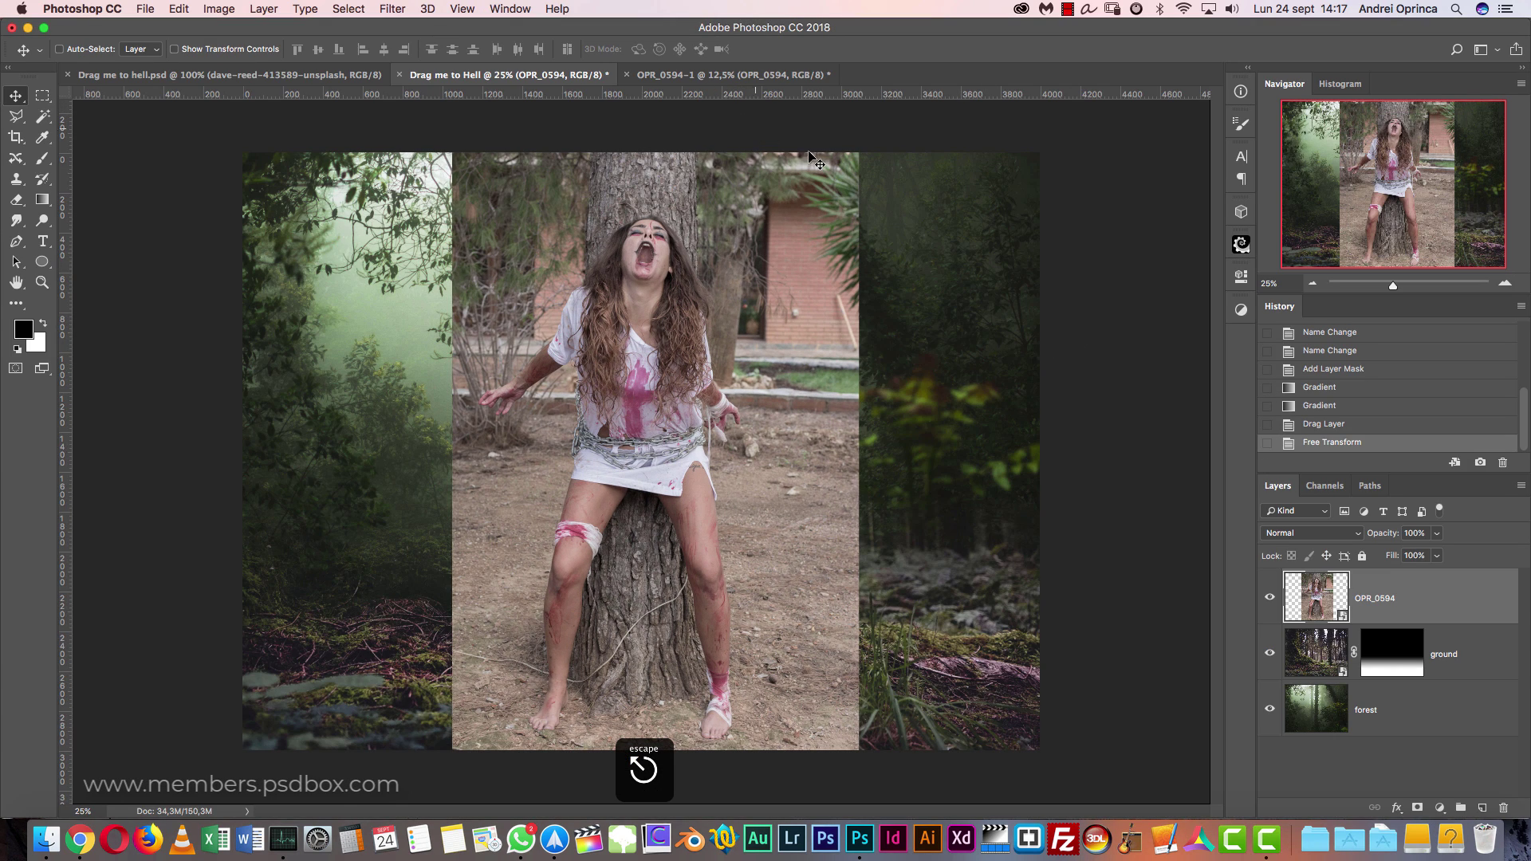
key(BackSpace)
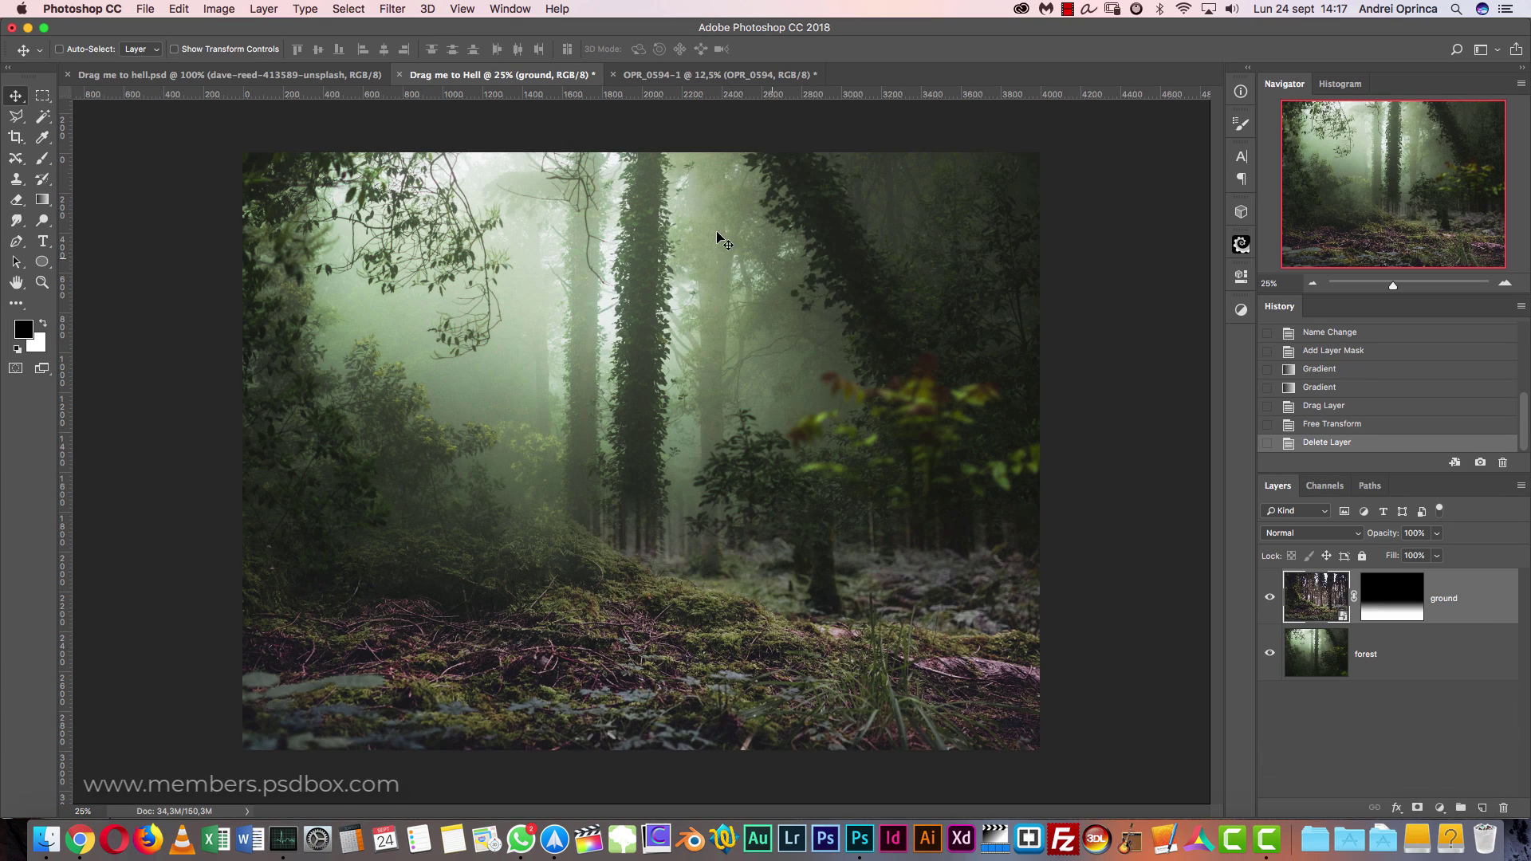
- Examine the model's hair, bandaged hand and chains at 100% in the OPR_0594 document
click(702, 74)
key(super+1)
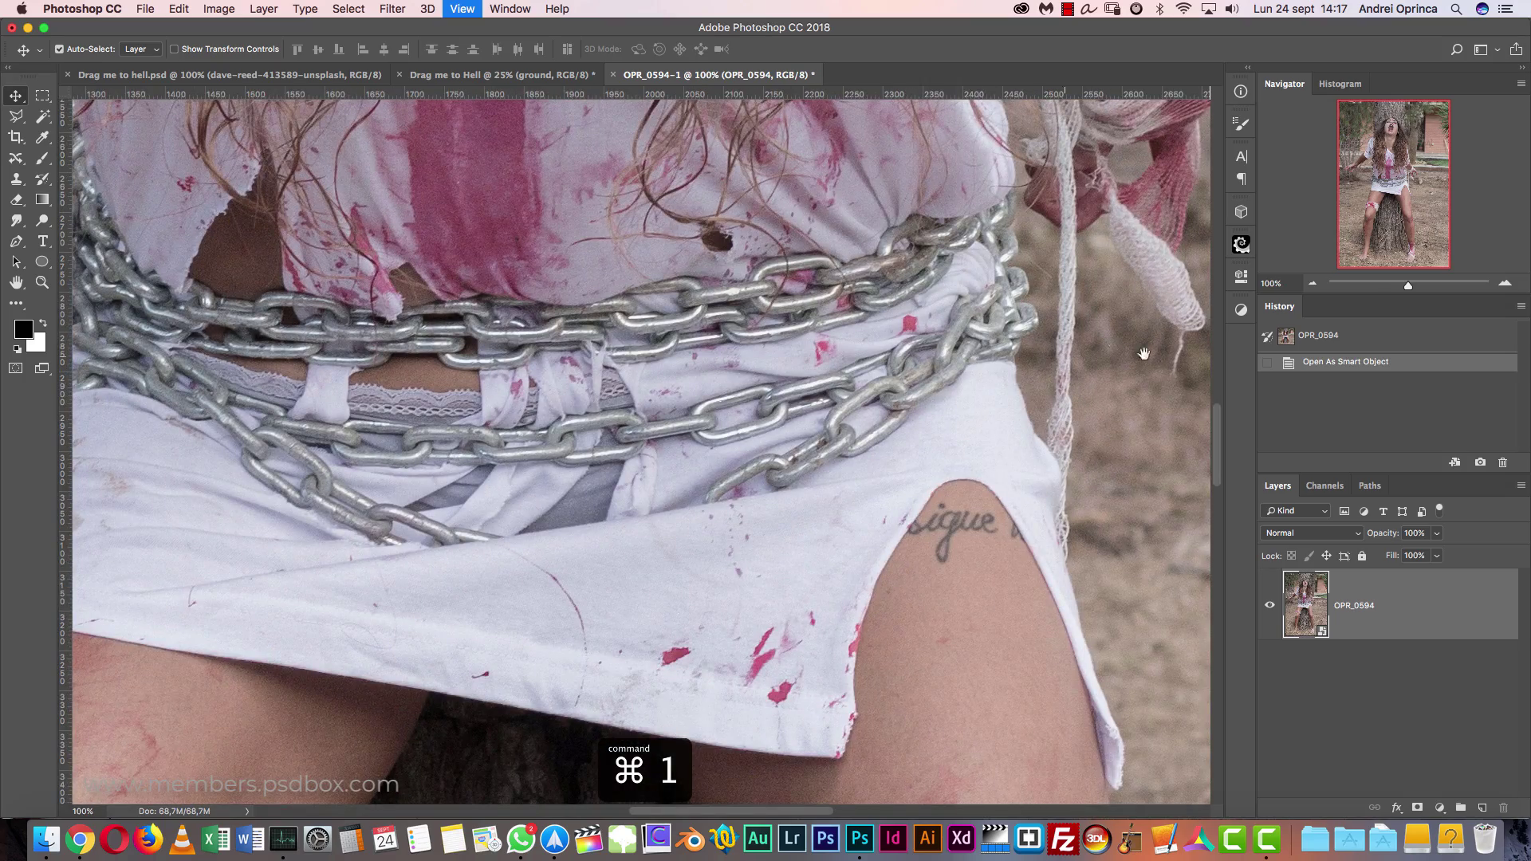
drag(1024, 311, 899, 691)
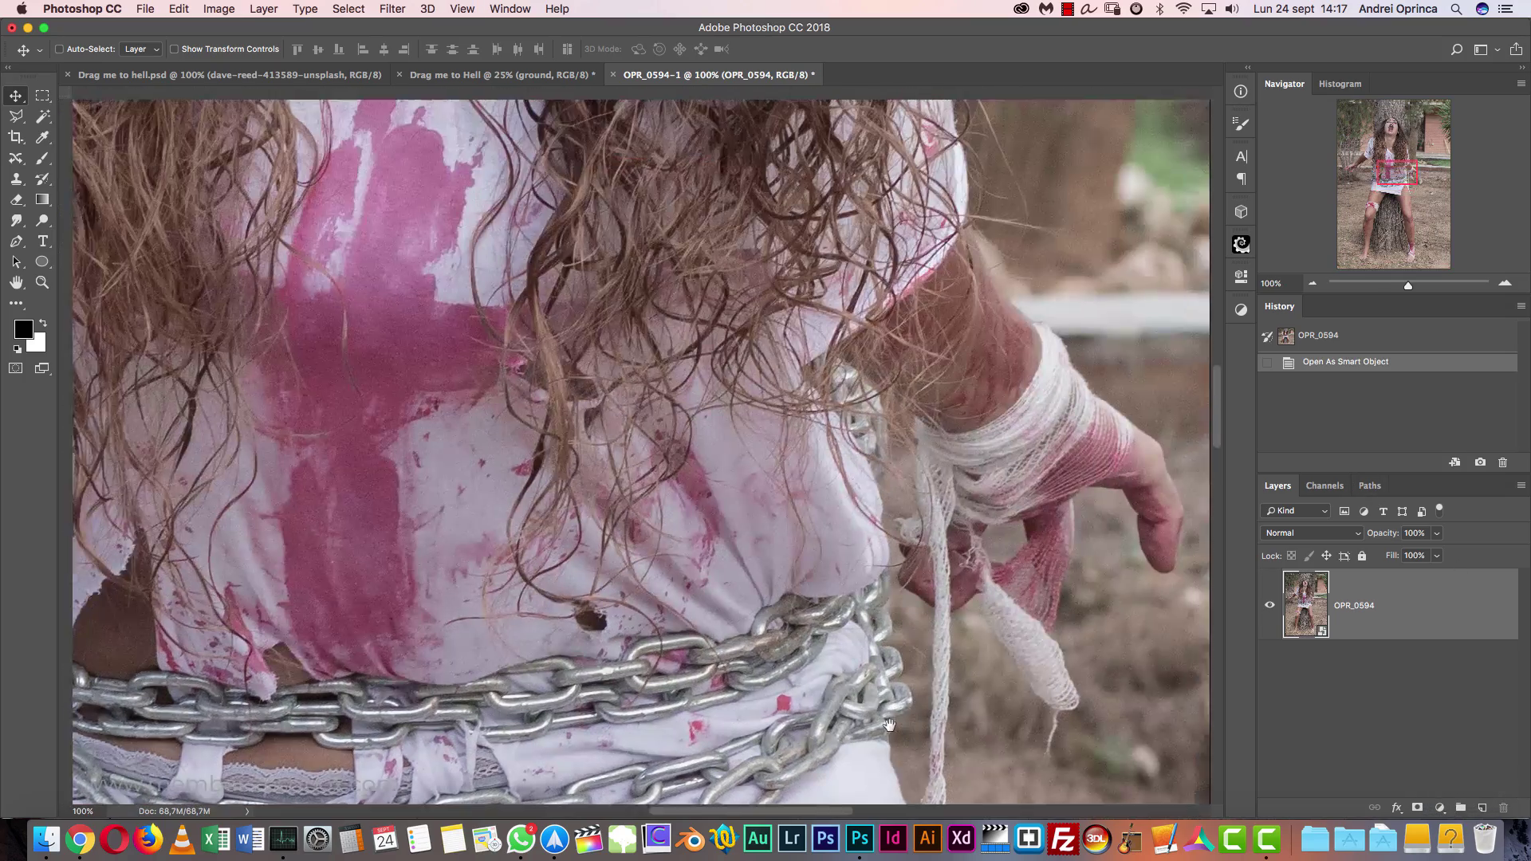
key(super+minus)
key(super+minus)
key(super+minus)
key(super+r)
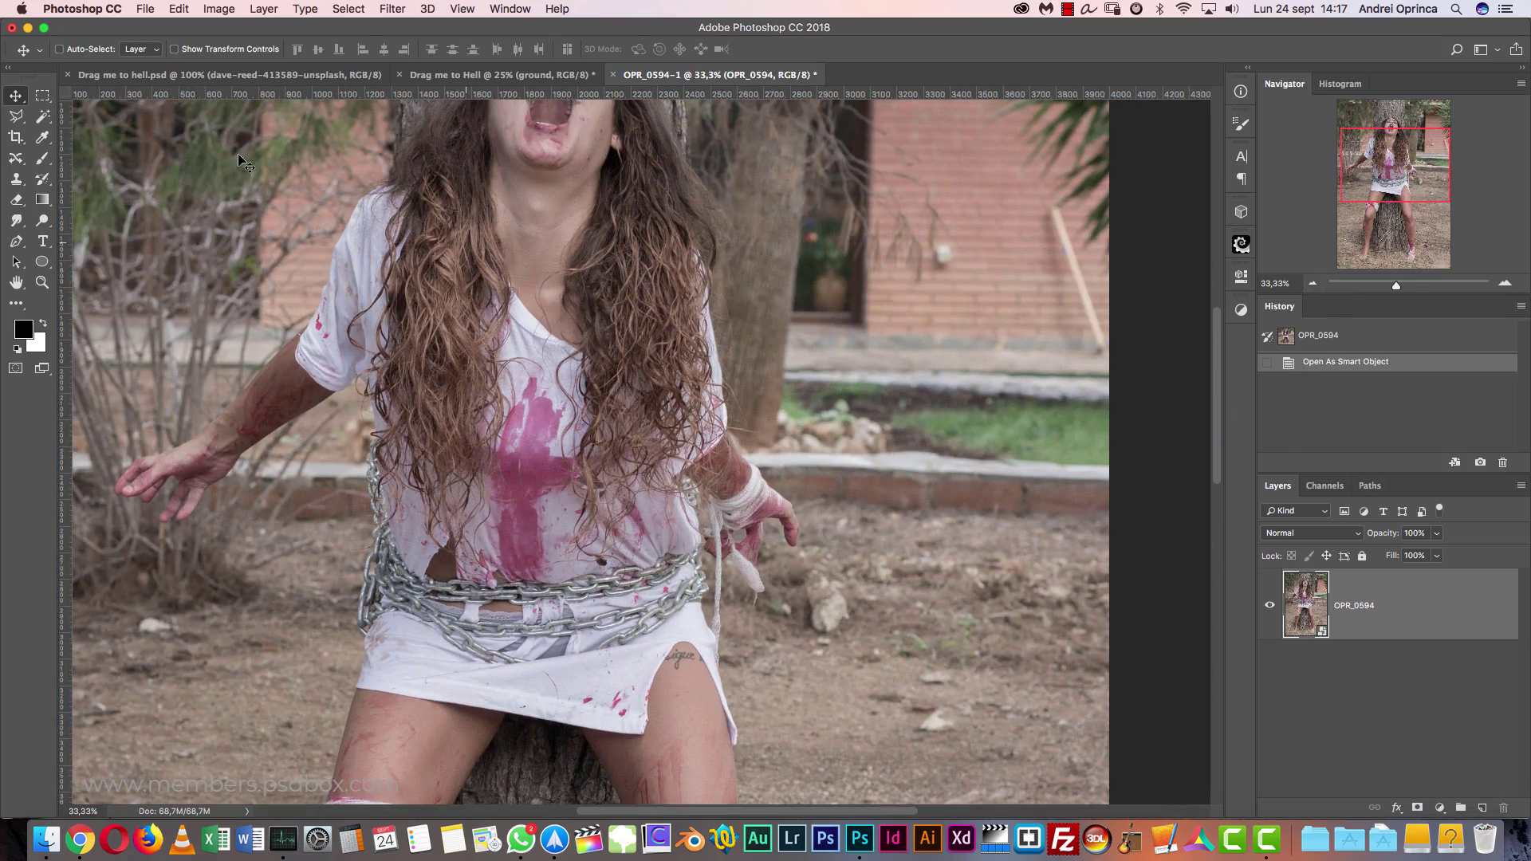
- Try a Quick Selection stroke on the model's outstretched bare arm and clear the selection
drag(43, 116, 108, 118)
mouse_move(349, 303)
mouse_down()
mouse_move(239, 398)
mouse_move(307, 375)
mouse_up()
key(super+d)
click(70, 48)
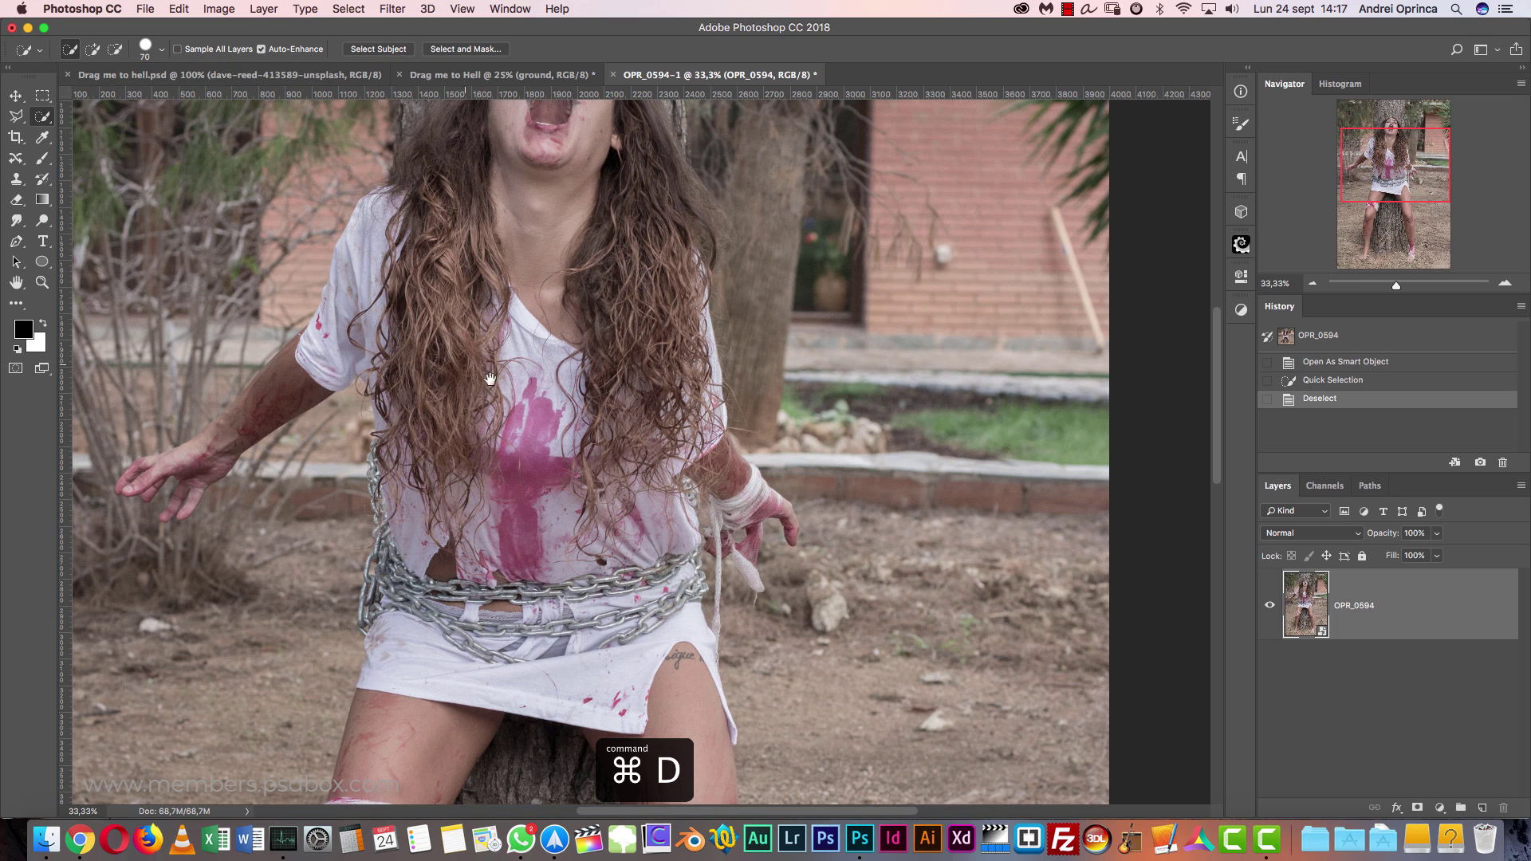
- Try selecting the arm and body with the Quick Selection tool at brush size 45, and deselect
key(super+r)
drag(542, 377, 733, 387)
key(super+r)
mouse_move(706, 307)
mouse_down()
mouse_move(550, 471)
mouse_move(558, 482)
mouse_up()
key(super+z)
drag(610, 435, 510, 527)
drag(831, 568, 779, 373)
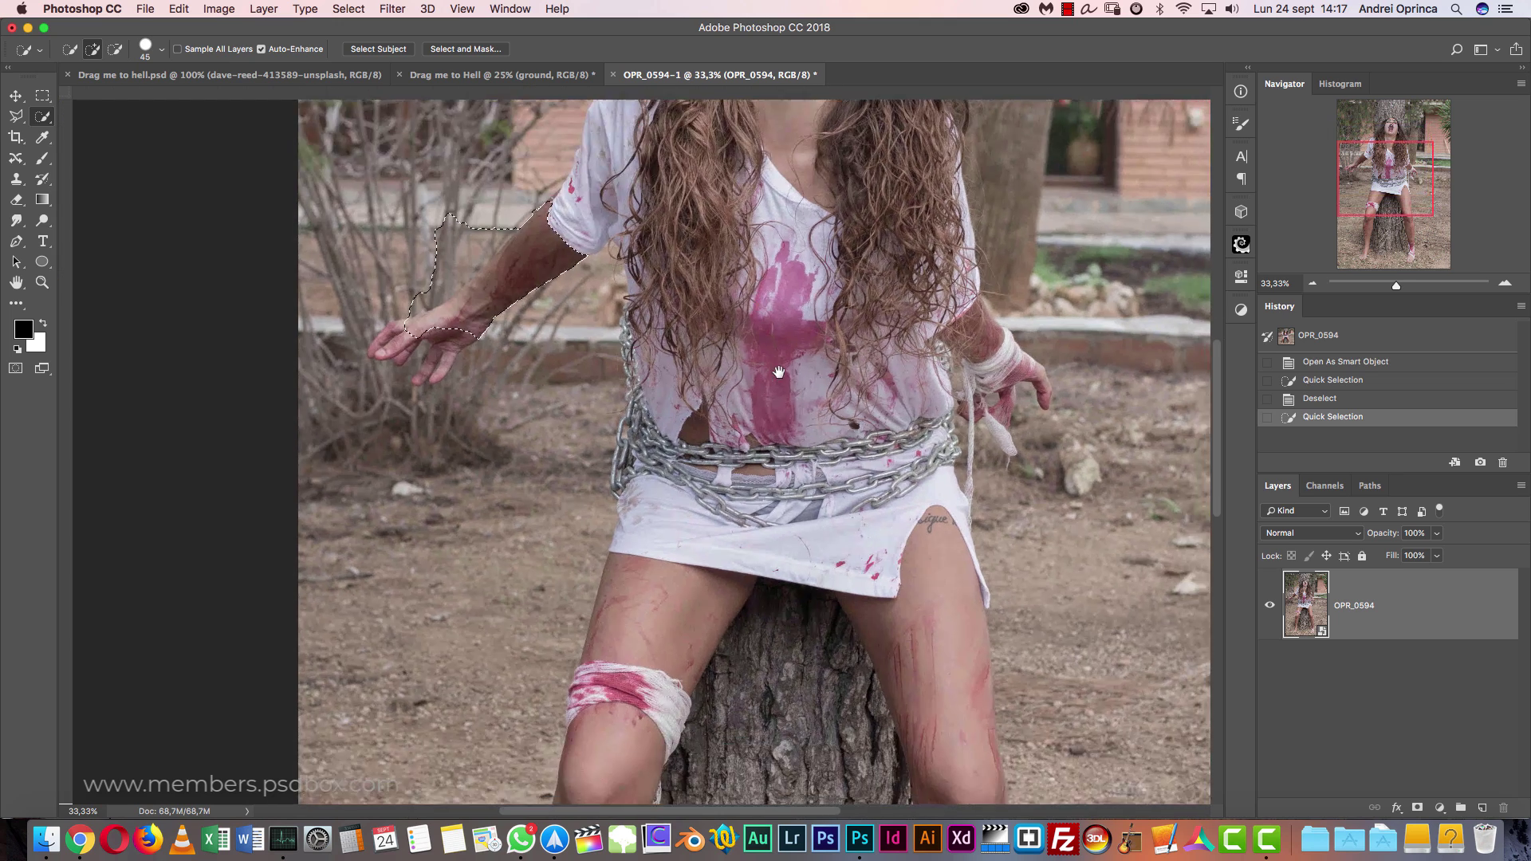
mouse_move(708, 250)
mouse_down()
mouse_move(778, 324)
mouse_move(635, 478)
mouse_move(851, 486)
mouse_move(932, 644)
mouse_up()
key(super+d)
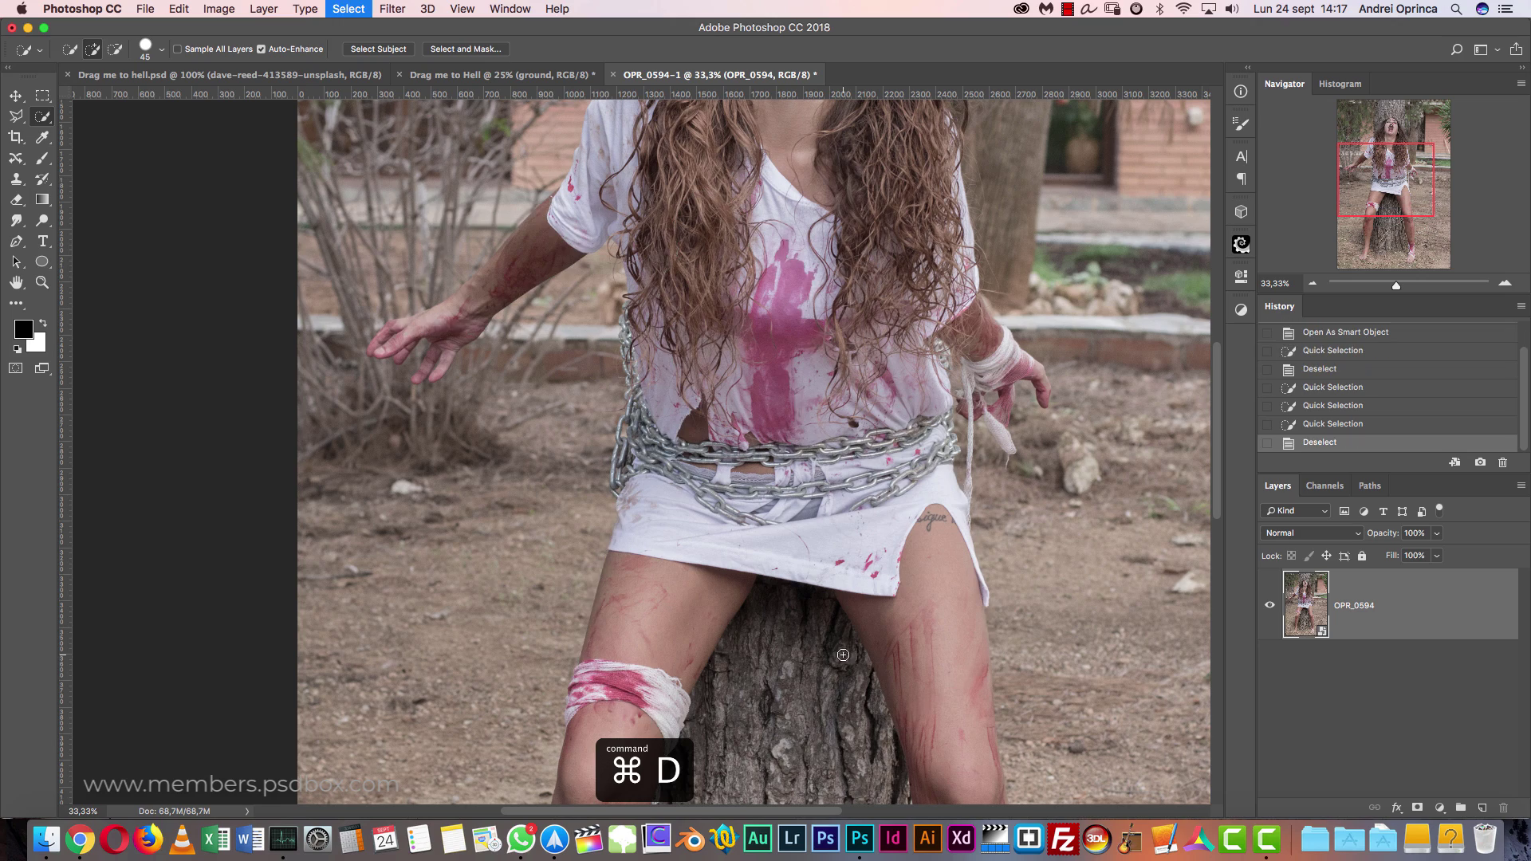
- Set the Pen tool to Path mode for outlining the model, starting at the blood-spotted sleeve
scroll(830, 750, up, 10)
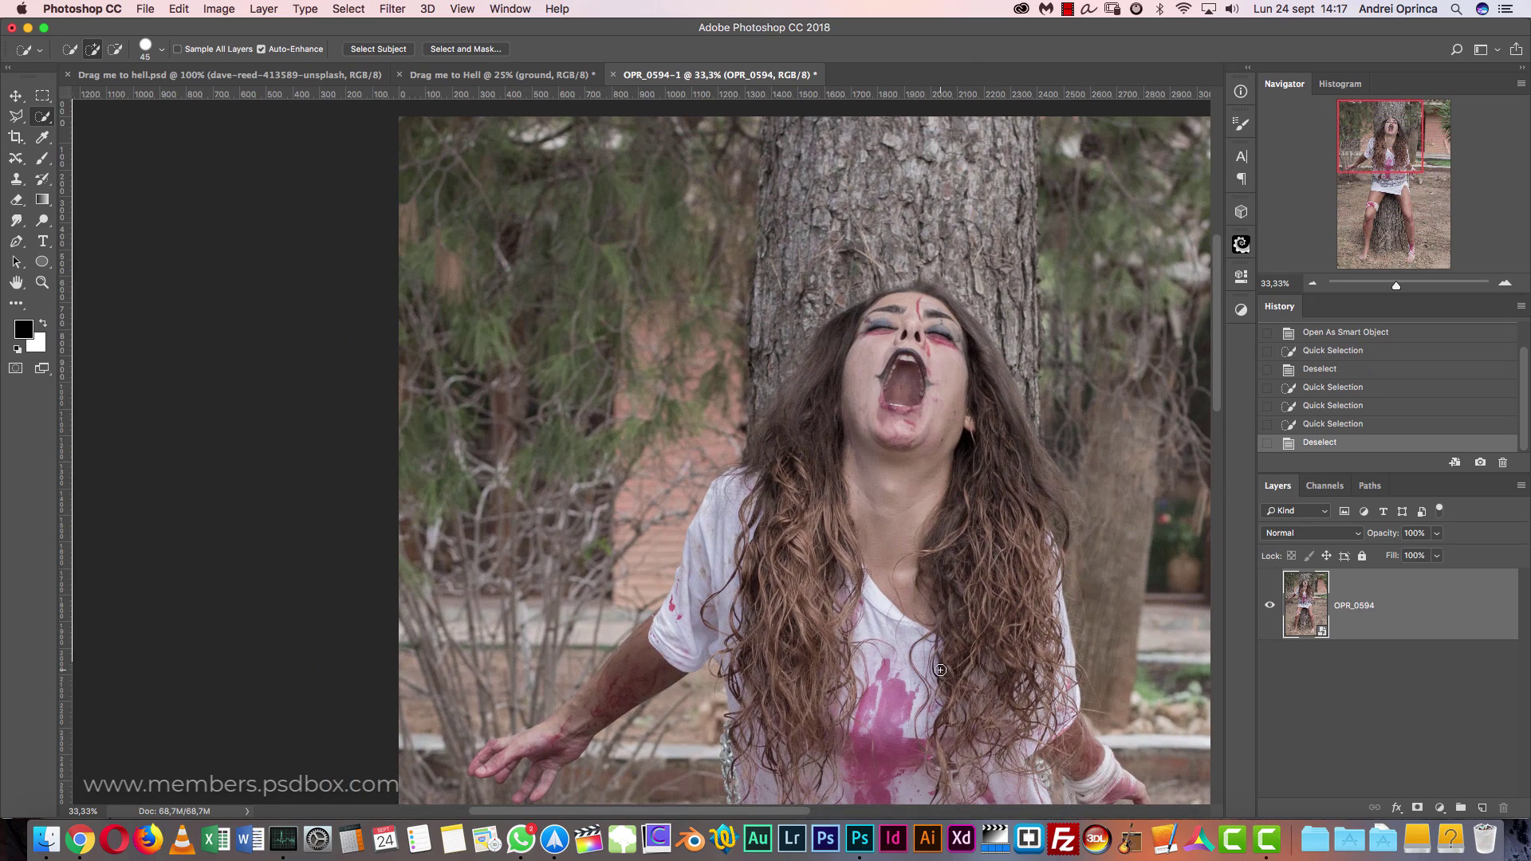
key(p)
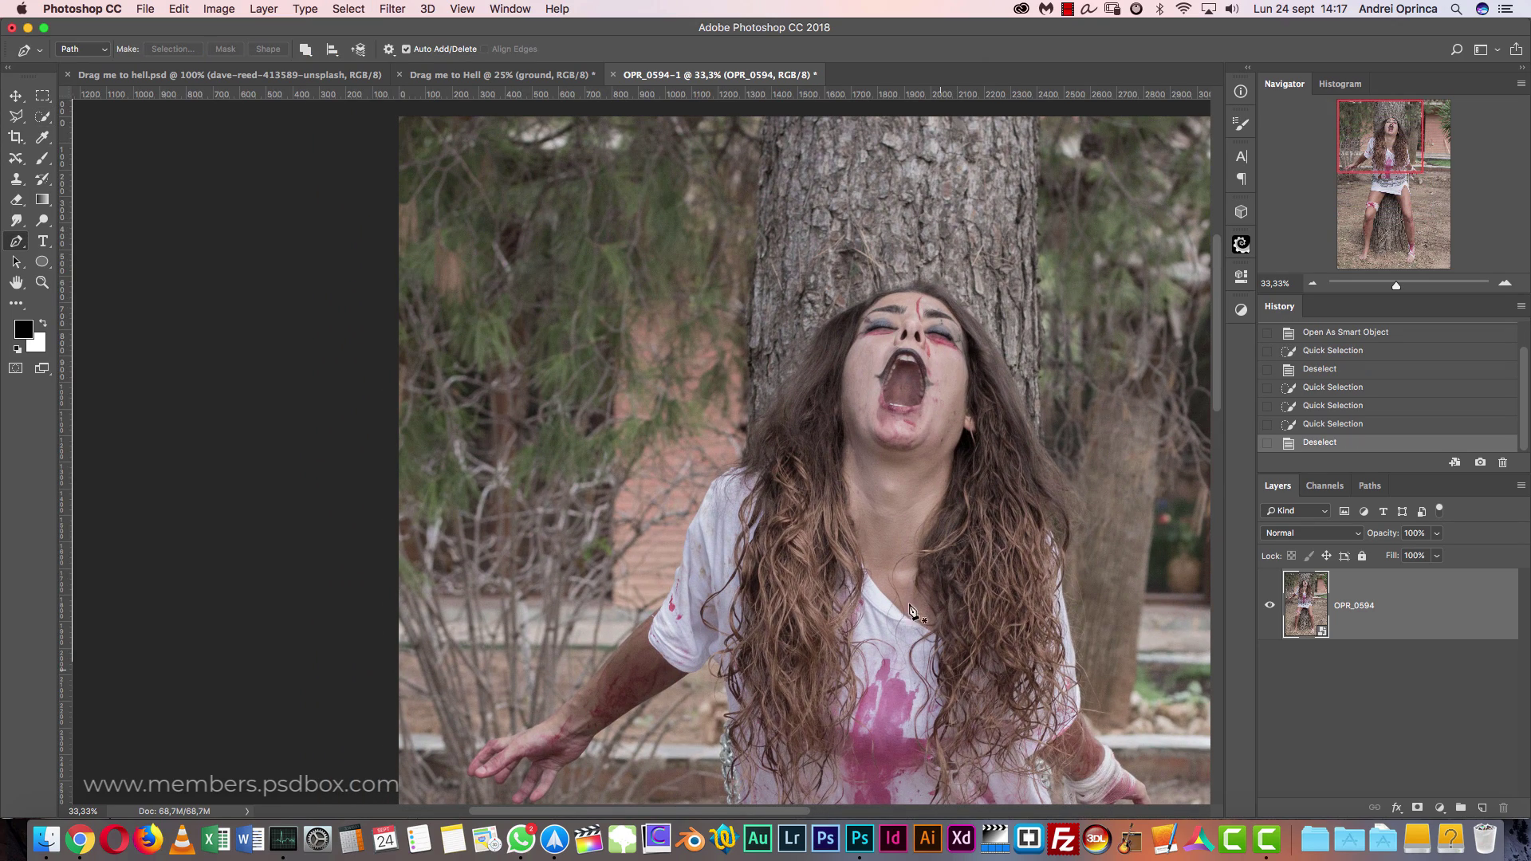
click(1503, 286)
click(1503, 286)
drag(1036, 523, 1306, 241)
click(1503, 283)
click(1504, 284)
click(80, 48)
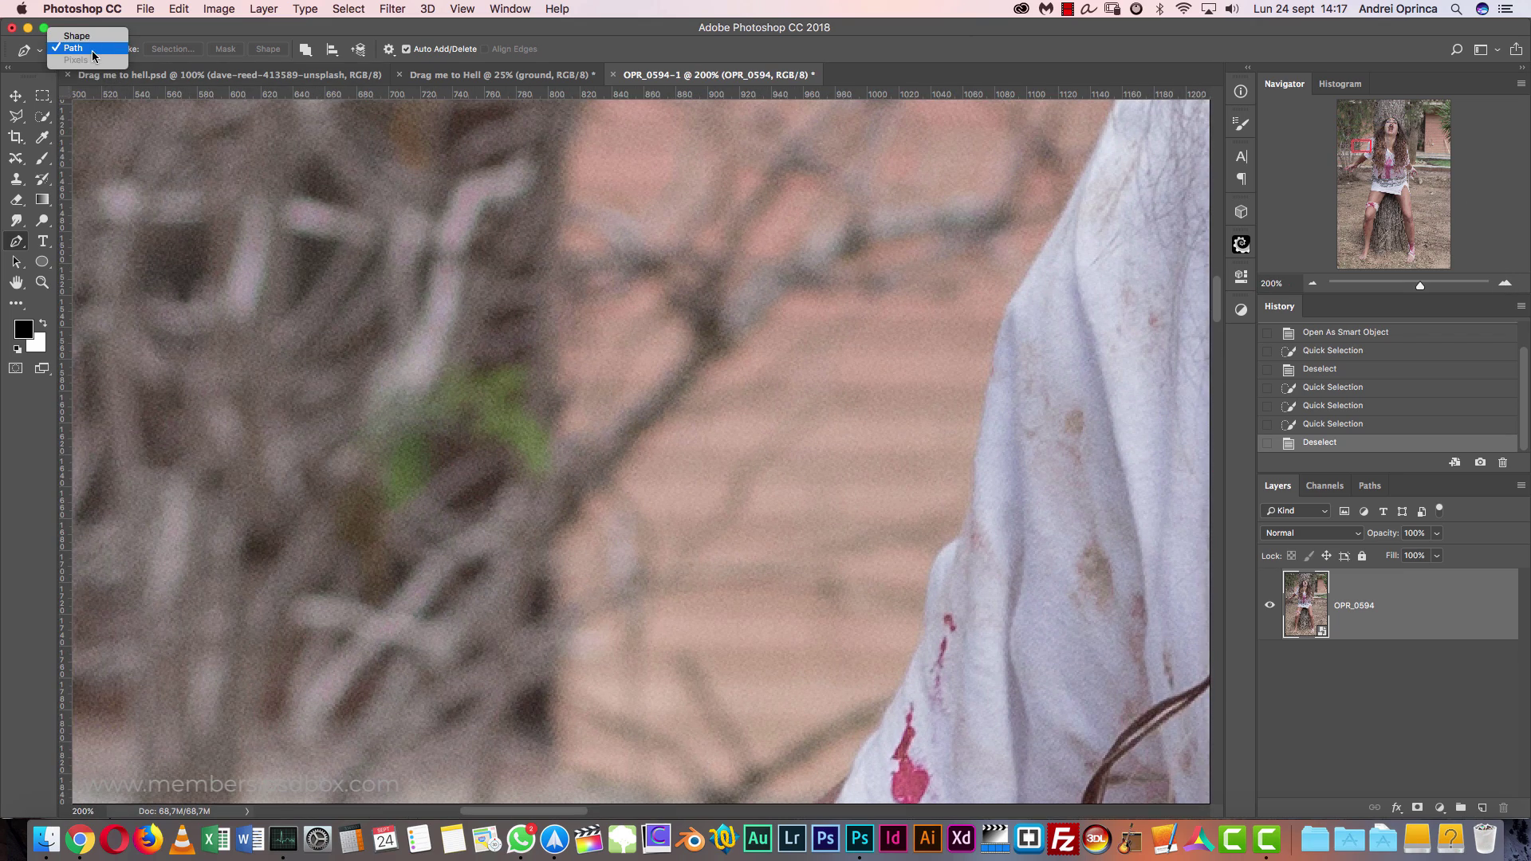
click(85, 49)
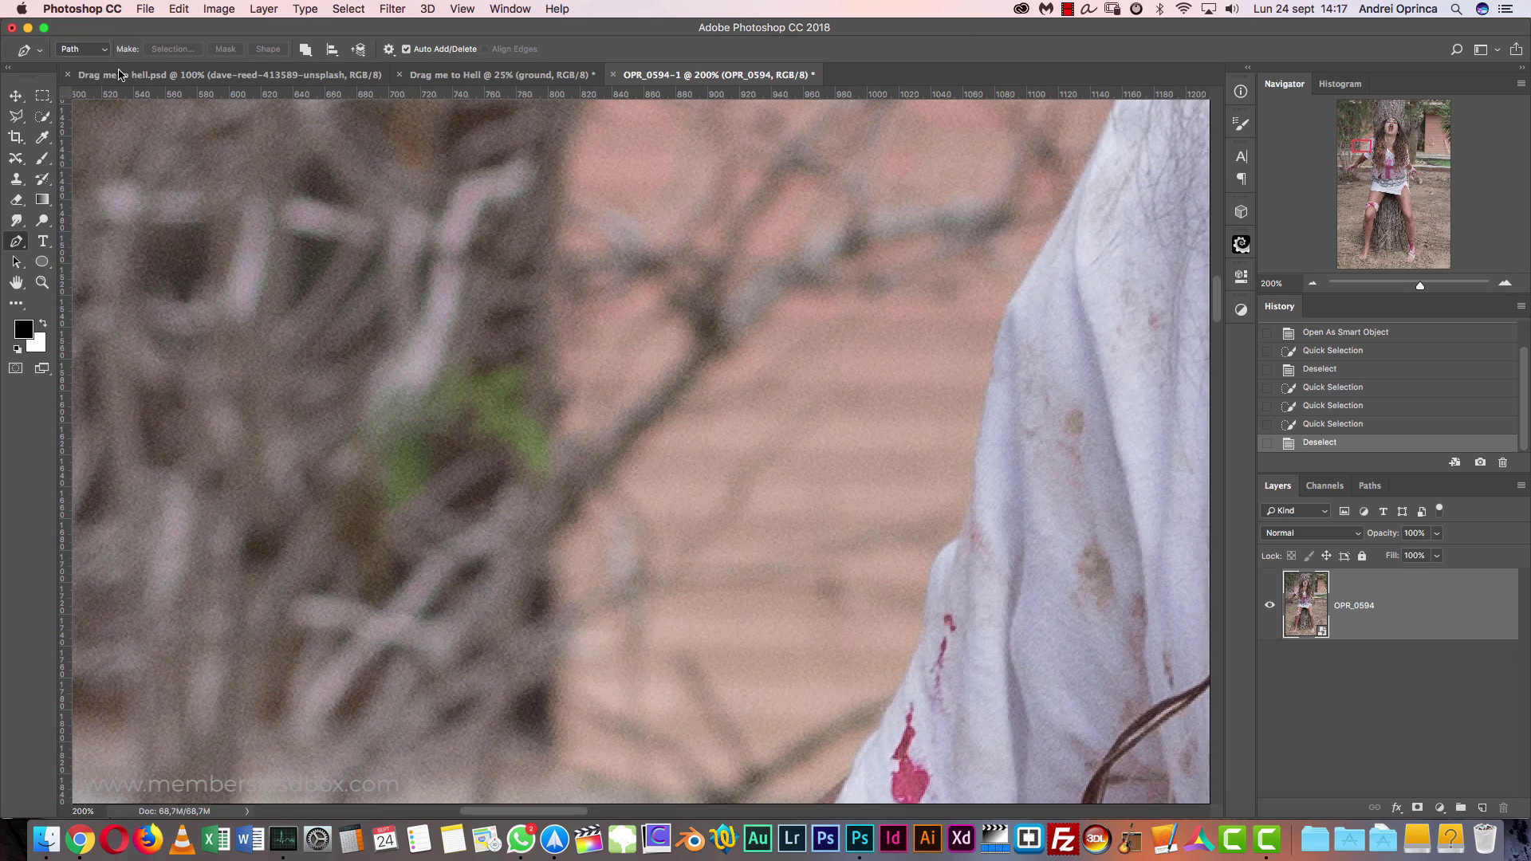
- Start a Pen path down the outer edge of the sleeve with closely spaced anchor points to the top of the bare arm
drag(735, 504, 720, 215)
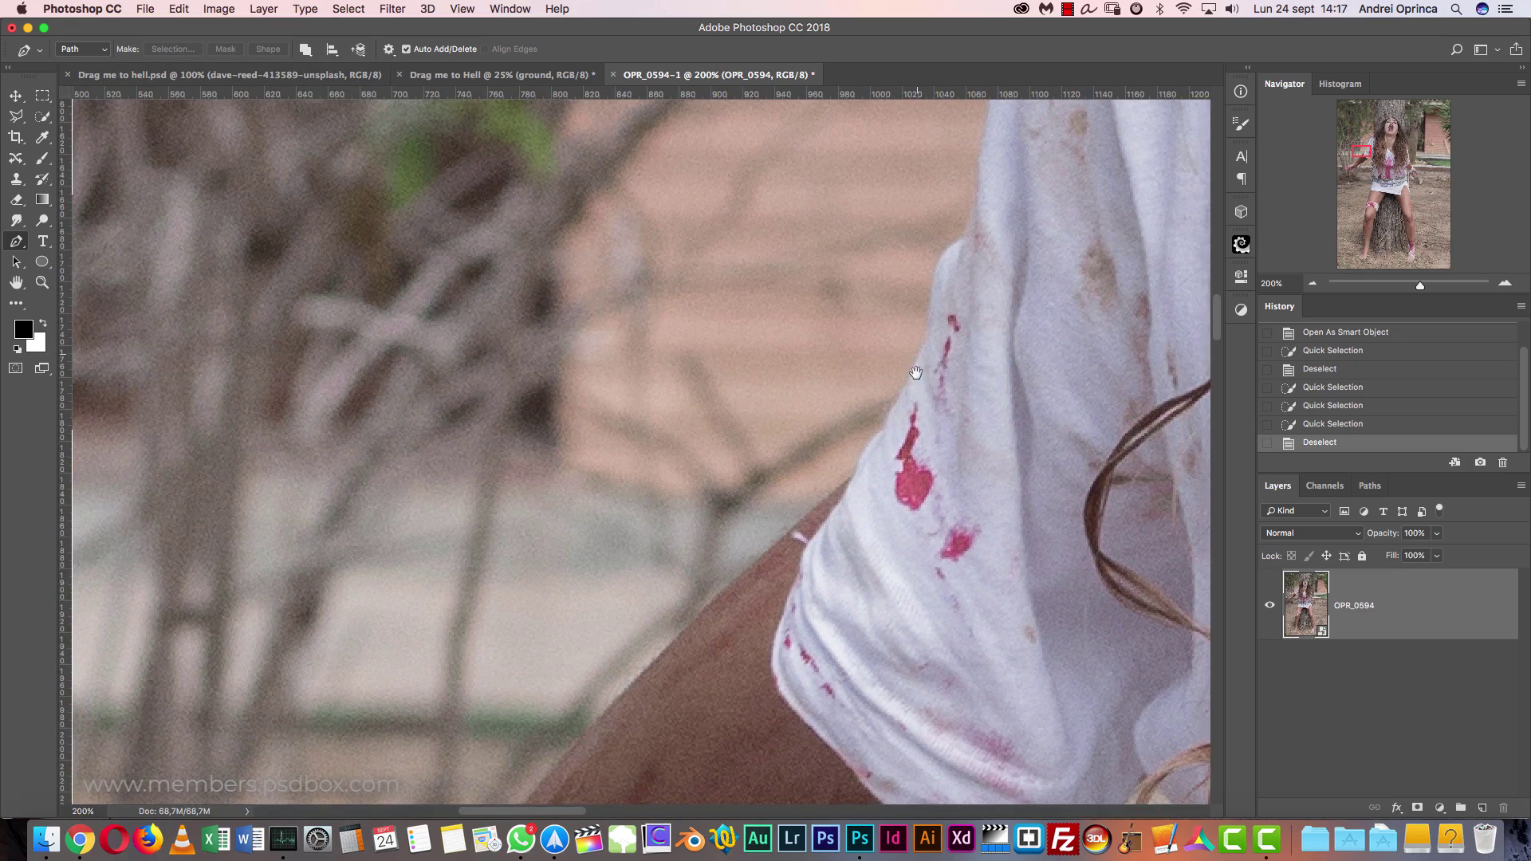
scroll(919, 374, down, 5)
scroll(920, 375, right, 2)
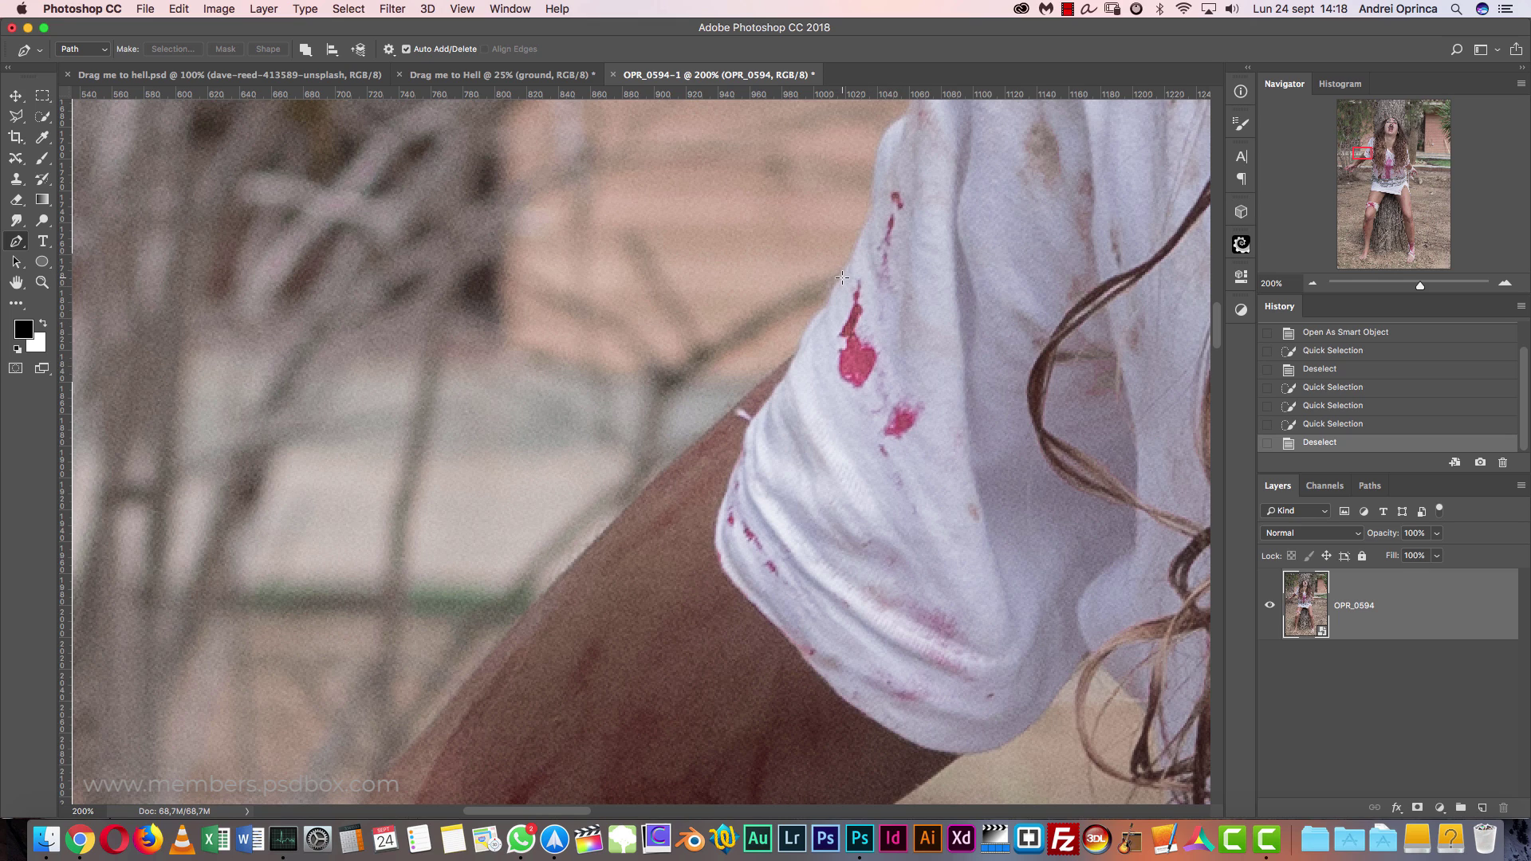
click(842, 277)
click(828, 303)
click(815, 319)
click(800, 340)
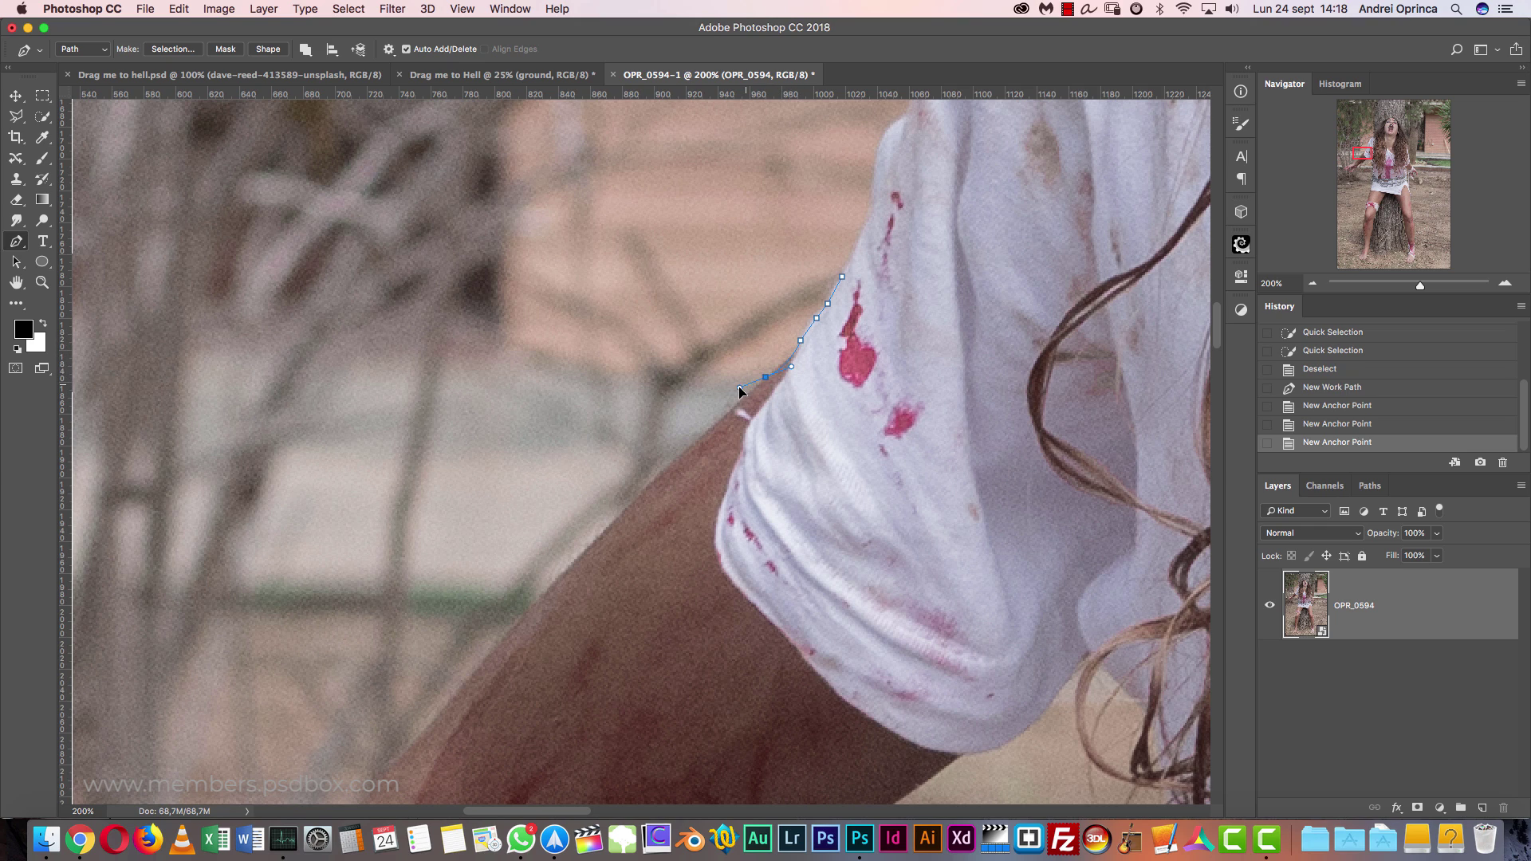
drag(735, 392, 736, 393)
- Continue the Pen path down the upper edge of the bare forearm toward the wrist with smooth anchor points
drag(630, 560, 755, 431)
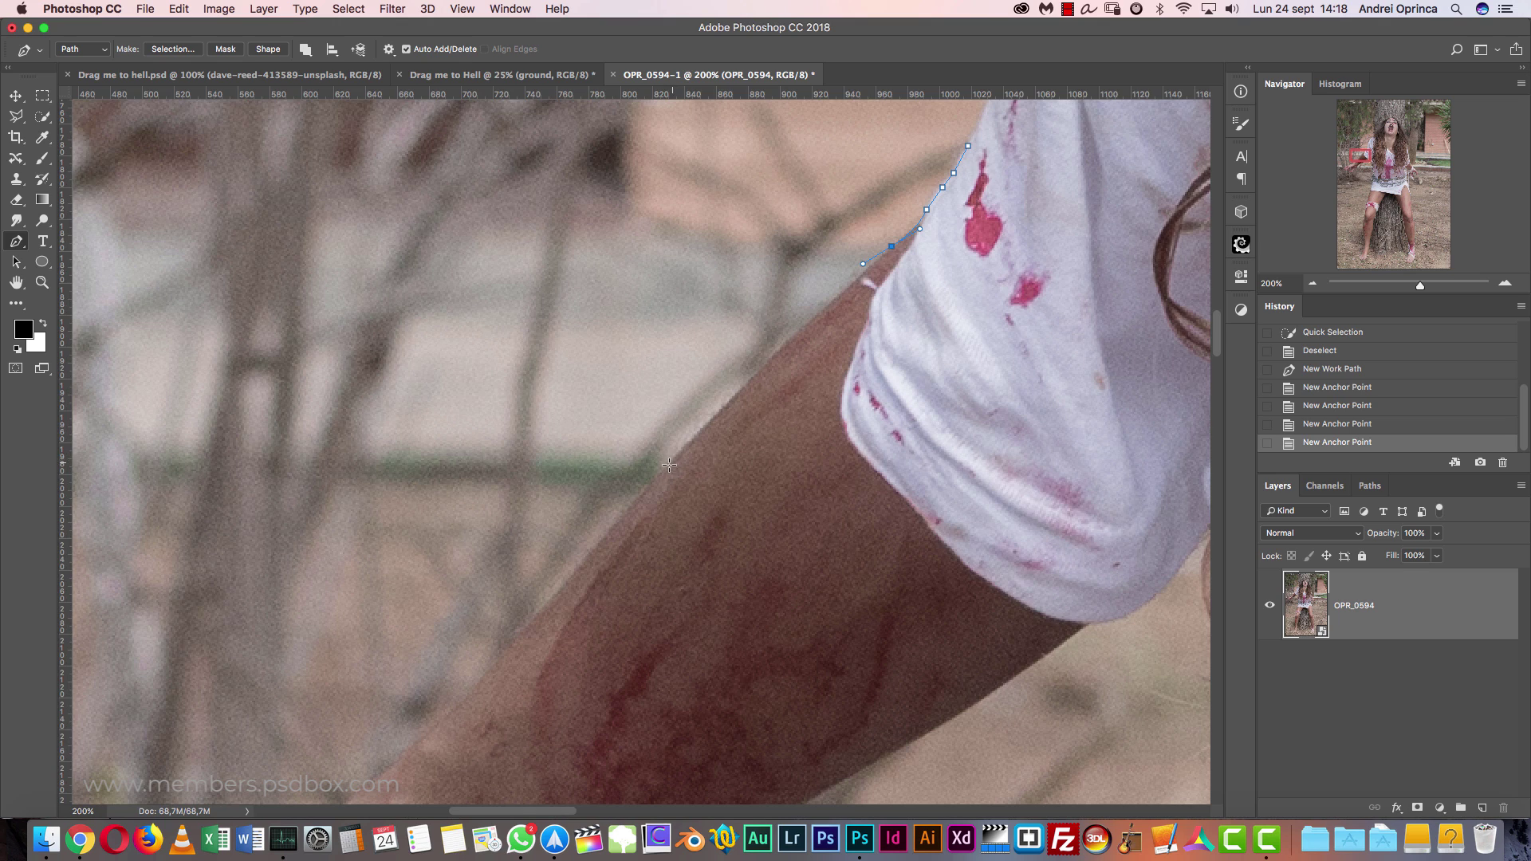
drag(663, 473, 624, 516)
drag(584, 611, 770, 427)
key(super+r)
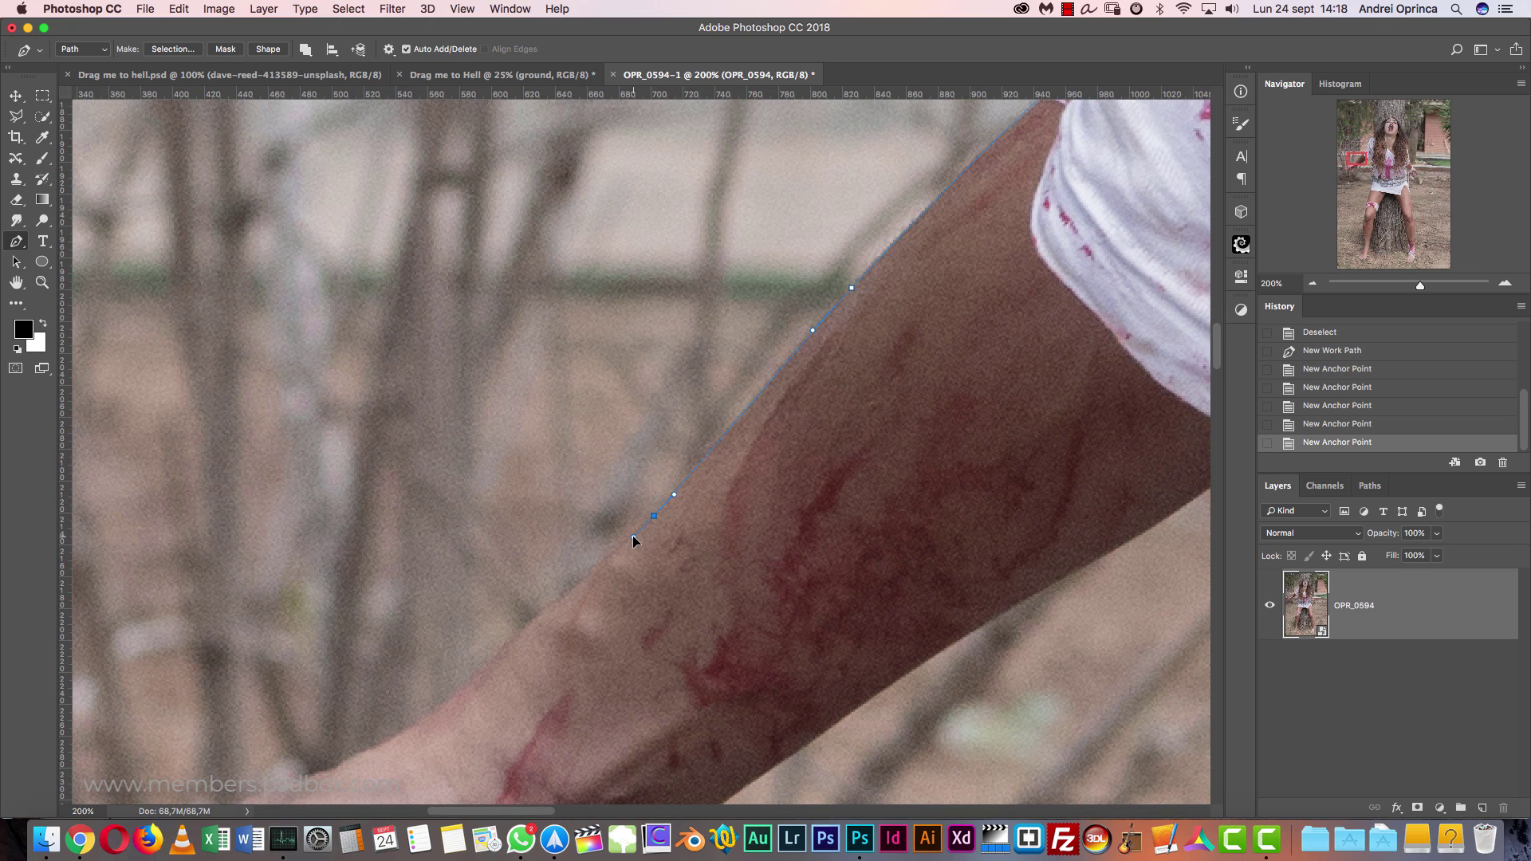
drag(633, 536, 634, 537)
drag(585, 645, 724, 456)
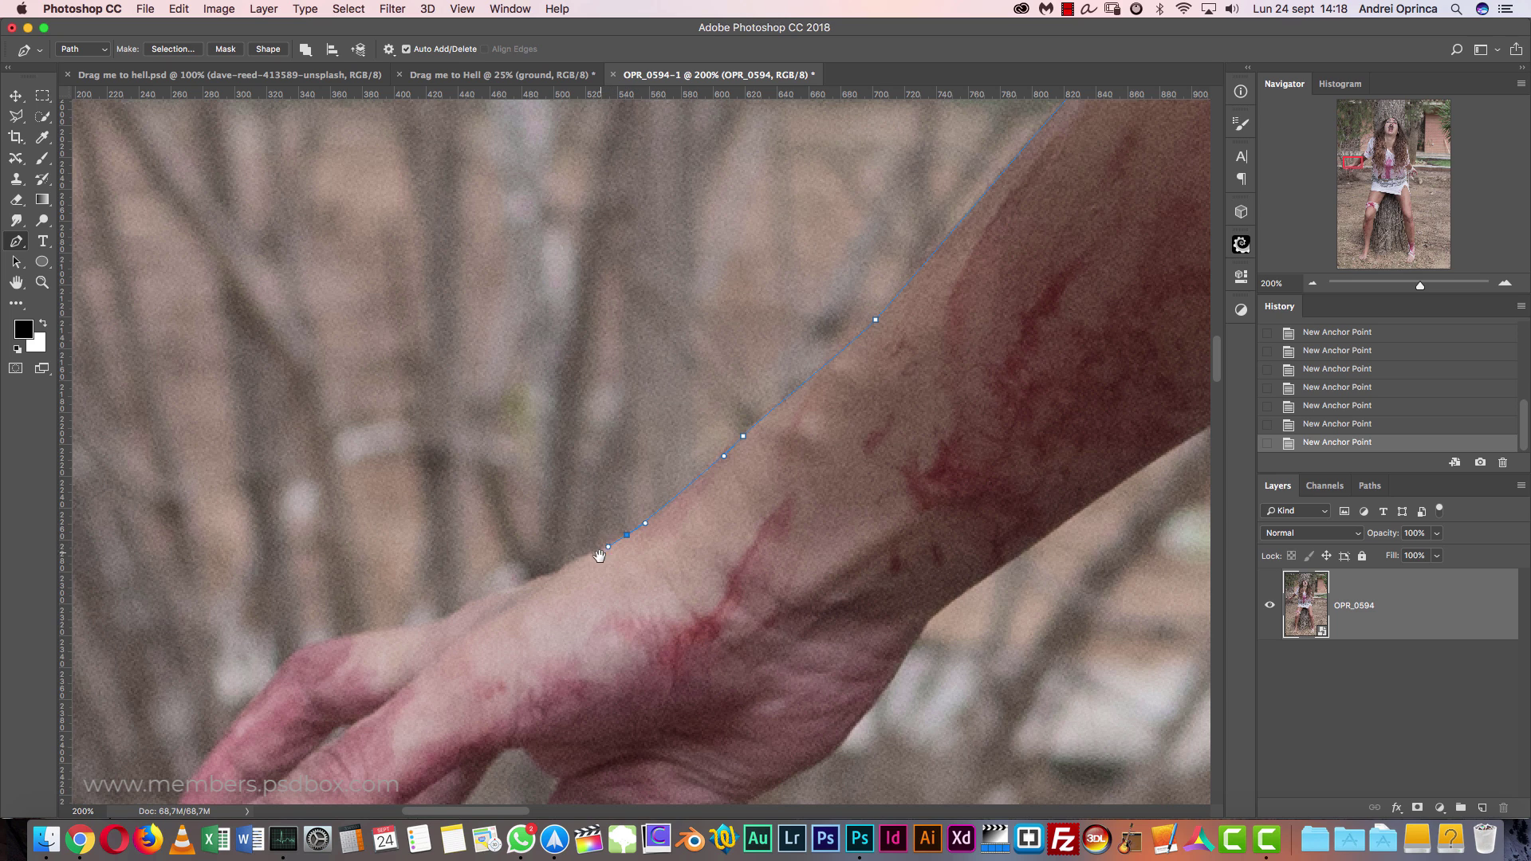
- Extend the path past the wrist along the upper edge of the hand
scroll(612, 545, down, 5)
scroll(612, 545, left, 8)
drag(711, 464, 690, 476)
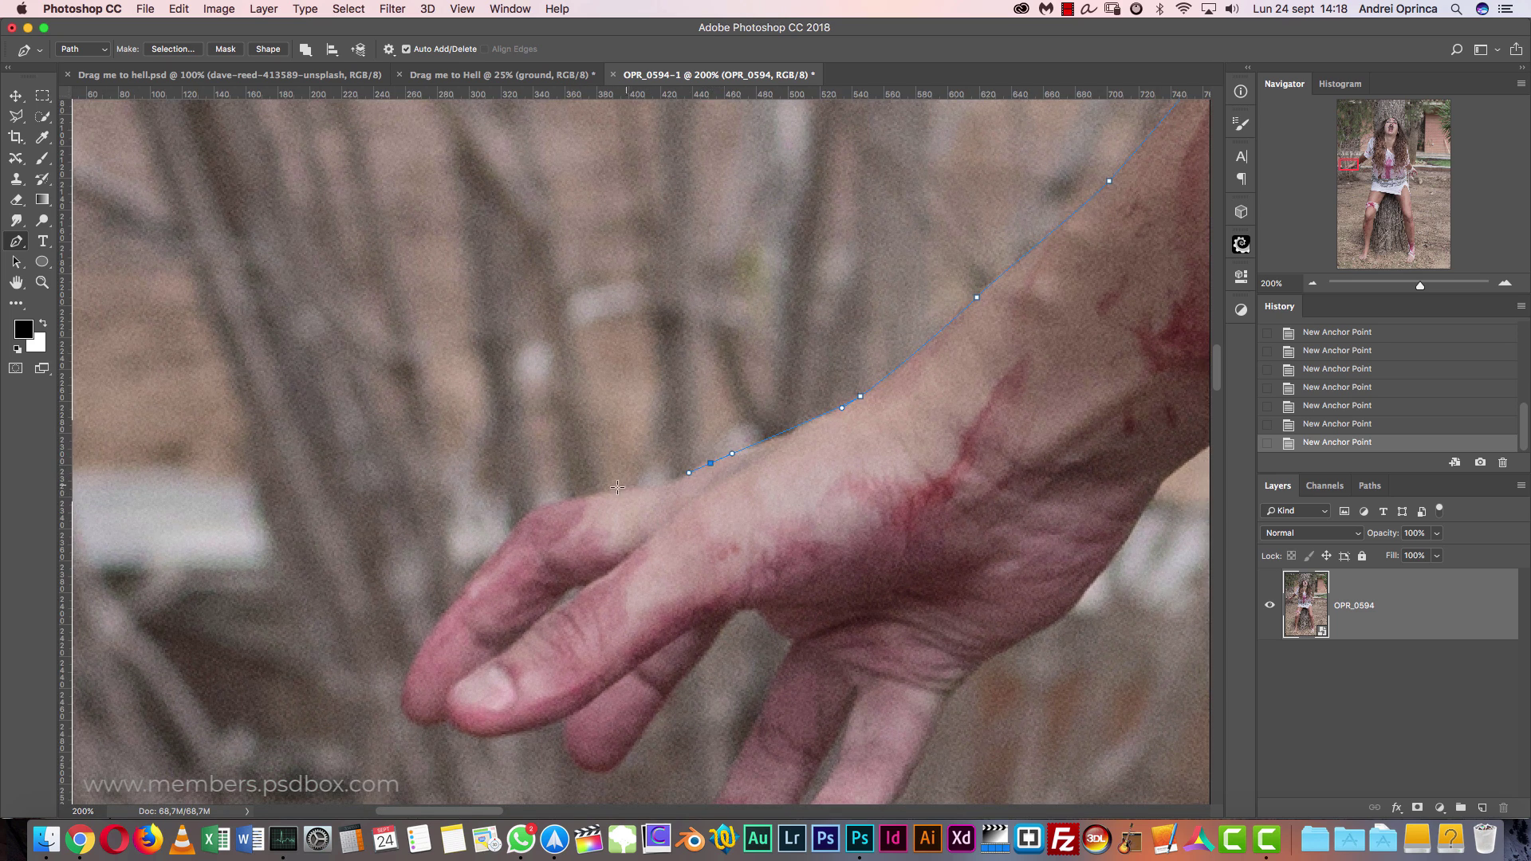
drag(582, 503, 564, 507)
- Rework the last anchor points on the back of the hand and carry the path to the bent finger's knuckle
key(alt+super+z)
key(alt+super+z)
key(alt+super+z)
key(shift+super+z)
key(shift+super+z)
key(shift+super+z)
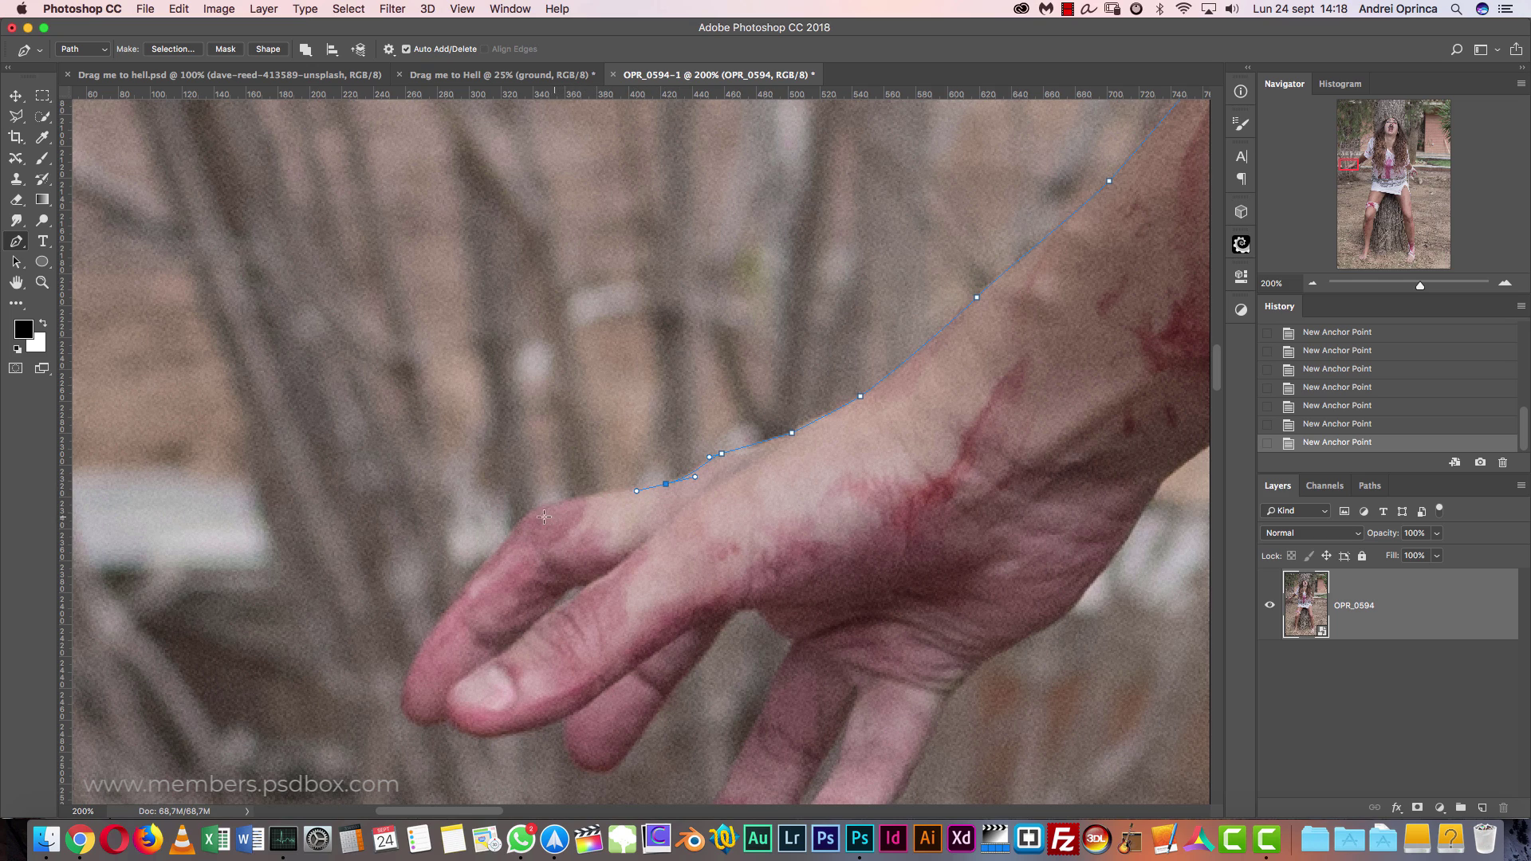
drag(528, 506, 518, 512)
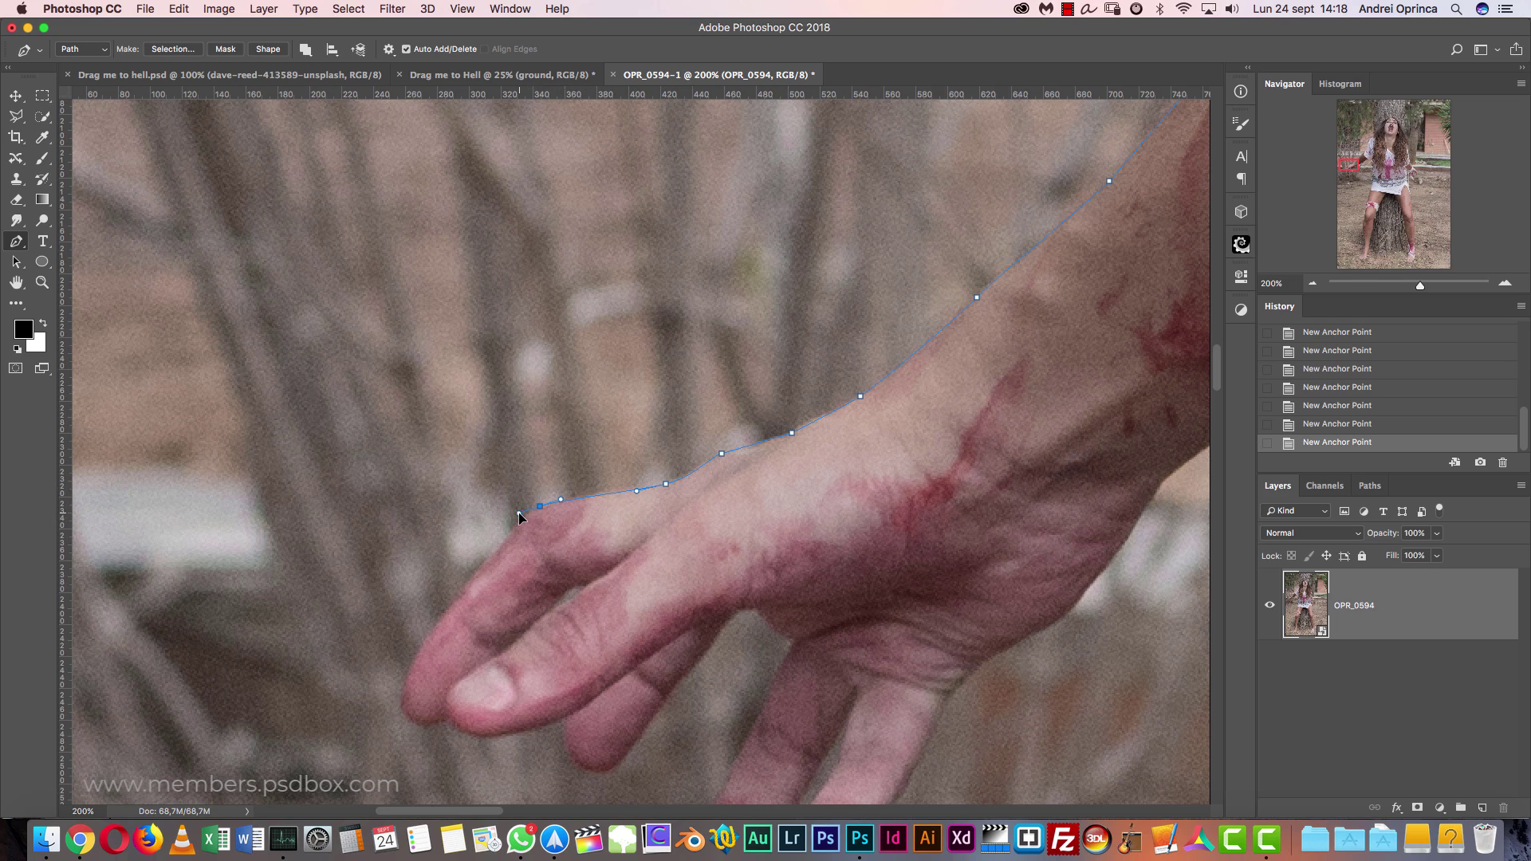
- Outline the index finger, thumb and middle finger, following the edge into the gap below the palm
click(420, 644)
drag(403, 716, 432, 724)
scroll(437, 726, down, 5)
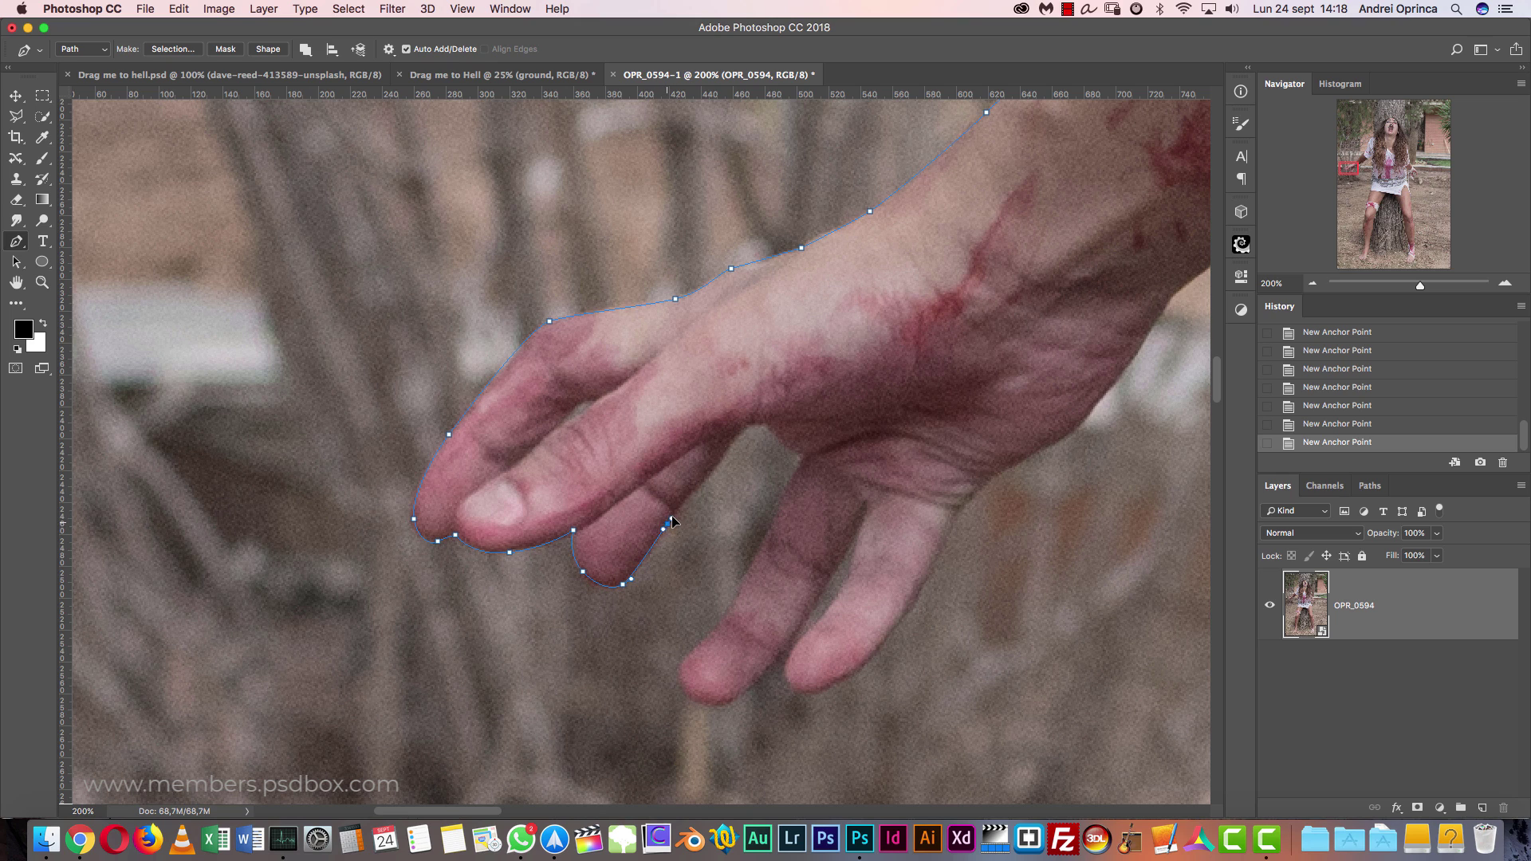
click(667, 358)
drag(672, 369, 670, 378)
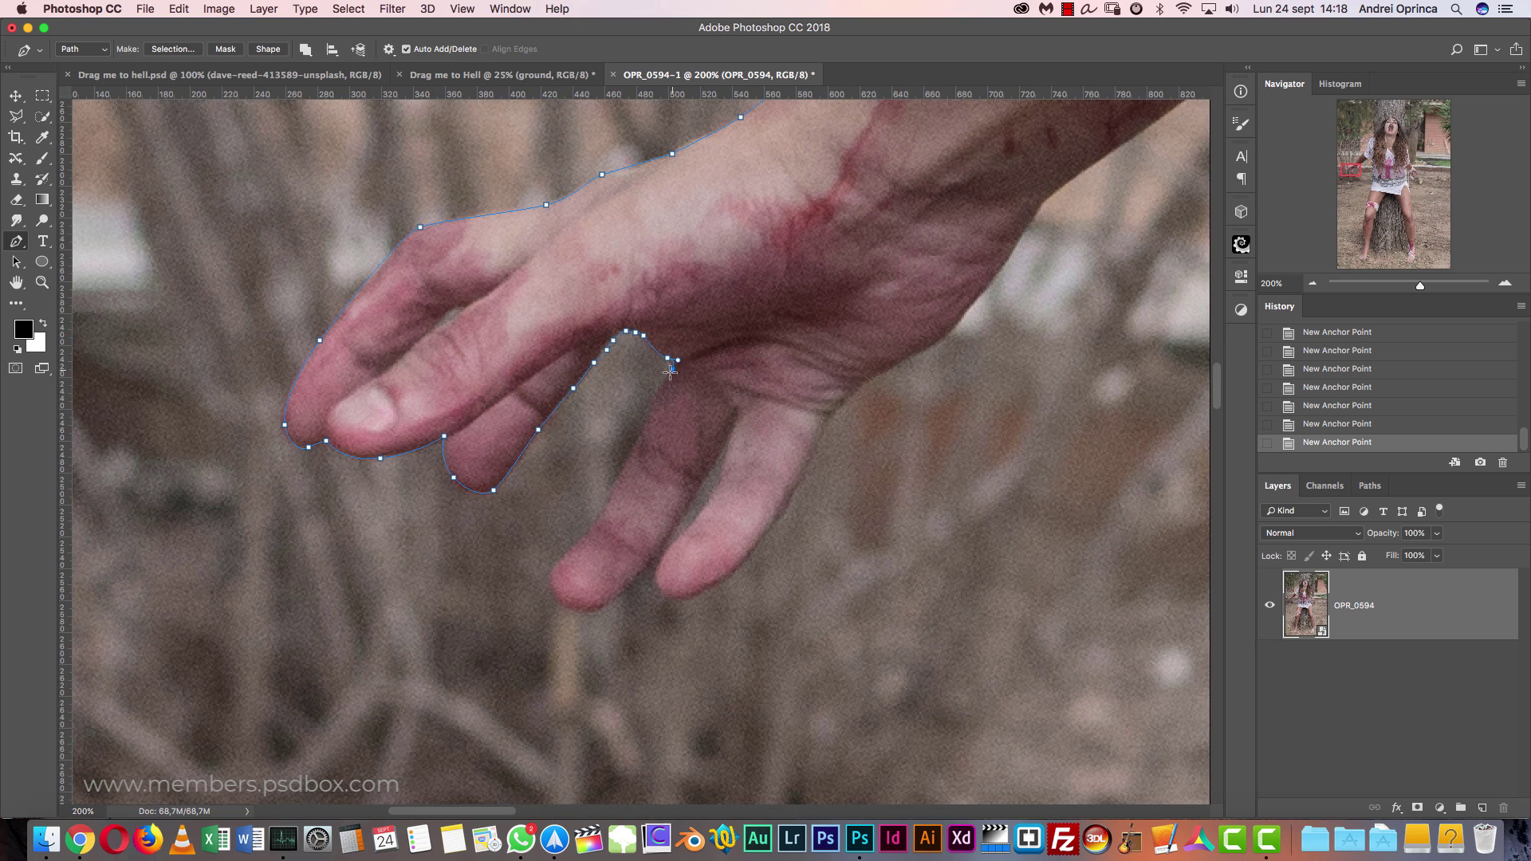
- Trace the path around the two remaining hanging fingers, including the narrow gap between them
drag(626, 464, 610, 496)
click(681, 516)
click(725, 447)
mouse_move(629, 586)
mouse_down()
mouse_move(642, 571)
mouse_move(647, 588)
mouse_up()
click(723, 463)
click(719, 477)
click(714, 493)
click(707, 510)
- Continue the path from the palm along the underside of the forearm back up to the torso
drag(825, 423, 844, 397)
drag(889, 378, 755, 478)
drag(812, 412, 709, 492)
drag(905, 357, 941, 331)
drag(894, 358, 488, 625)
drag(735, 486, 763, 468)
click(848, 407)
drag(894, 390, 911, 383)
drag(961, 335, 737, 257)
- Trace the upper part of the metal chain beside the torso, following the contour of its links
drag(836, 340, 842, 363)
drag(868, 473, 870, 501)
drag(888, 542, 877, 372)
click(866, 401)
click(830, 465)
drag(842, 507, 842, 433)
drag(822, 510, 843, 416)
drag(820, 439, 821, 451)
drag(850, 545, 853, 458)
drag(838, 459, 840, 482)
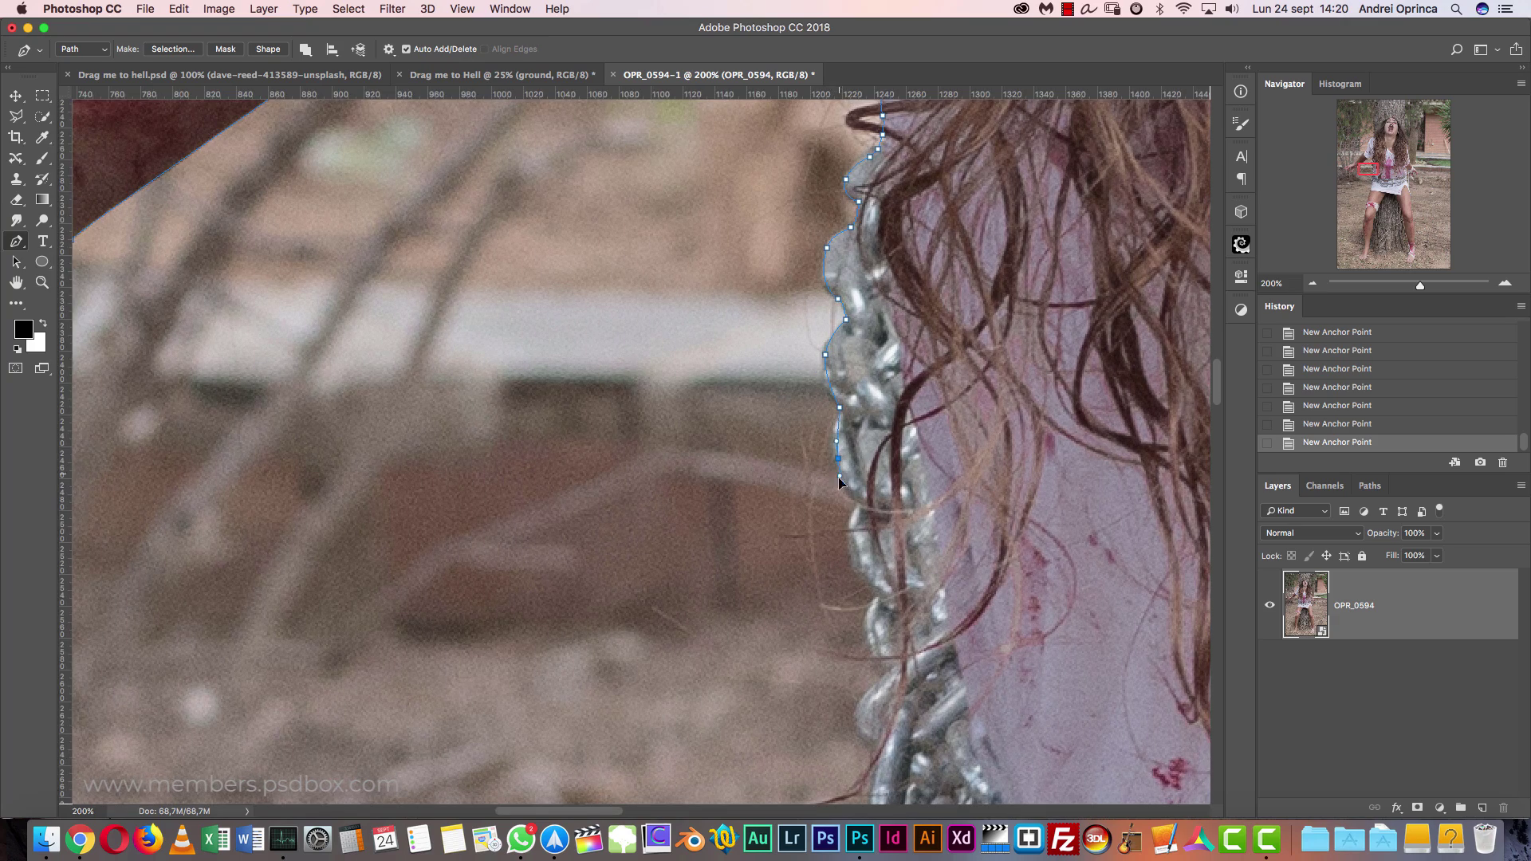
- Continue the path down the outer links of the chain alongside the waist
click(864, 505)
drag(860, 550, 825, 449)
drag(818, 454, 817, 472)
drag(843, 542, 842, 420)
drag(821, 490, 823, 499)
drag(838, 558, 840, 479)
click(832, 526)
drag(788, 567, 790, 481)
drag(787, 564, 803, 458)
- Follow the end of the chain and the outer edge of the white shirt down to its hem
click(771, 580)
drag(800, 772, 762, 494)
click(768, 524)
drag(763, 580, 767, 602)
drag(778, 630, 802, 503)
click(769, 607)
drag(748, 790, 796, 602)
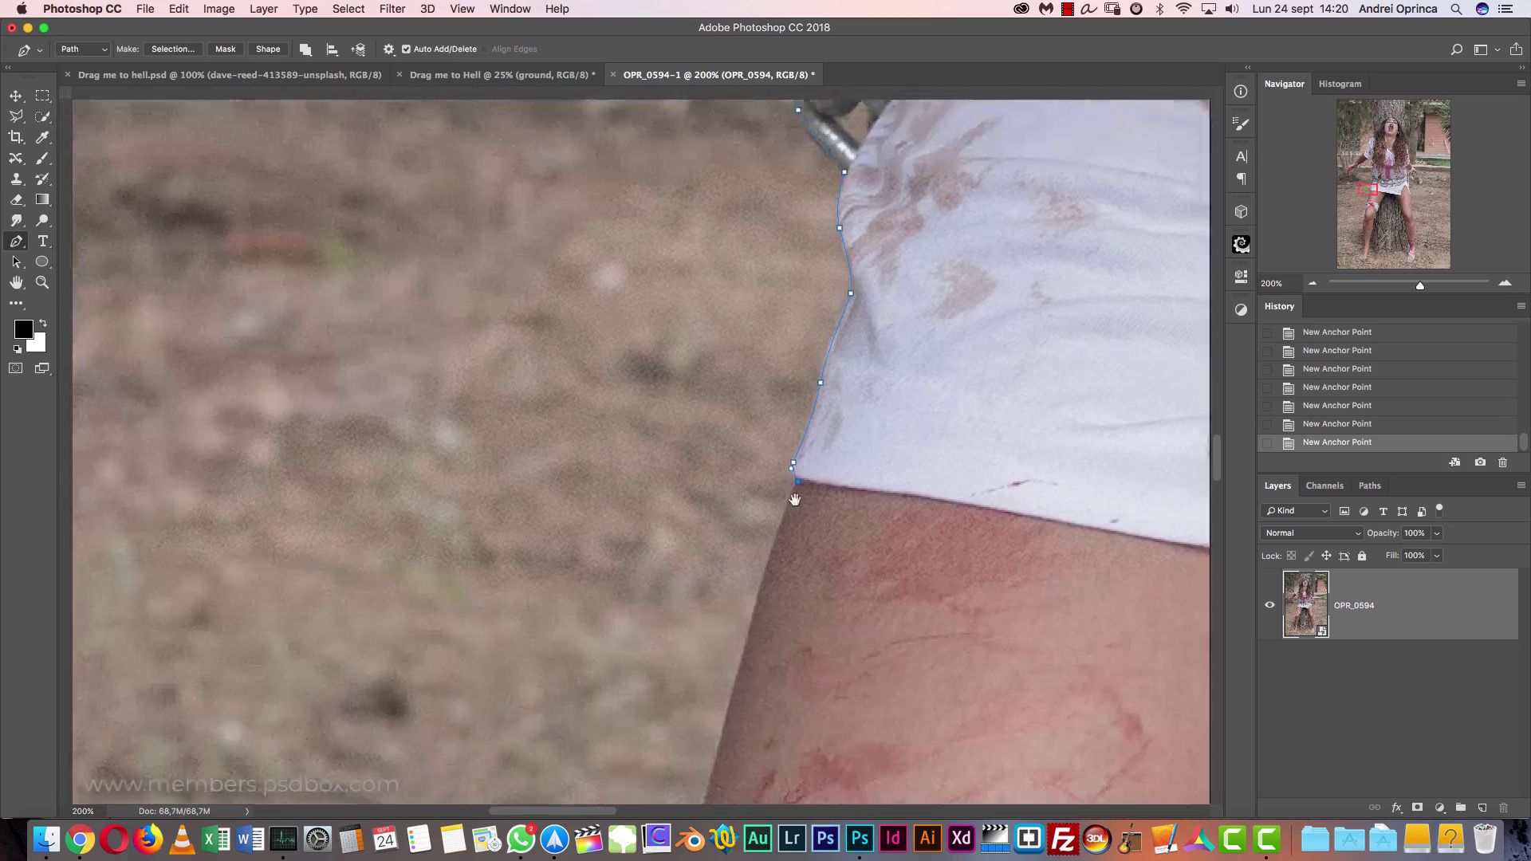
- Outline the outer thigh from the shirt hem and follow the outer edge of the bloodied knee bandage
click(801, 445)
click(801, 460)
click(742, 680)
drag(769, 718, 807, 430)
click(727, 605)
drag(705, 758, 813, 476)
click(780, 526)
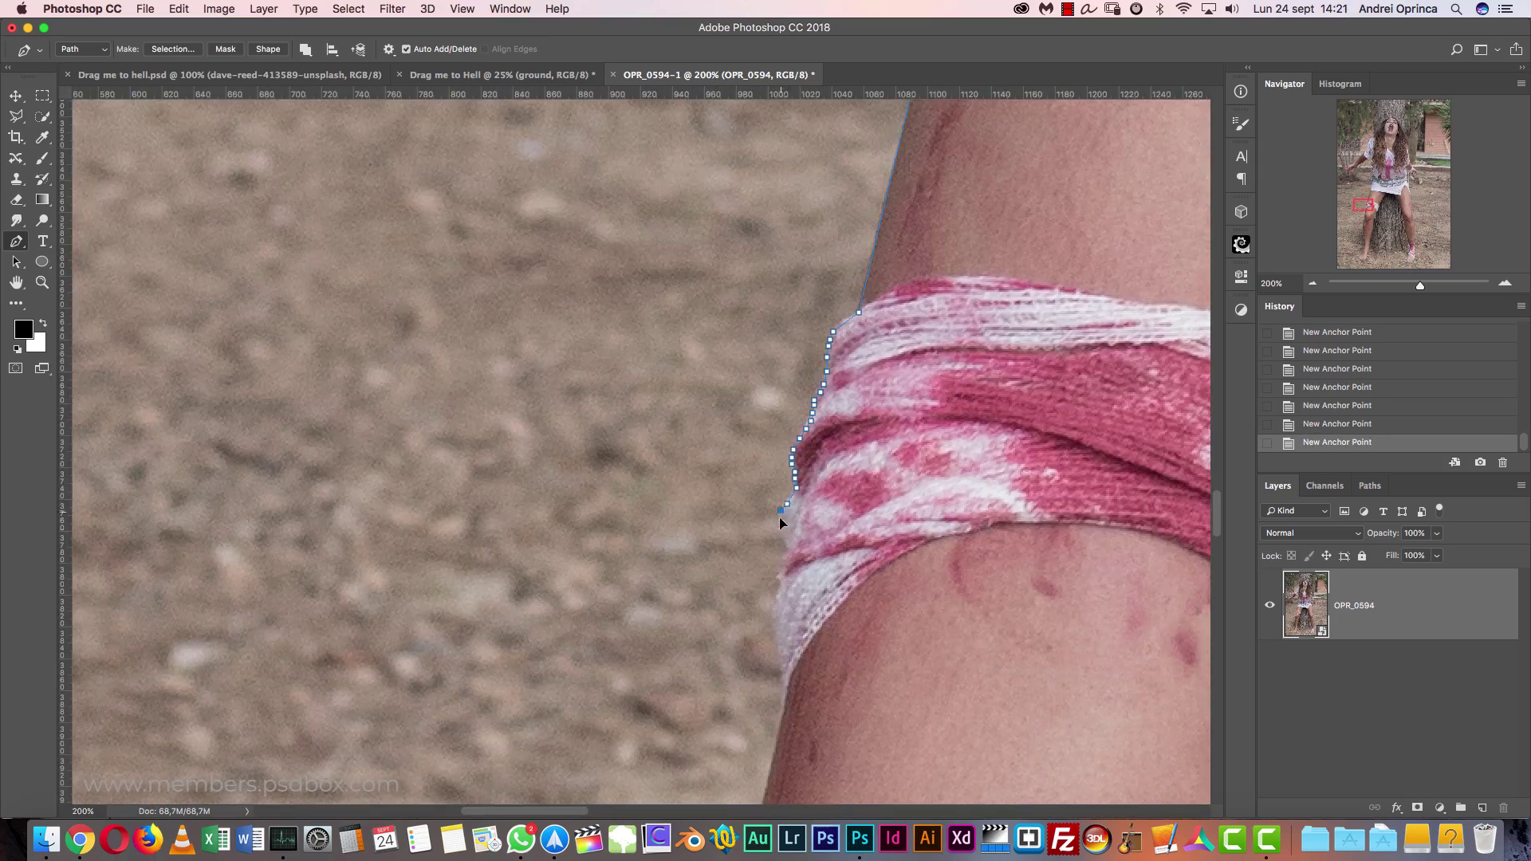
- Continue the path from the knee bandage down the outer edge of the lower leg
click(782, 714)
drag(804, 733, 876, 277)
drag(800, 604, 789, 638)
drag(790, 692, 868, 403)
drag(821, 605, 810, 670)
alt+drag(864, 437, 865, 428)
drag(813, 677, 844, 434)
- Extend the path down the shin and ankle of the knee-bandaged leg to the foot
drag(848, 634, 814, 119)
drag(845, 388, 854, 450)
drag(856, 678, 781, 151)
drag(782, 479, 779, 505)
drag(773, 630, 823, 434)
drag(754, 608, 836, 431)
drag(757, 561, 731, 592)
drag(680, 614, 671, 620)
- Trace the path around the toes and sole edge of the first foot
click(653, 717)
drag(627, 680, 658, 490)
drag(782, 598, 800, 601)
click(855, 592)
drag(997, 518, 745, 610)
click(770, 635)
- Continue the path from the foot up the inner edge of the knee-bandaged leg toward the thigh
drag(830, 447, 877, 430)
drag(854, 415, 761, 567)
drag(749, 496, 748, 490)
drag(753, 383, 750, 361)
drag(785, 247, 693, 606)
drag(755, 266, 720, 590)
drag(782, 274, 726, 596)
drag(775, 348, 784, 268)
drag(786, 239, 769, 616)
drag(775, 371, 776, 327)
- Undo the last six path steps and resume the outline toward the other leg
key(super+minus)
key(super+minus)
drag(763, 638, 693, 263)
key(super+alt+z)
key(super+alt+z)
key(super+alt+z)
key(super+alt+z)
key(super+alt+z)
key(super+alt+z)
drag(717, 558, 649, 377)
drag(916, 542, 622, 435)
click(701, 479)
- Outline the inner edge of the second leg down over the ankle bandage to the foot
key(super+plus)
key(super+plus)
key(super+plus)
click(1003, 265)
drag(917, 638, 894, 449)
click(869, 534)
drag(823, 615, 775, 410)
drag(735, 472, 720, 522)
drag(811, 739, 642, 540)
- Trace the path around the toes of the bandaged foot and up its outer edge to the wrapping
click(777, 610)
click(894, 615)
mouse_move(842, 630)
mouse_down()
mouse_move(890, 626)
mouse_move(831, 609)
mouse_up()
drag(803, 622, 828, 621)
click(842, 598)
drag(893, 584, 909, 571)
click(909, 563)
drag(915, 521, 913, 516)
drag(1036, 351, 797, 638)
click(913, 514)
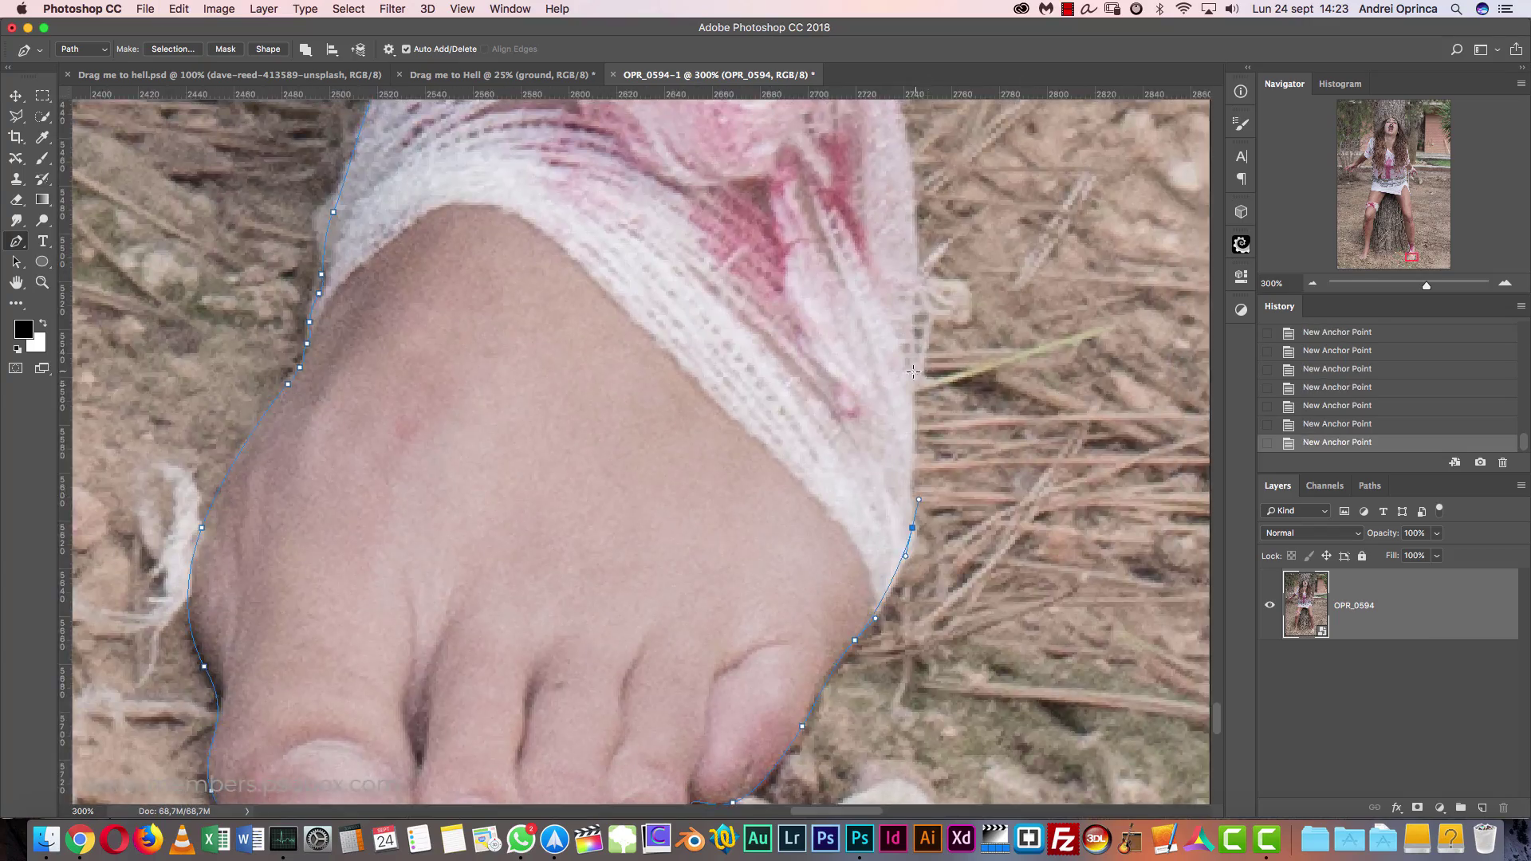
- Follow the outer edge of the foot and ankle bandage upward with the path
drag(909, 359, 893, 629)
click(871, 539)
drag(869, 335, 857, 670)
click(811, 265)
drag(811, 271, 777, 609)
click(767, 348)
click(769, 480)
- Continue the path up the outer edge of the second lower leg toward the knee
drag(798, 239, 773, 662)
click(770, 263)
drag(769, 297, 770, 271)
drag(800, 195, 849, 766)
drag(817, 612, 808, 543)
drag(757, 264, 753, 240)
drag(769, 267, 834, 677)
click(758, 308)
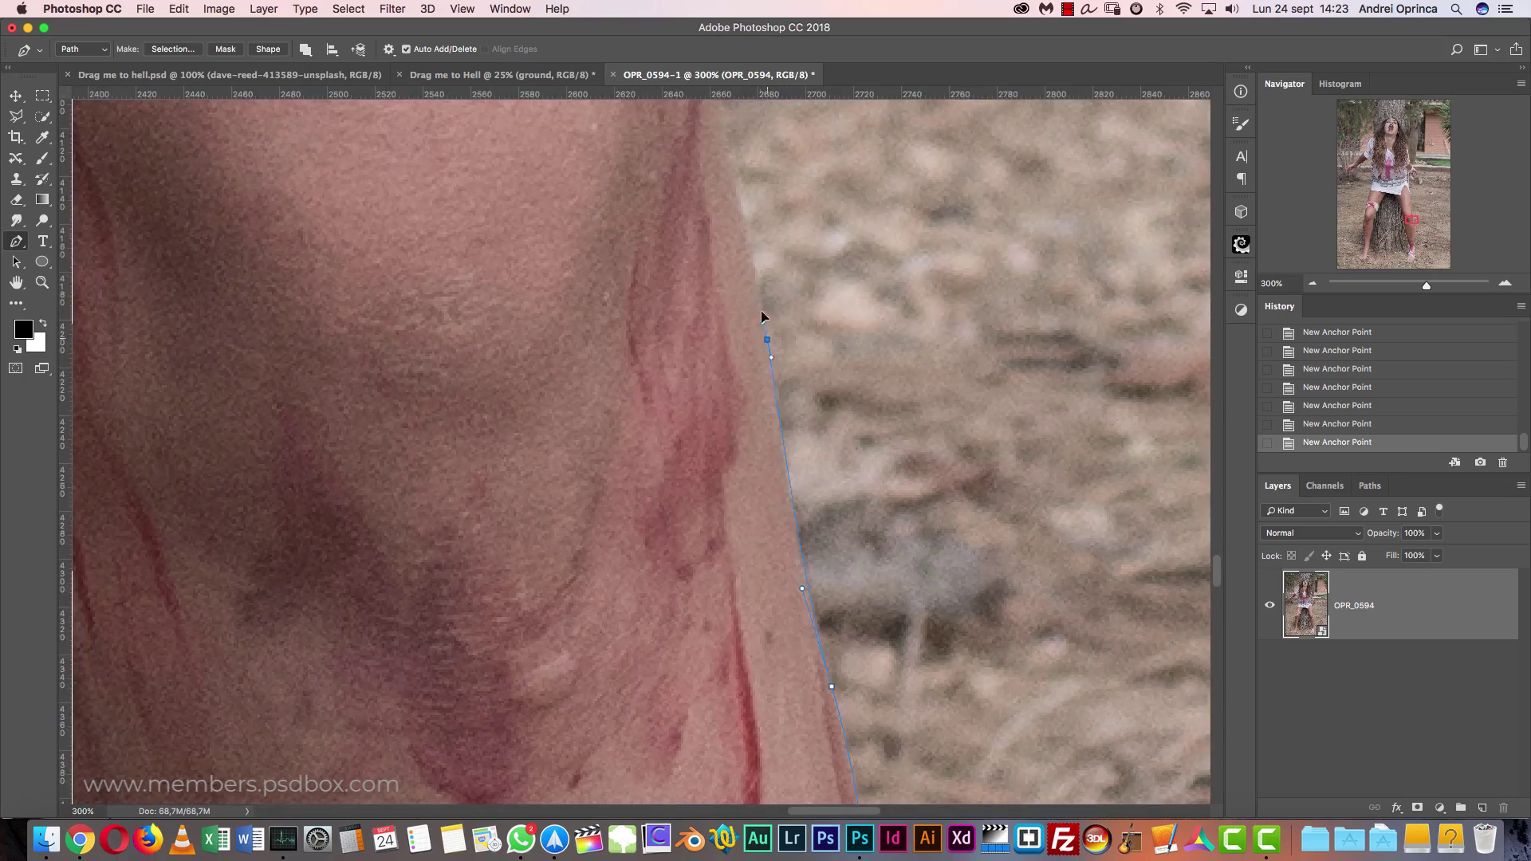
- Outline the outer thigh up to the hem and trace around the hanging flap of white fabric
drag(761, 311, 806, 585)
click(804, 574)
drag(769, 200, 782, 486)
drag(732, 224, 726, 140)
drag(774, 184, 821, 490)
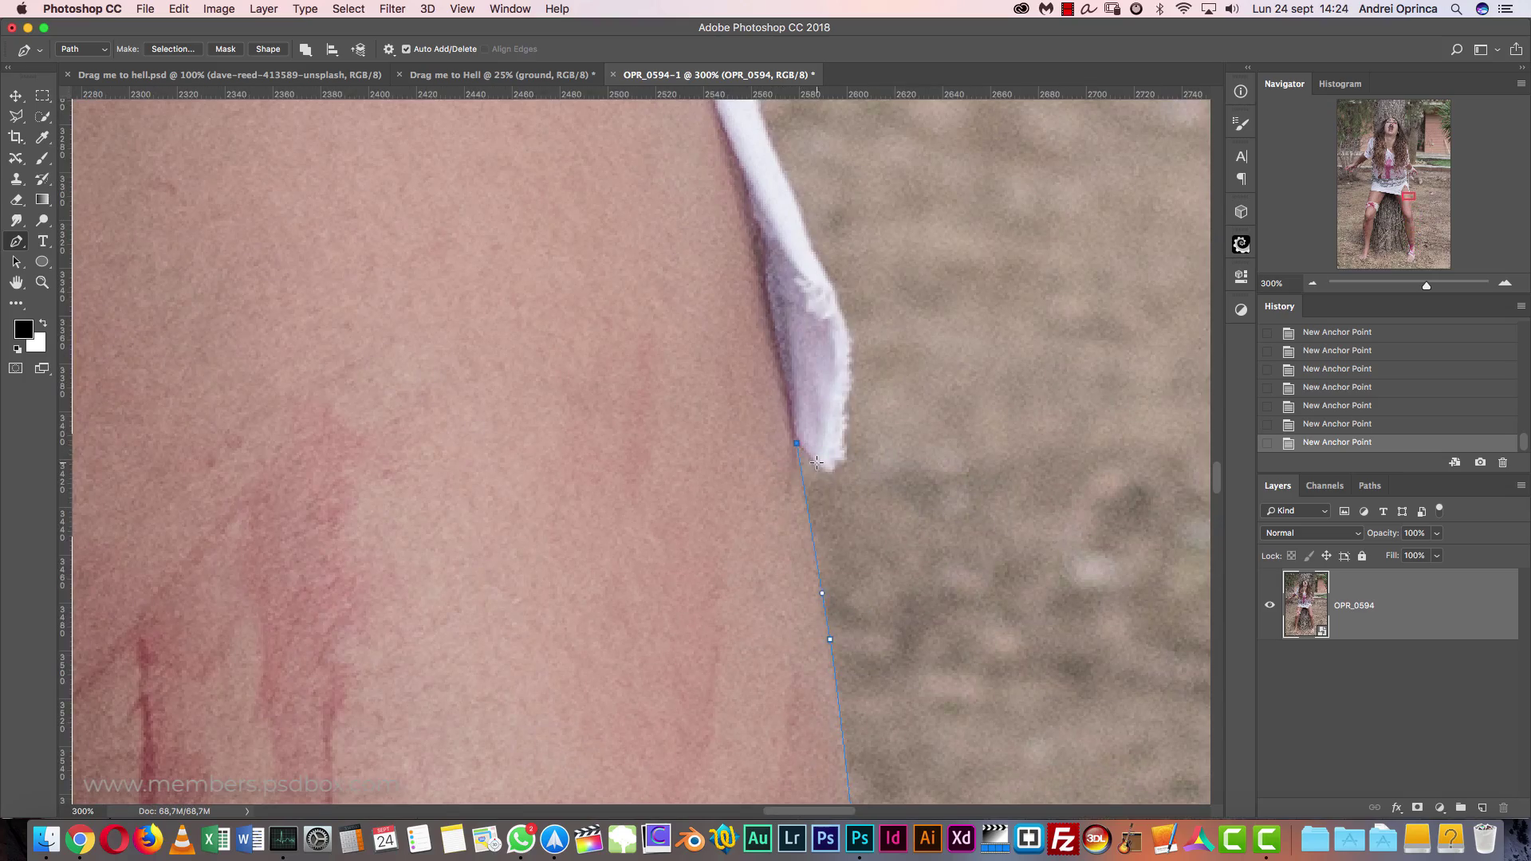
click(835, 300)
drag(829, 270, 870, 556)
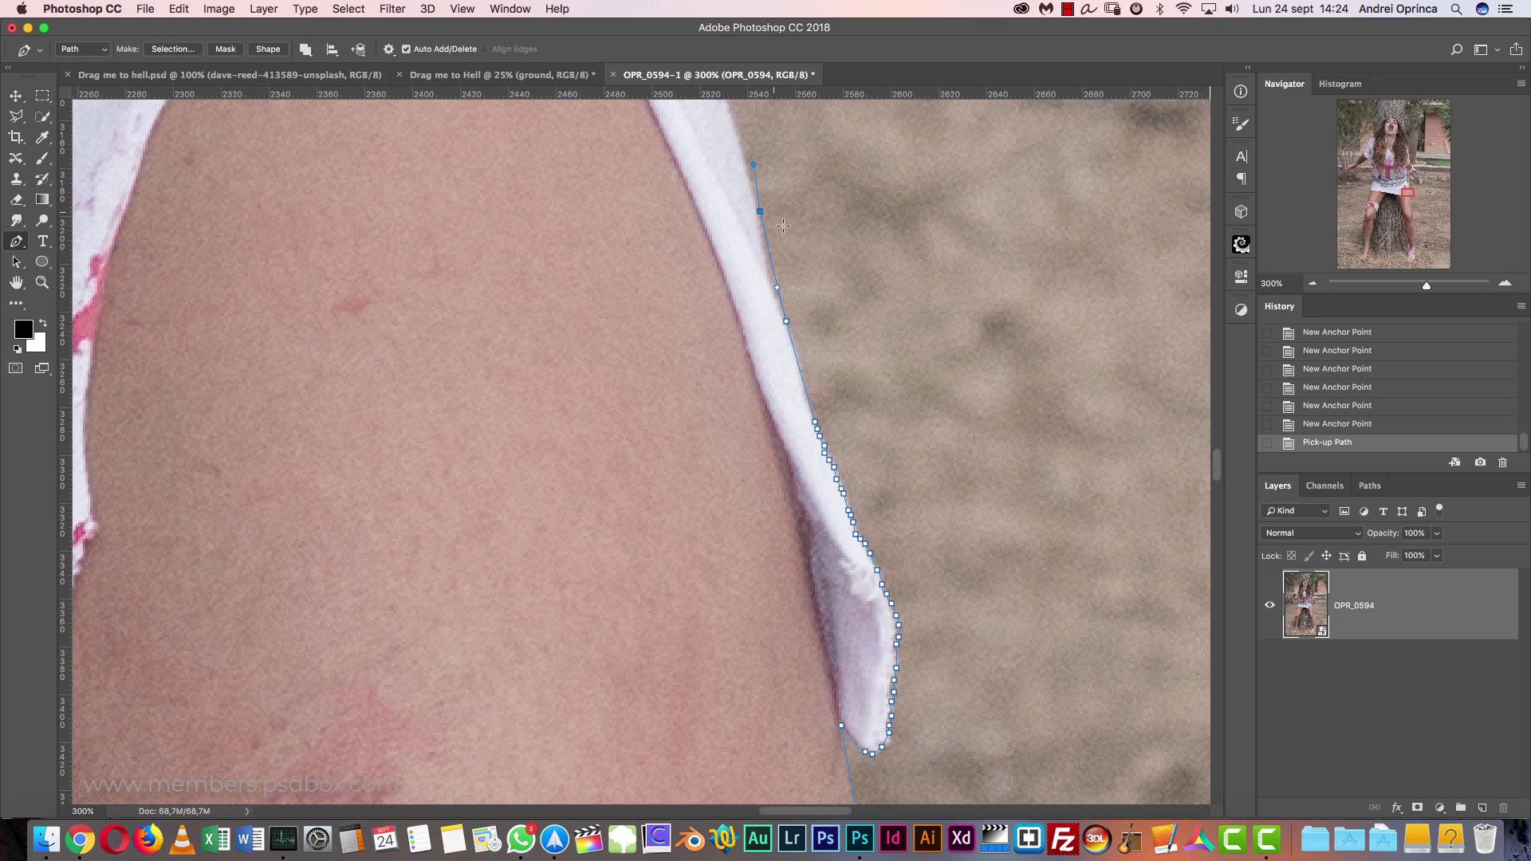
- Undo the last anchor points, then retrace the path up the white fabric flap and the side of the dress
key(super+alt+z)
key(super+alt+z)
click(800, 362)
drag(777, 231, 813, 526)
click(755, 399)
drag(762, 271, 771, 448)
drag(717, 200, 837, 519)
drag(843, 543, 824, 505)
drag(776, 459, 766, 437)
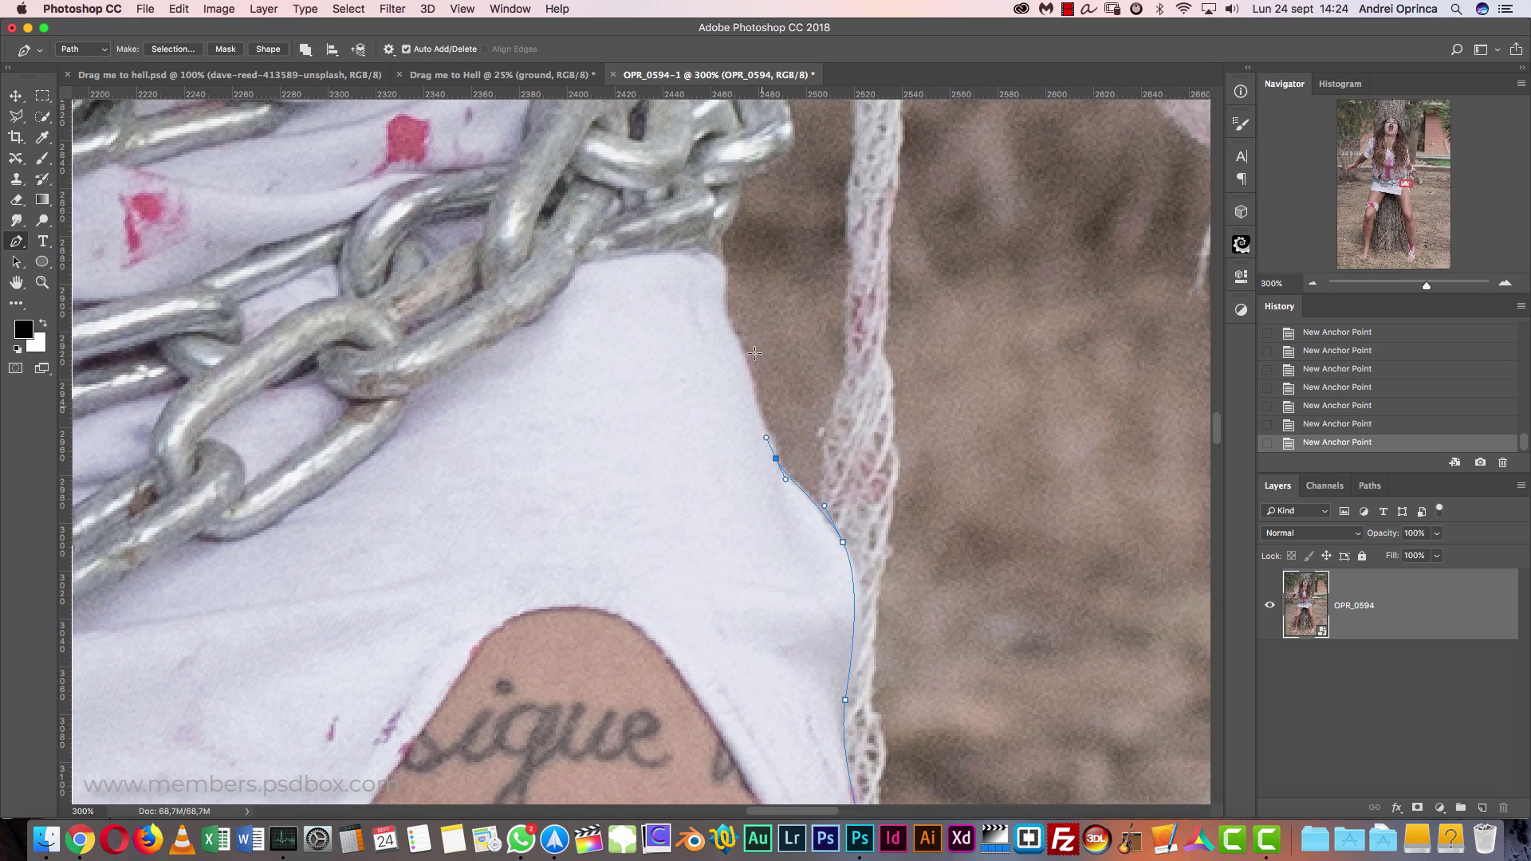
- Continue the path up the side of the dress to the chain and along the outer chain links, undoing the last anchor point
click(754, 394)
click(733, 329)
click(724, 253)
drag(757, 208, 733, 522)
drag(763, 465, 731, 385)
click(698, 390)
drag(732, 372, 728, 296)
key(super+z)
- Follow the outer edge of the chain and torso upward with closely spaced anchor points
drag(683, 381, 676, 374)
click(671, 366)
click(688, 350)
click(693, 326)
click(695, 310)
click(693, 269)
click(693, 240)
drag(697, 225, 712, 486)
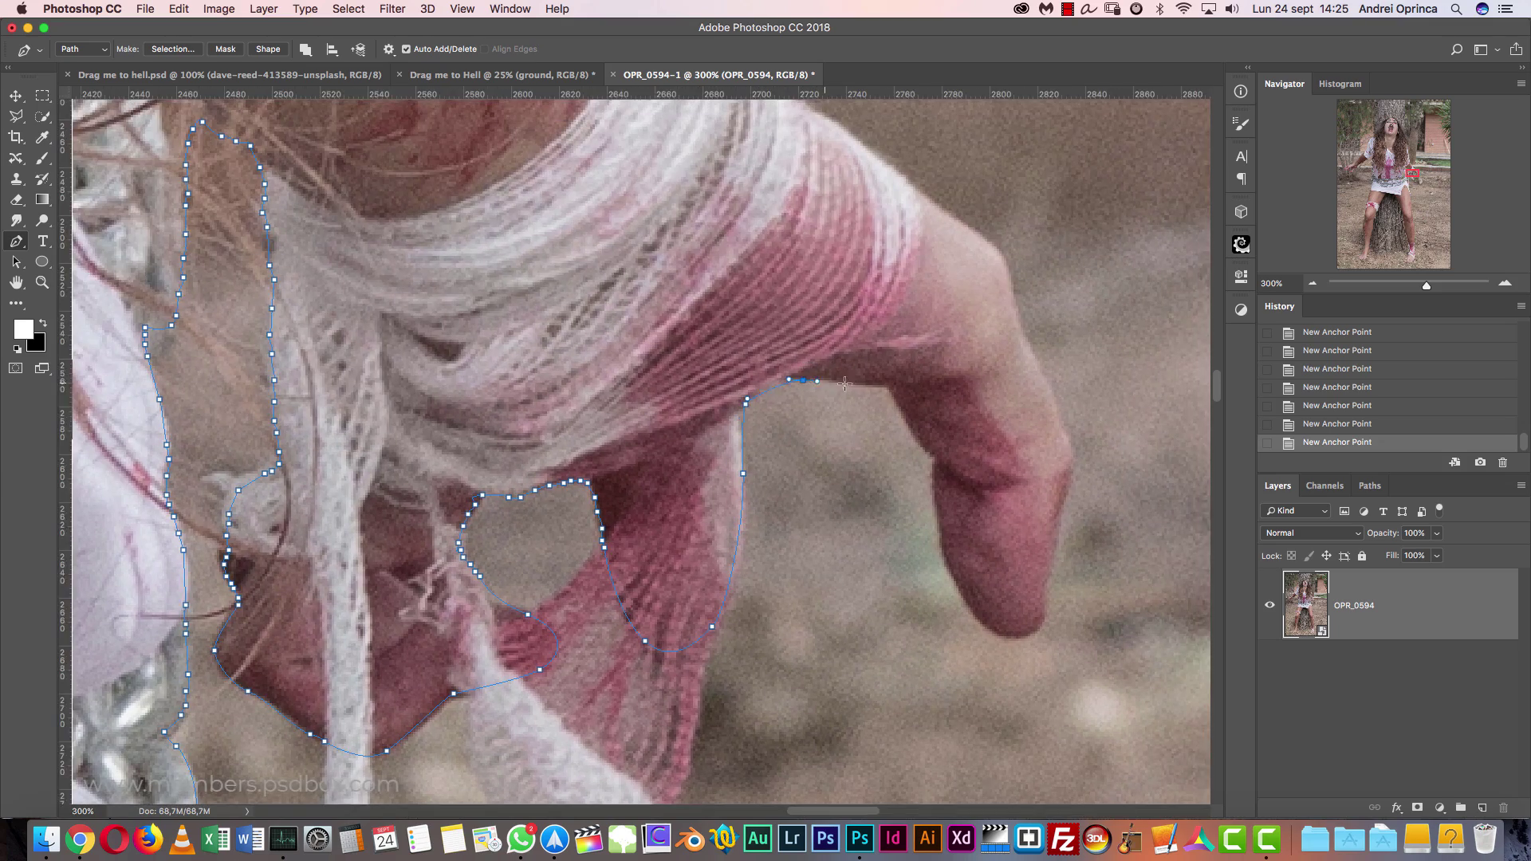
- Outline the extended finger of the bandaged hand and continue the path up the back of the hand
click(877, 387)
click(915, 440)
click(937, 457)
drag(942, 553, 954, 595)
click(1042, 622)
drag(1064, 502, 1071, 472)
drag(1056, 414, 1038, 370)
drag(1039, 317, 1046, 496)
- Trace the path up the wrist wrapping and forearm and along the outer edge of the sleeve
click(753, 206)
drag(756, 209, 792, 348)
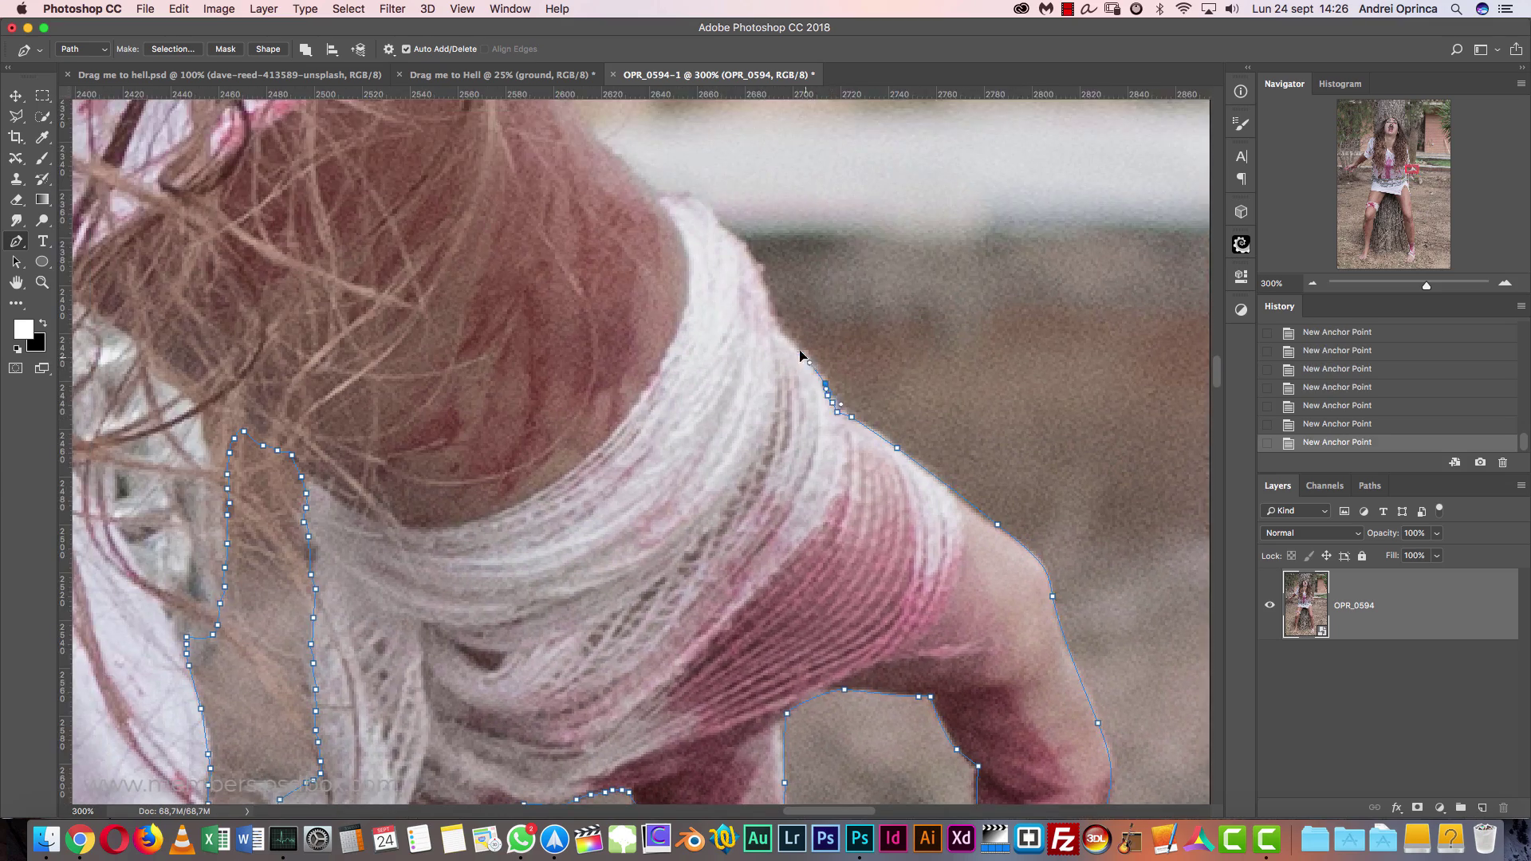
click(655, 195)
drag(657, 195, 752, 406)
click(623, 245)
drag(626, 240, 705, 447)
drag(644, 194, 687, 414)
drag(663, 287, 652, 262)
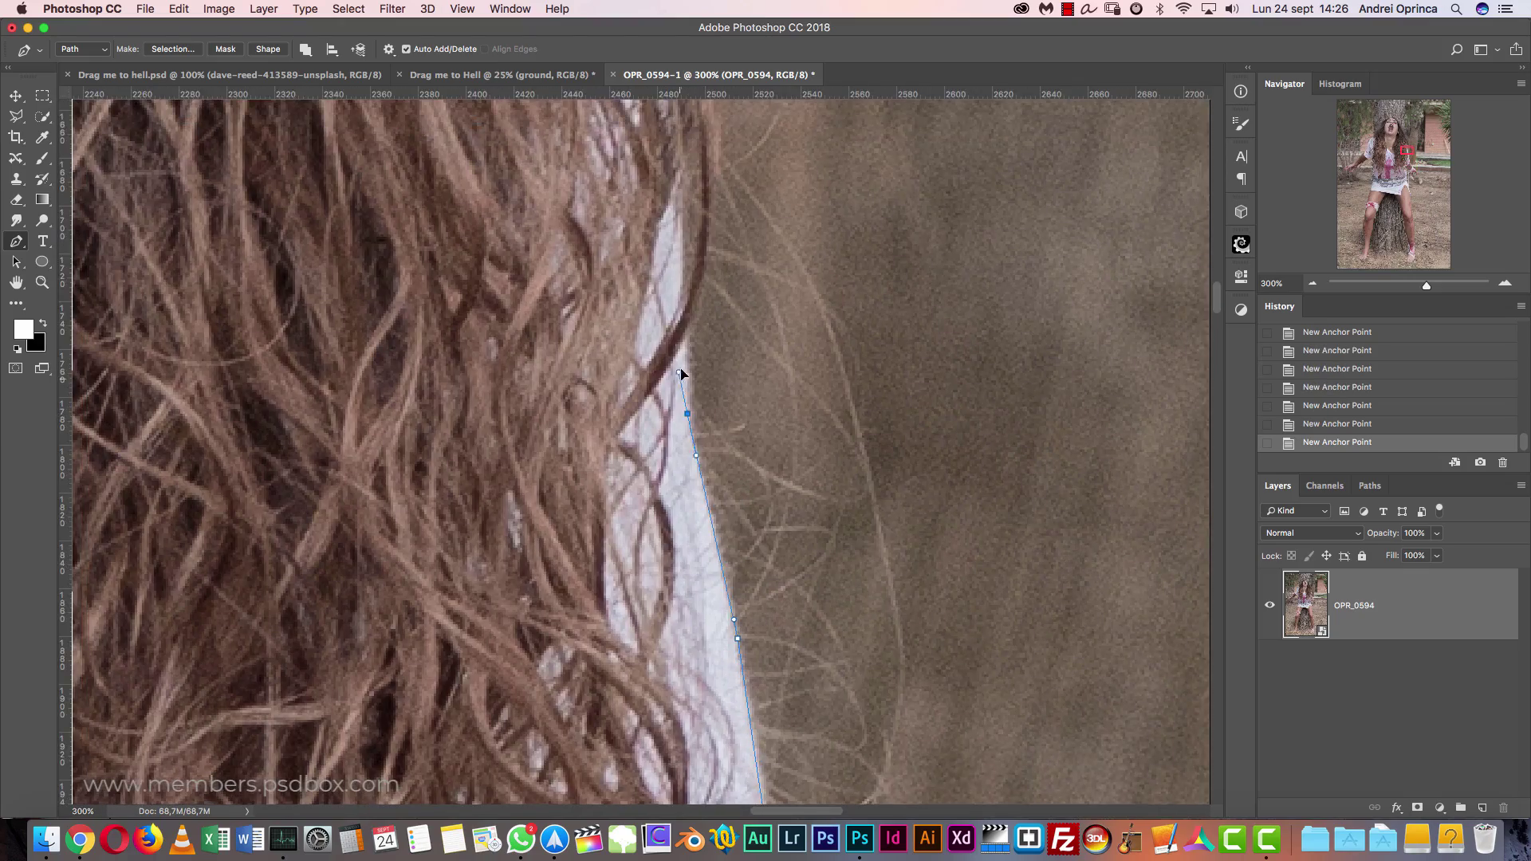
- Continue the path past the shoulder and up the outer edge of the hair to the tree trunk
drag(717, 199, 758, 376)
drag(785, 199, 824, 447)
click(691, 383)
click(691, 324)
click(688, 274)
click(677, 226)
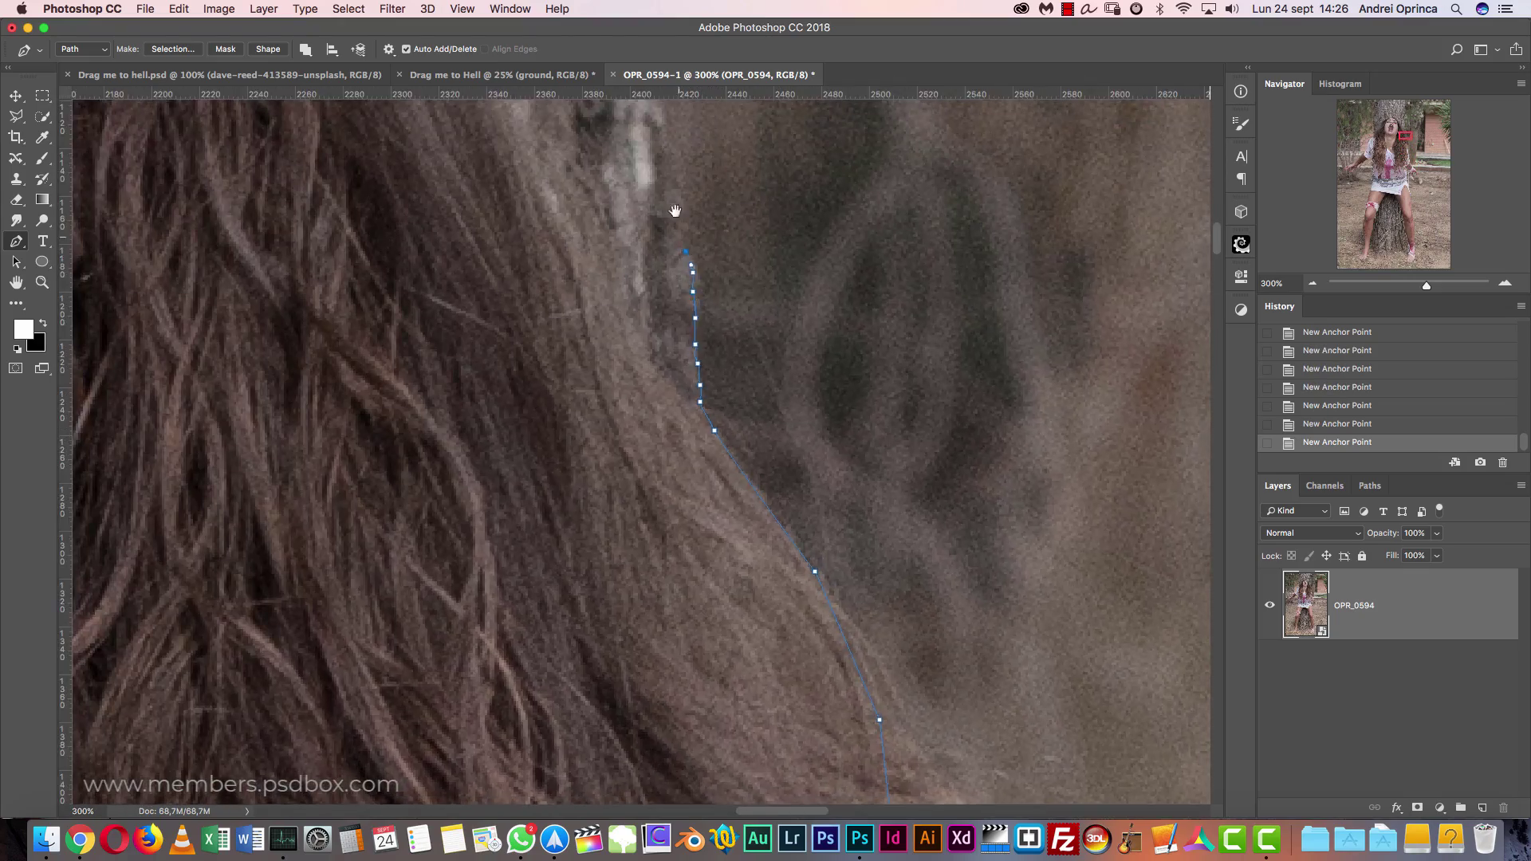
- Trace the path up the edge of the tree trunk above the hair
drag(691, 157, 759, 562)
drag(740, 601, 739, 597)
click(736, 479)
drag(751, 200, 752, 510)
click(755, 225)
click(738, 369)
drag(758, 255, 763, 494)
click(755, 395)
- Carry the path over to the opposite side of the tree trunk and trace its upper edge downward
key(super+minus)
key(super+minus)
key(super+minus)
key(super+plus)
key(super+plus)
key(super+plus)
click(563, 151)
click(571, 325)
click(560, 434)
click(554, 495)
drag(571, 566, 638, 263)
drag(632, 456, 628, 463)
click(625, 488)
- Continue the path down the bark edge and the hair to the shoulder of the shirt
key(super+minus)
drag(686, 558, 697, 263)
click(697, 375)
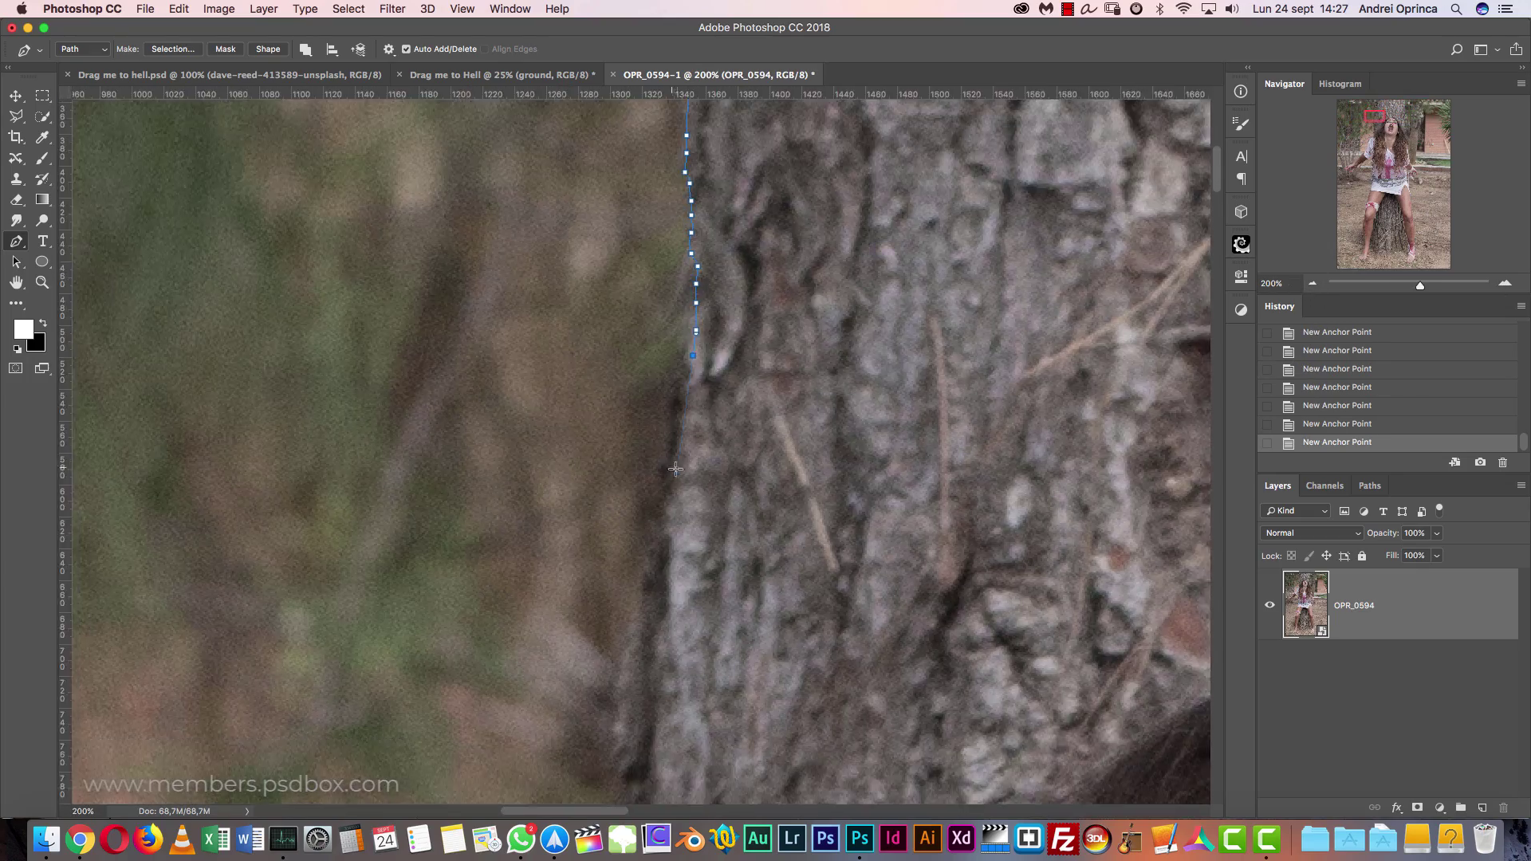
drag(697, 510, 691, 256)
click(659, 574)
click(649, 541)
drag(662, 586, 647, 349)
click(647, 586)
click(630, 640)
drag(630, 638, 718, 358)
click(686, 467)
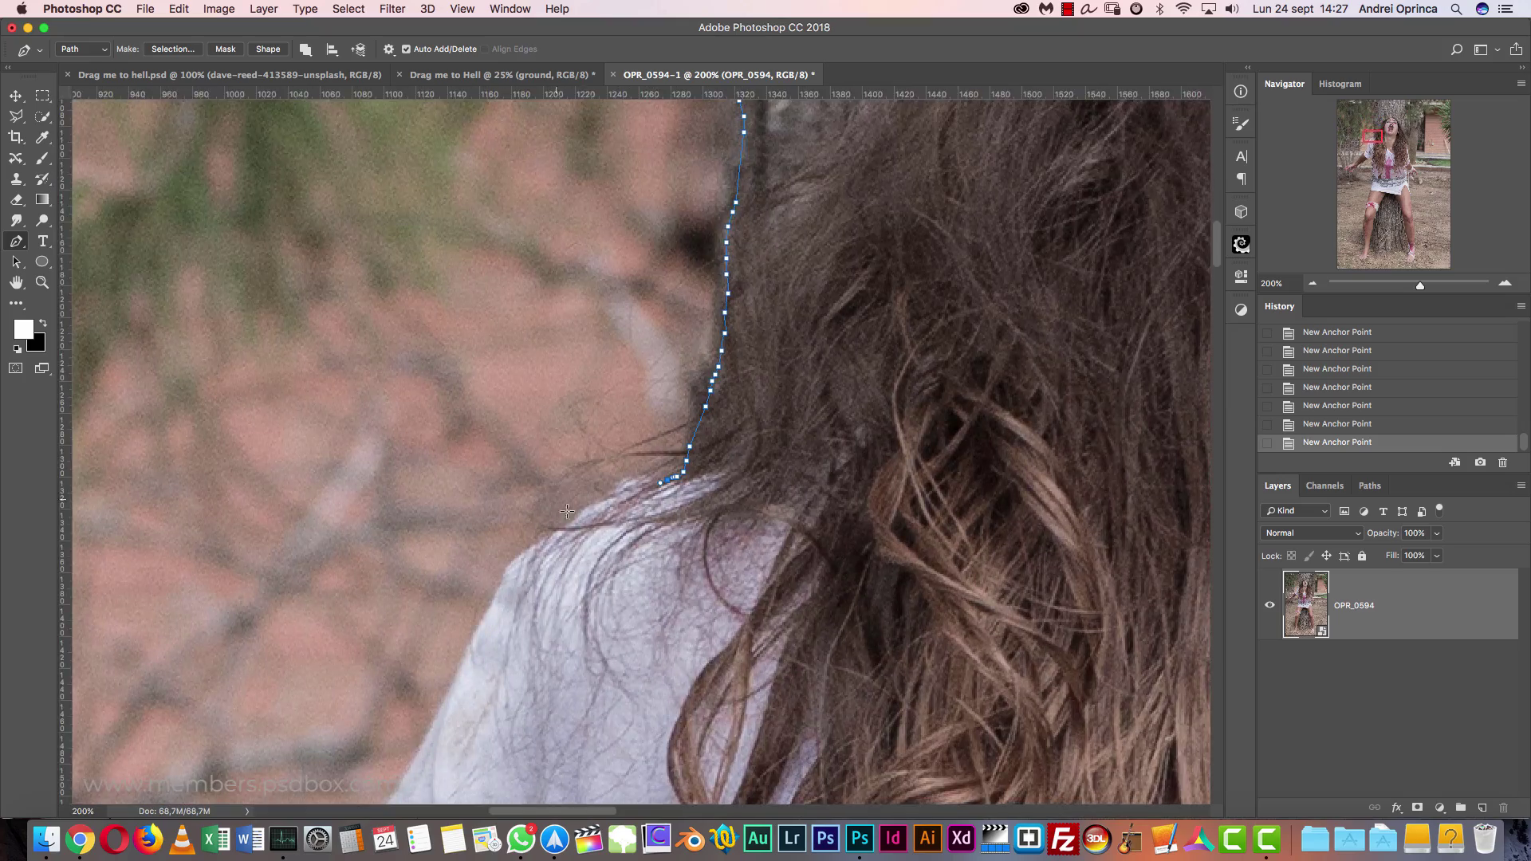
- Outline the shoulder and trace the path down the outer edge of the shirt sleeve
drag(669, 495, 838, 361)
drag(737, 386, 695, 424)
drag(679, 429, 672, 434)
scroll(640, 513, down, 5)
scroll(564, 588, down, 3)
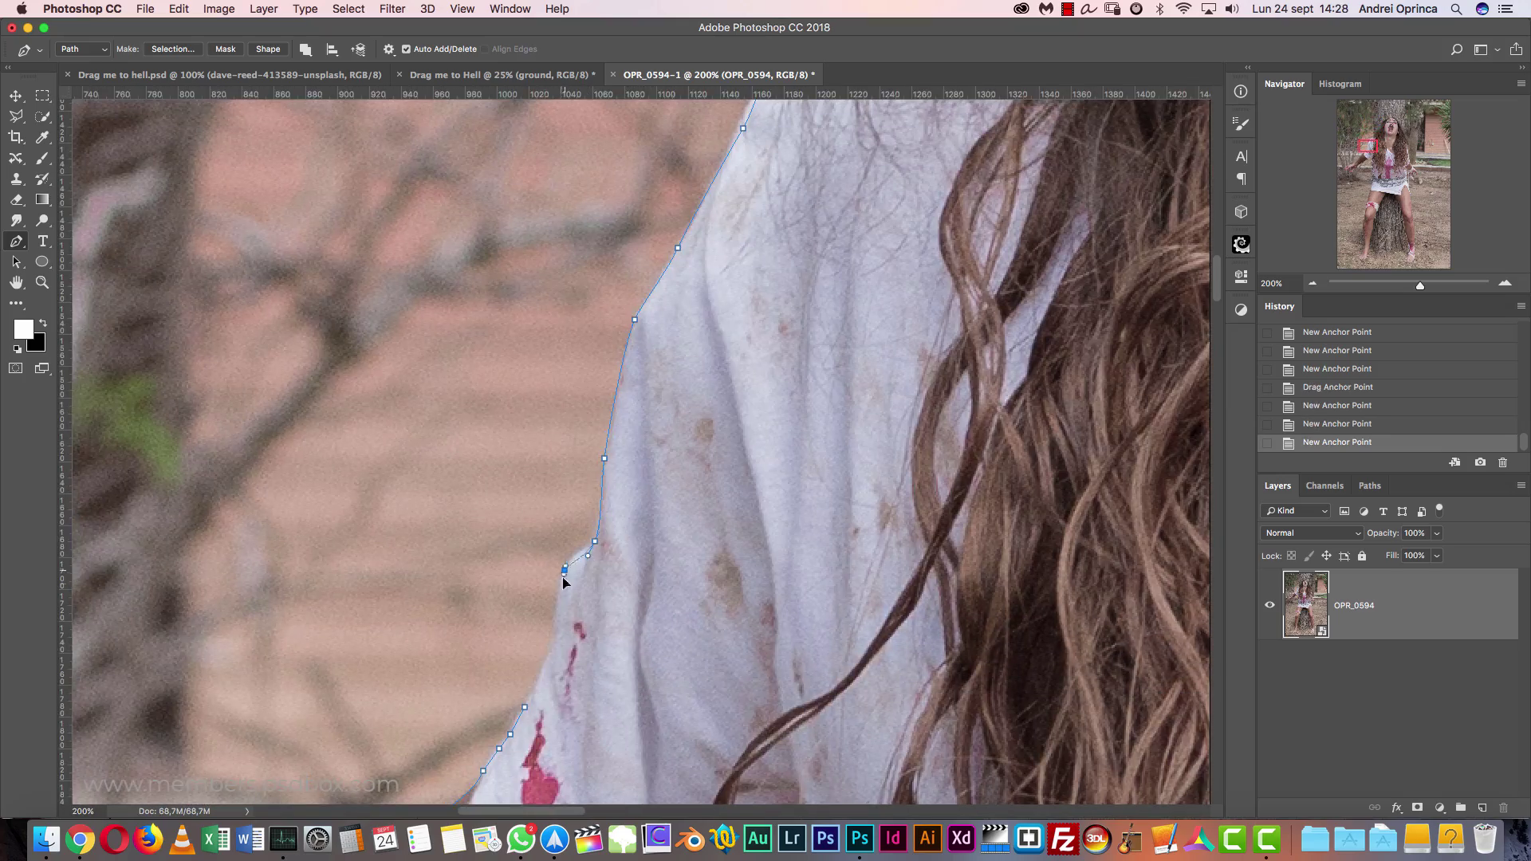
click(601, 558)
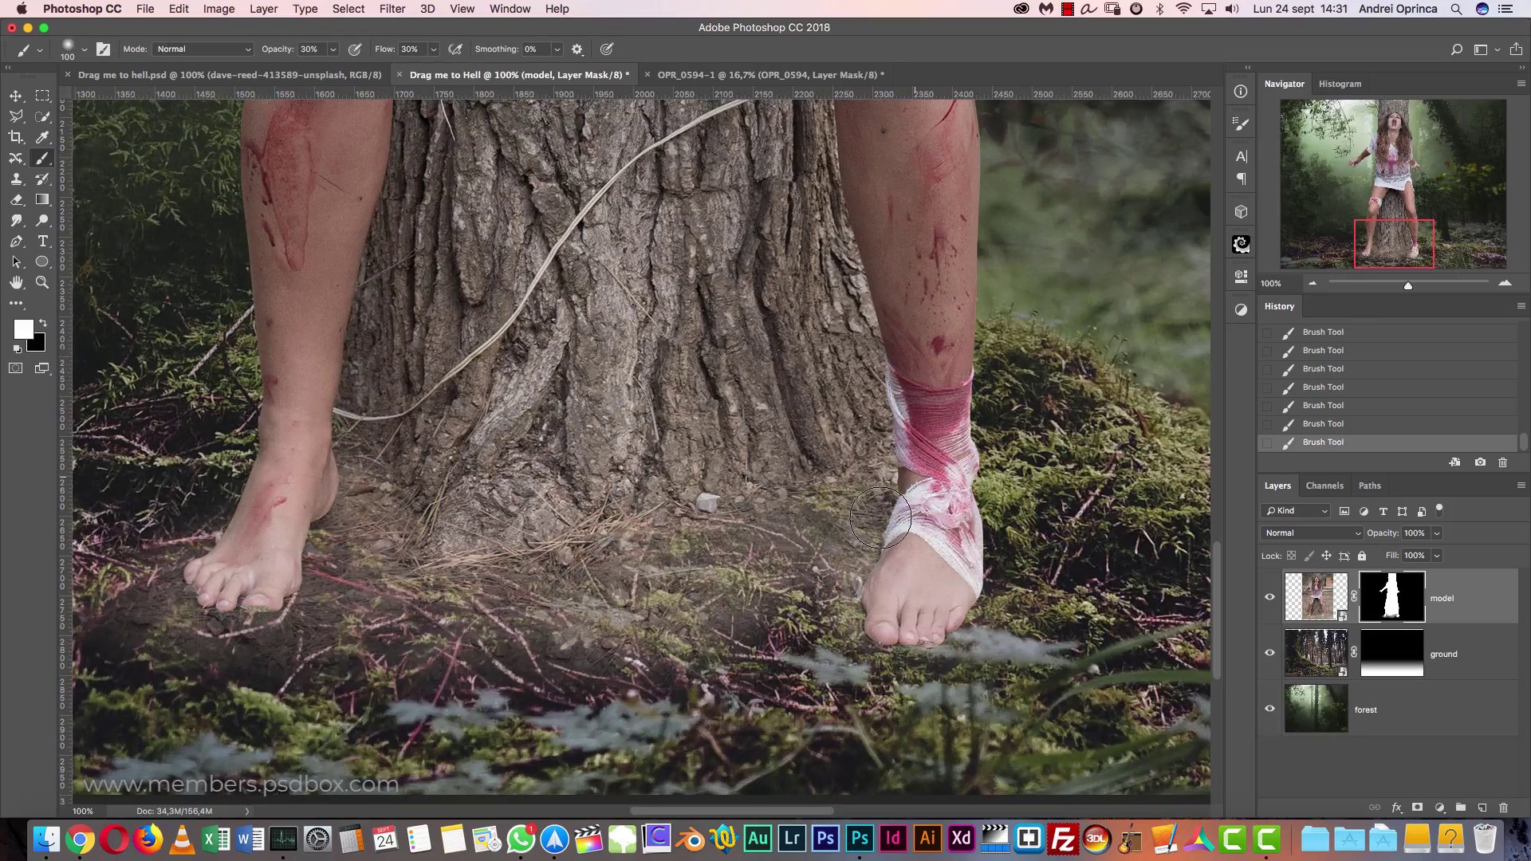
- Paint white on the model layer mask around and between the feet with a brush enlarged to 200 px to blend the ground
mouse_move(1006, 550)
mouse_down()
mouse_move(1007, 612)
mouse_move(1140, 550)
mouse_up()
mouse_move(527, 587)
mouse_down()
mouse_move(909, 553)
mouse_move(975, 578)
mouse_up()
key(bracketright)
key(bracketright)
key(bracketright)
key(bracketright)
drag(933, 638, 590, 638)
drag(590, 472, 505, 480)
drag(1060, 566, 441, 558)
drag(686, 614, 462, 634)
drag(446, 646, 650, 642)
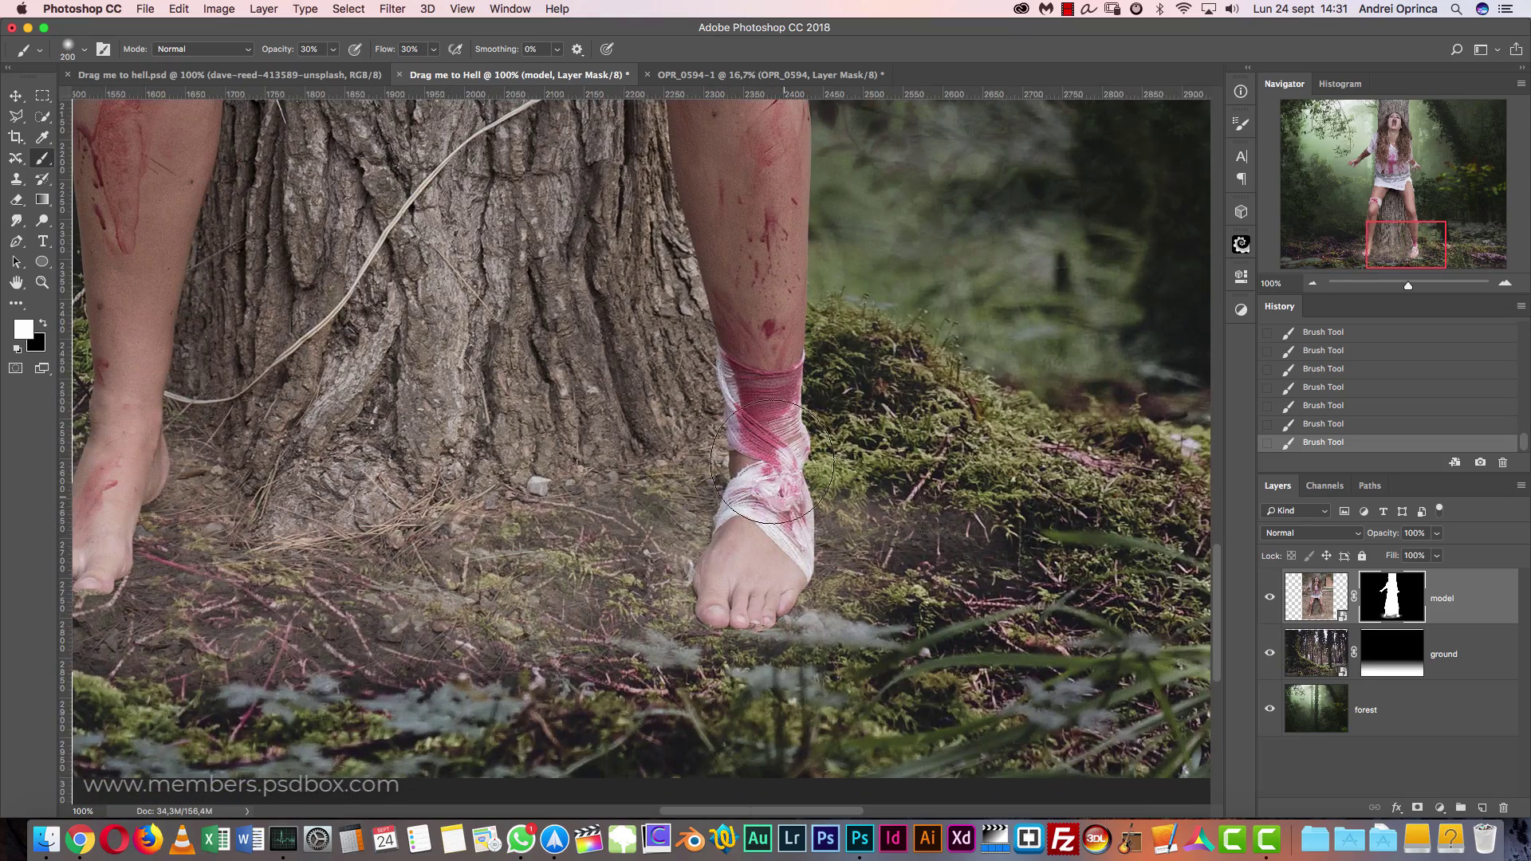
- Paint more white on the model mask beside the bandaged foot and across the tree base to refine the ground transition
drag(861, 463, 885, 510)
drag(626, 550, 570, 549)
mouse_move(160, 558)
mouse_down()
mouse_move(801, 498)
mouse_move(802, 451)
mouse_up()
key(bracketleft)
drag(240, 479, 423, 481)
scroll(422, 482, right, 10)
scroll(422, 482, right, 6)
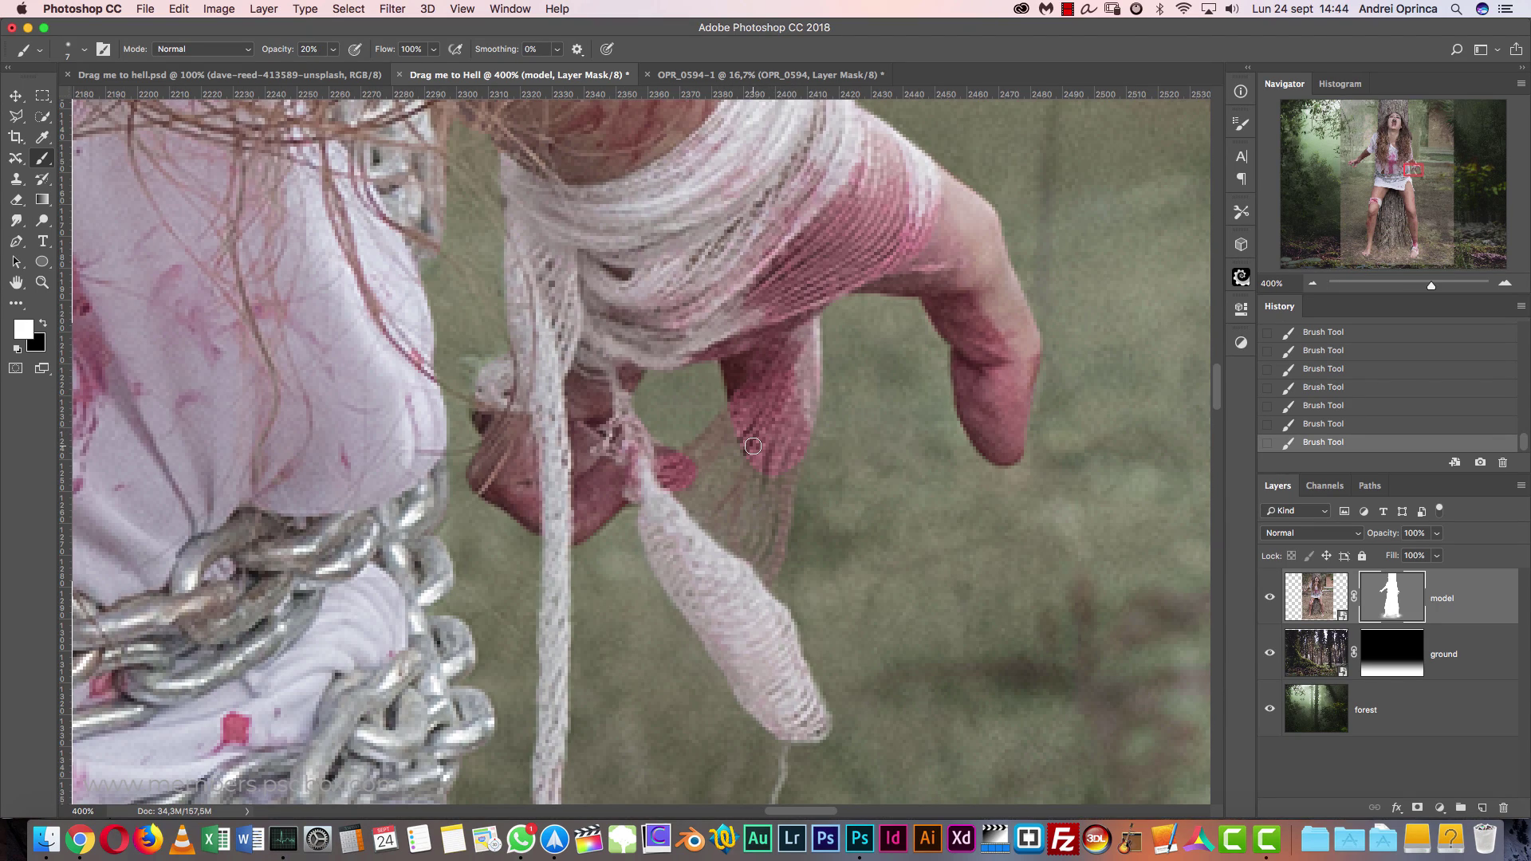
- Prepare a soft round brush at 8 px, 20% opacity and 30% flow for the mesh bandage under the hand
right_click(769, 415)
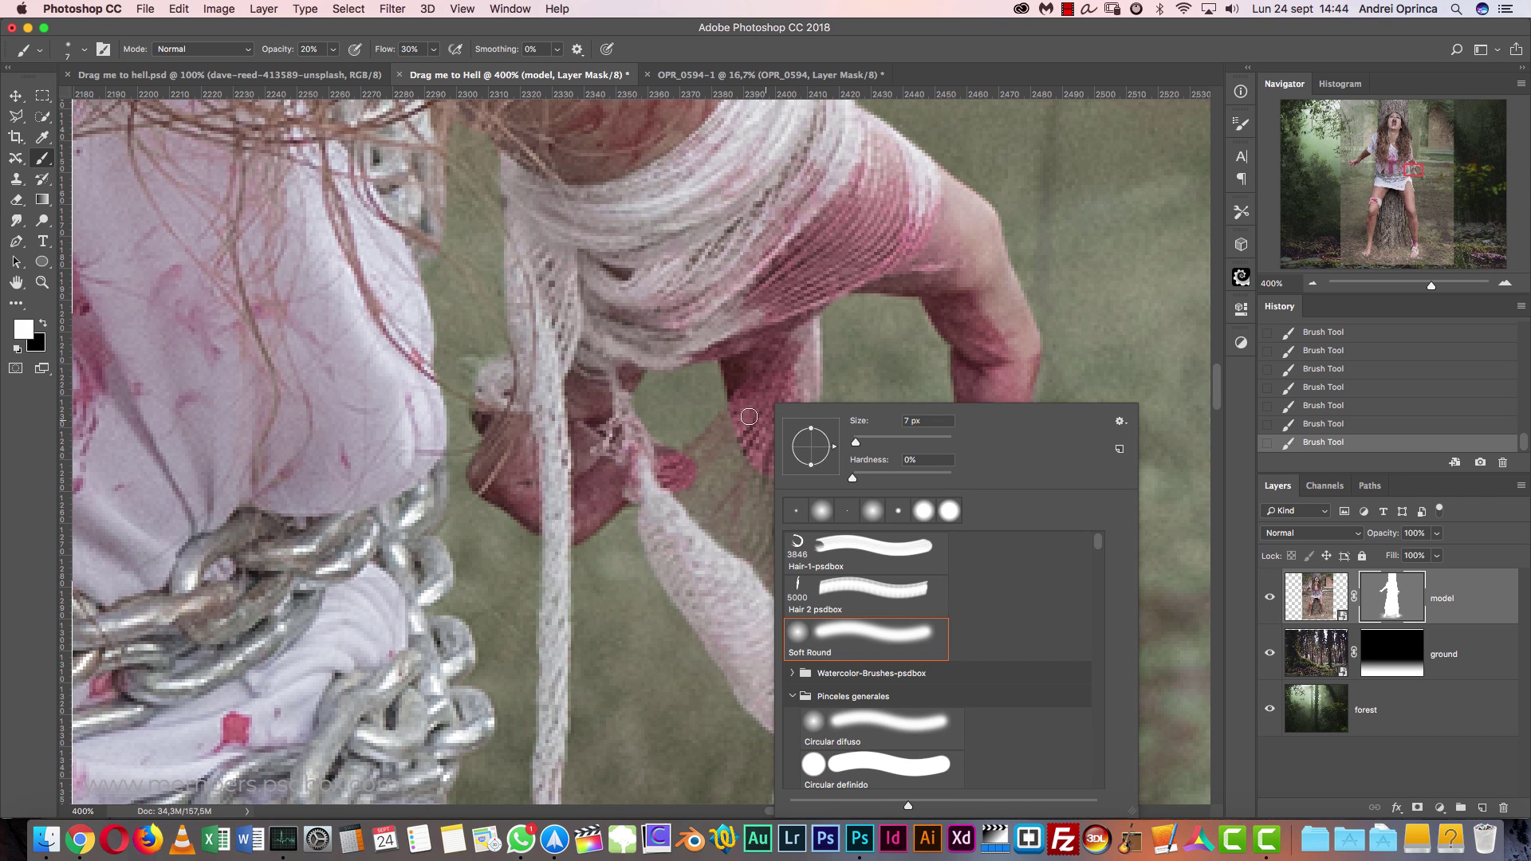
click(739, 418)
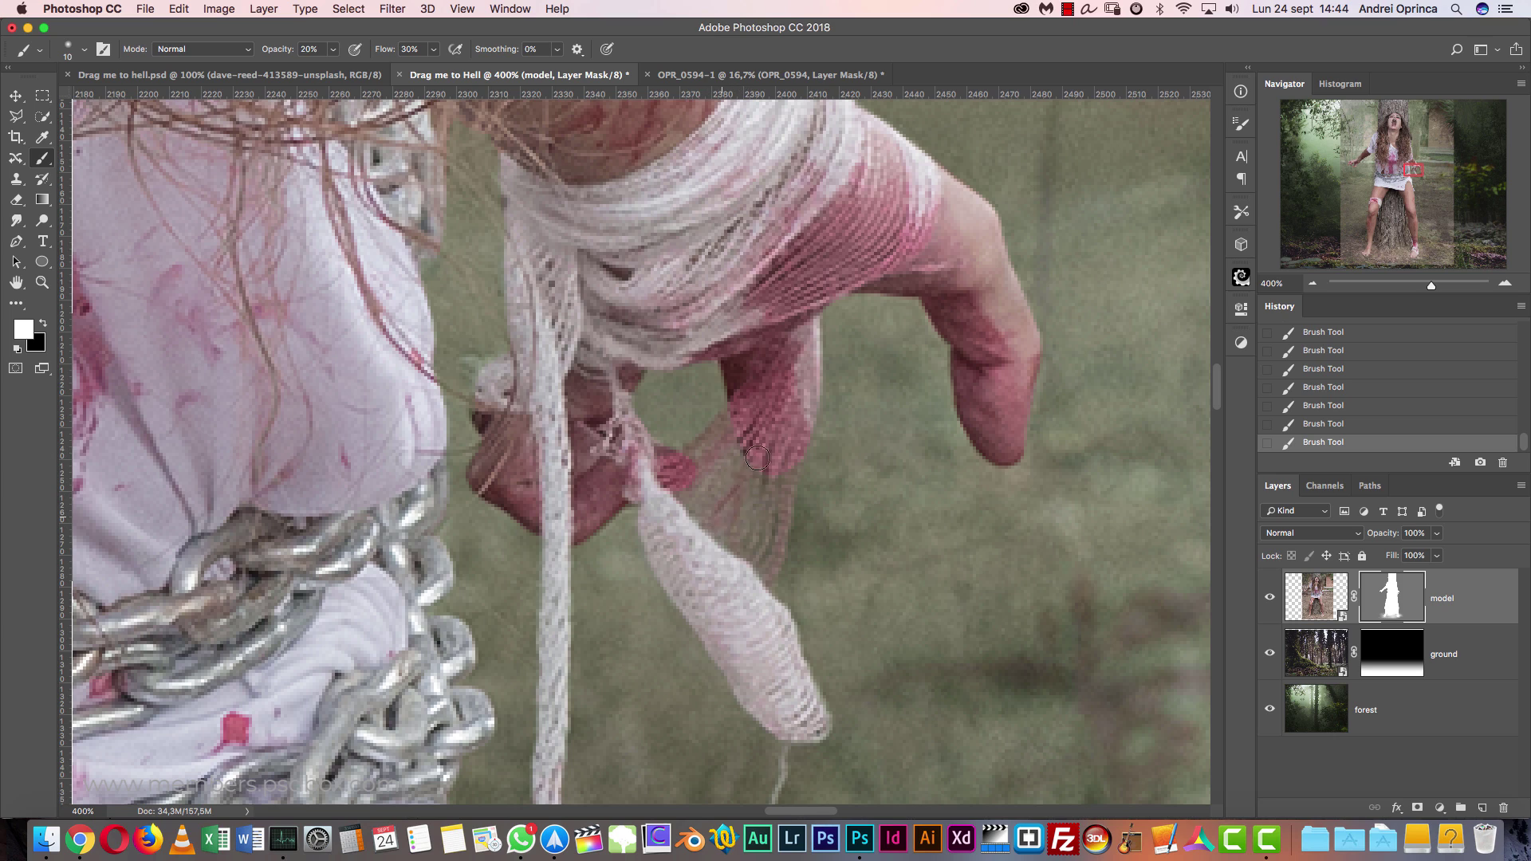
key(bracketleft)
key(super+1)
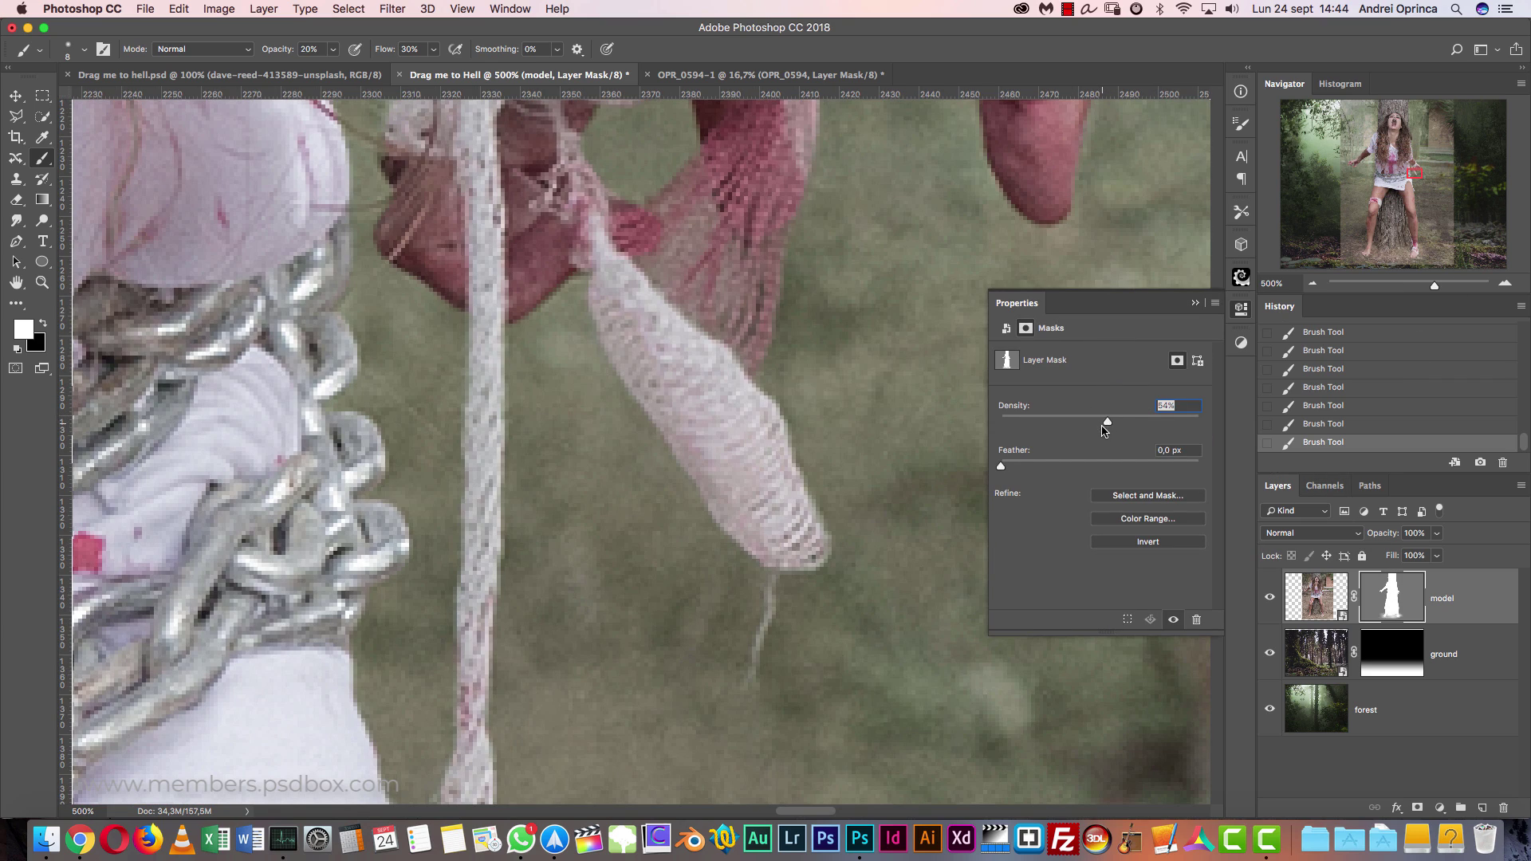
- Set the model mask's density to 100% and paint white over the faded mesh beside the hanging bandage
drag(1103, 430, 1231, 429)
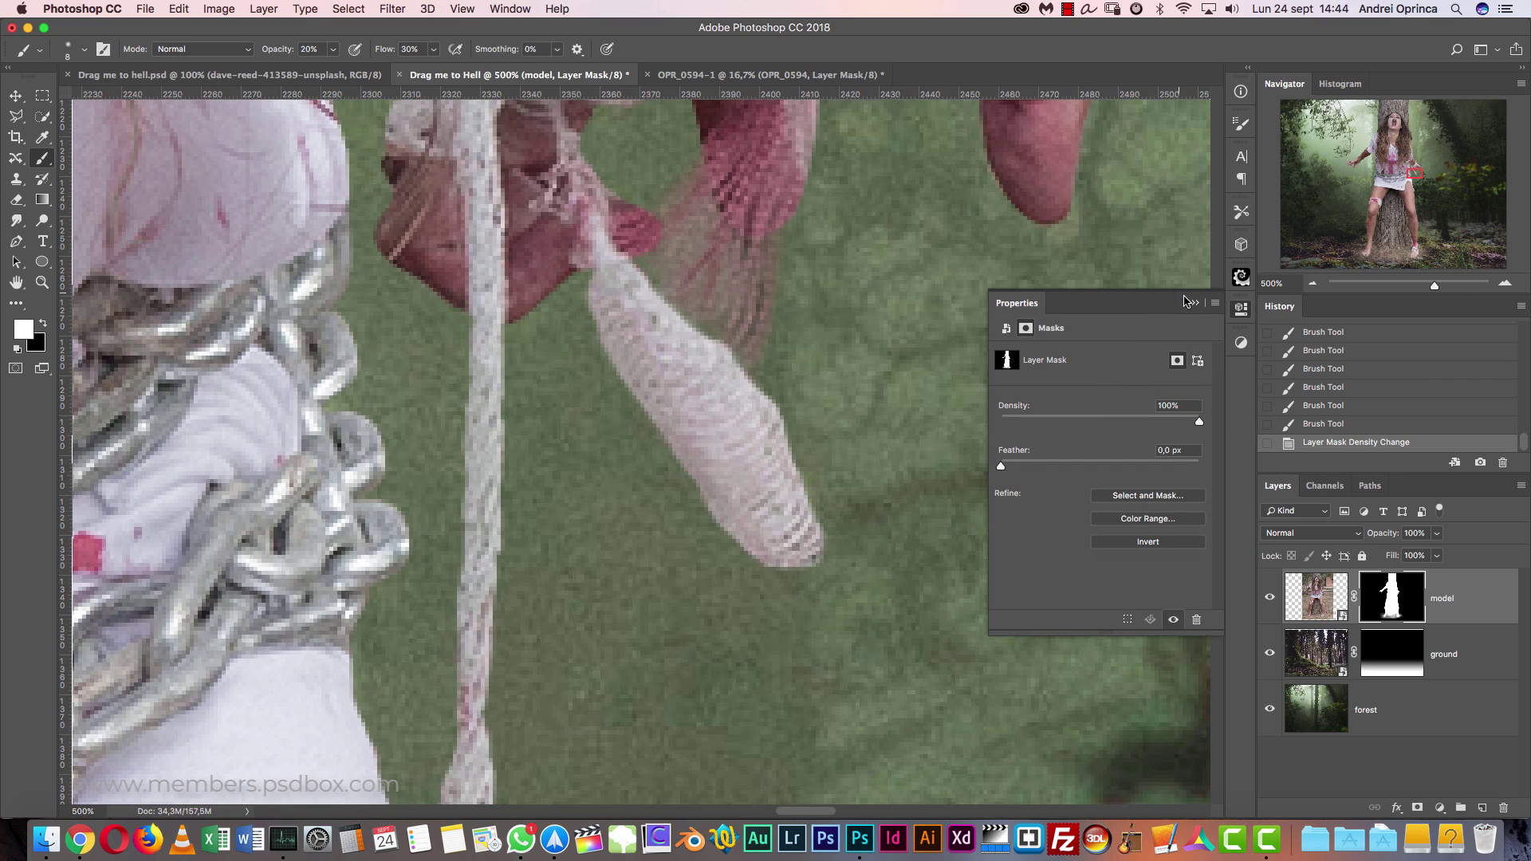
click(1190, 303)
click(643, 261)
click(647, 266)
click(660, 283)
click(681, 301)
click(688, 309)
click(695, 319)
drag(717, 326, 717, 349)
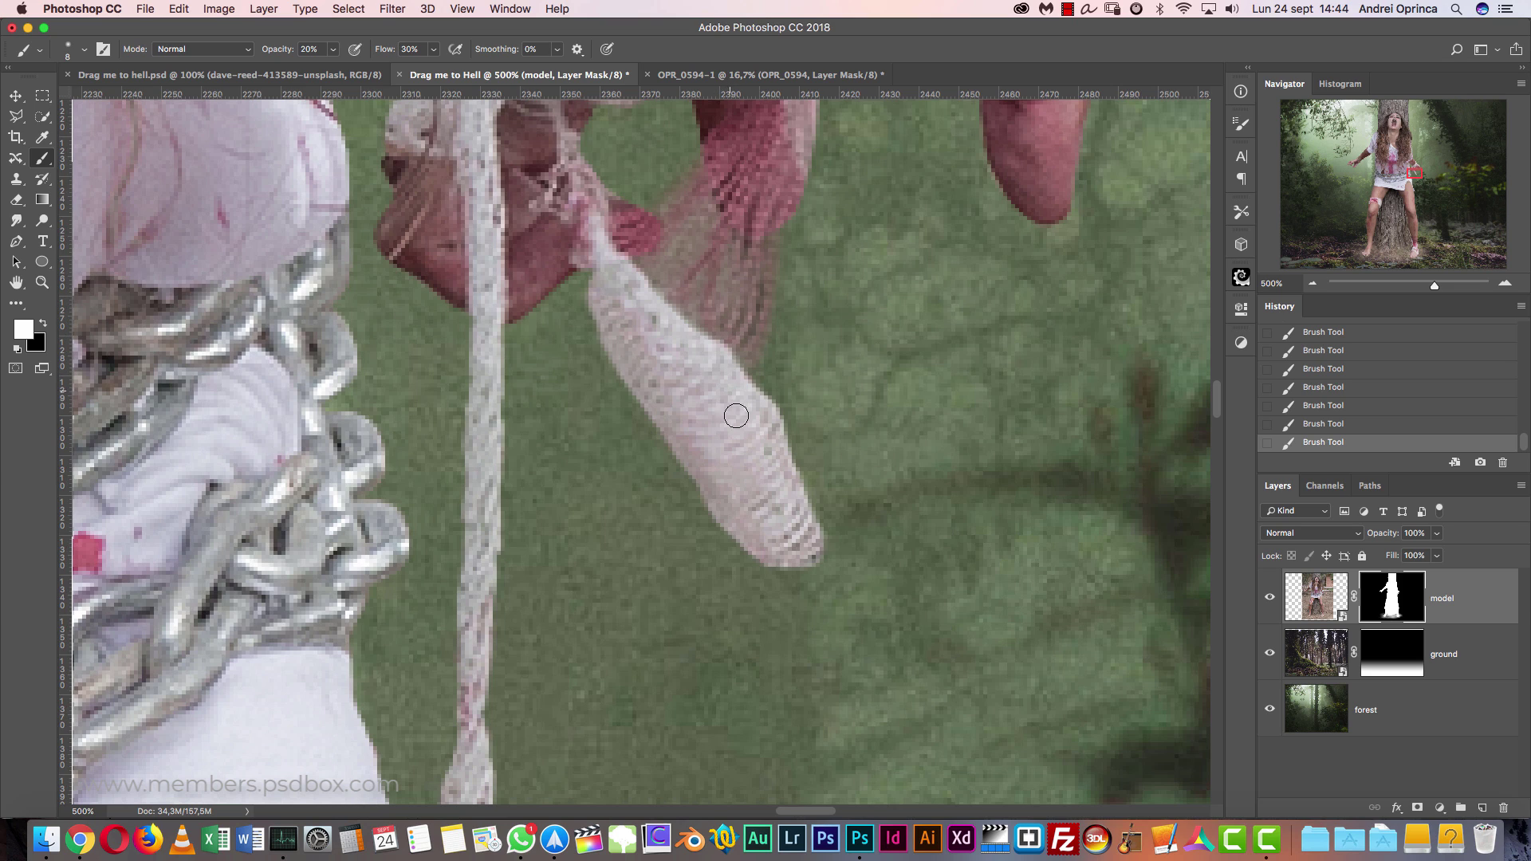
- Lower the density of the model layer mask to 27%
click(1436, 533)
mouse_move(1439, 552)
mouse_down()
mouse_move(1371, 553)
mouse_move(1442, 559)
mouse_up()
double_click(1400, 588)
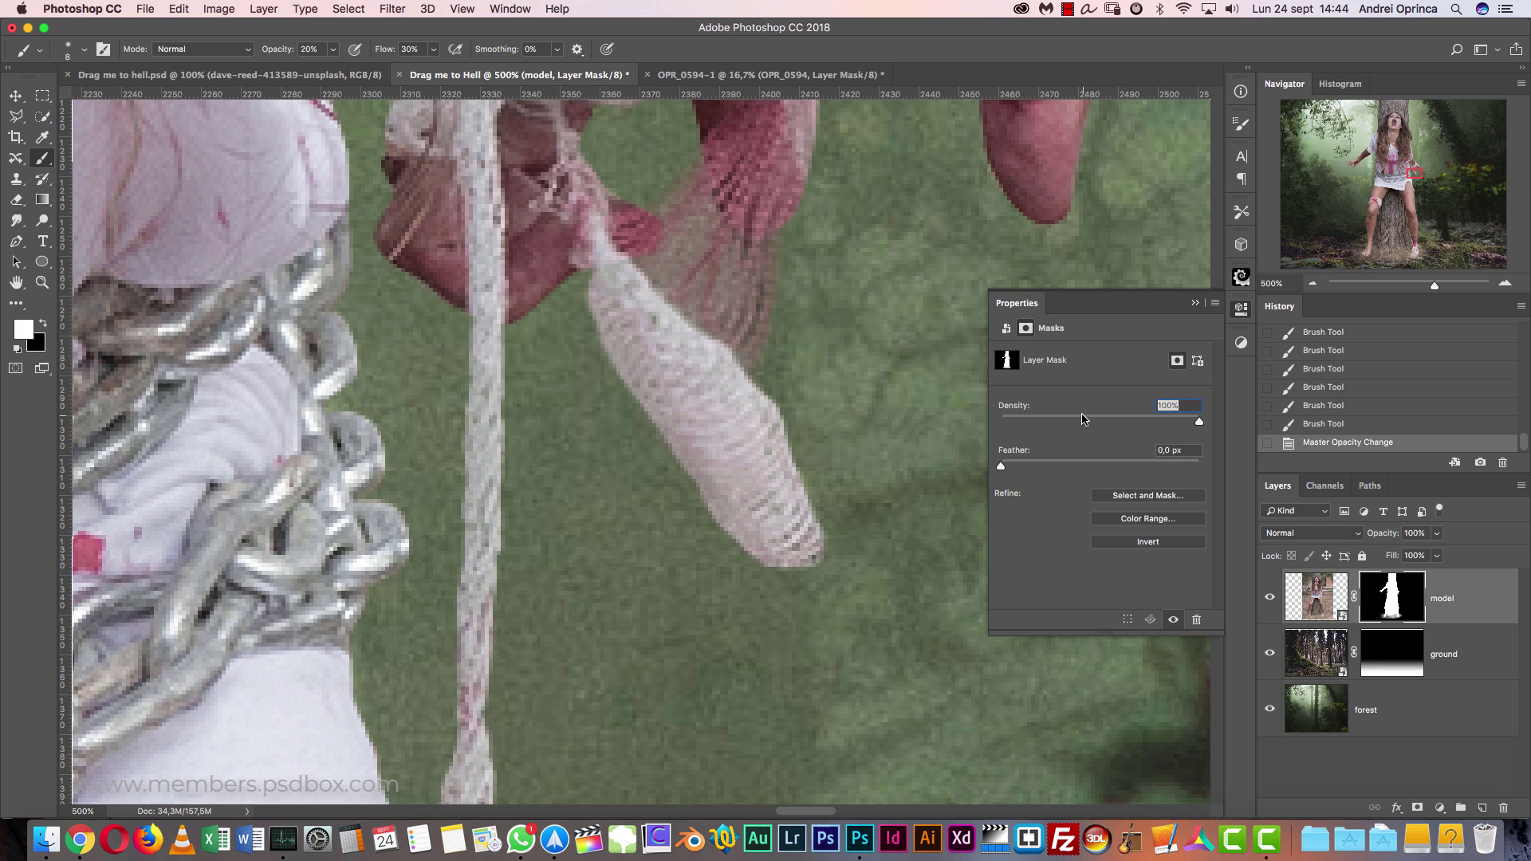
drag(1083, 418, 1053, 418)
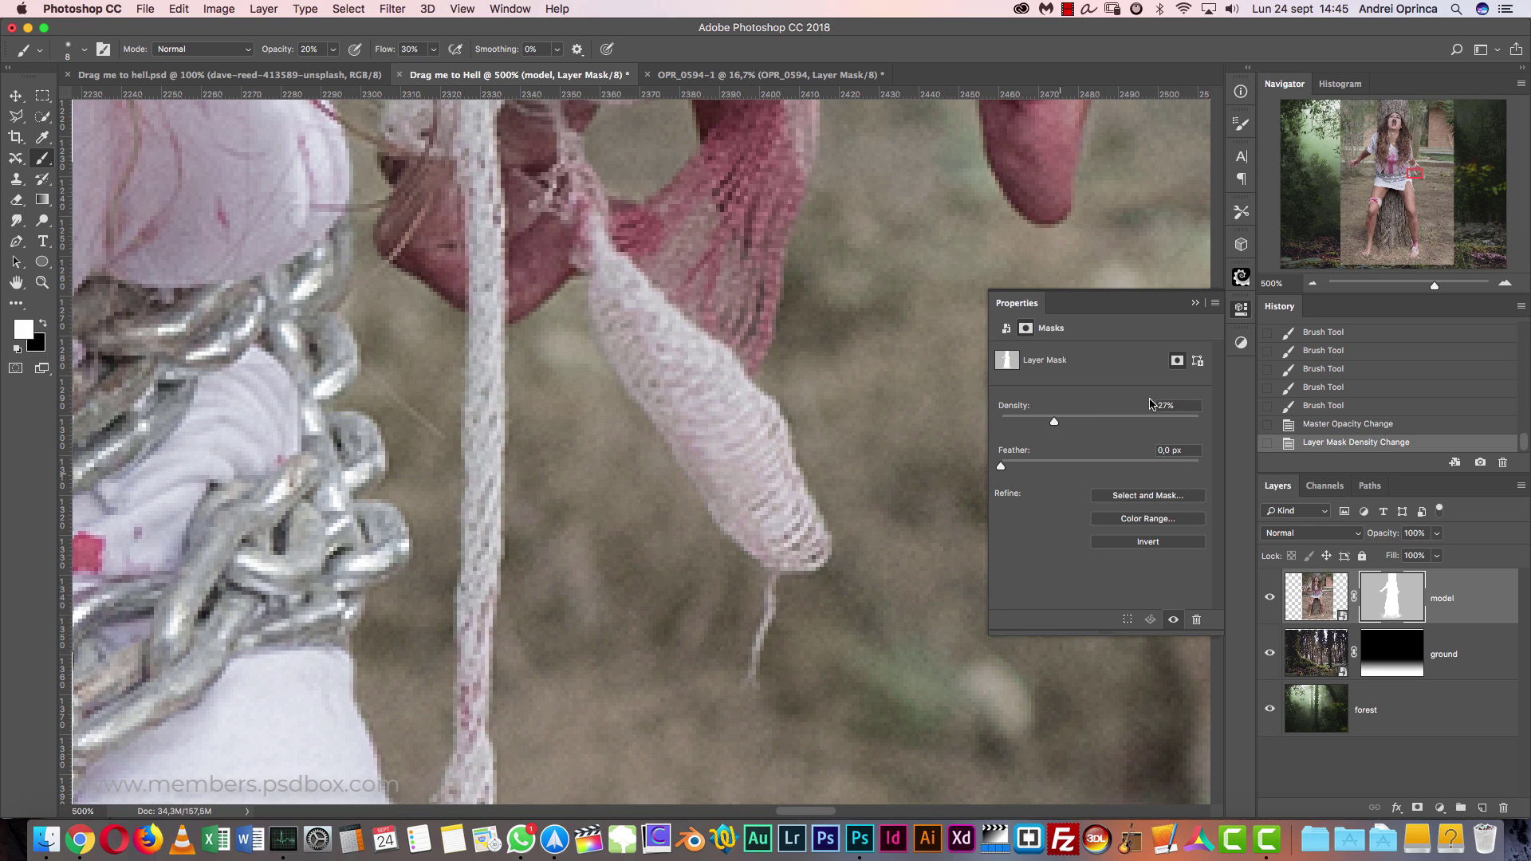
click(1195, 303)
- Paint the loose thread below the hanging bandage into the mask with a hard 1–2 px brush at 100% opacity and flow
click(1504, 284)
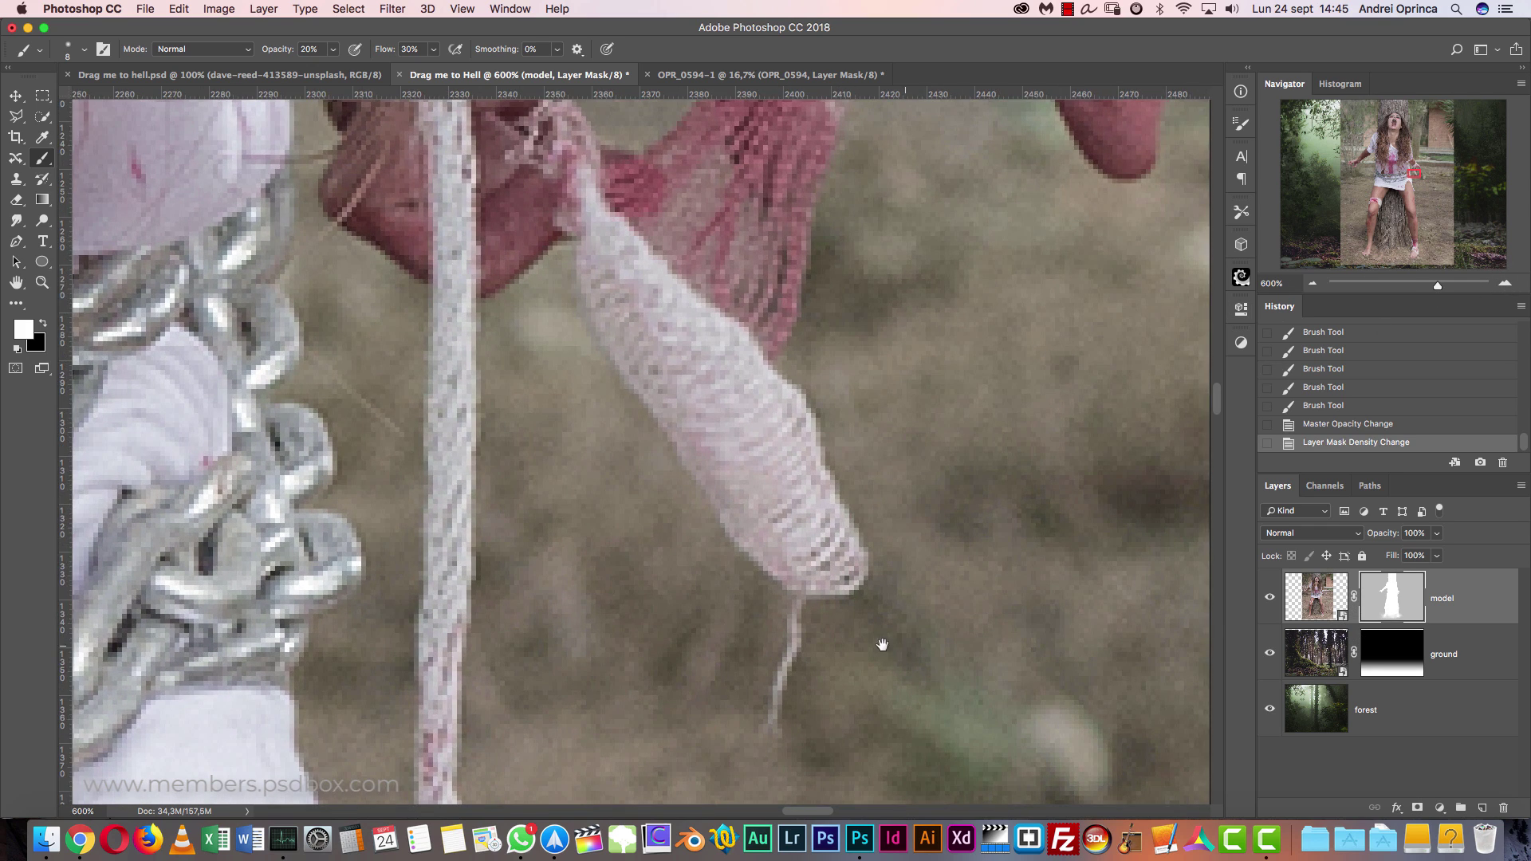
drag(882, 642, 750, 373)
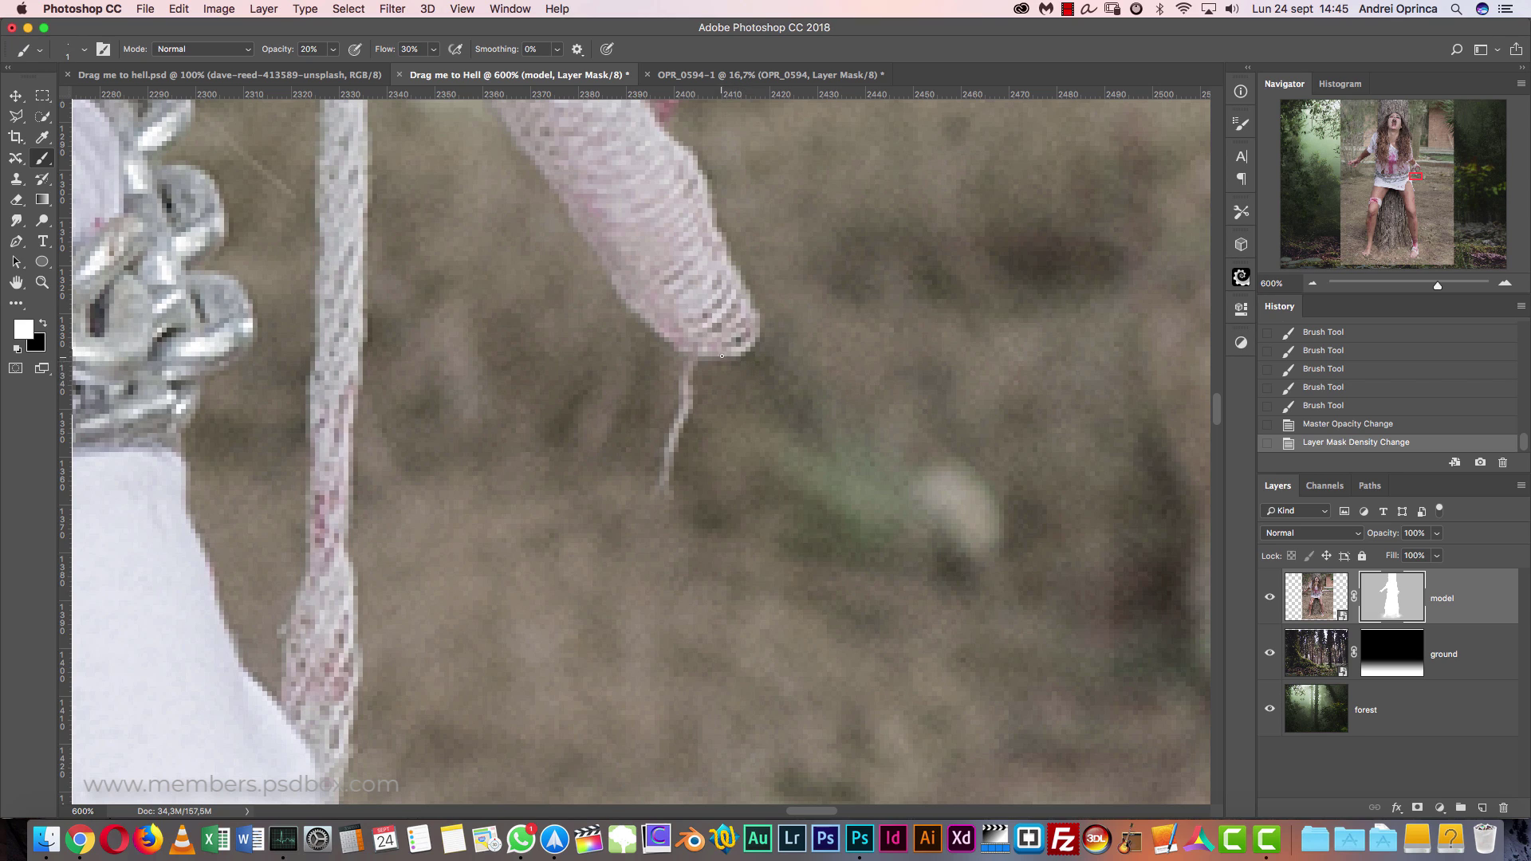
right_click(773, 359)
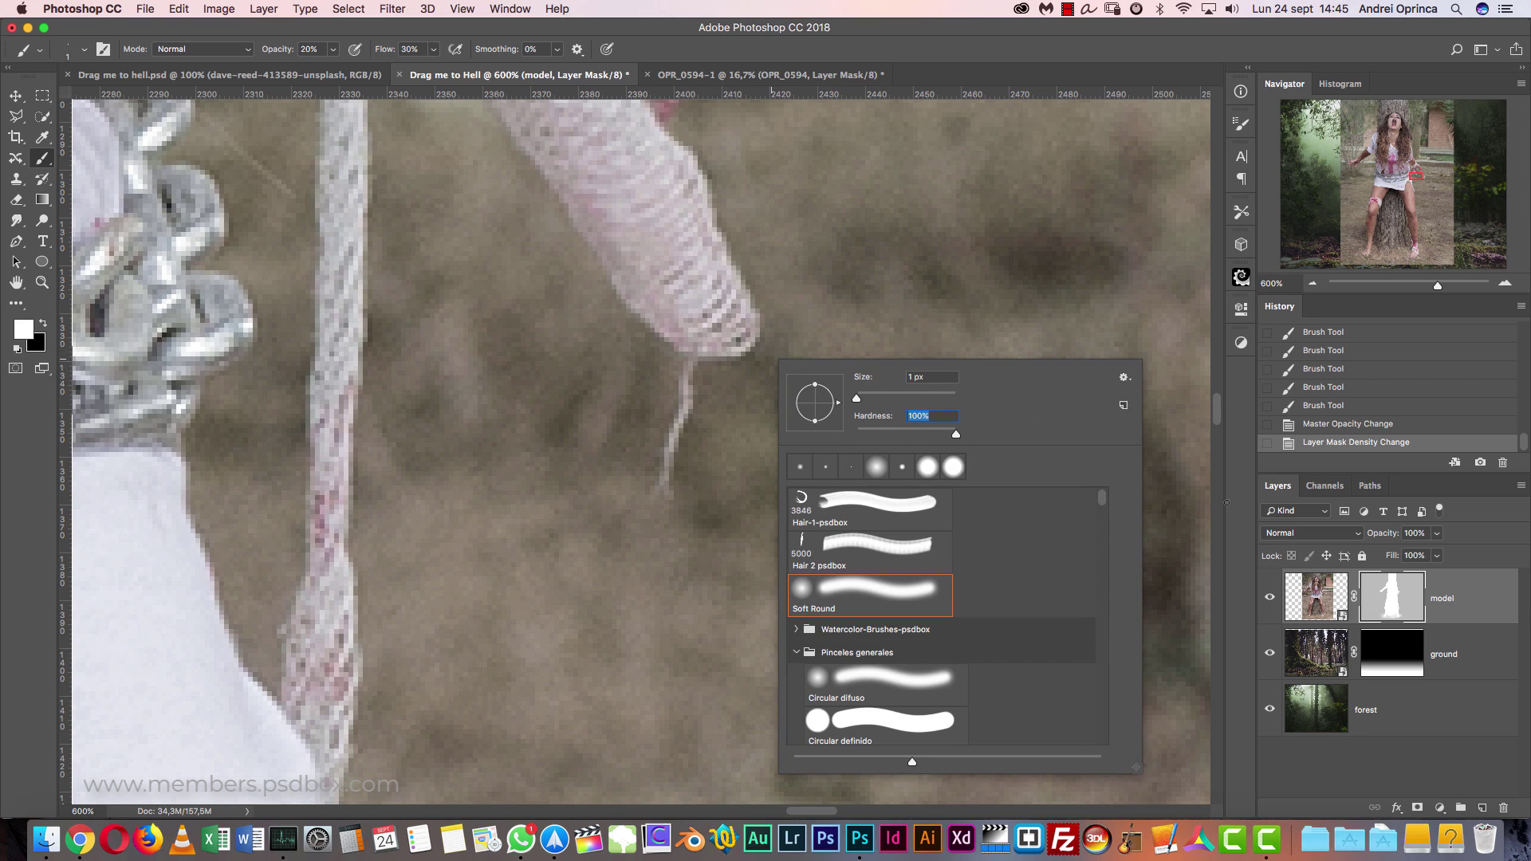
click(1342, 589)
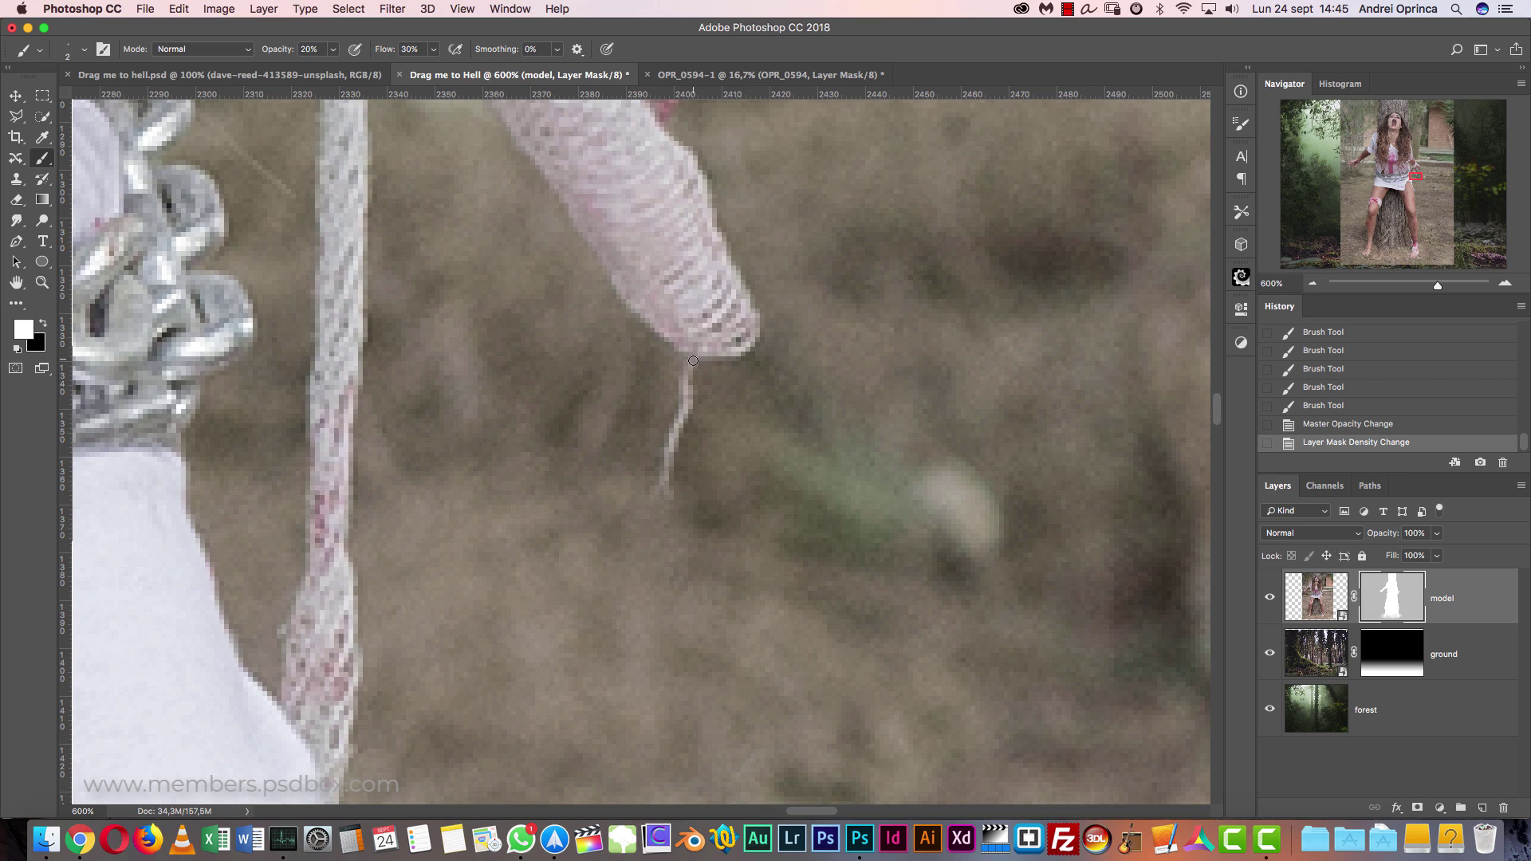
drag(686, 376, 688, 378)
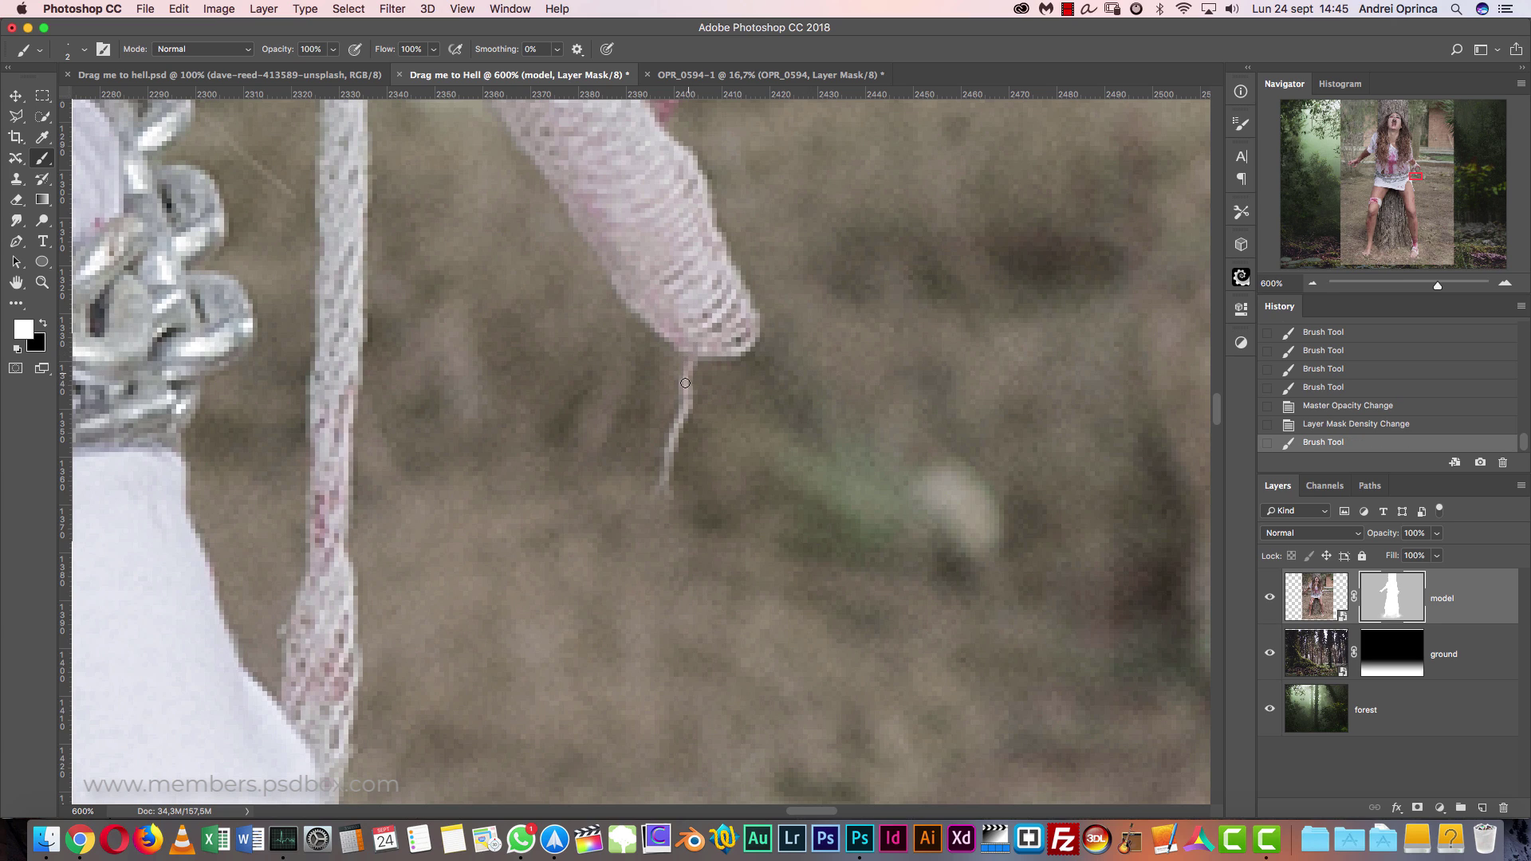
key(bracketleft)
mouse_move(686, 407)
mouse_down()
mouse_move(666, 482)
mouse_move(671, 438)
mouse_up()
drag(674, 430, 688, 382)
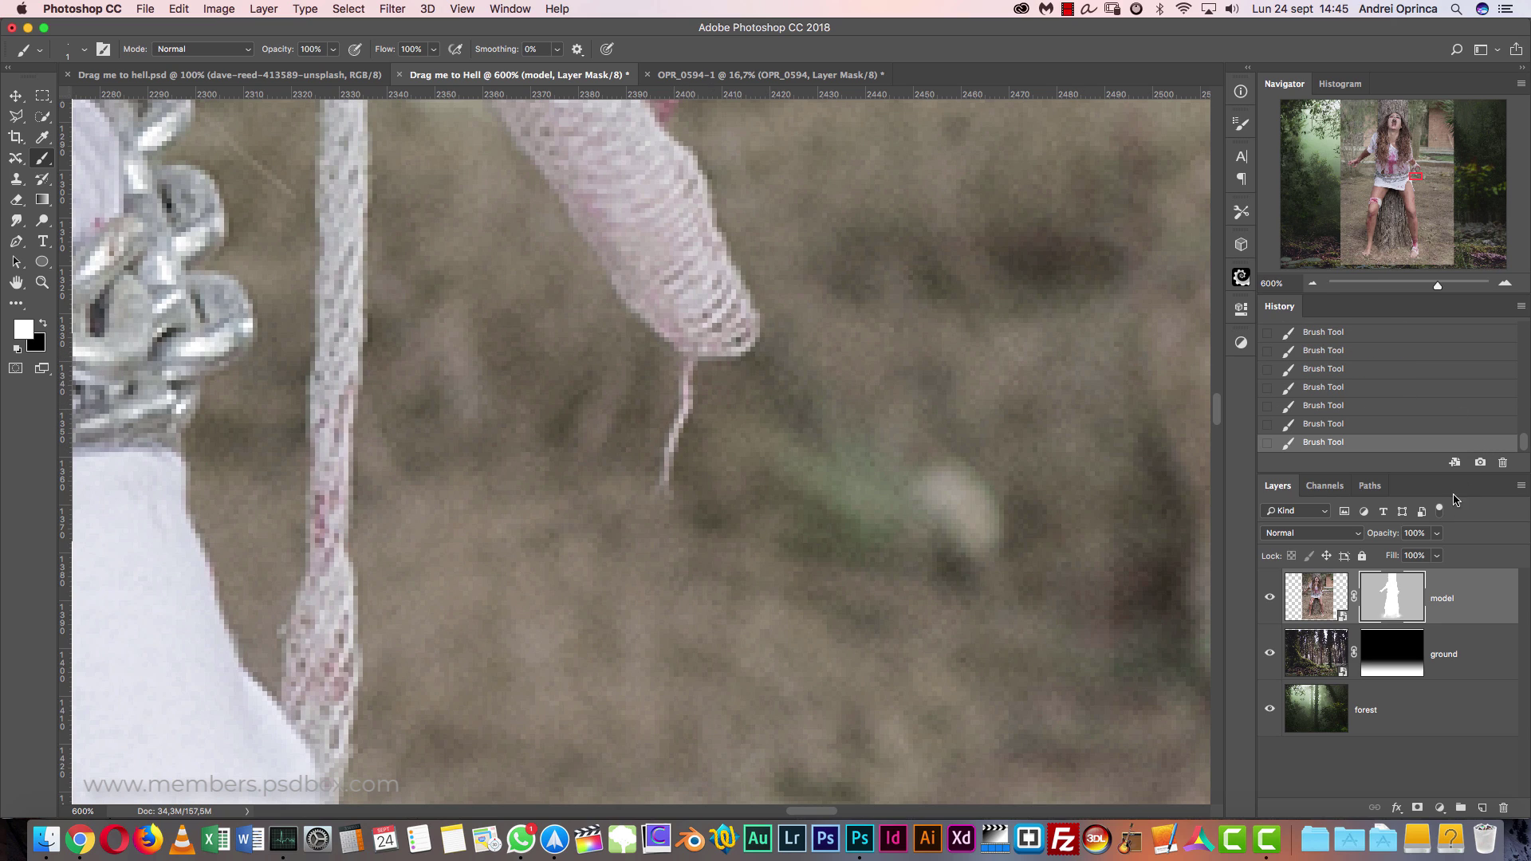
- Restore the model layer mask's density to 100%
double_click(1403, 598)
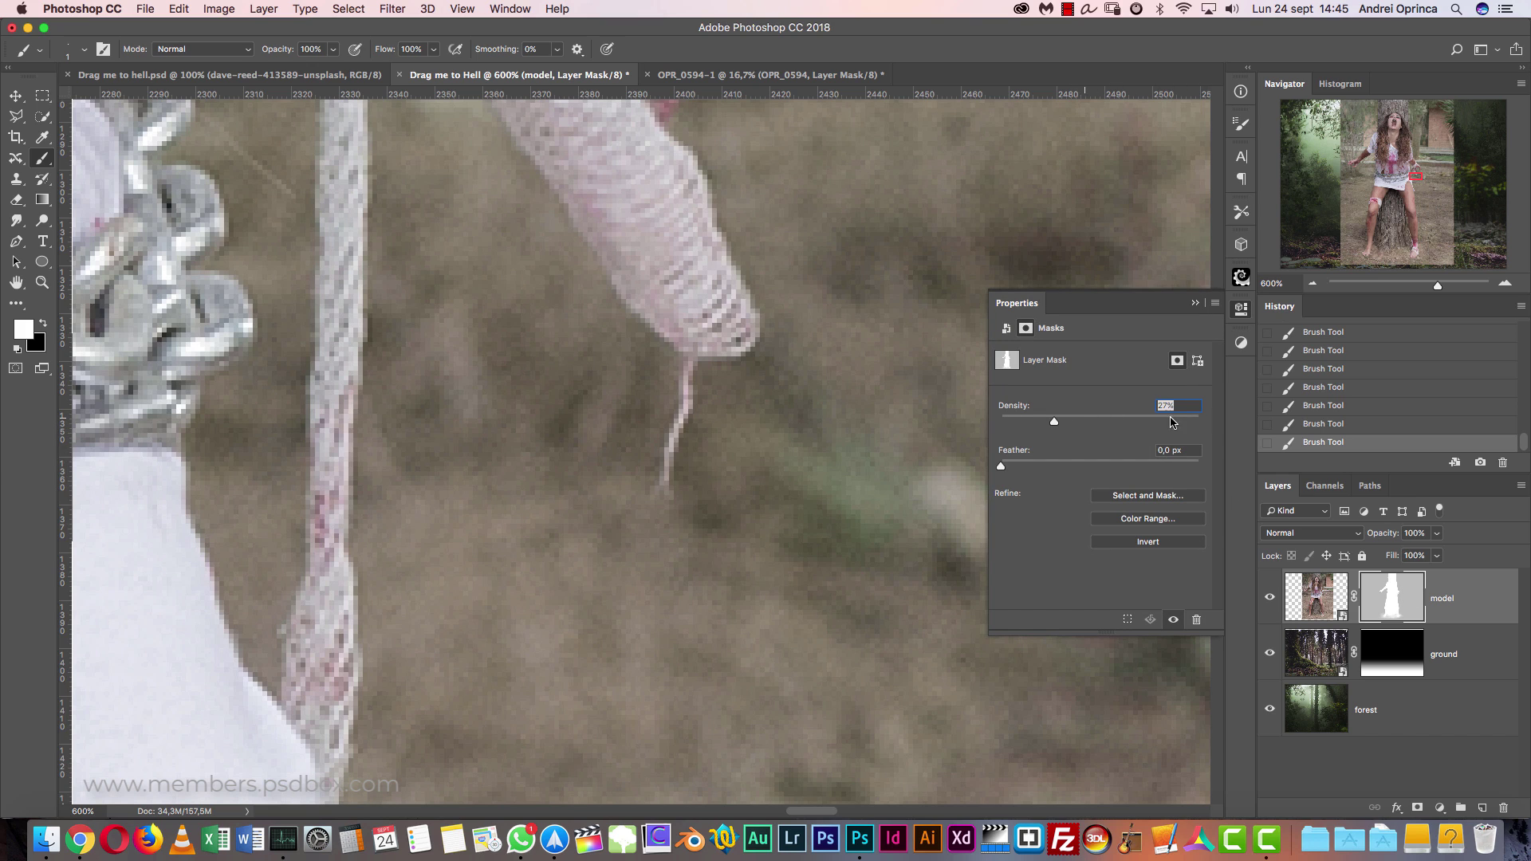
text(100)
key(Return)
click(1196, 302)
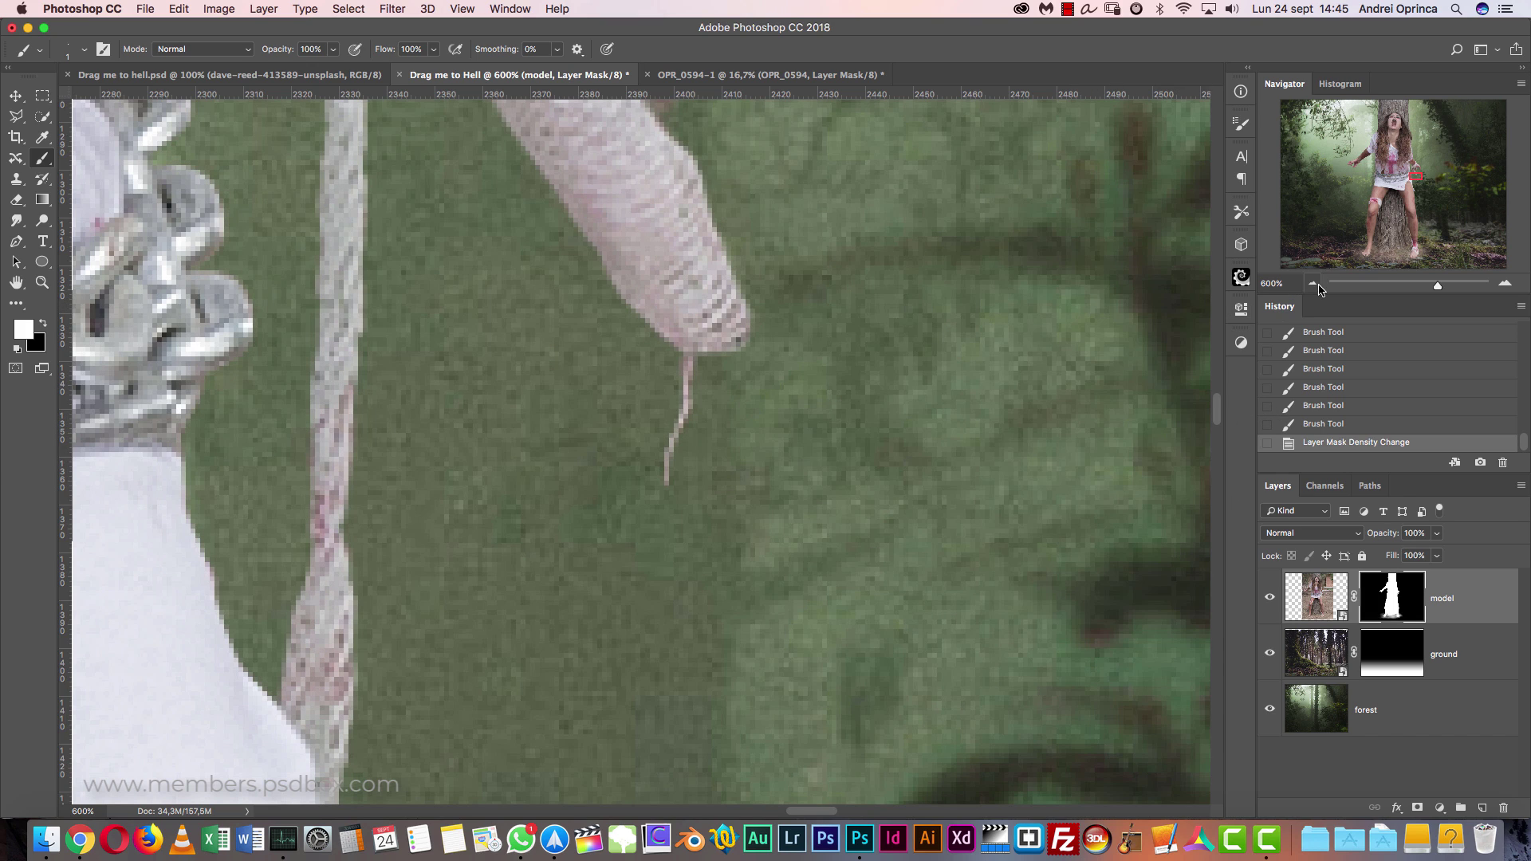
- Paint white on the model mask in the gap between the torso and the bandaged wrist with a 30 px brush at 30% opacity and flow
click(1313, 284)
click(1313, 284)
click(1313, 284)
click(1313, 283)
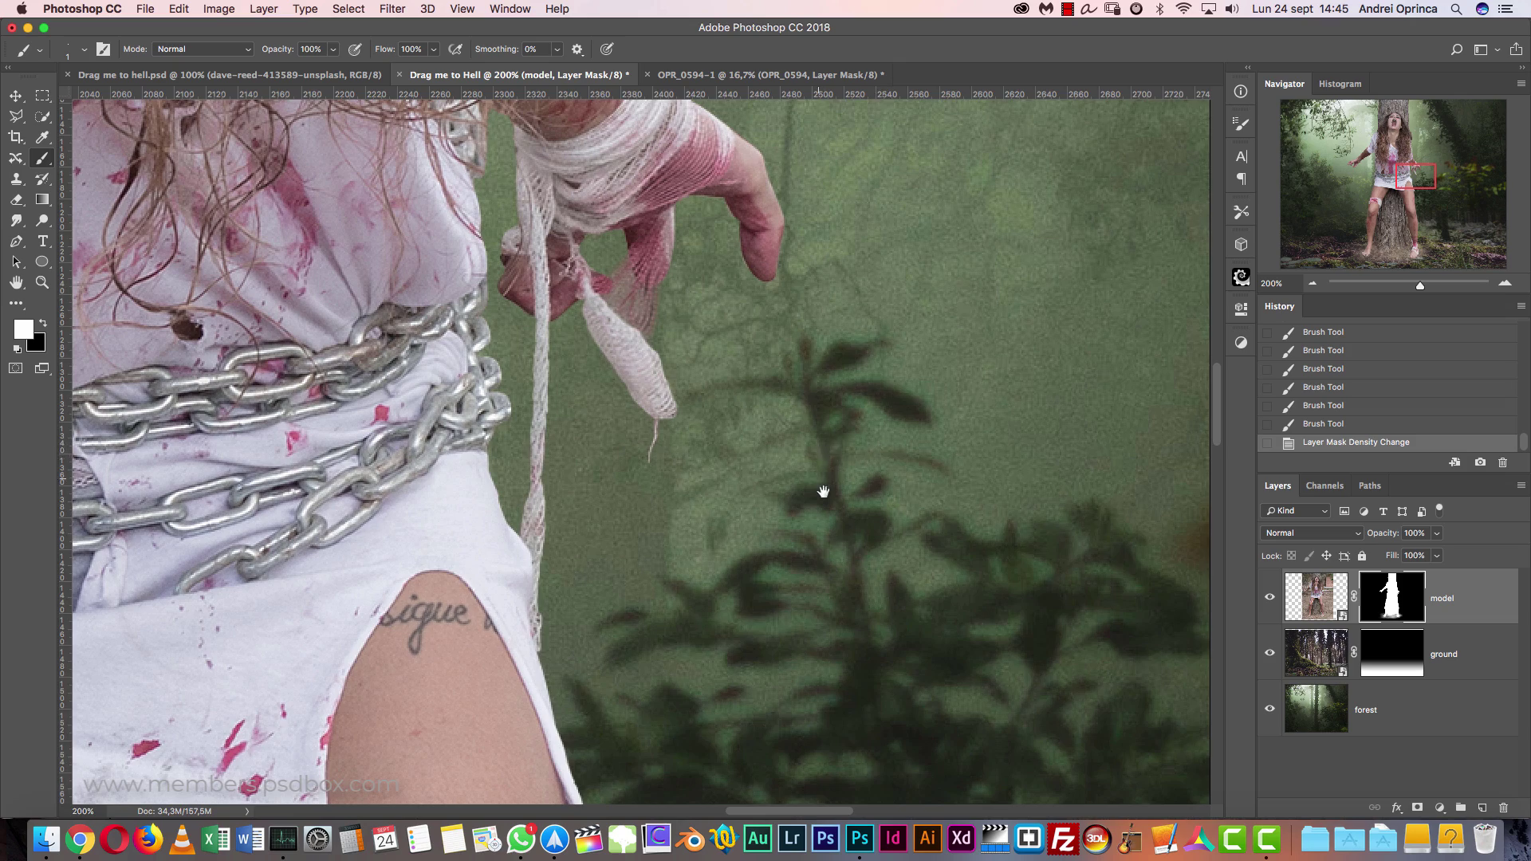
scroll(820, 495, up, 5)
scroll(821, 495, left, 5)
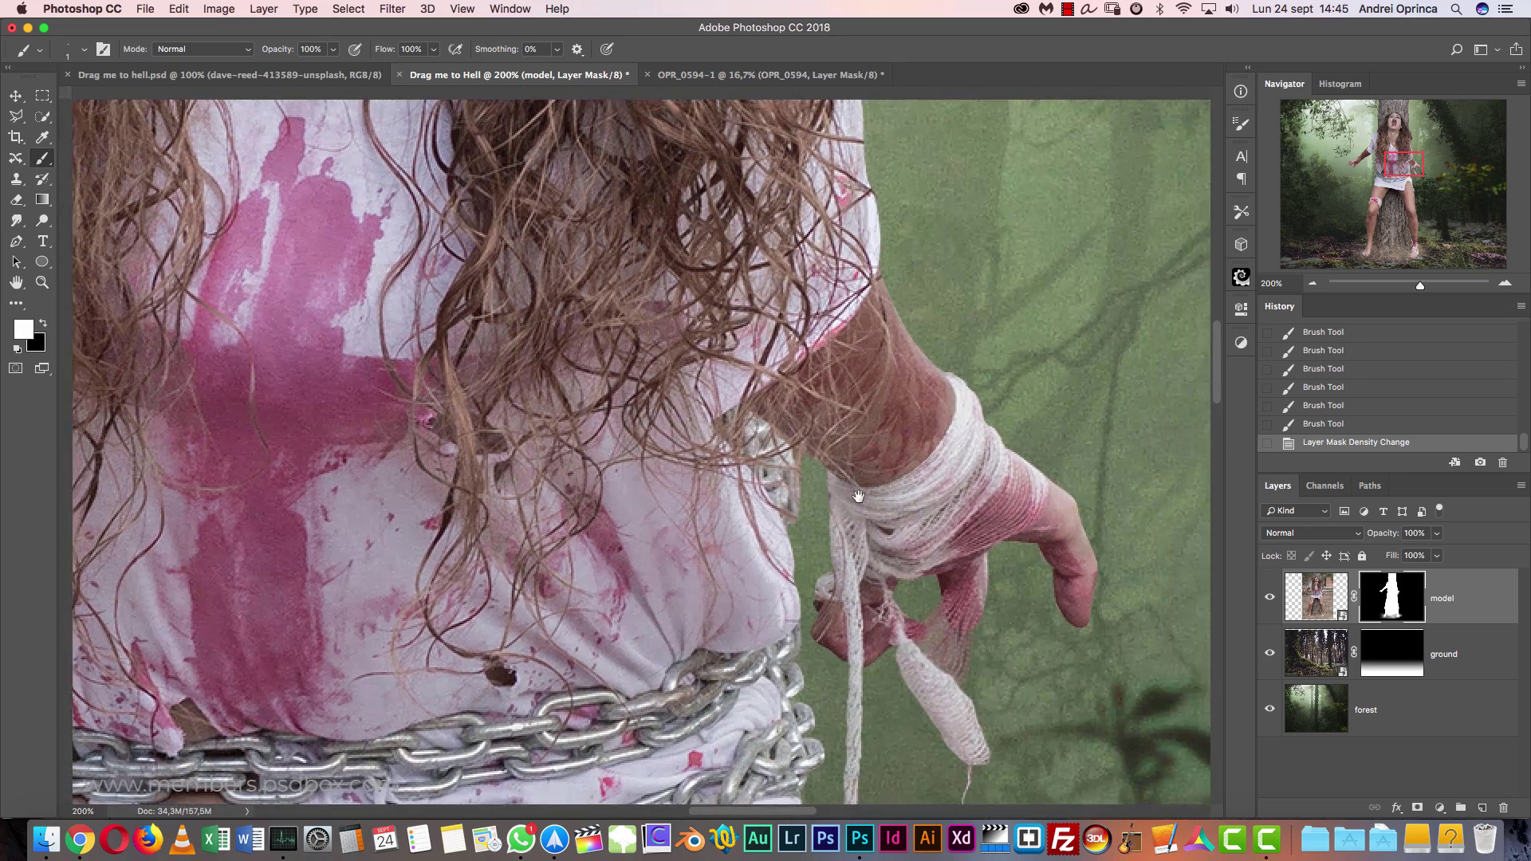
drag(858, 496, 848, 497)
key(bracketright)
key(bracketright)
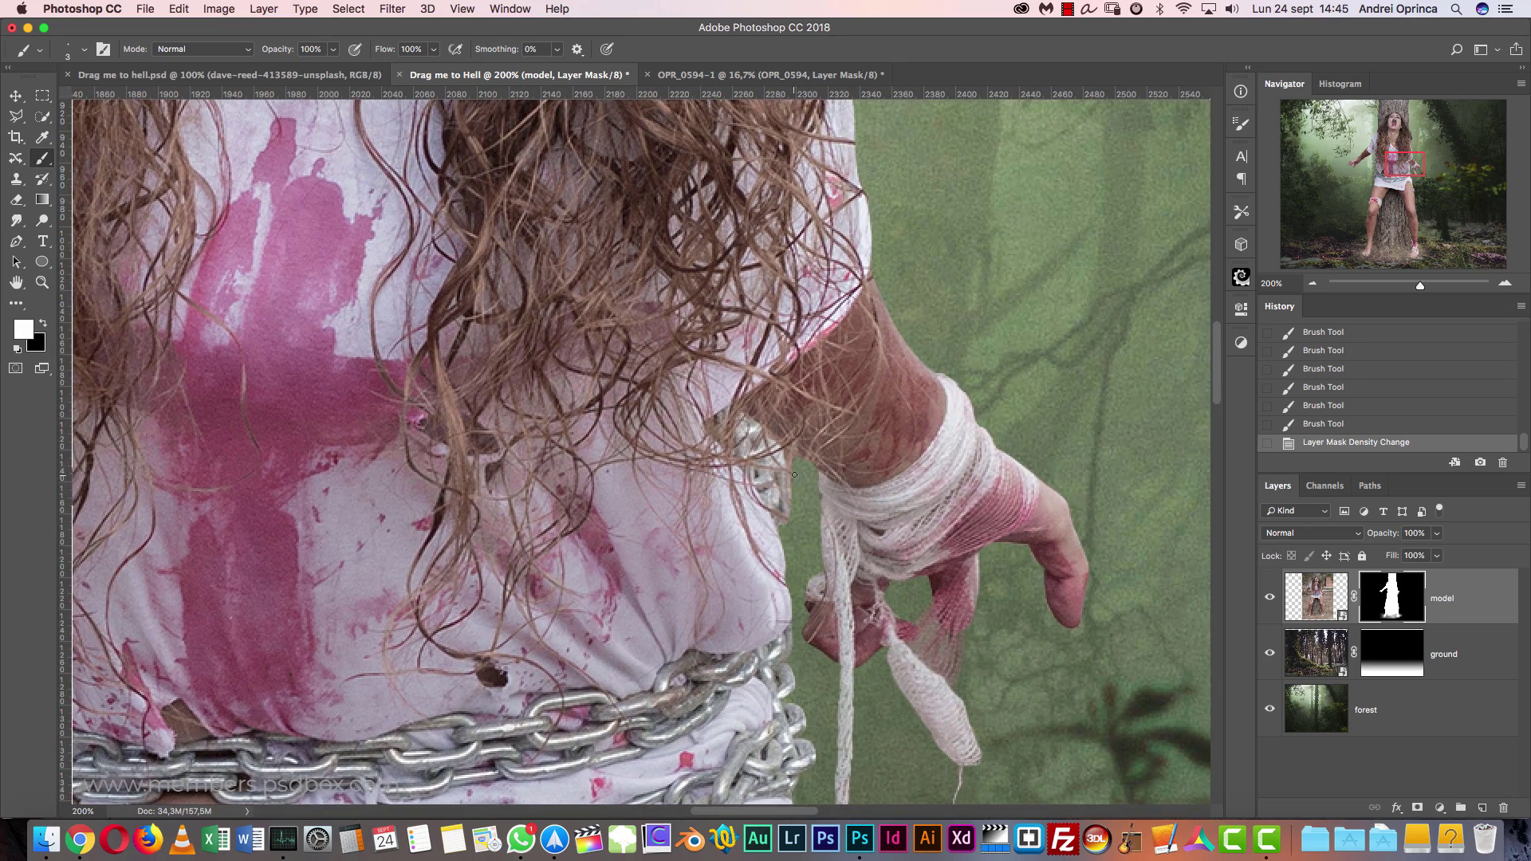
key(bracketright)
key(bracketright)
key(bracketright)
key(bracketright)
key(bracketright)
key(bracketright)
scroll(829, 486, down, 2)
scroll(829, 486, right, 2)
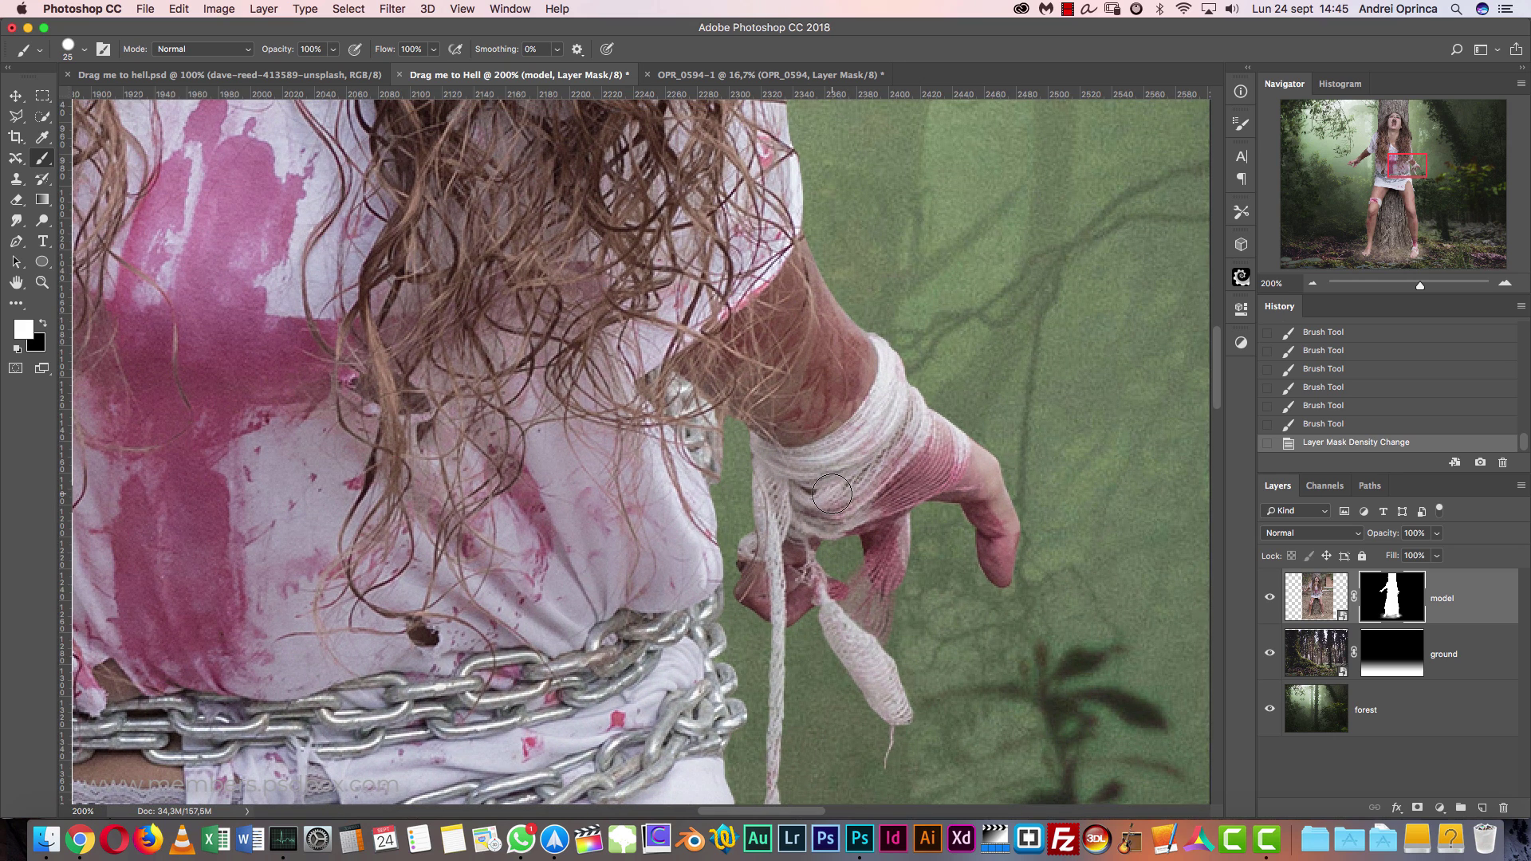
key(bracketright)
mouse_move(740, 440)
mouse_down()
mouse_move(737, 464)
mouse_move(730, 423)
mouse_up()
drag(729, 412, 729, 459)
mouse_move(729, 446)
mouse_down()
mouse_move(726, 471)
mouse_move(732, 450)
mouse_up()
drag(732, 450, 743, 441)
drag(732, 495, 730, 568)
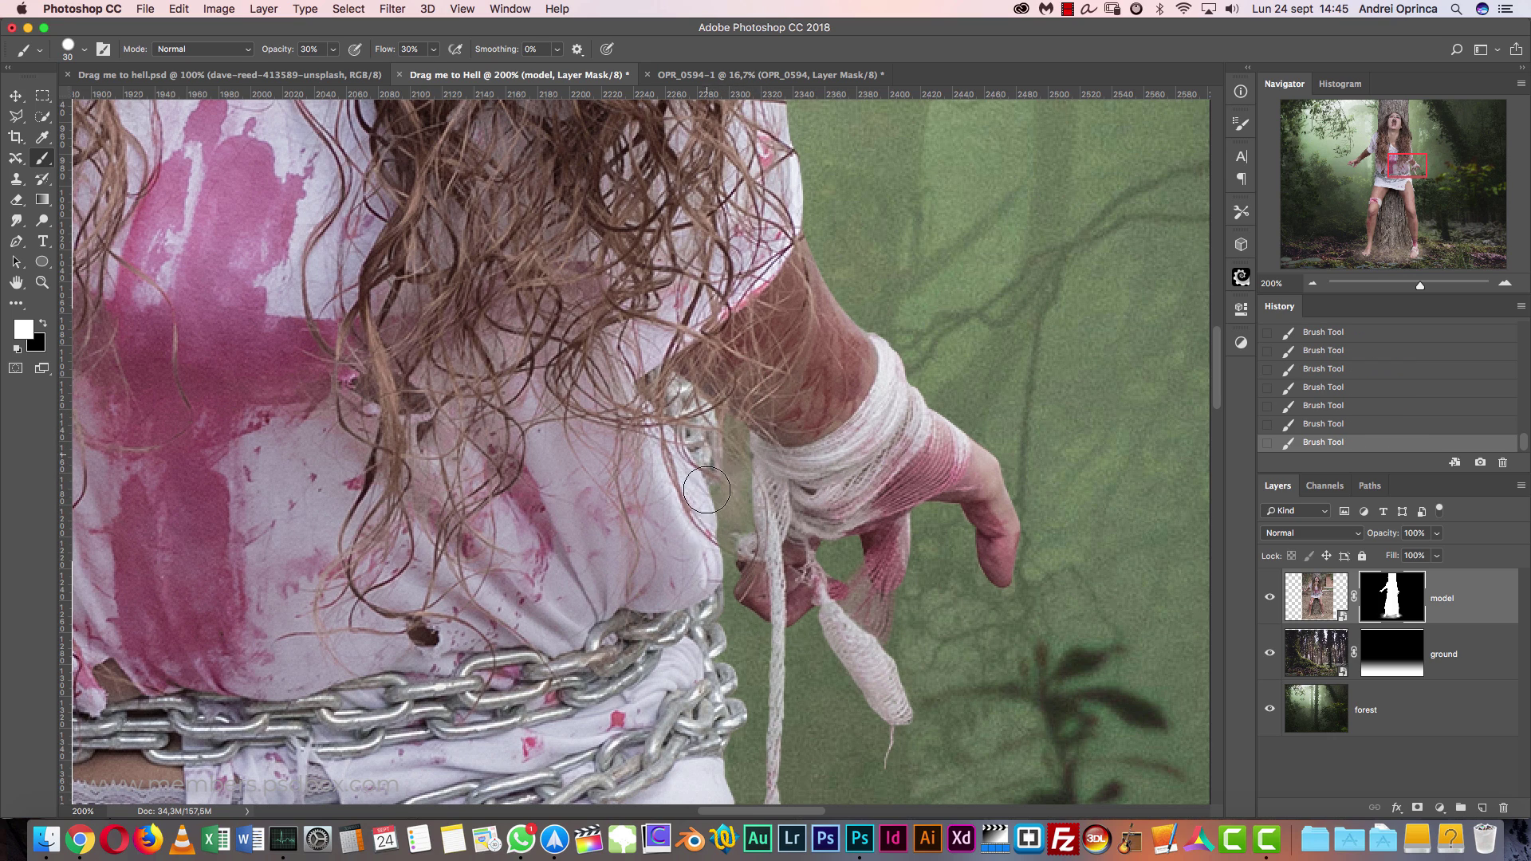
- Disable and re-enable the model layer mask to check the cutout around the bandaged wrist
drag(755, 452, 754, 579)
shift+click(1391, 598)
shift+click(1392, 598)
- Paint black on the model mask inside the open chain link beside her waist with a hard 2 px brush at 100% opacity and flow
drag(775, 643, 865, 564)
drag(240, 510, 837, 581)
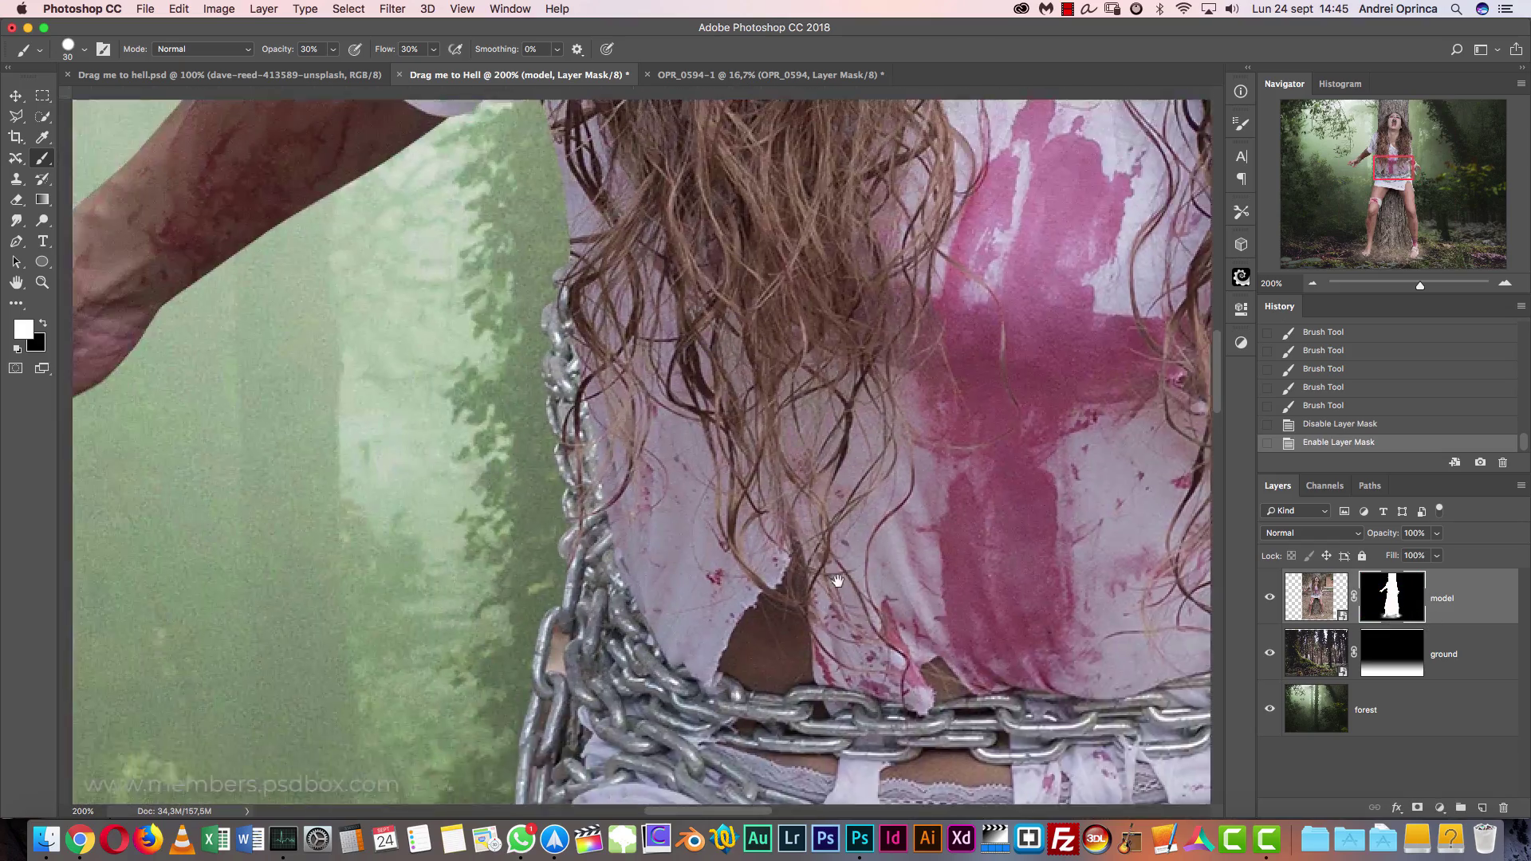
drag(426, 461, 746, 416)
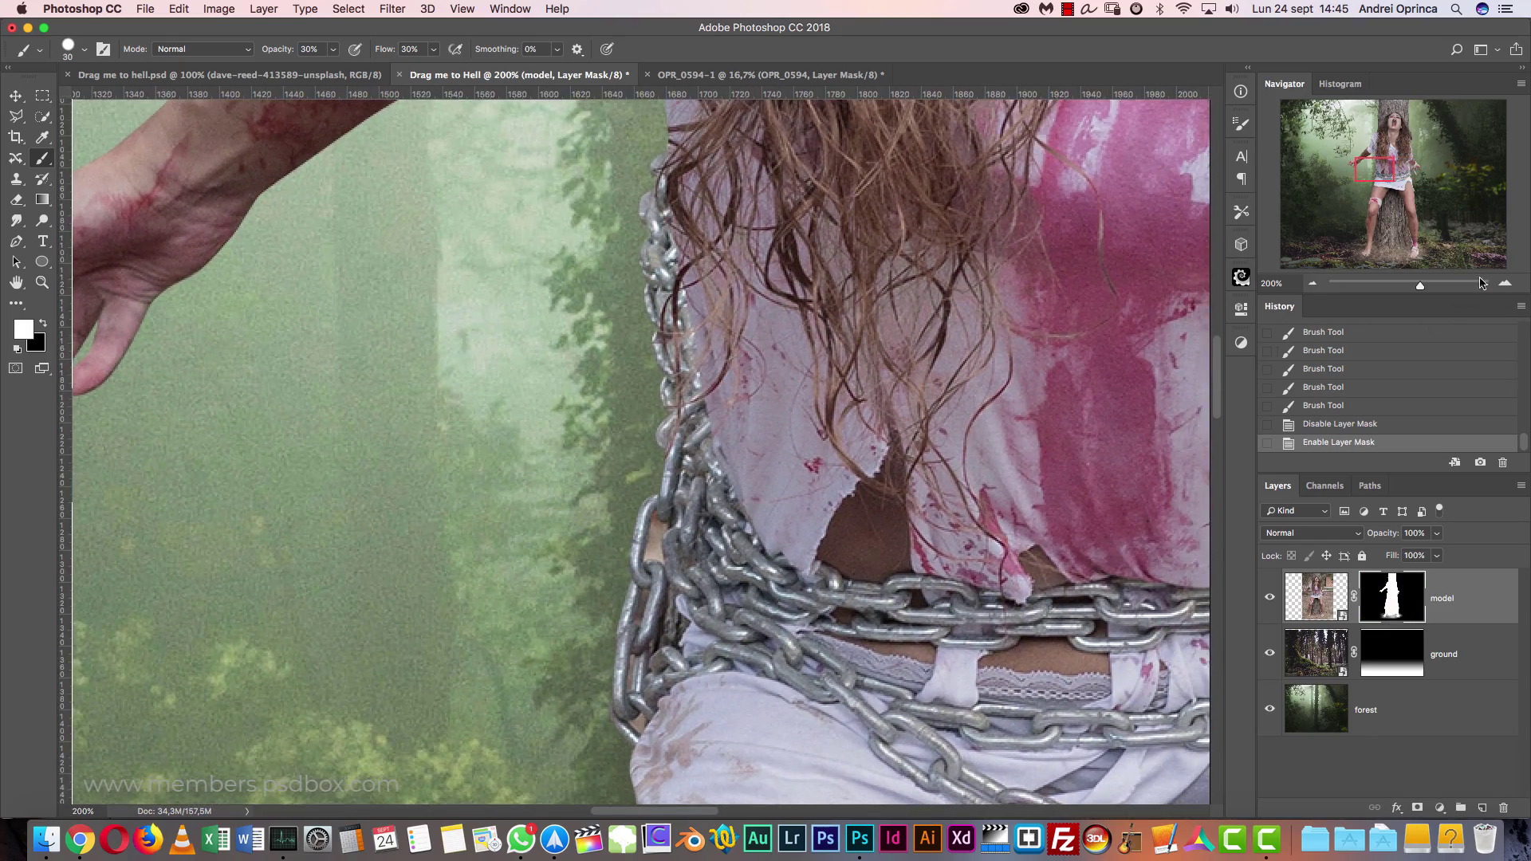
click(1504, 285)
click(1504, 285)
click(1504, 285)
click(1503, 286)
right_click(556, 489)
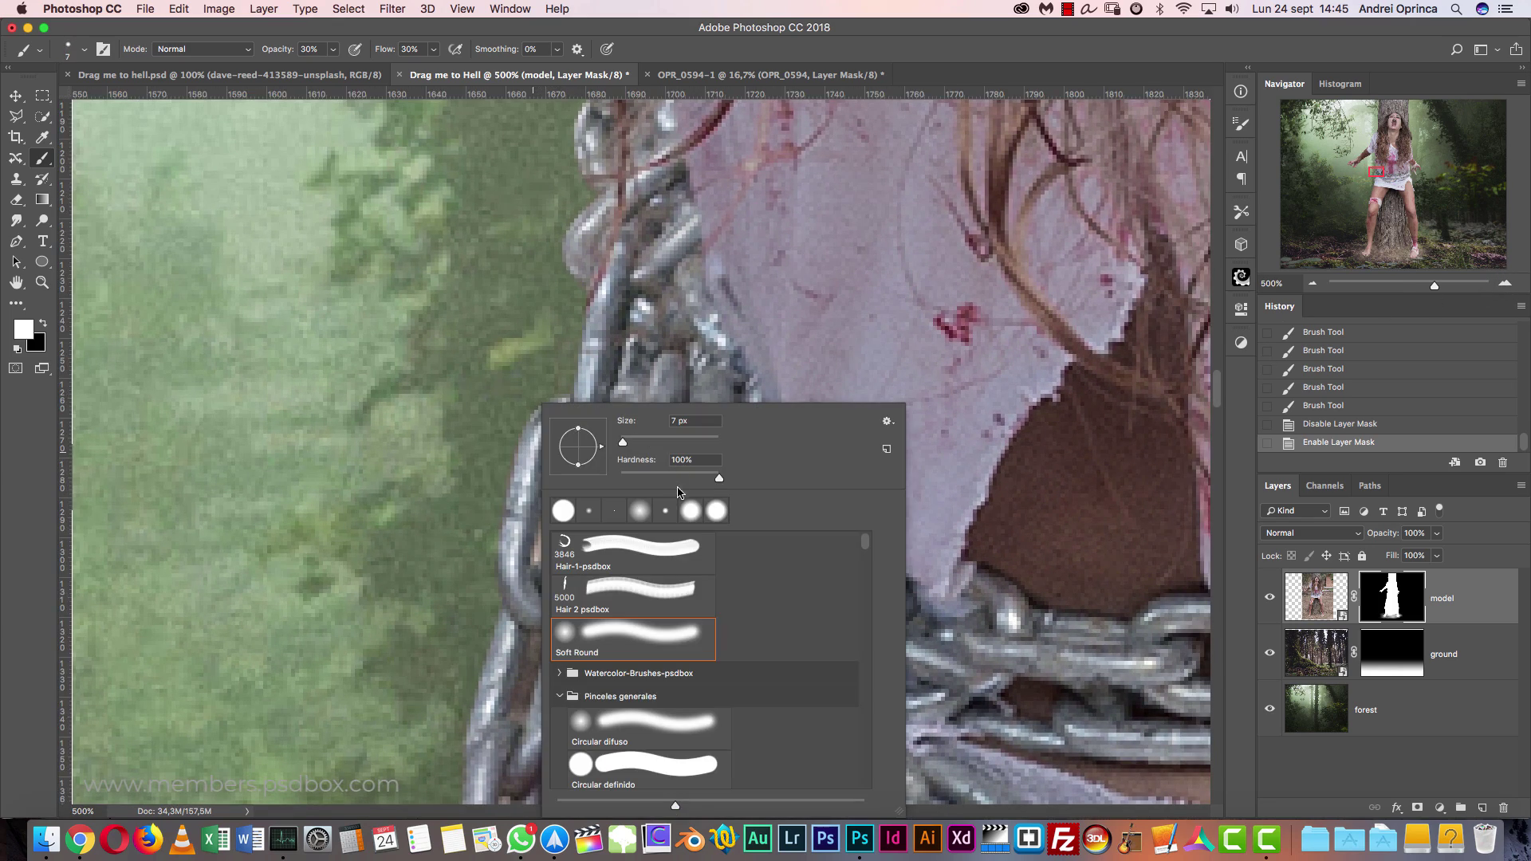
click(1374, 605)
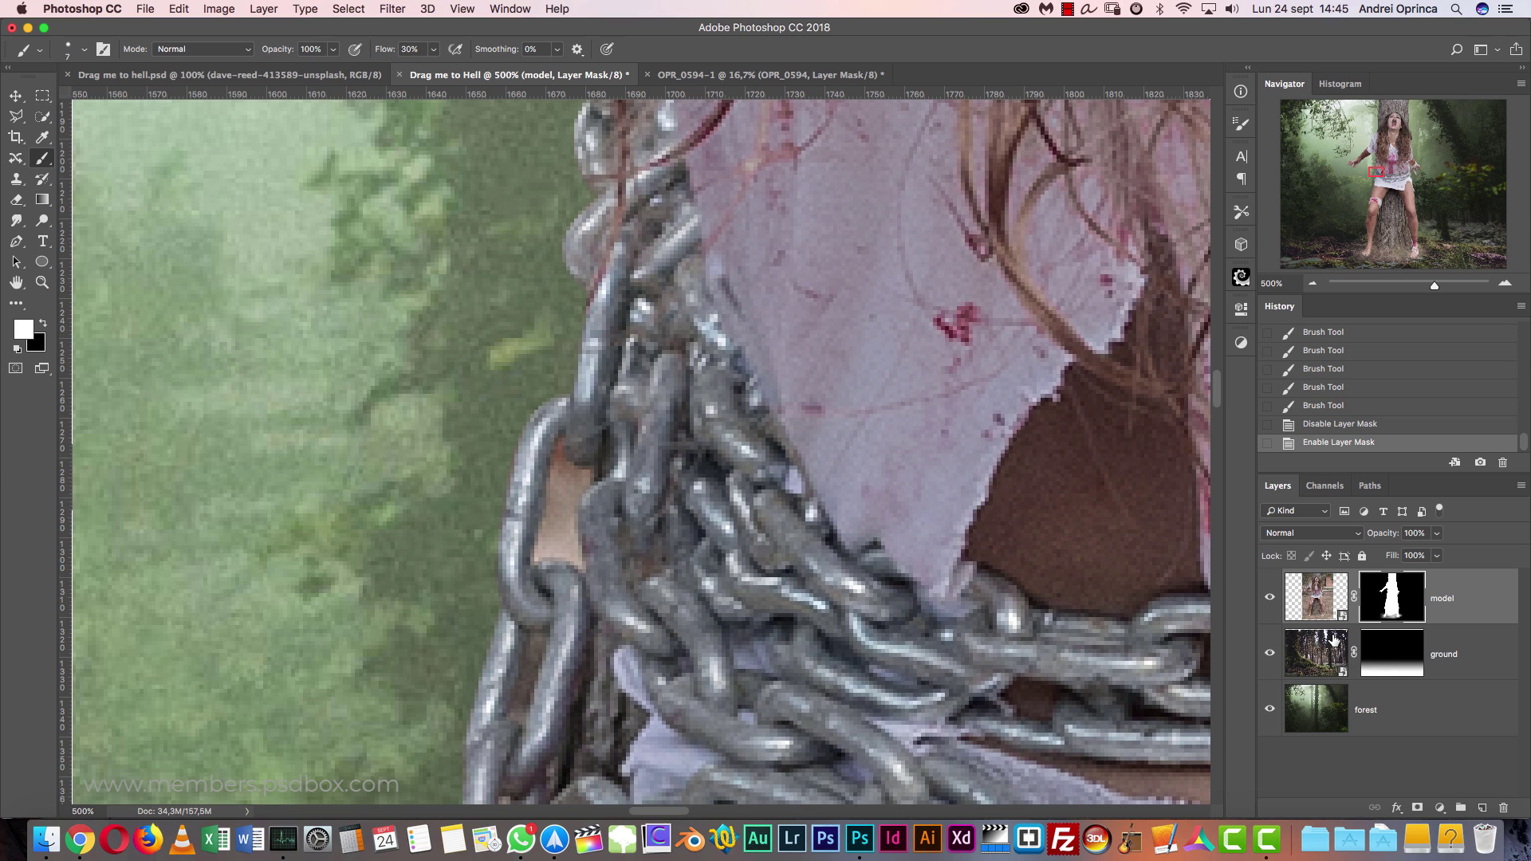
key(x)
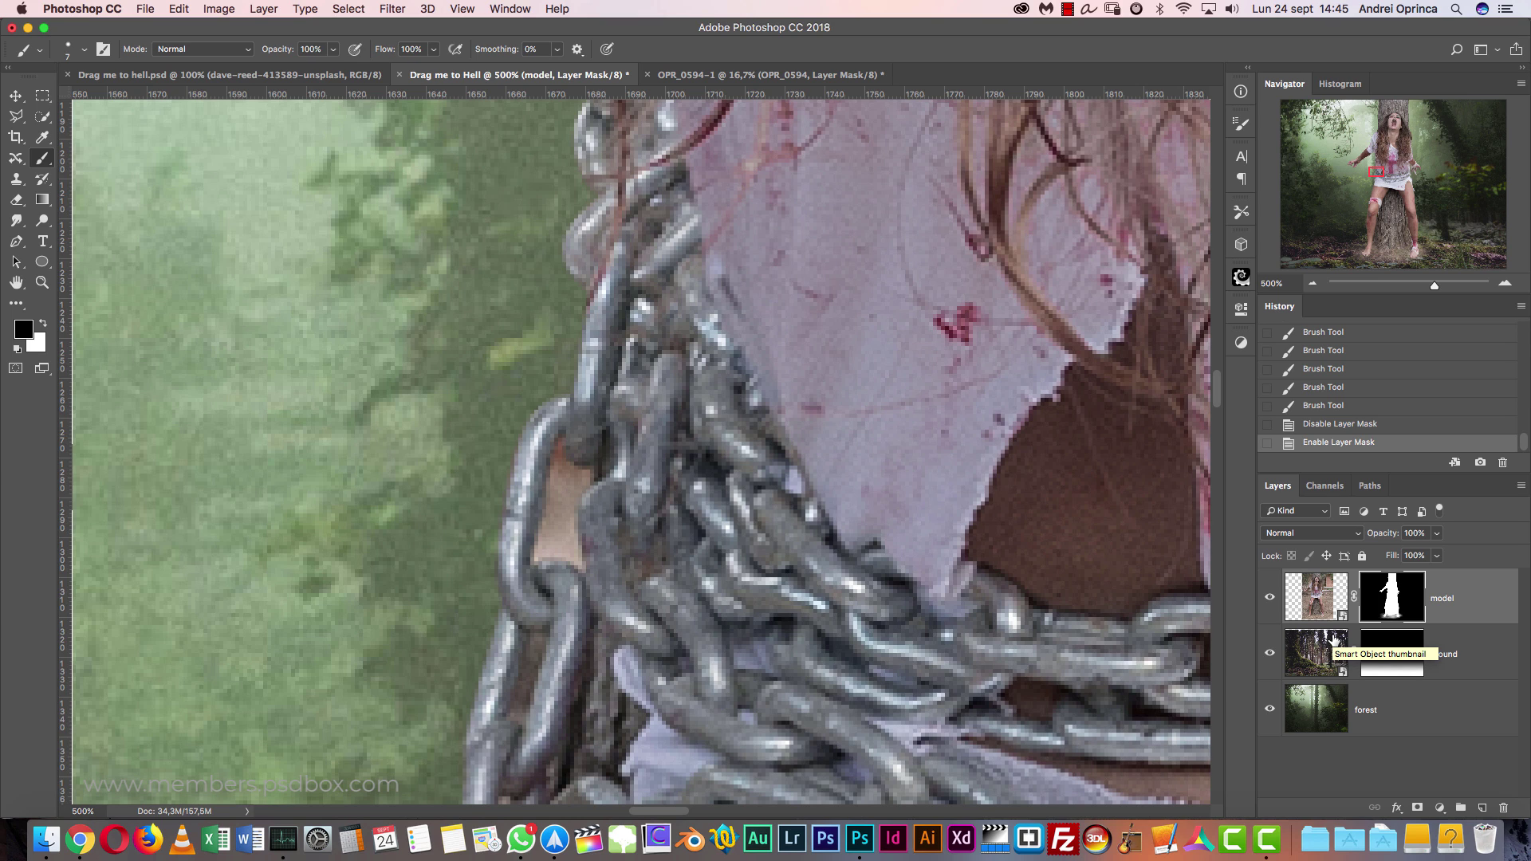
key(bracketleft)
key(bracketleft)
key(bracketleft)
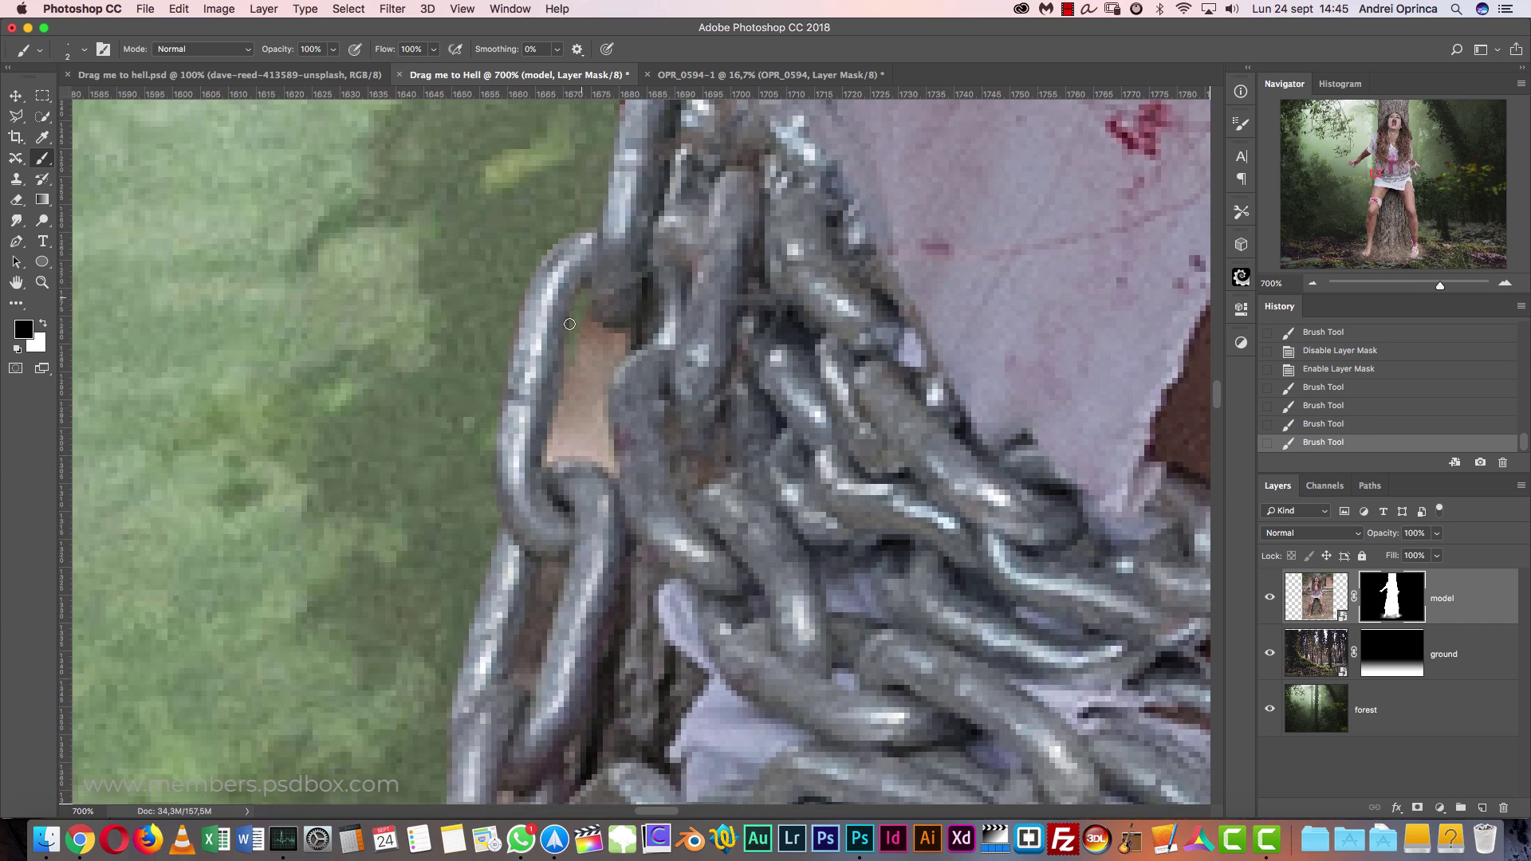
mouse_move(569, 323)
mouse_down()
mouse_move(620, 337)
mouse_move(599, 386)
mouse_move(609, 467)
mouse_move(578, 366)
mouse_move(554, 450)
mouse_move(564, 403)
mouse_move(586, 454)
mouse_move(550, 463)
mouse_up()
- Mask out the background gaps between the lower hanging chain links above the skirt with a 3 px black brush
key(bracketleft)
key(bracketleft)
key(bracketright)
scroll(622, 188, down, 5)
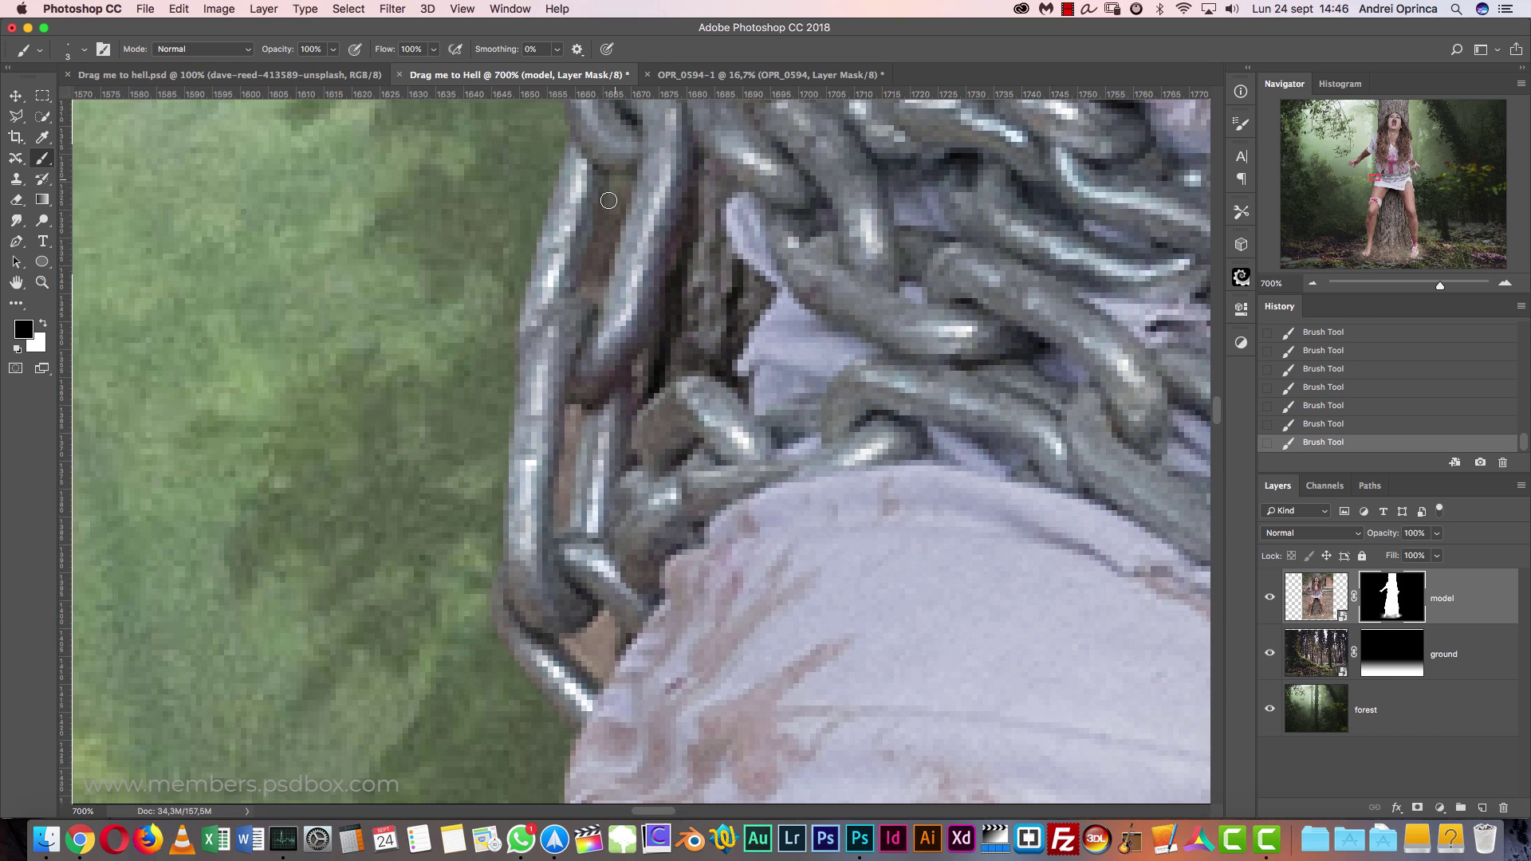
drag(576, 403, 585, 649)
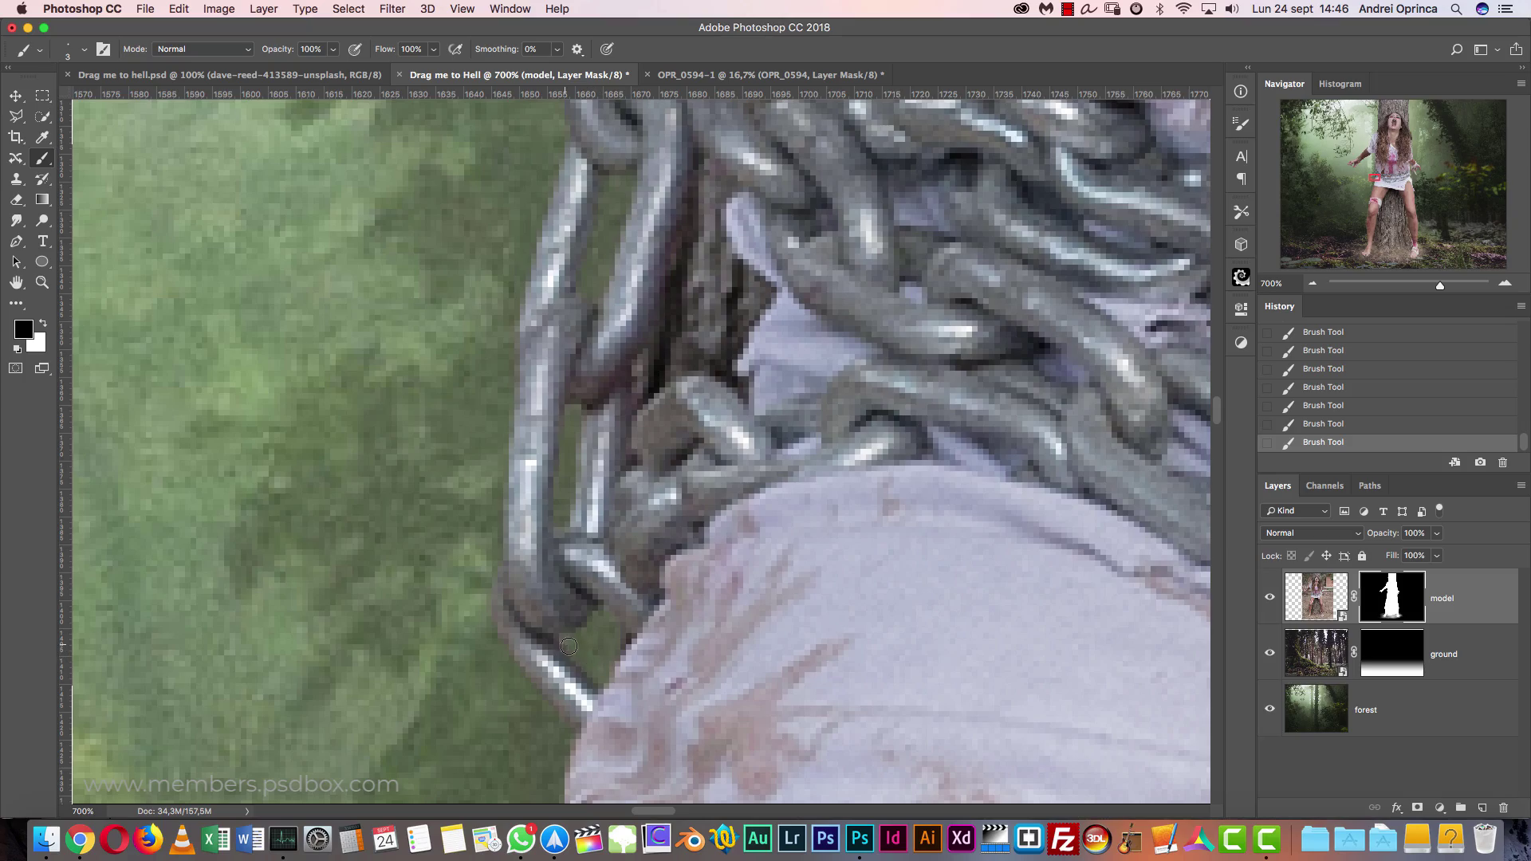
- Inspect the model's skirt, legs, feet, head and hair at 100% zoom for remaining mask flaws
key(super+1)
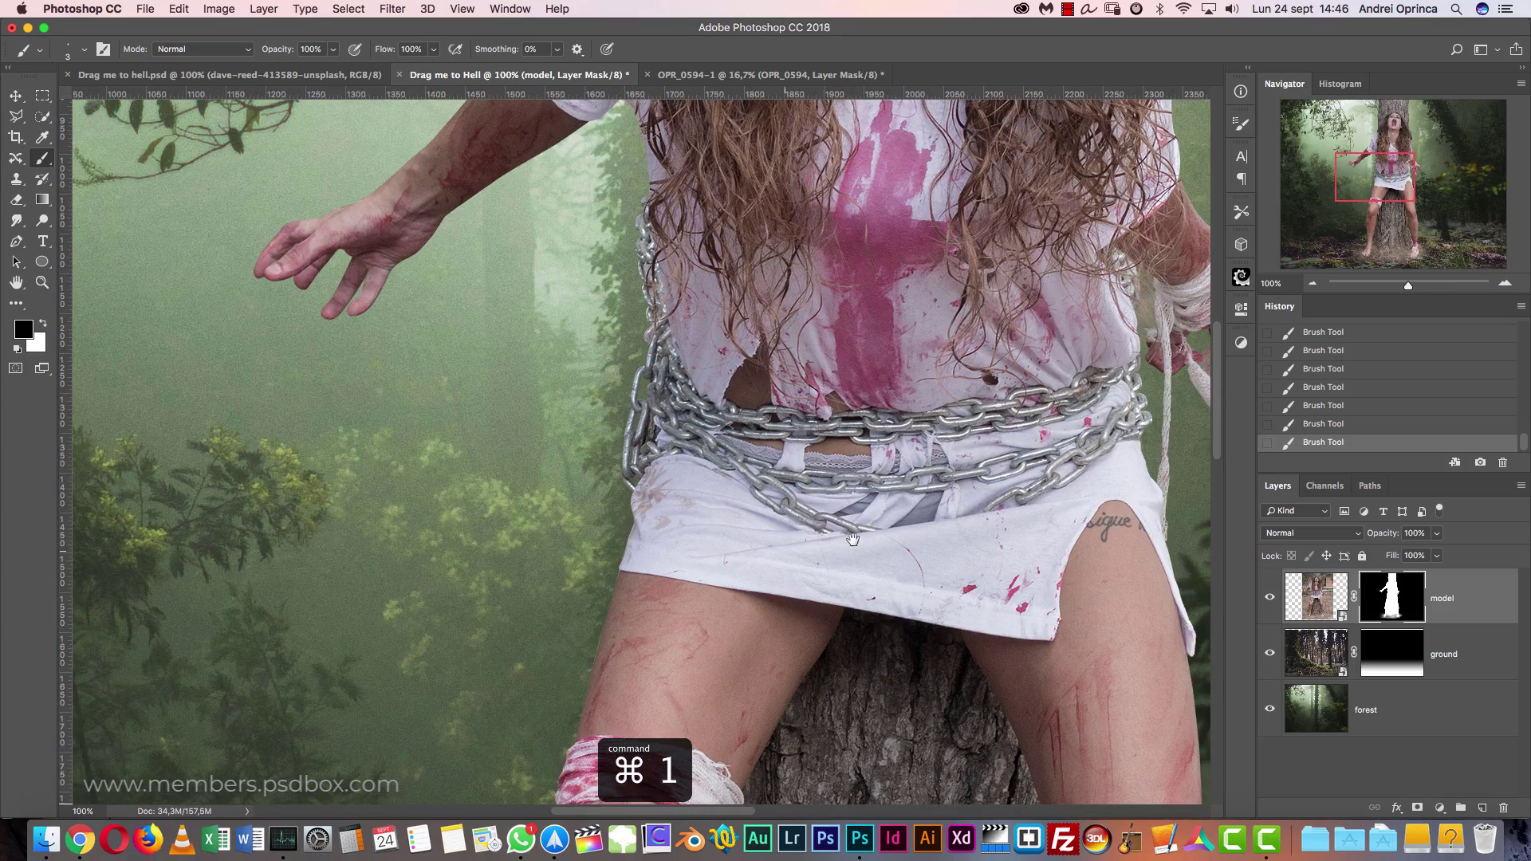
drag(878, 607, 697, 361)
drag(860, 534, 785, 231)
drag(840, 509, 802, 574)
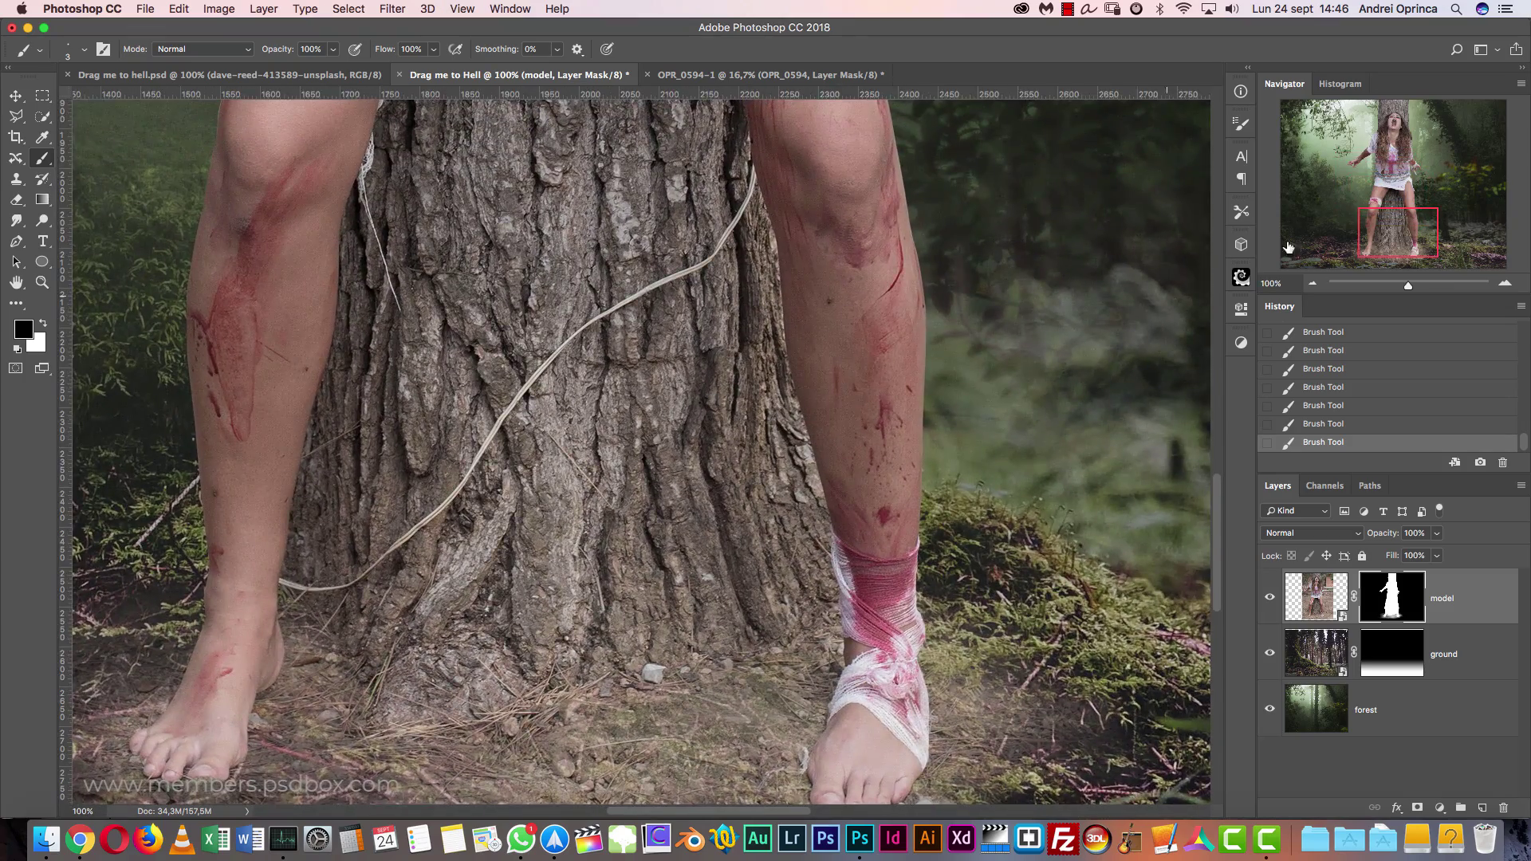
drag(1389, 243, 1384, 141)
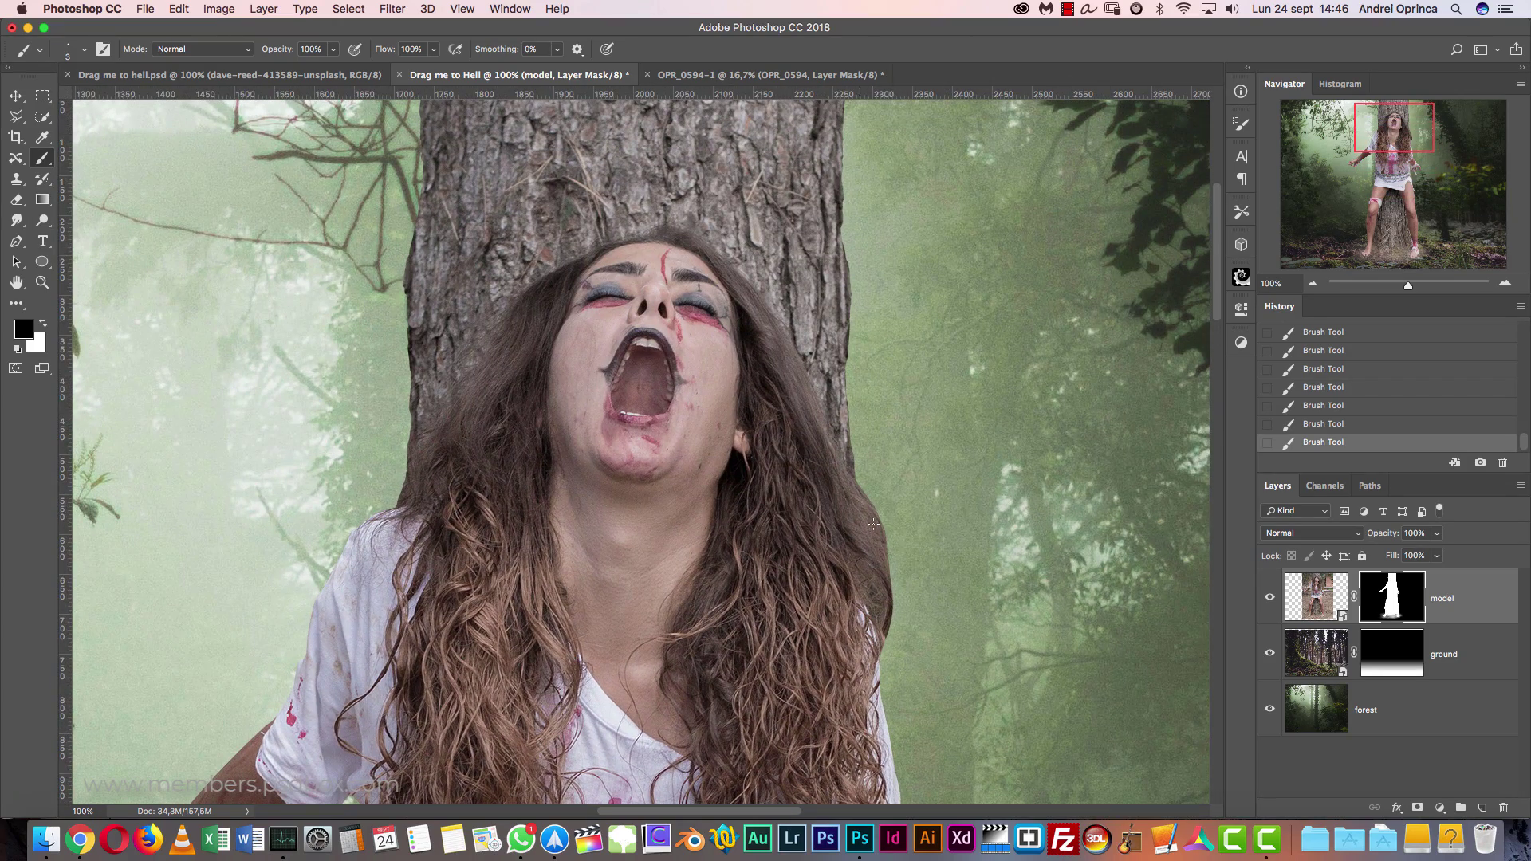
drag(869, 630, 835, 487)
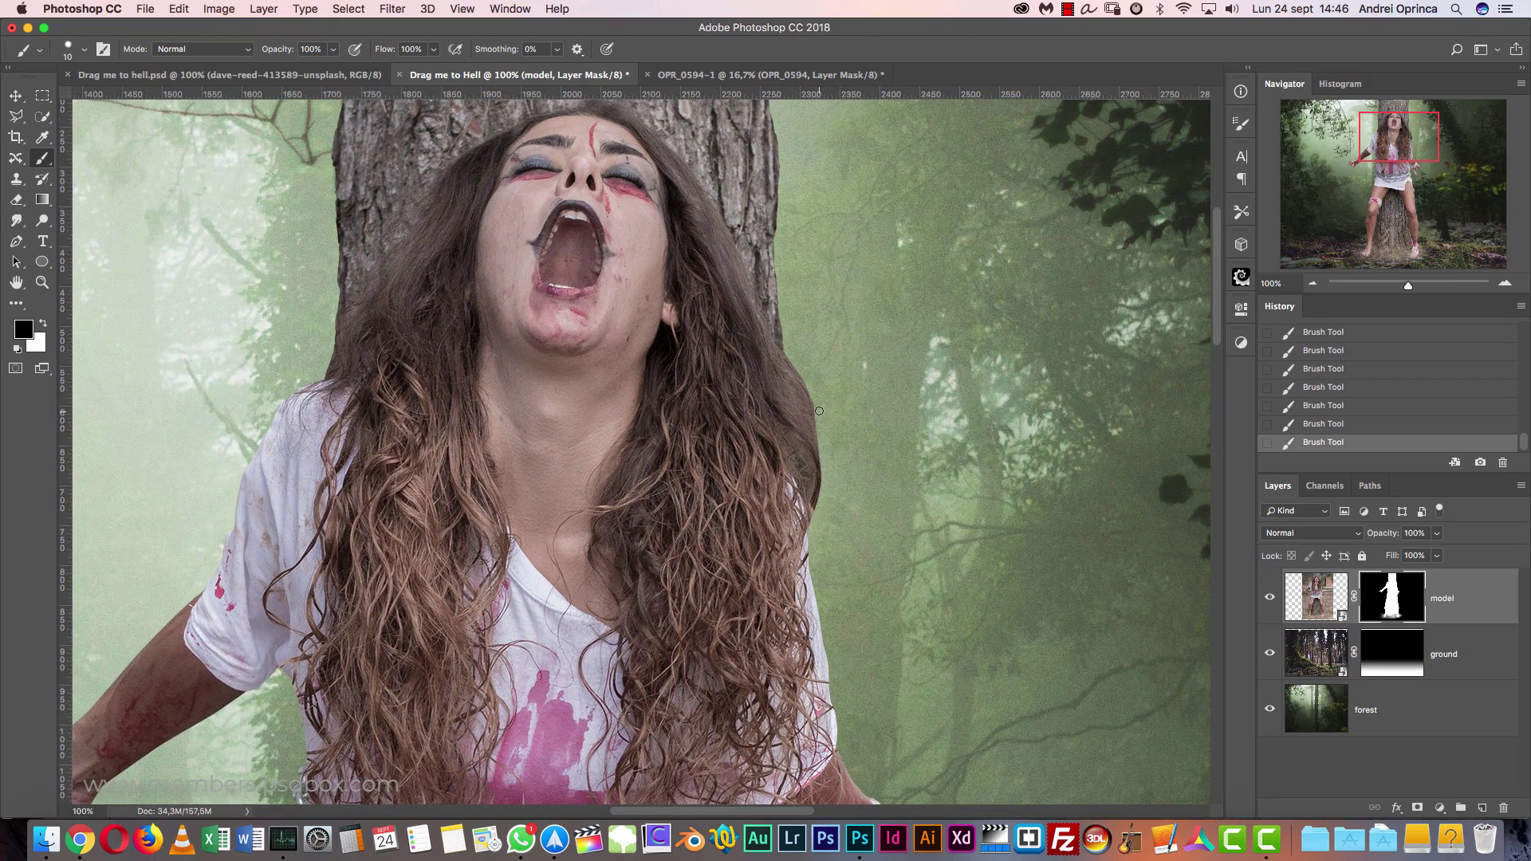
- Paint black on the model mask along the outer hair edge near the shoulder with a softened 30 px brush at 100% opacity and flow
key(bracketright)
key(bracketright)
key(bracketright)
right_click(835, 365)
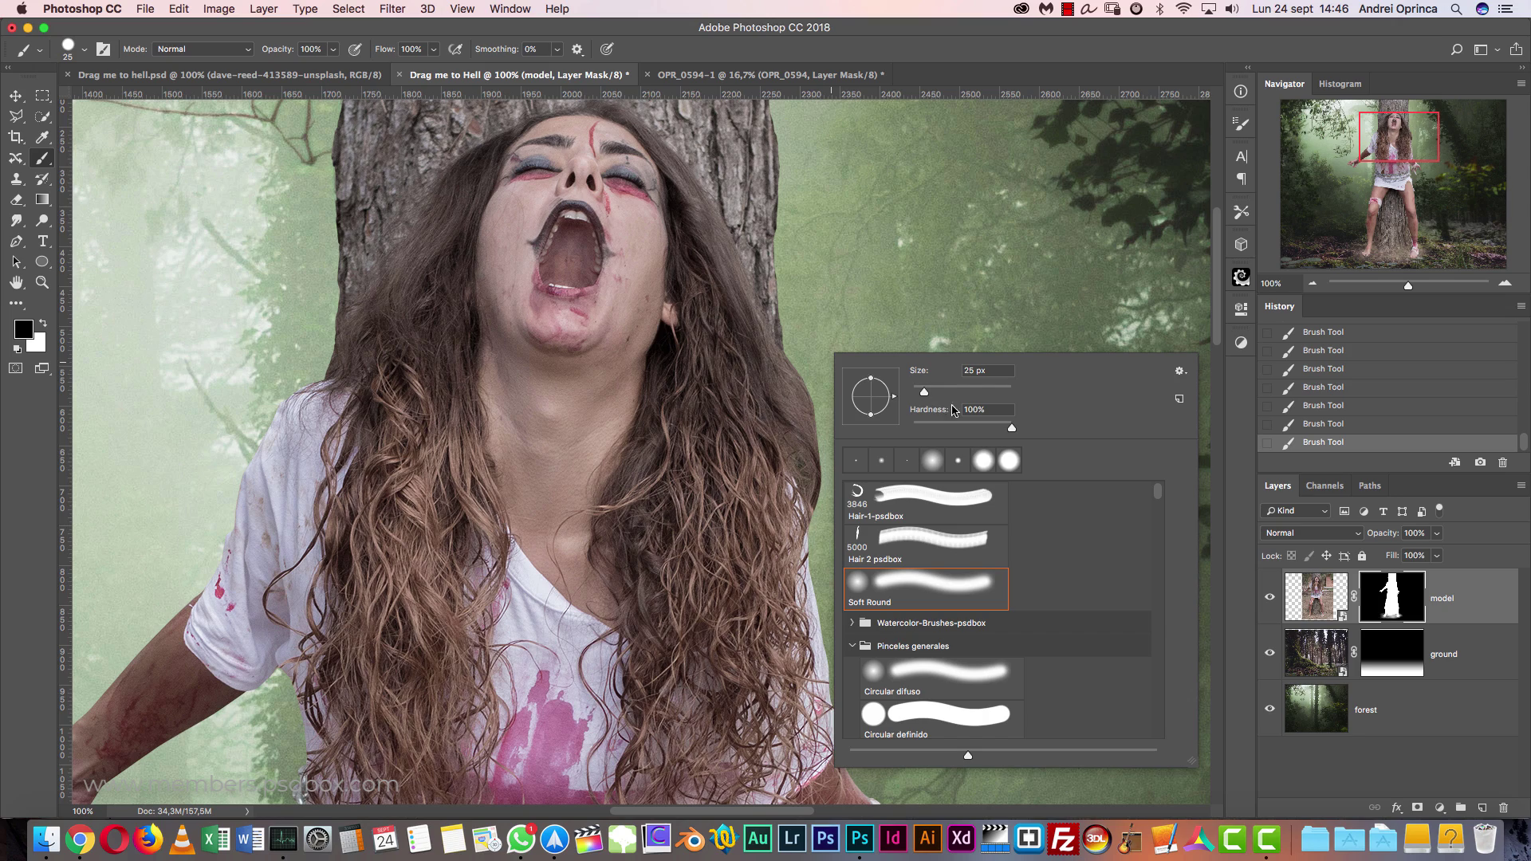
click(967, 427)
key(Return)
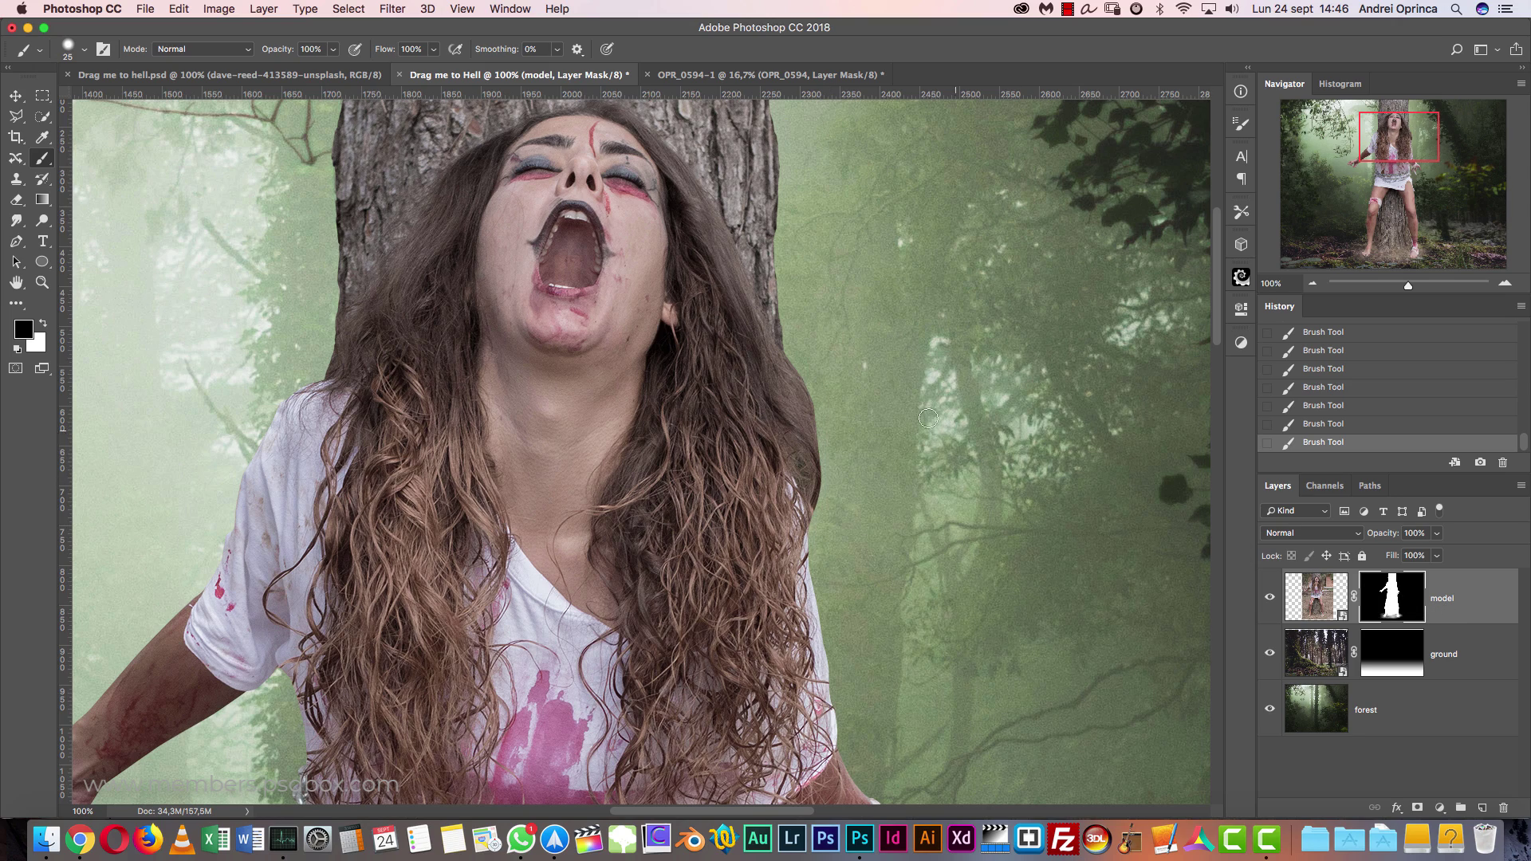
click(1505, 285)
scroll(776, 283, right, 5)
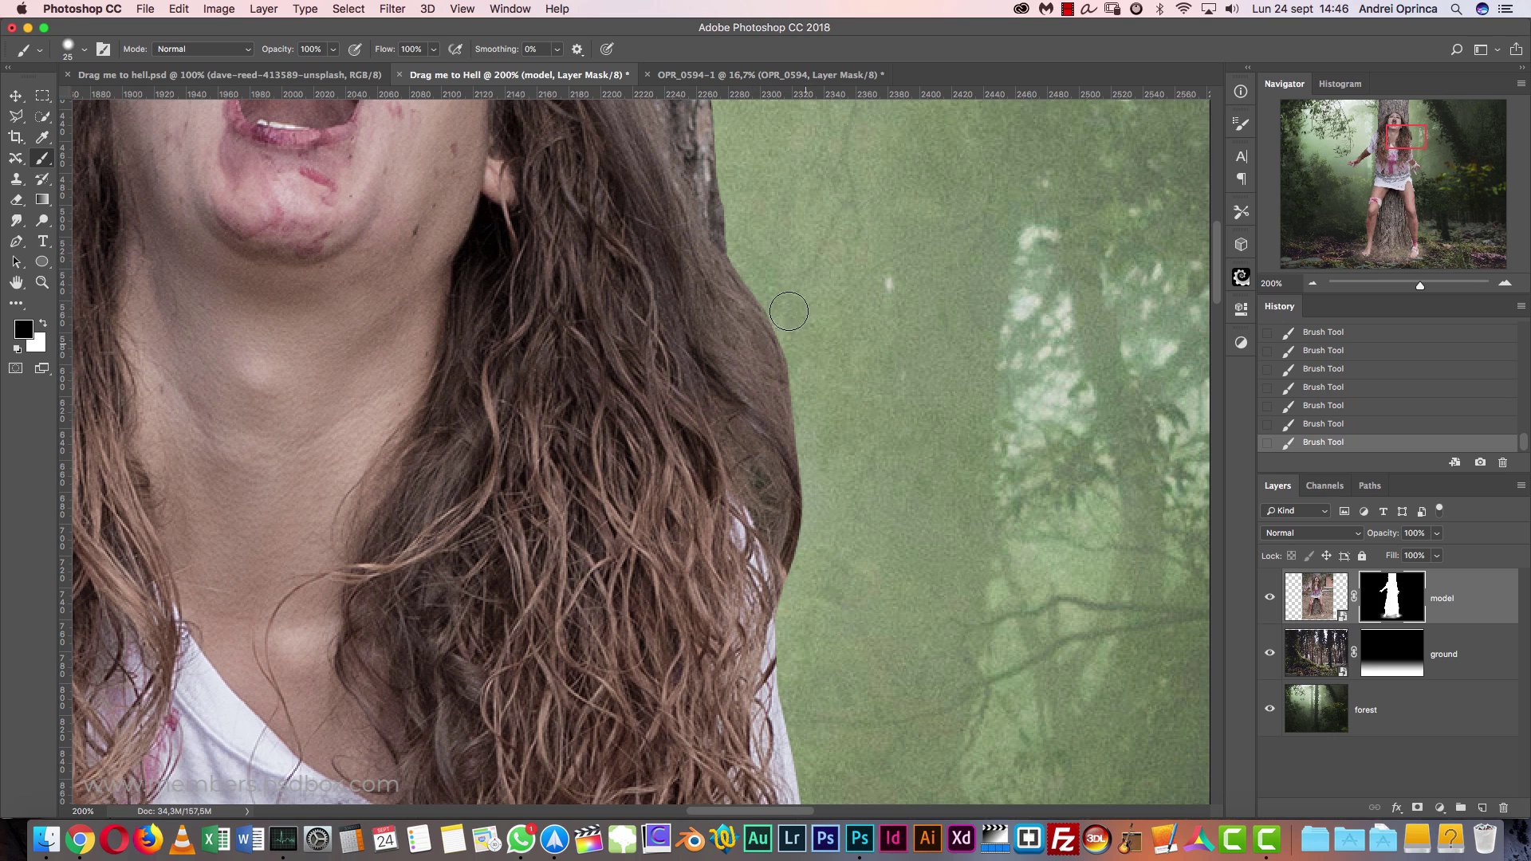
right_click(820, 268)
click(798, 253)
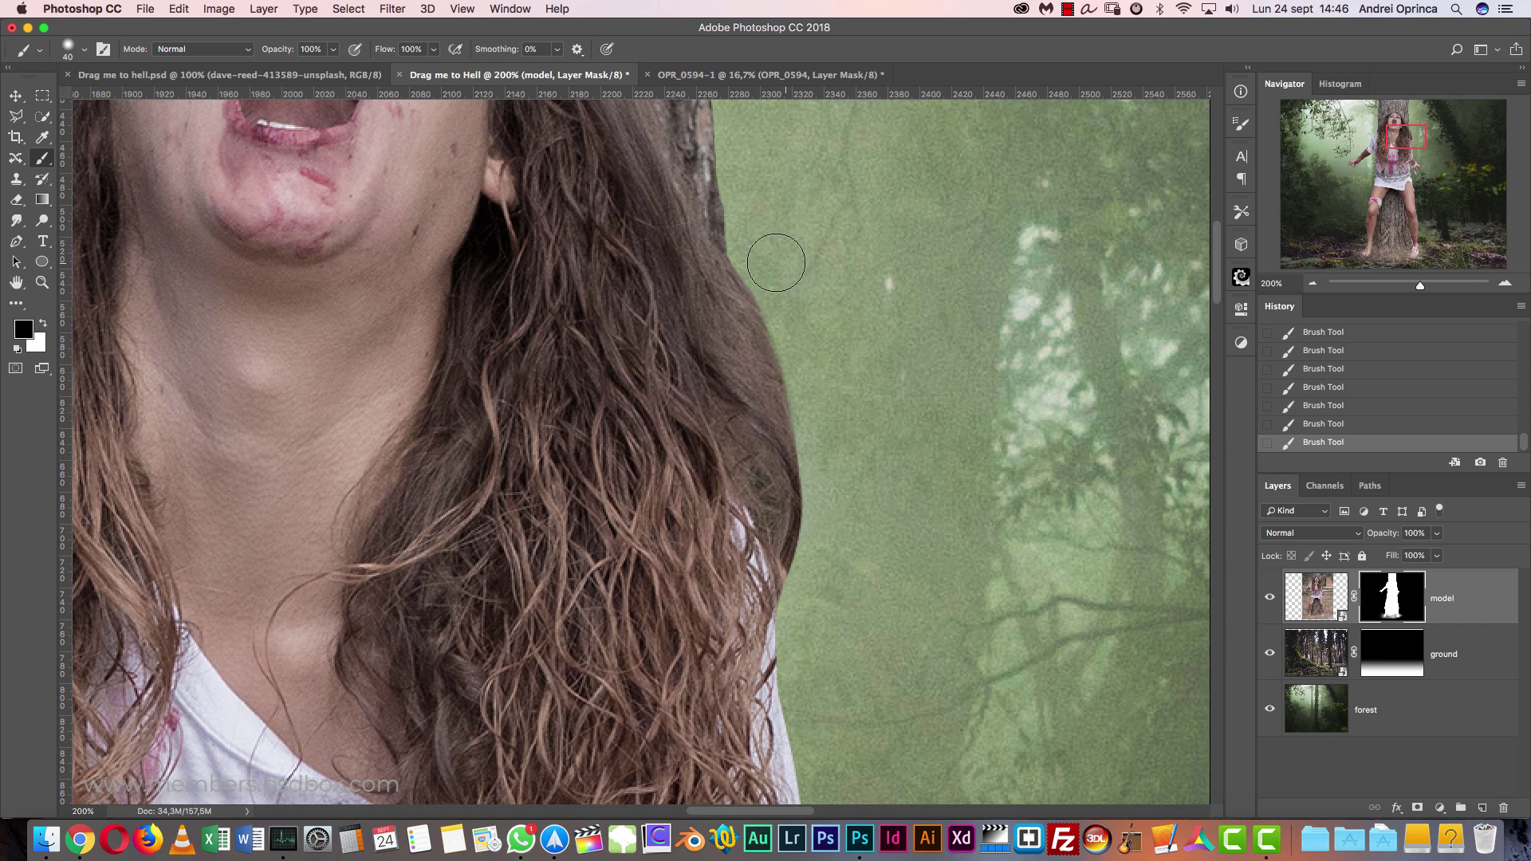
key(bracketleft)
mouse_move(808, 411)
mouse_down()
mouse_move(824, 522)
mouse_move(797, 598)
mouse_up()
drag(820, 505, 808, 550)
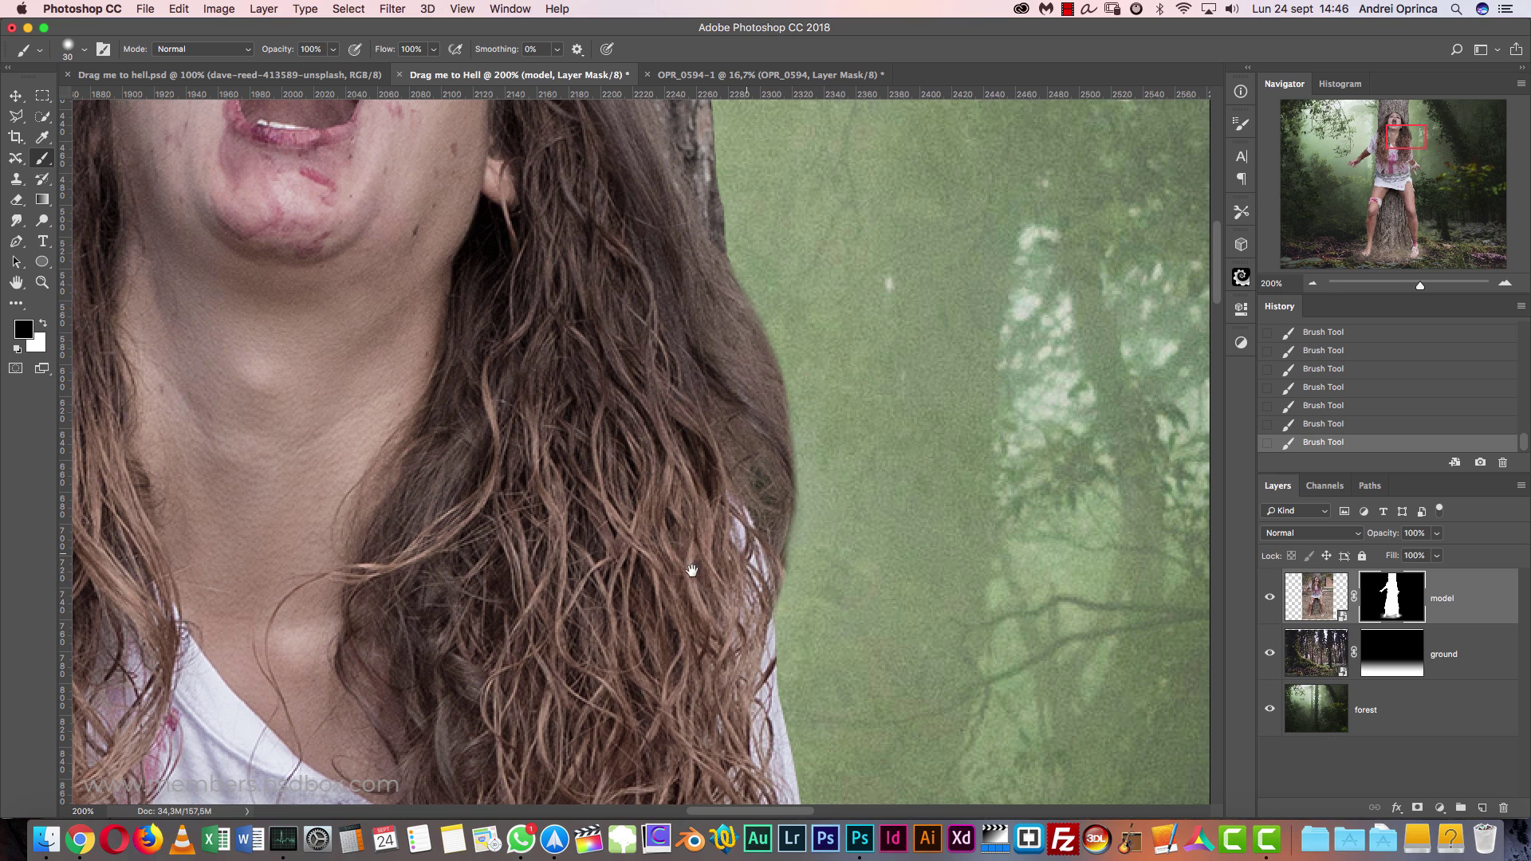
- Examine the hair, head and tree trunk edges against the forest at several zoom levels
scroll(806, 558, left, 10)
drag(827, 702, 822, 785)
drag(867, 497, 622, 709)
click(1311, 283)
click(1312, 284)
click(1312, 284)
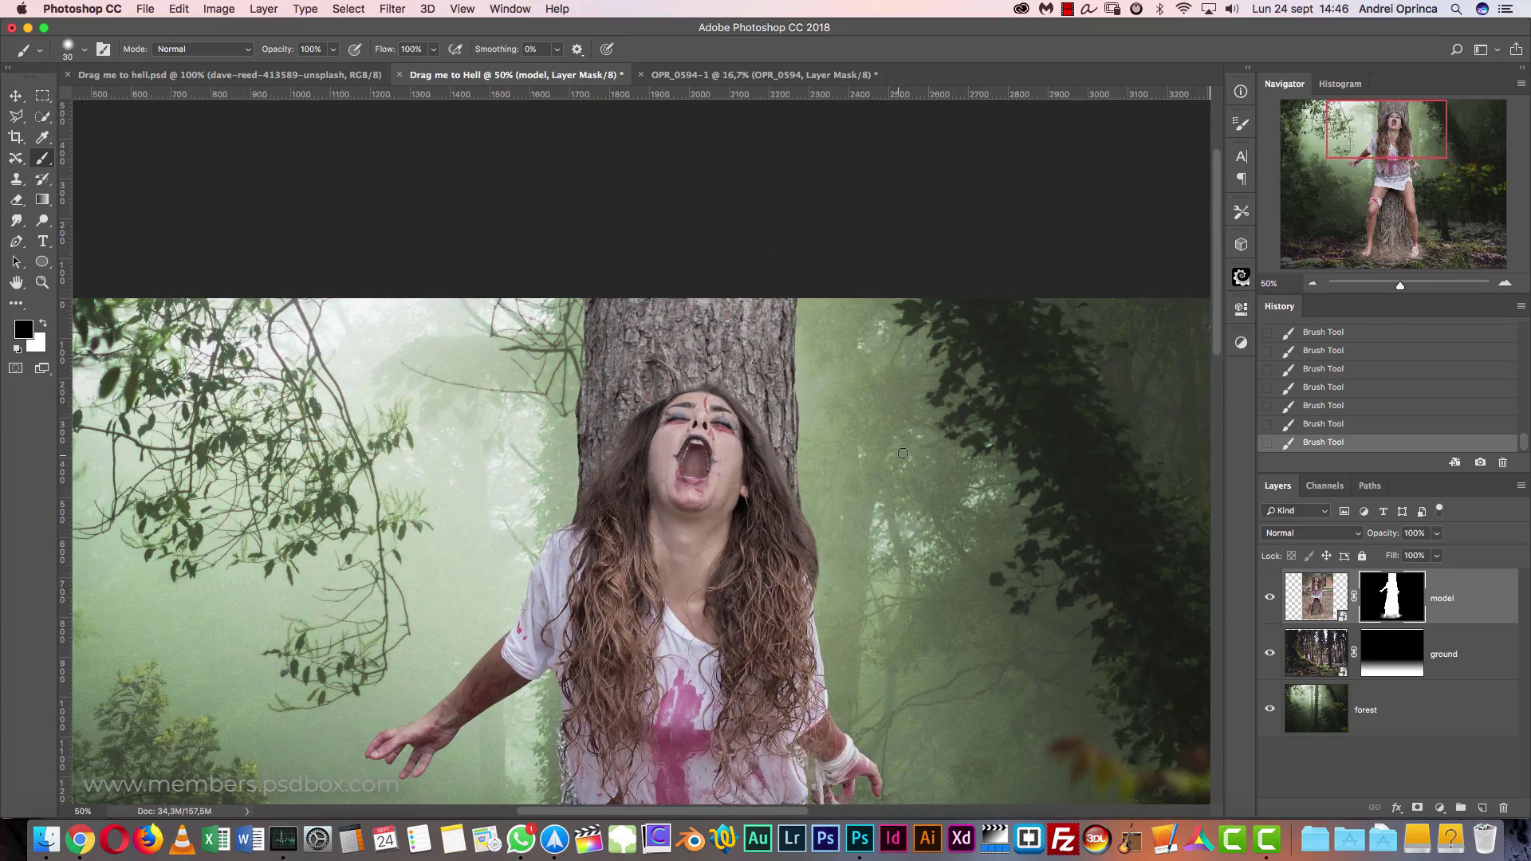
click(1507, 286)
click(1507, 285)
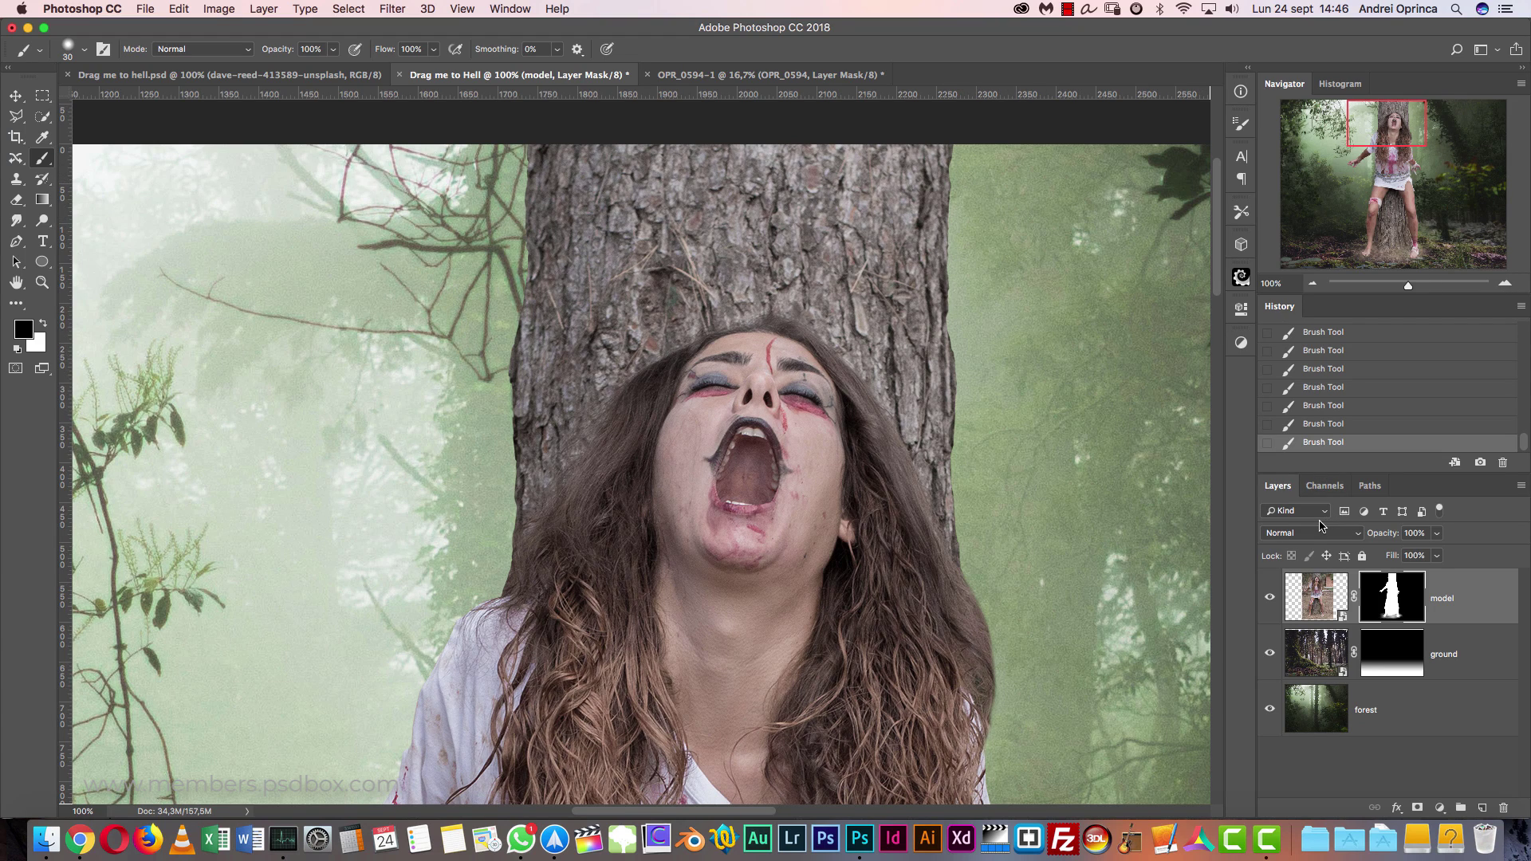
drag(1019, 444, 987, 482)
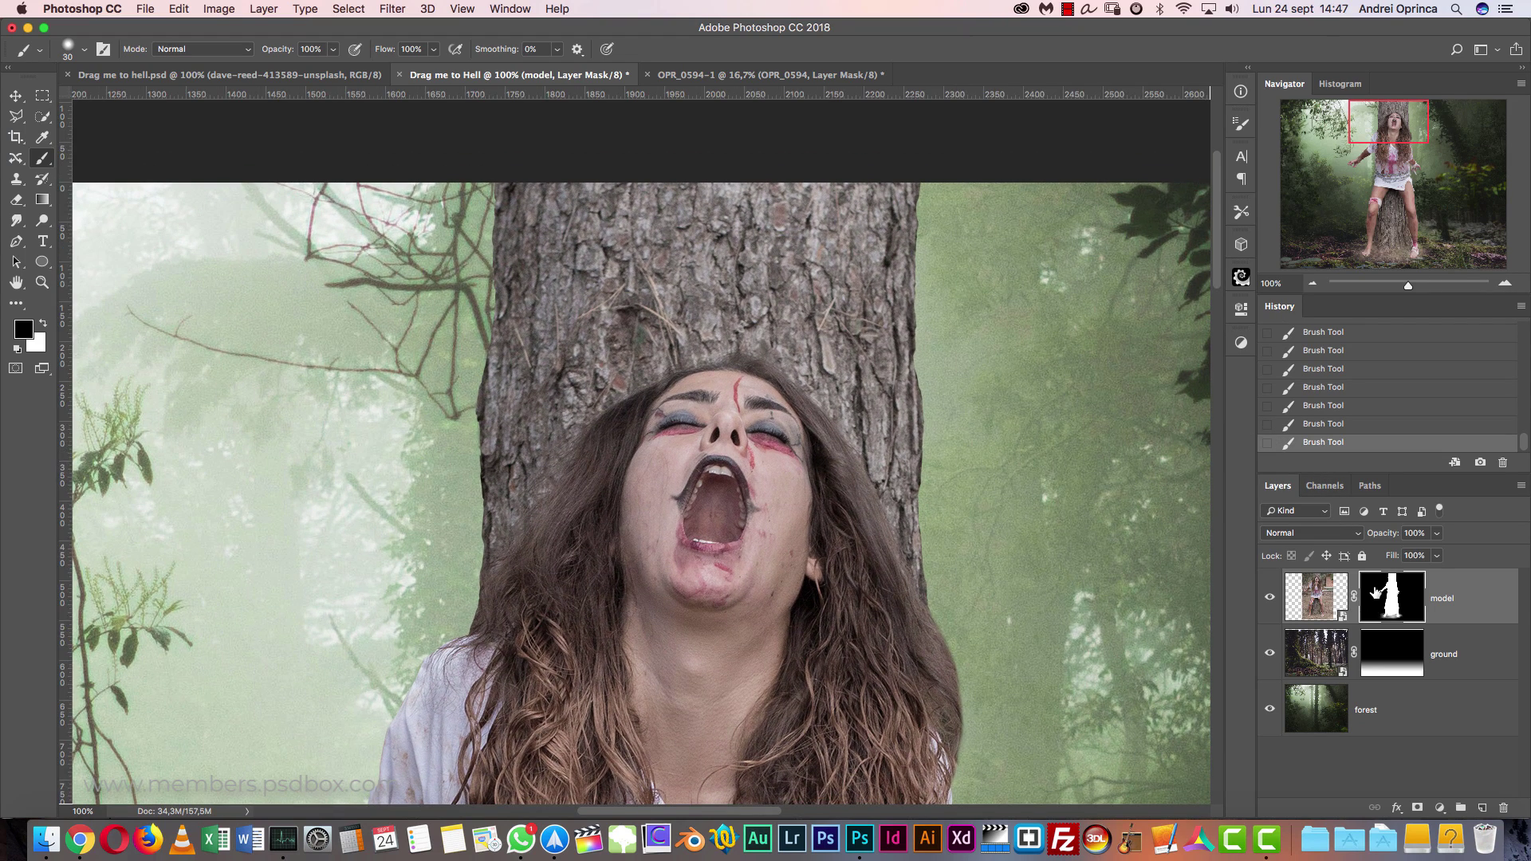
- Load the model layer mask as a selection and open the mask in Select and Mask
super+click(1389, 608)
right_click(1389, 586)
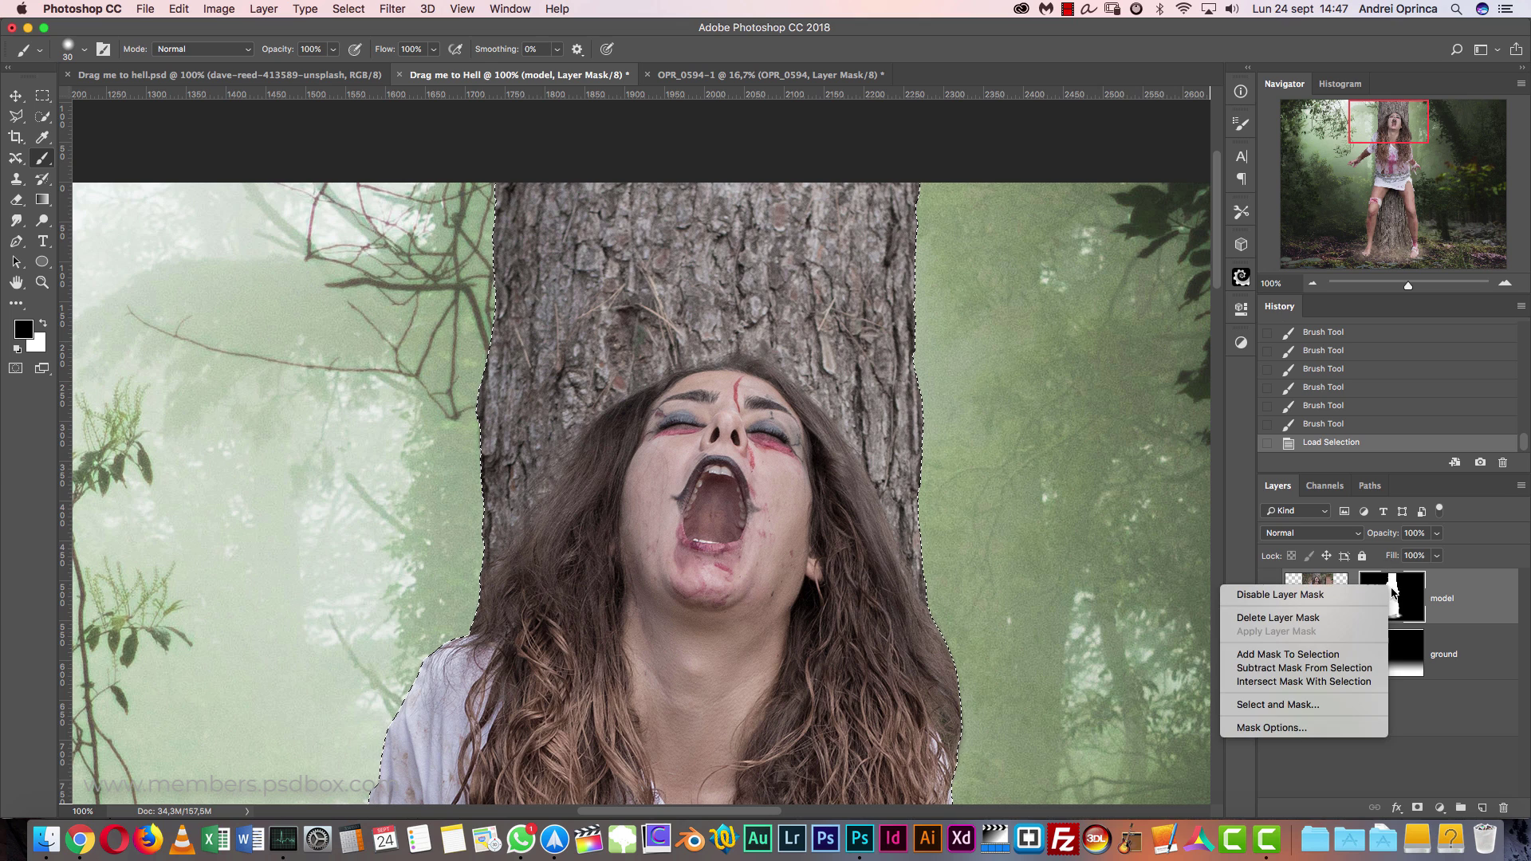
click(1263, 706)
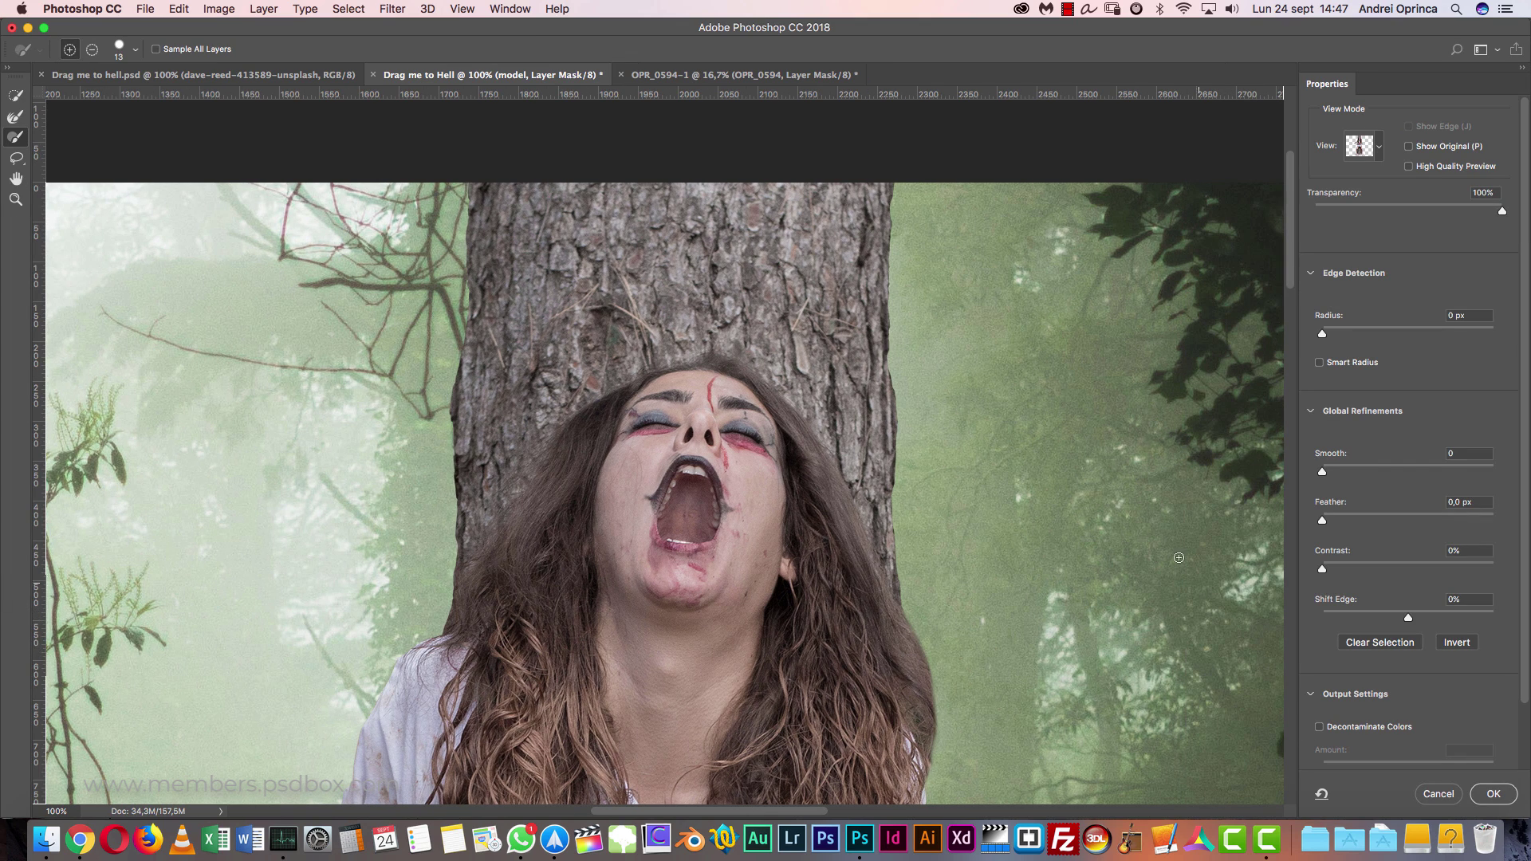
- Set the mask refinement to Shift Edge -15% and Feather 2.6 px, with Smooth at 0
drag(1150, 400, 1078, 444)
key(super+1)
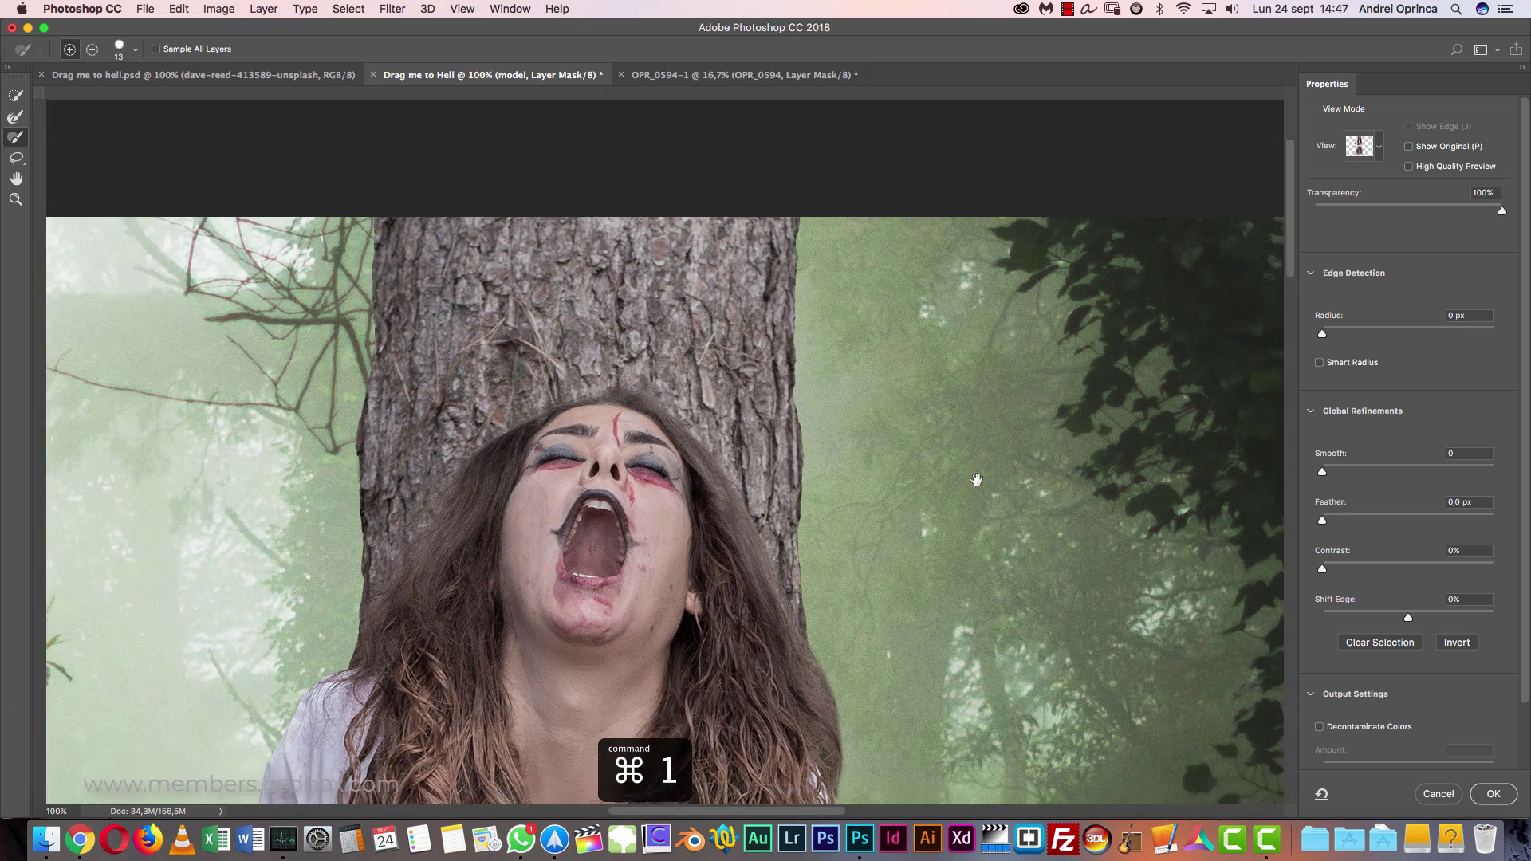
drag(977, 480, 951, 456)
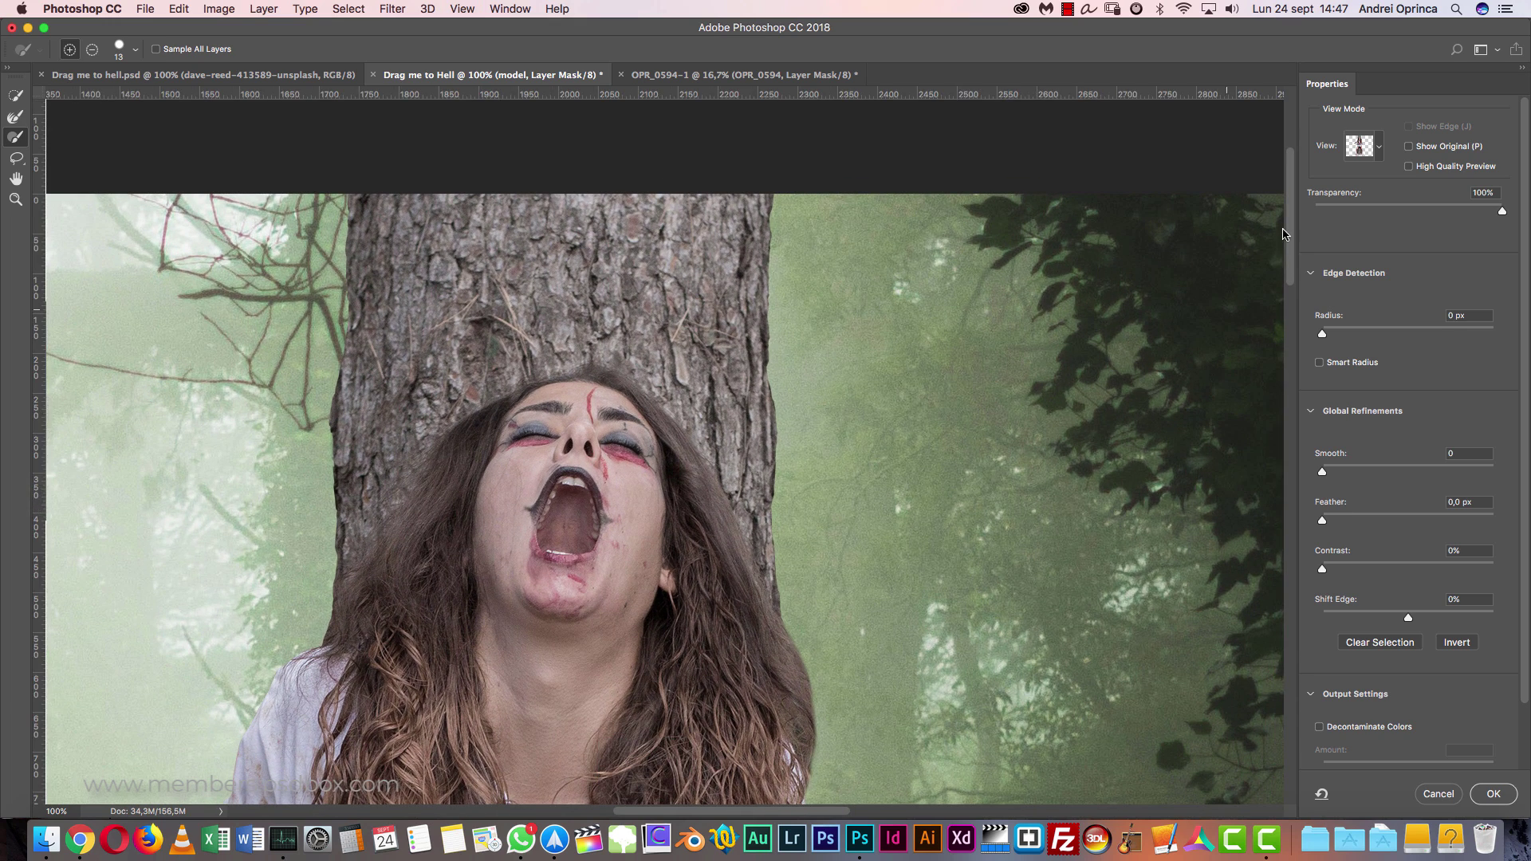
click(1394, 618)
click(1348, 471)
drag(1348, 472, 1306, 503)
click(1348, 520)
key(super+1)
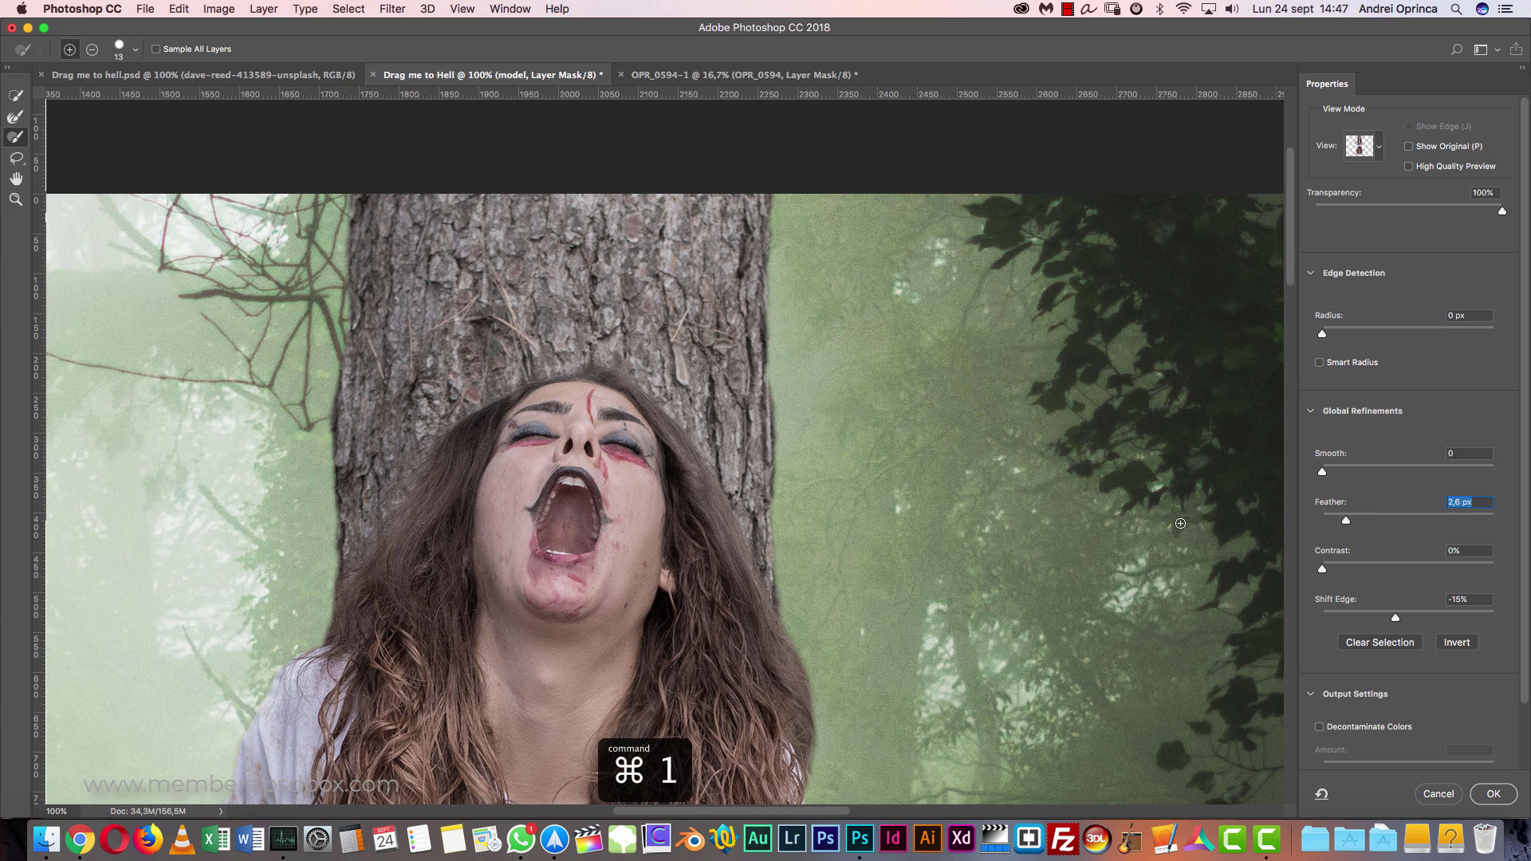
drag(867, 333, 871, 386)
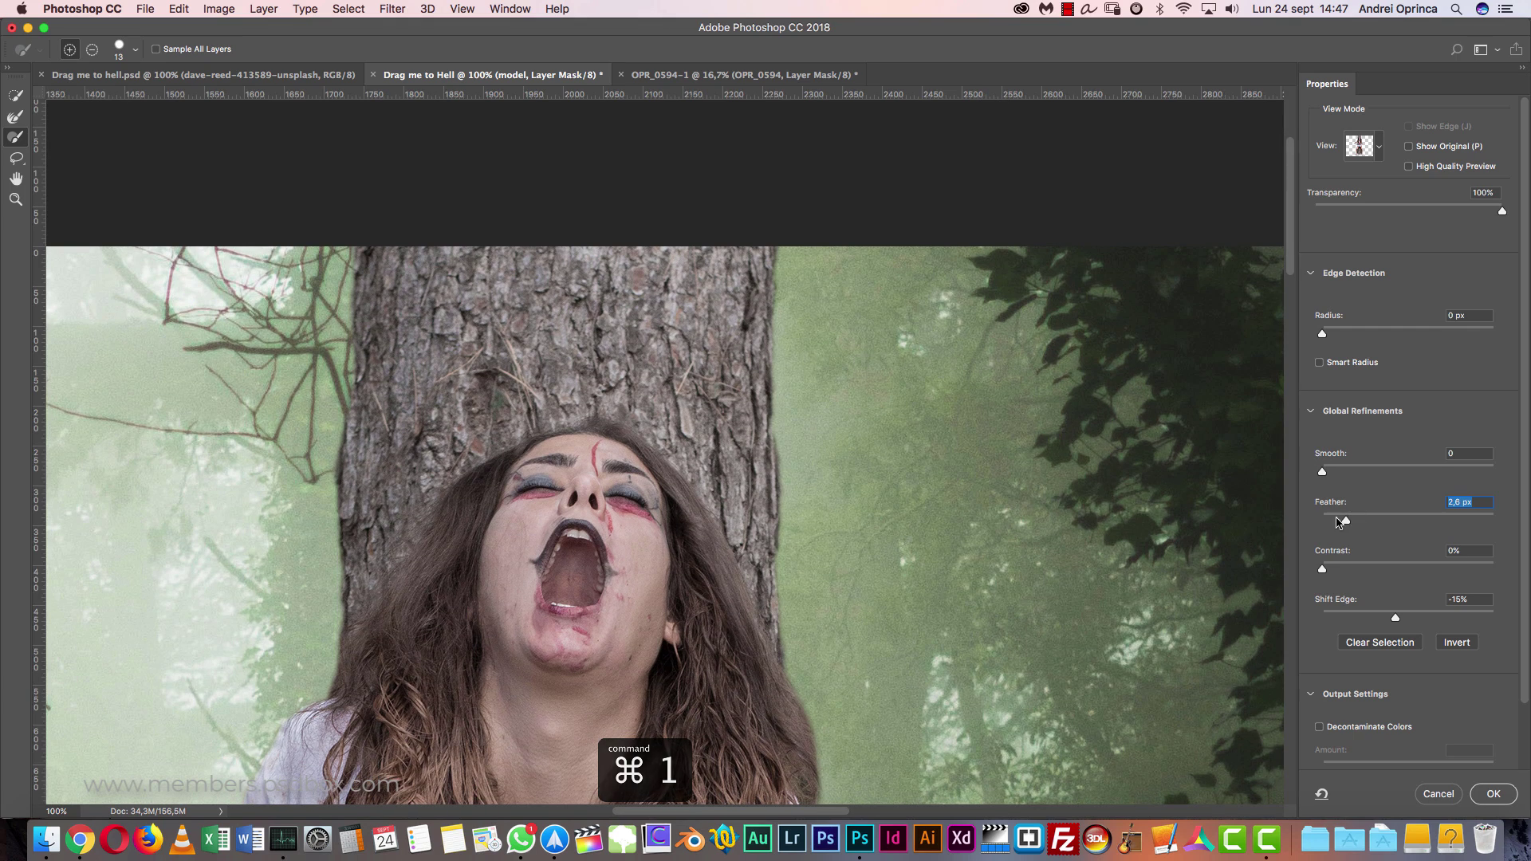
- Try a 1.6 px Feather, return it to 2.6 px with Contrast at 8%, and compare the edge with the original
click(1337, 521)
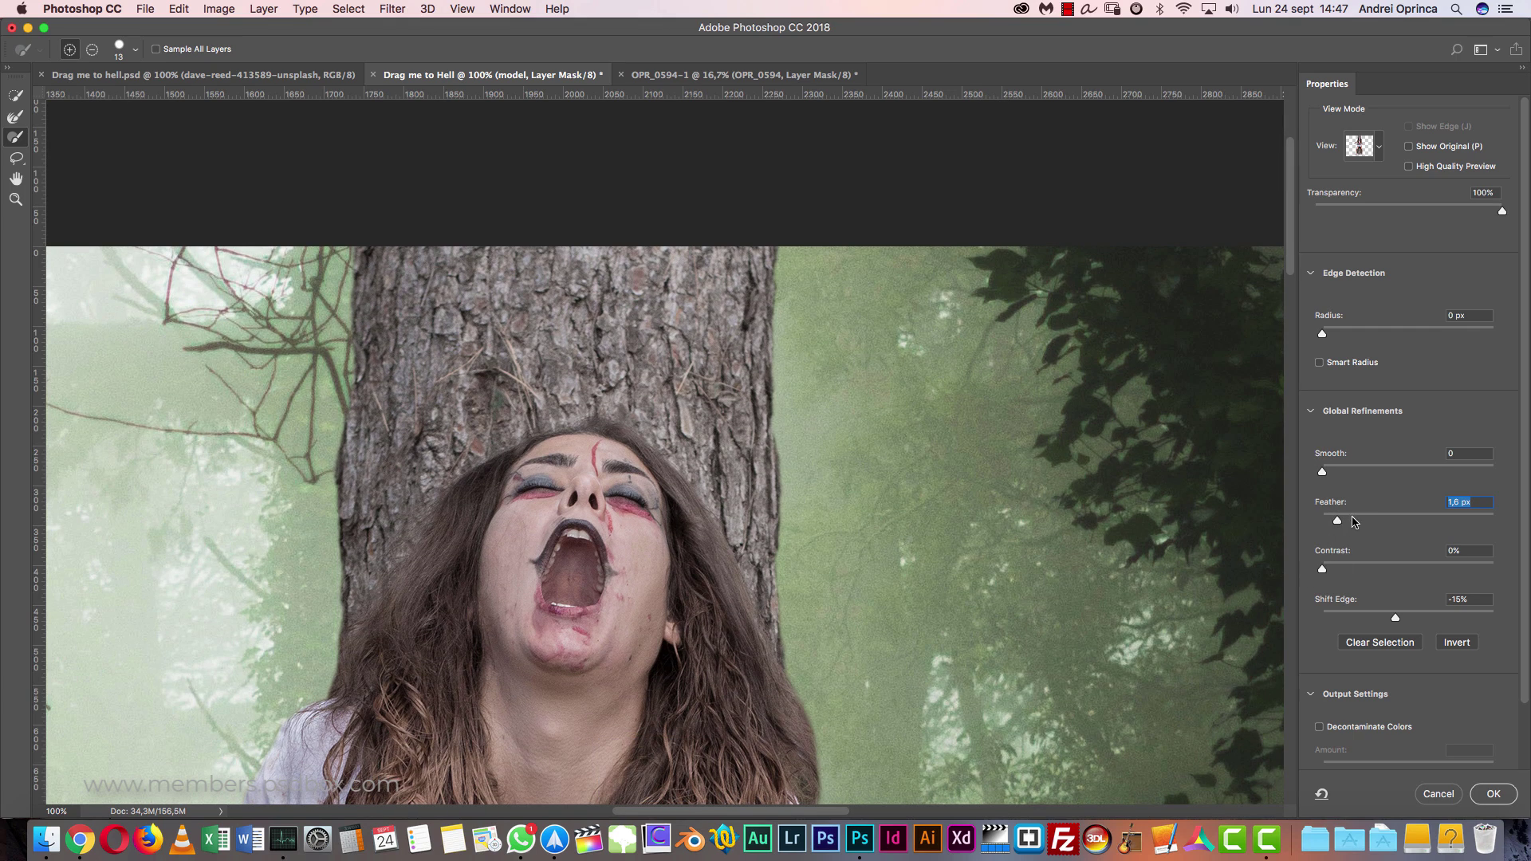
click(1341, 568)
click(1355, 569)
click(1350, 520)
drag(1358, 571, 1320, 561)
click(1409, 146)
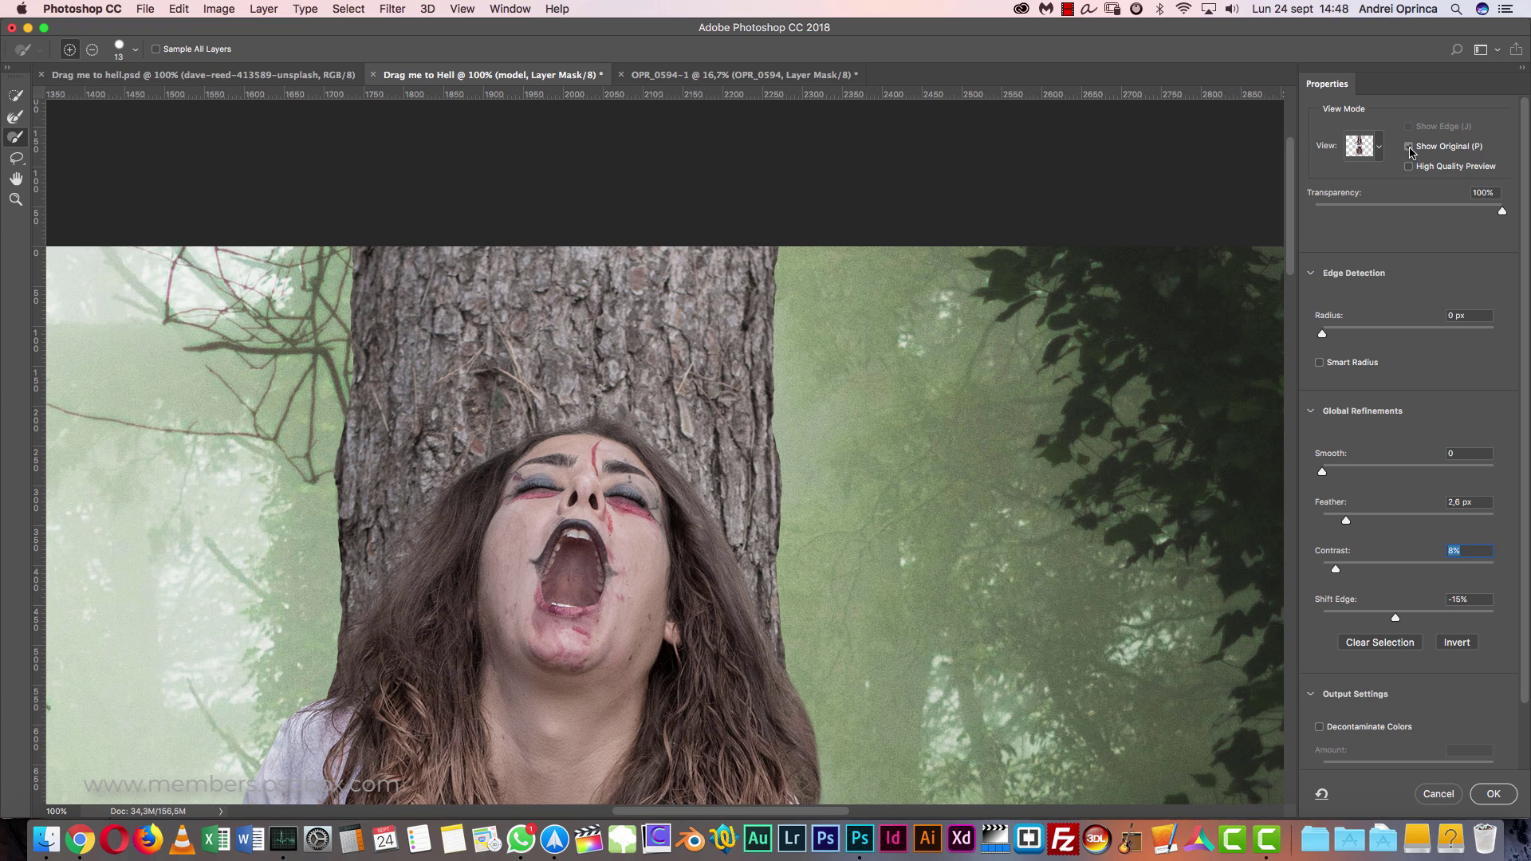
click(1409, 150)
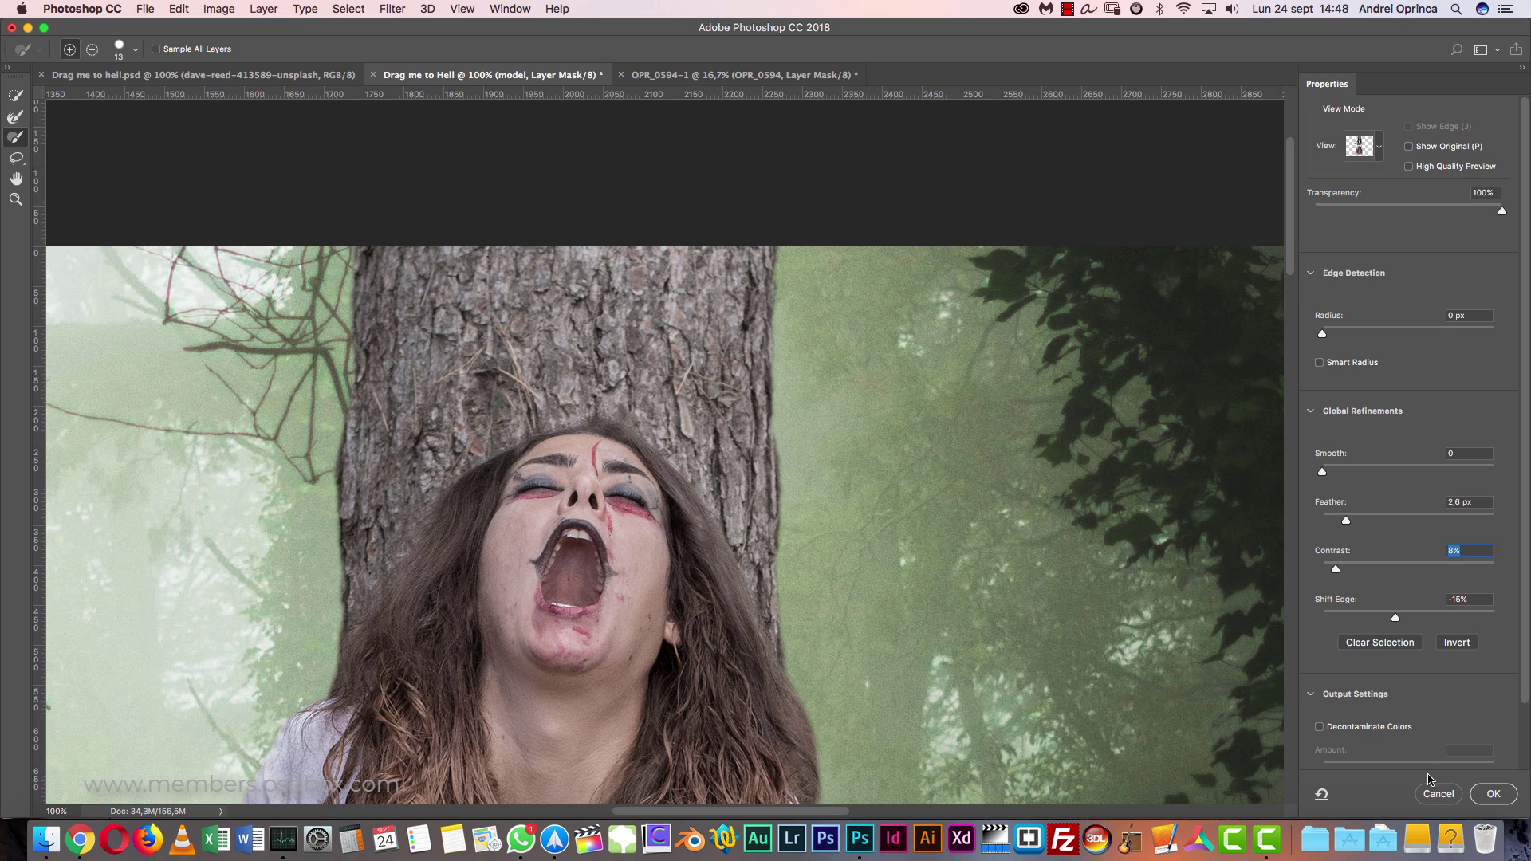
- Choose Layer Mask as the output for the refined edge
drag(1526, 594, 1516, 724)
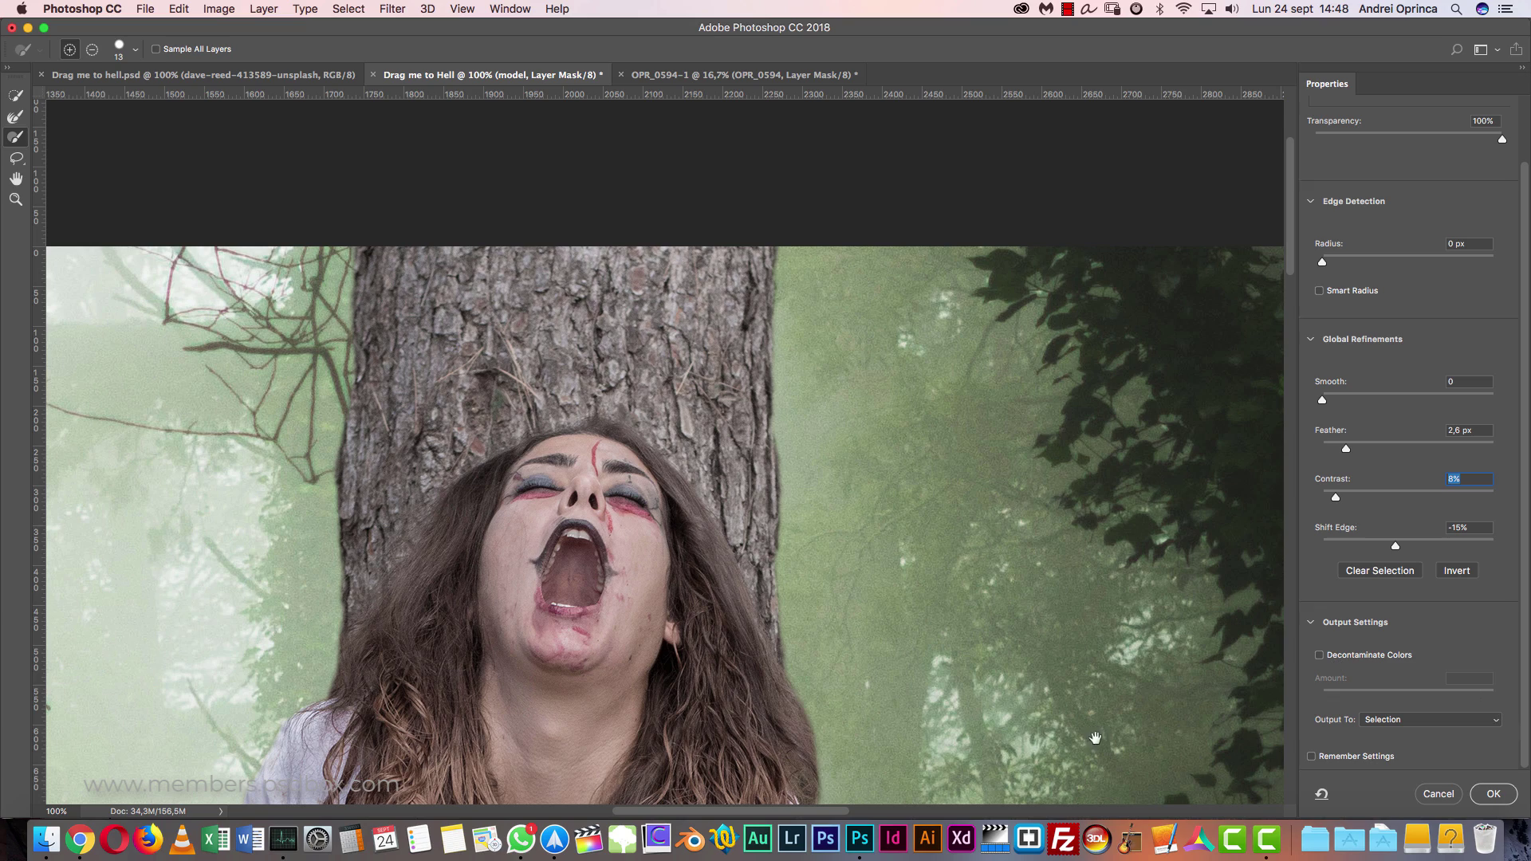
drag(1092, 732, 1081, 268)
drag(1046, 644, 1008, 563)
scroll(1007, 563, down, 1)
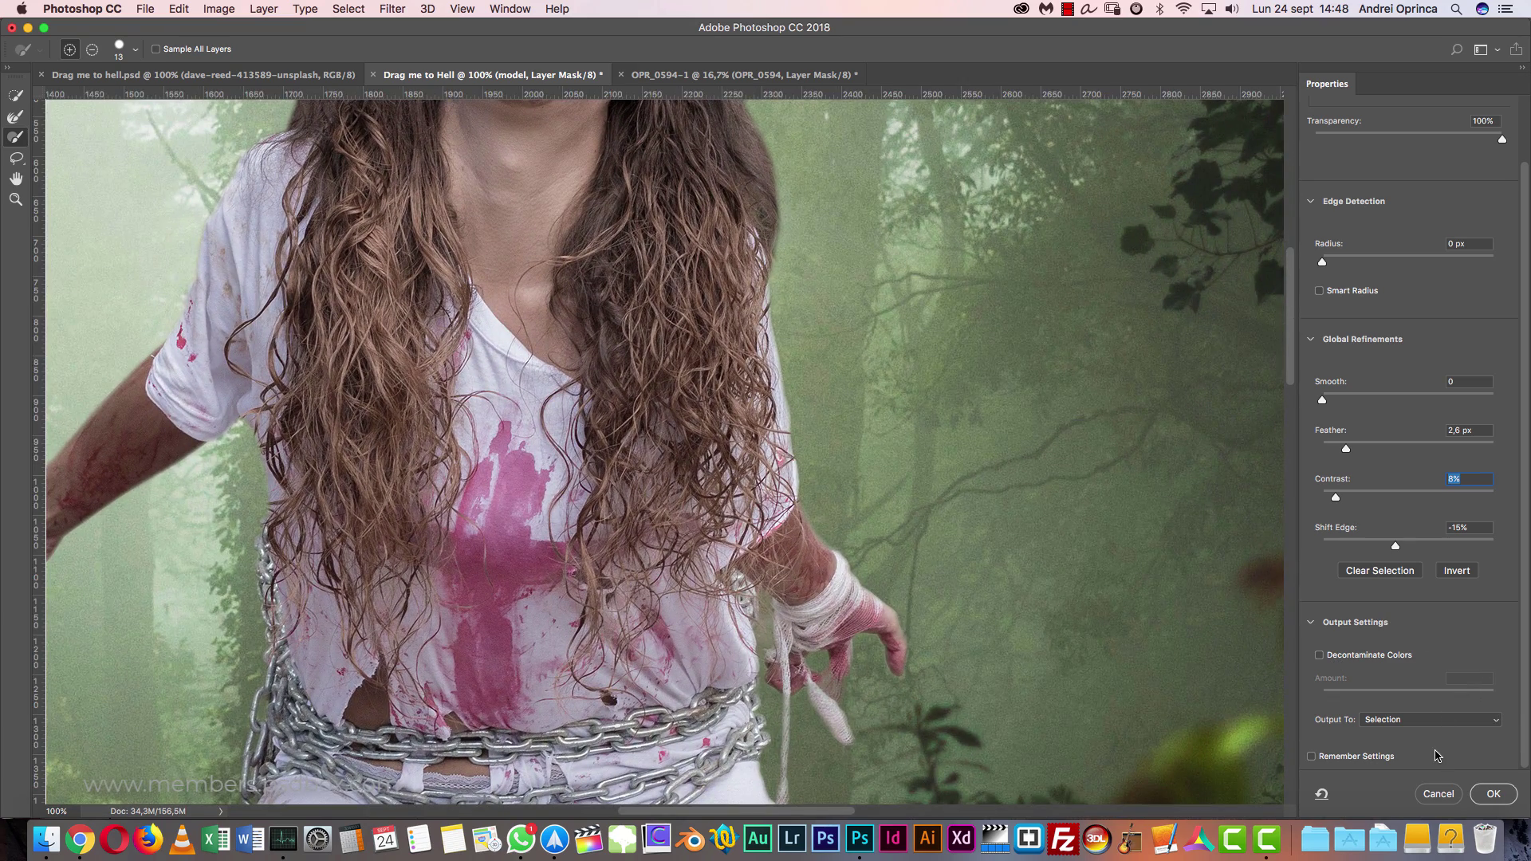
click(1431, 719)
click(1427, 730)
- Check the refined edges around the torso, skirt and arms, and switch the refinement output back to Selection
scroll(1125, 454, down, 5)
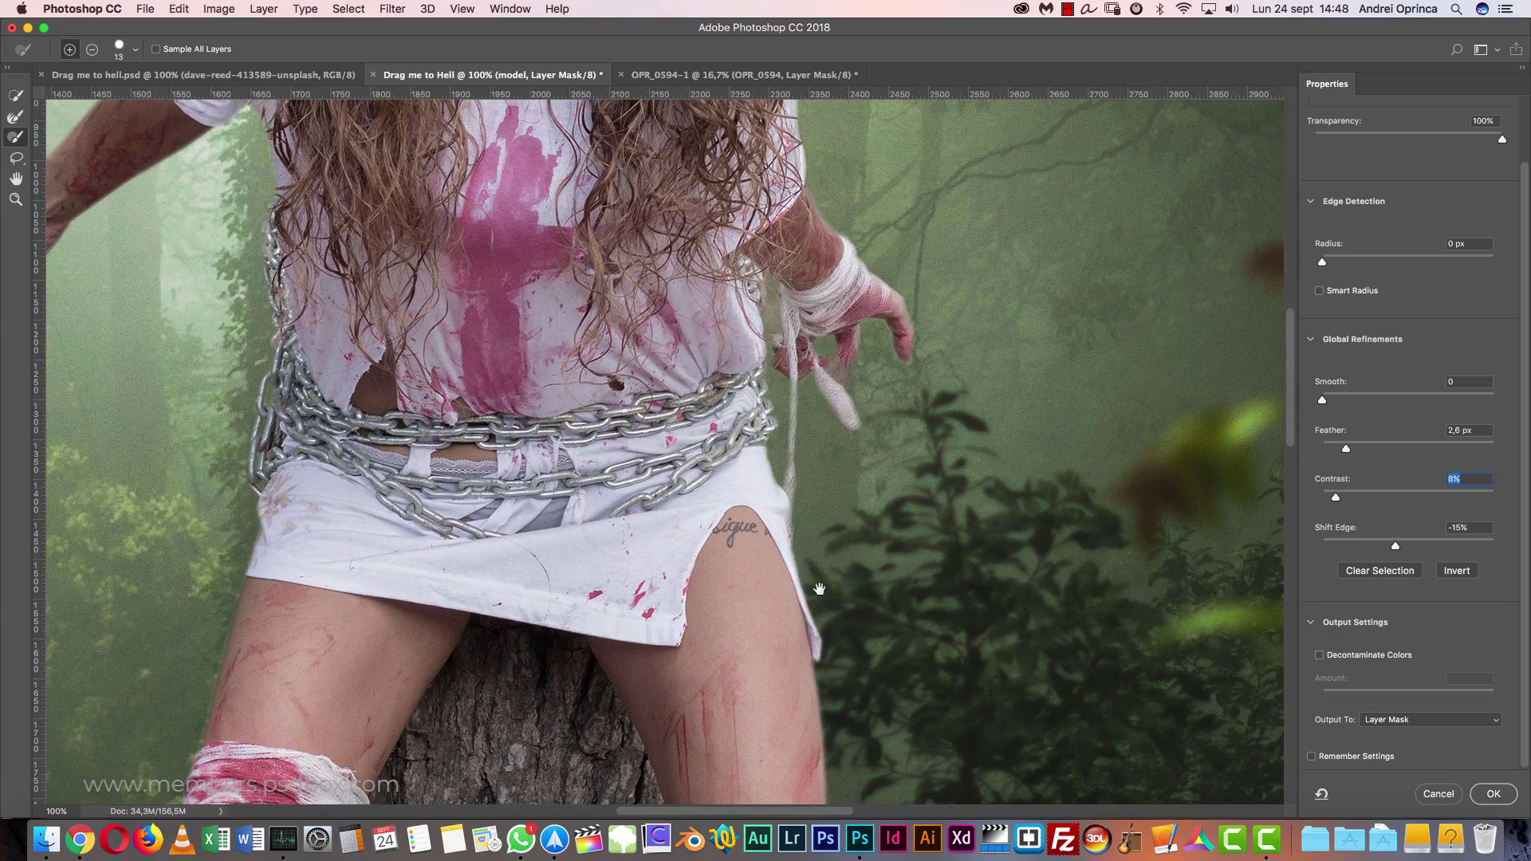
drag(896, 669, 1182, 567)
drag(682, 301, 668, 605)
scroll(668, 606, right, 4)
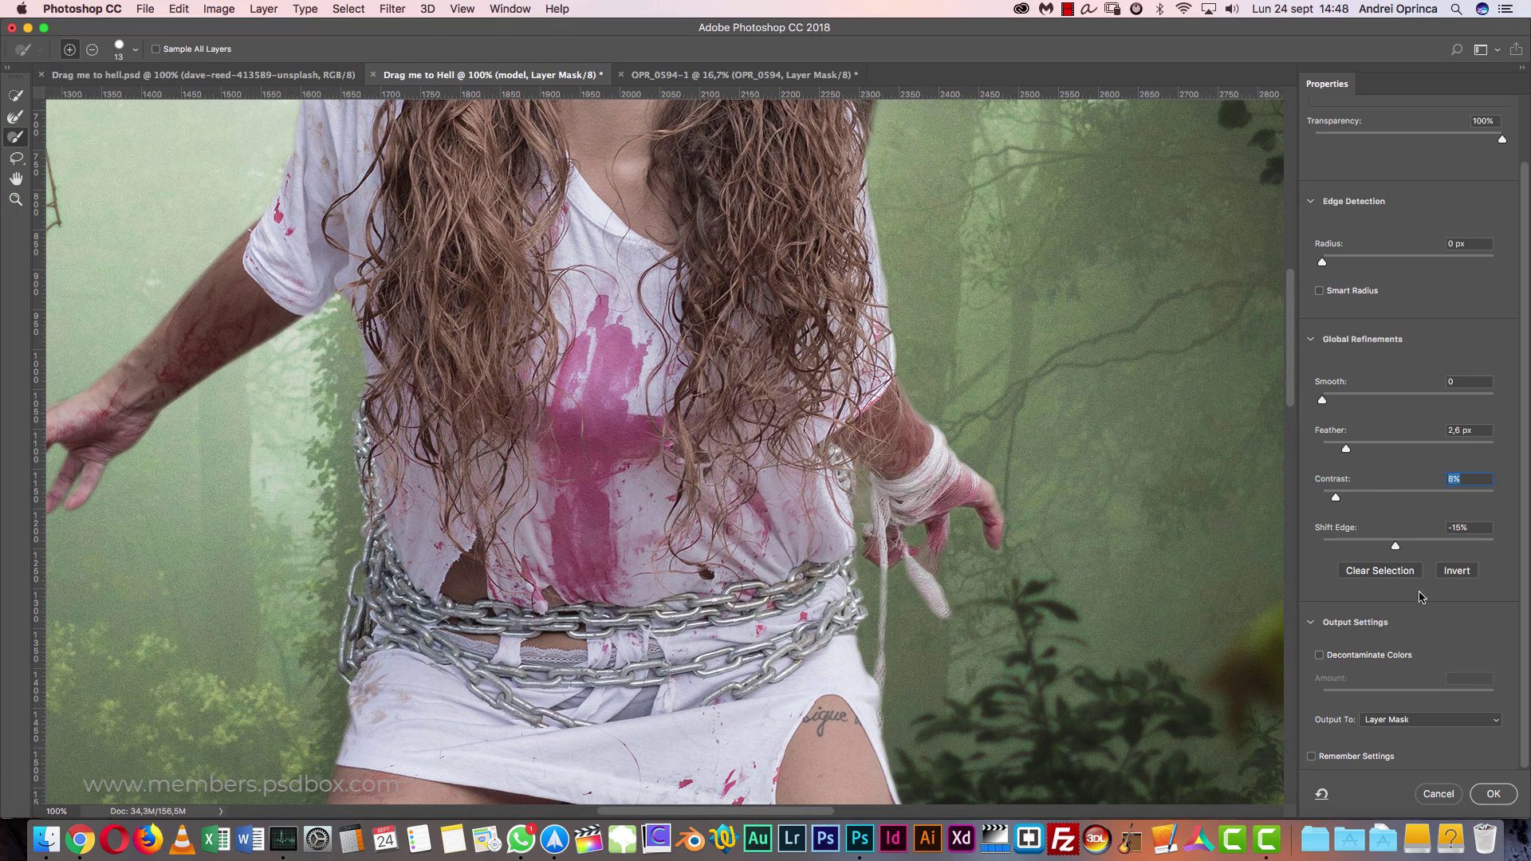
click(1410, 720)
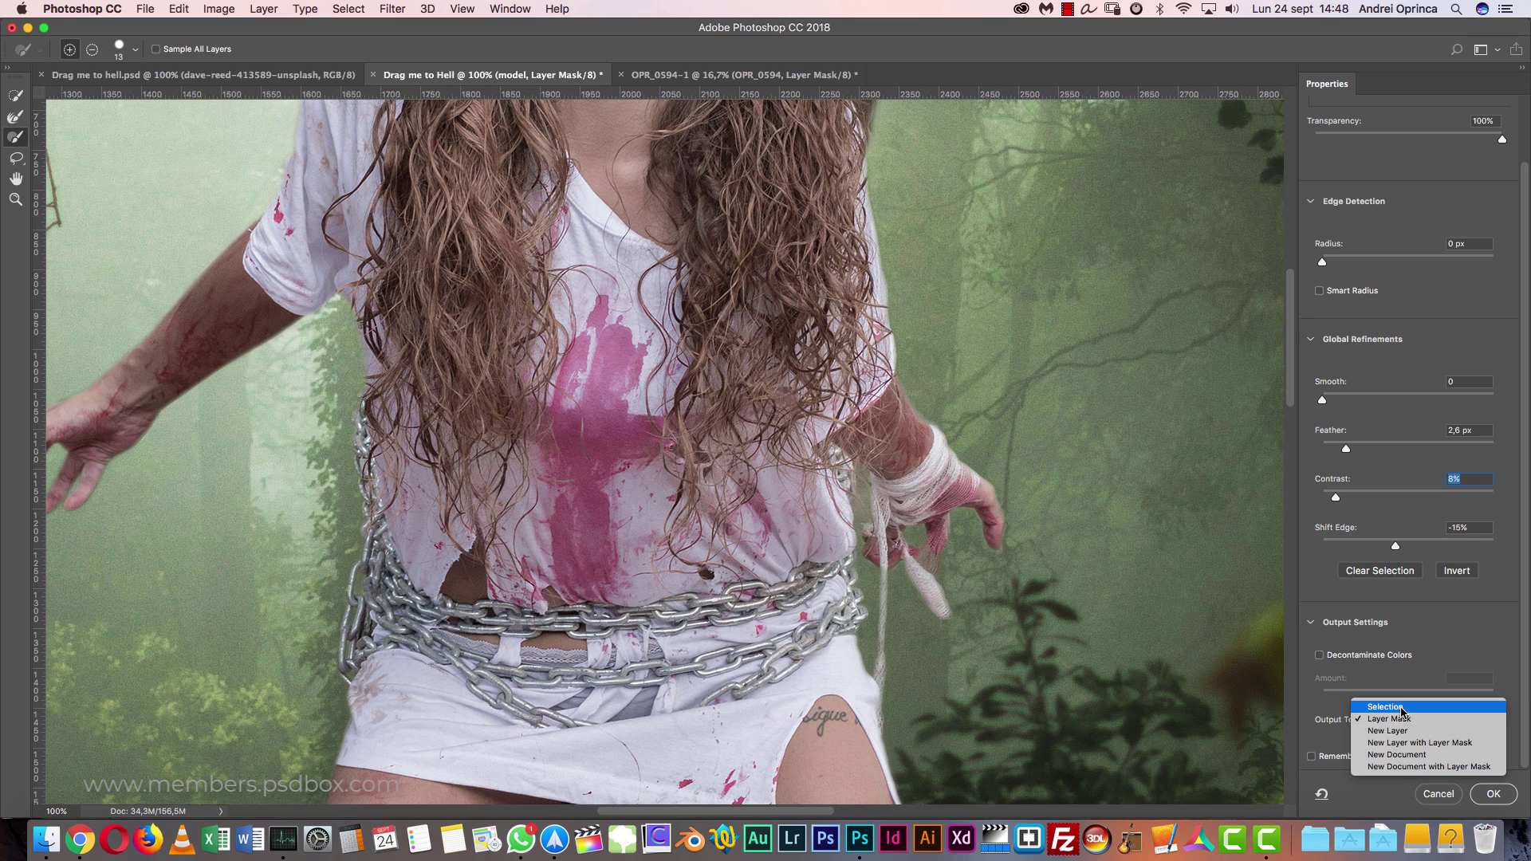
click(1393, 708)
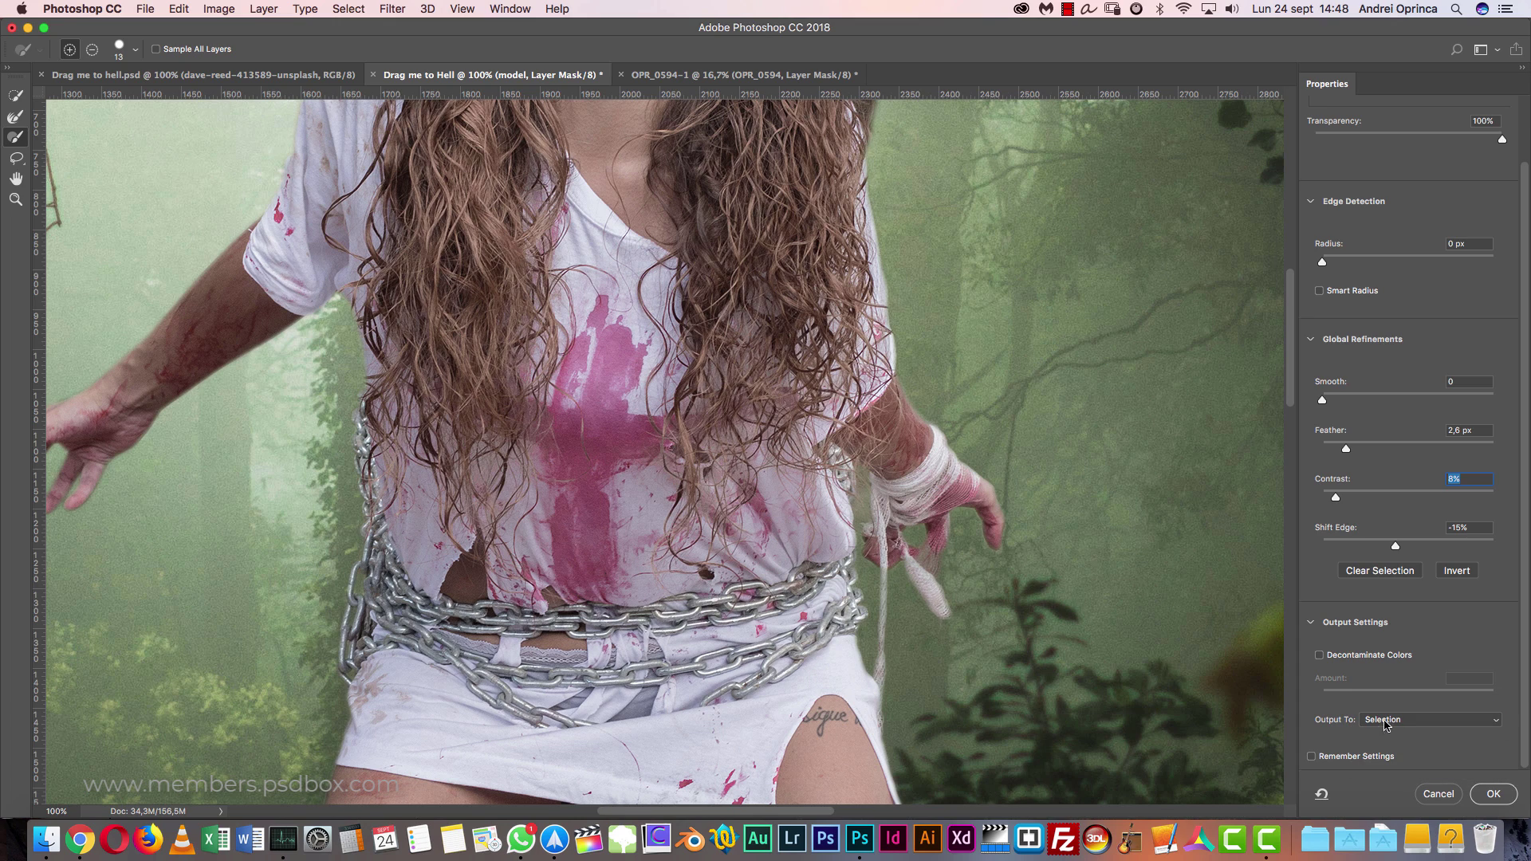
- Apply the edge refinement as a selection and inspect the model's outline from the torso up to the tree trunk
click(1493, 794)
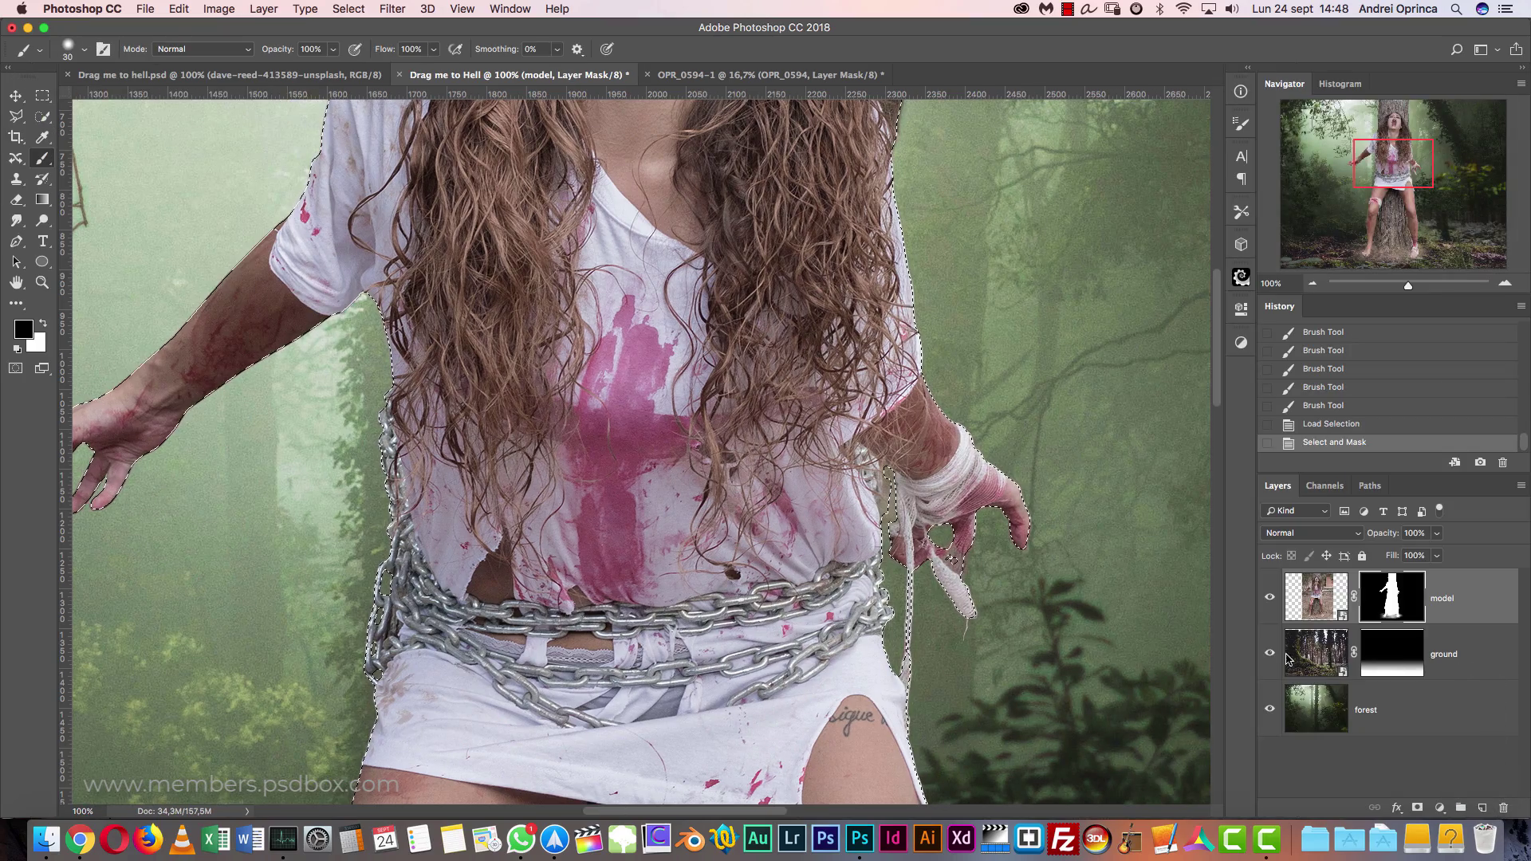
drag(1009, 369, 932, 641)
drag(869, 510, 902, 621)
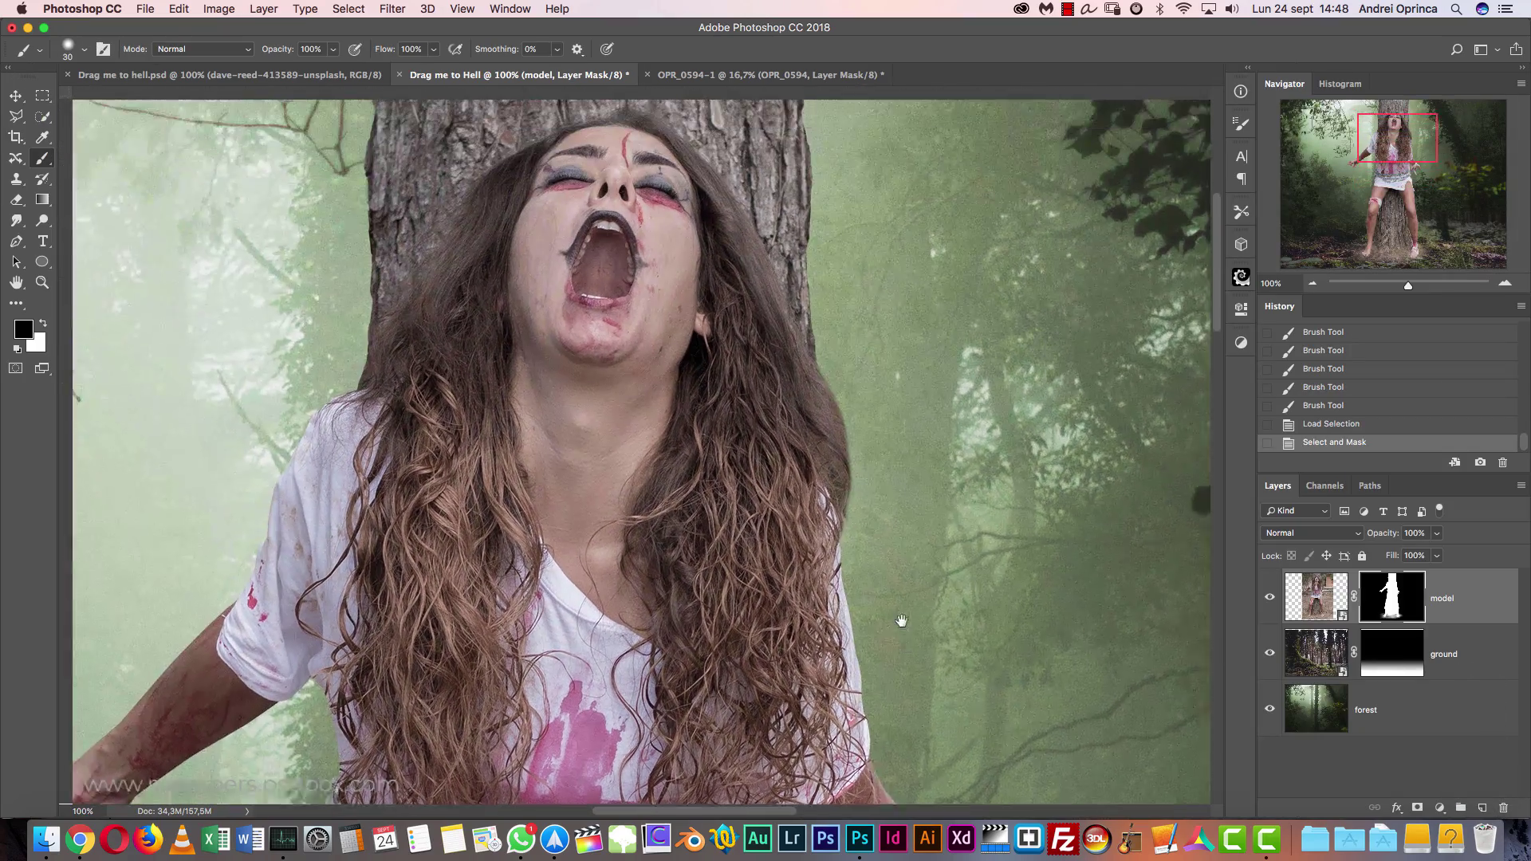
drag(914, 357, 910, 679)
click(1504, 285)
scroll(973, 365, down, 3)
scroll(974, 365, right, 5)
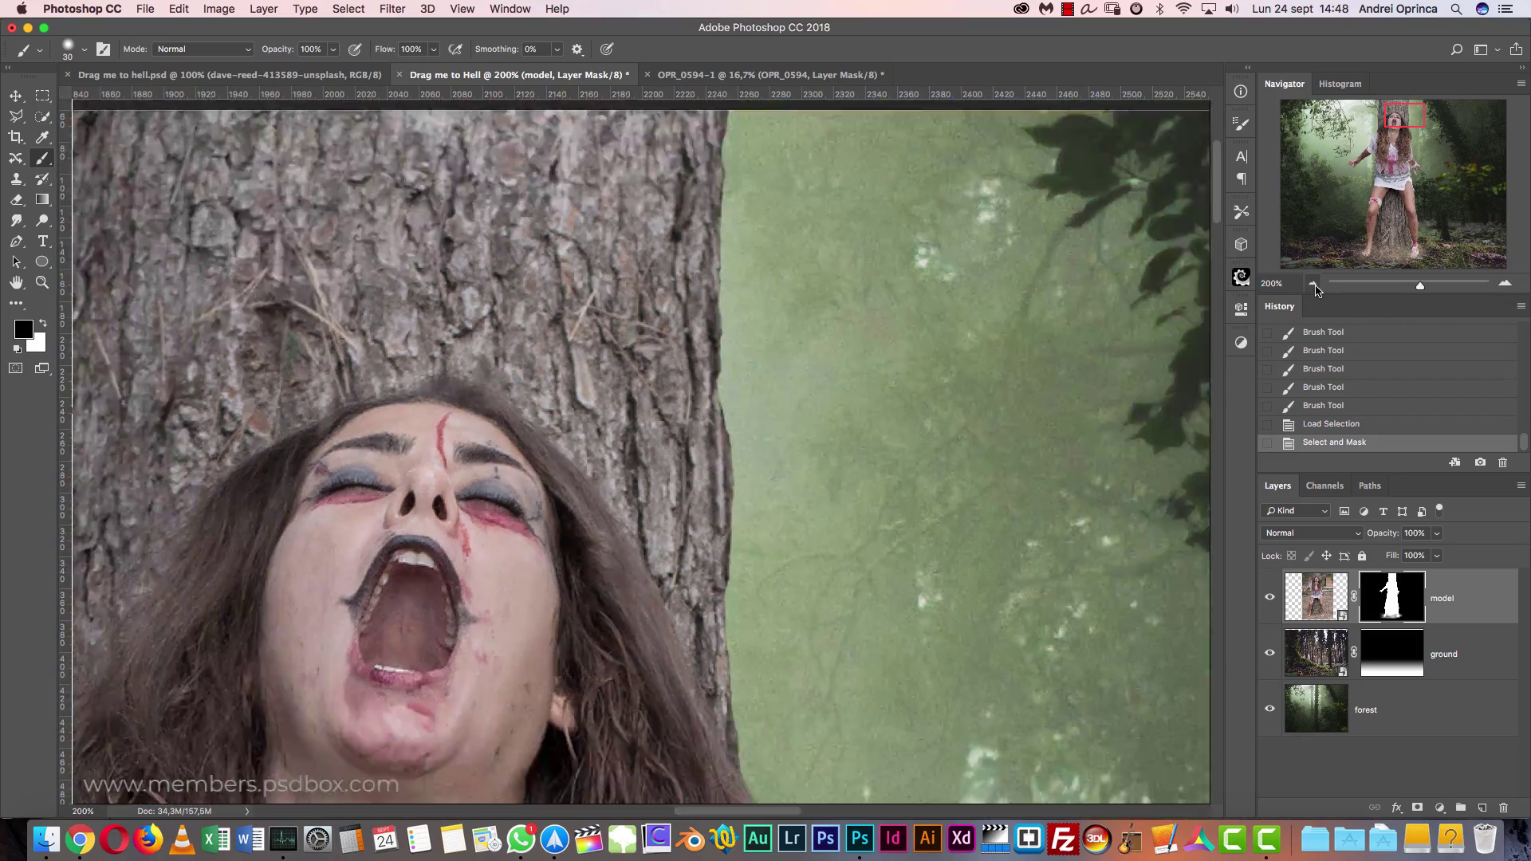
click(1312, 283)
click(1312, 284)
click(1312, 284)
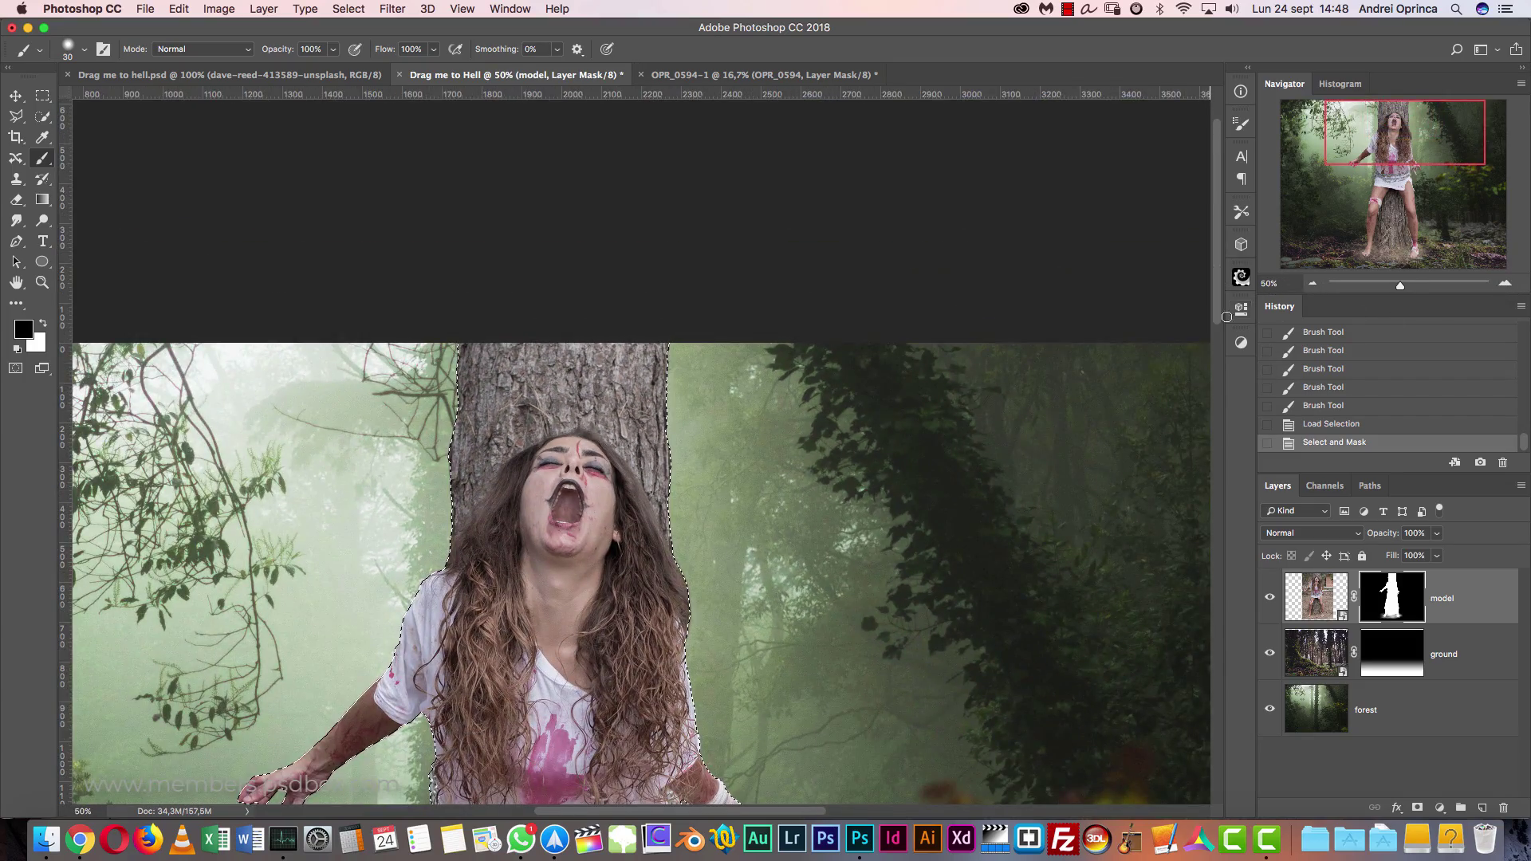
drag(926, 502, 976, 644)
click(1505, 283)
click(1504, 283)
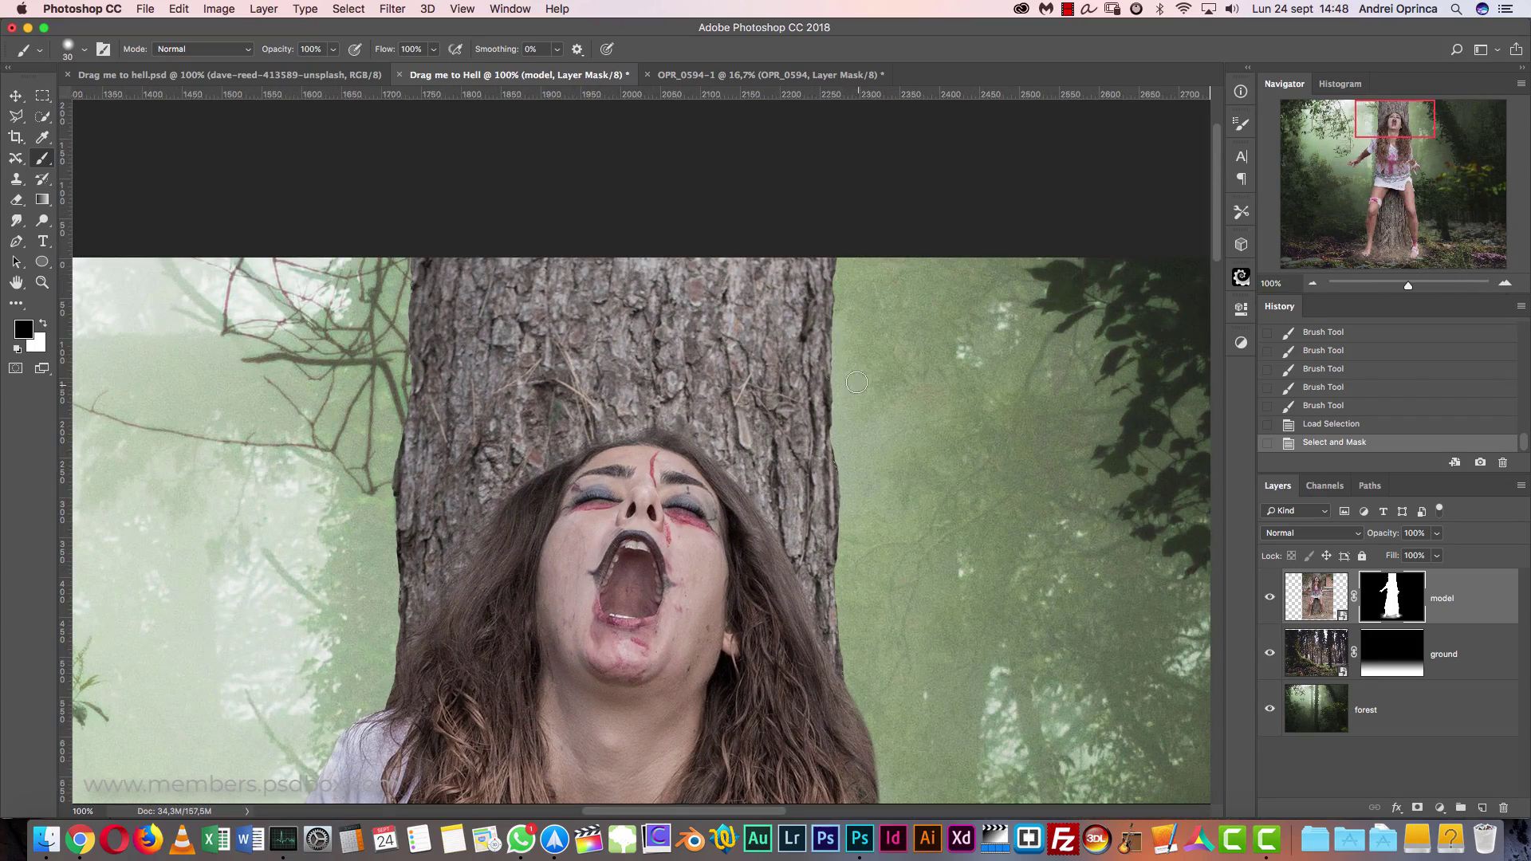
- Invert the selection and paint black on the model's layer mask along the upper part of the trunk's edge beside her face
click(363, 10)
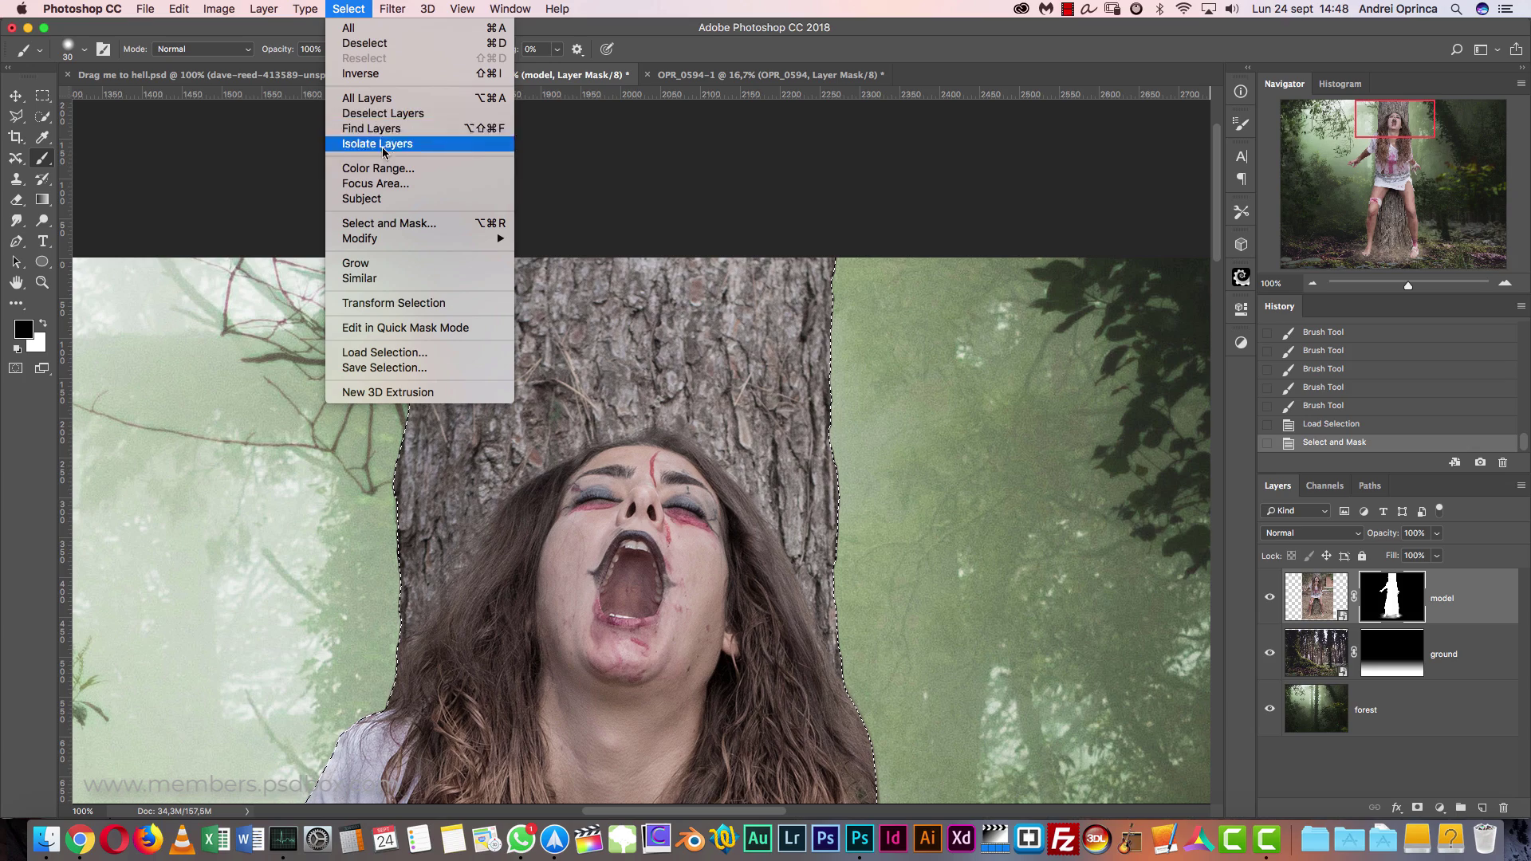
click(372, 74)
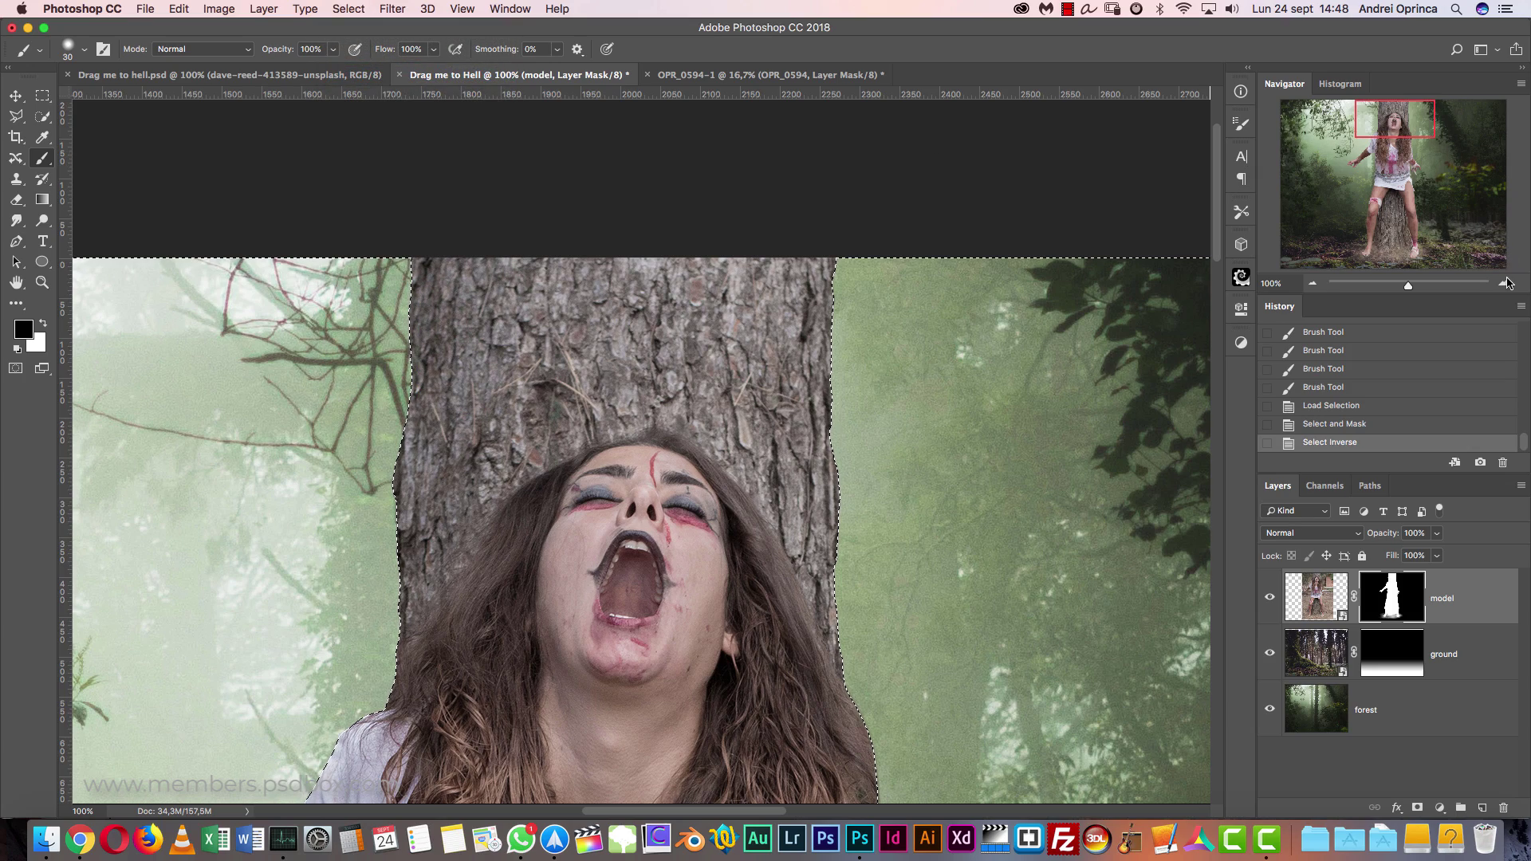
drag(997, 498, 771, 592)
key(super+plus)
key(super+plus)
drag(893, 495, 1032, 553)
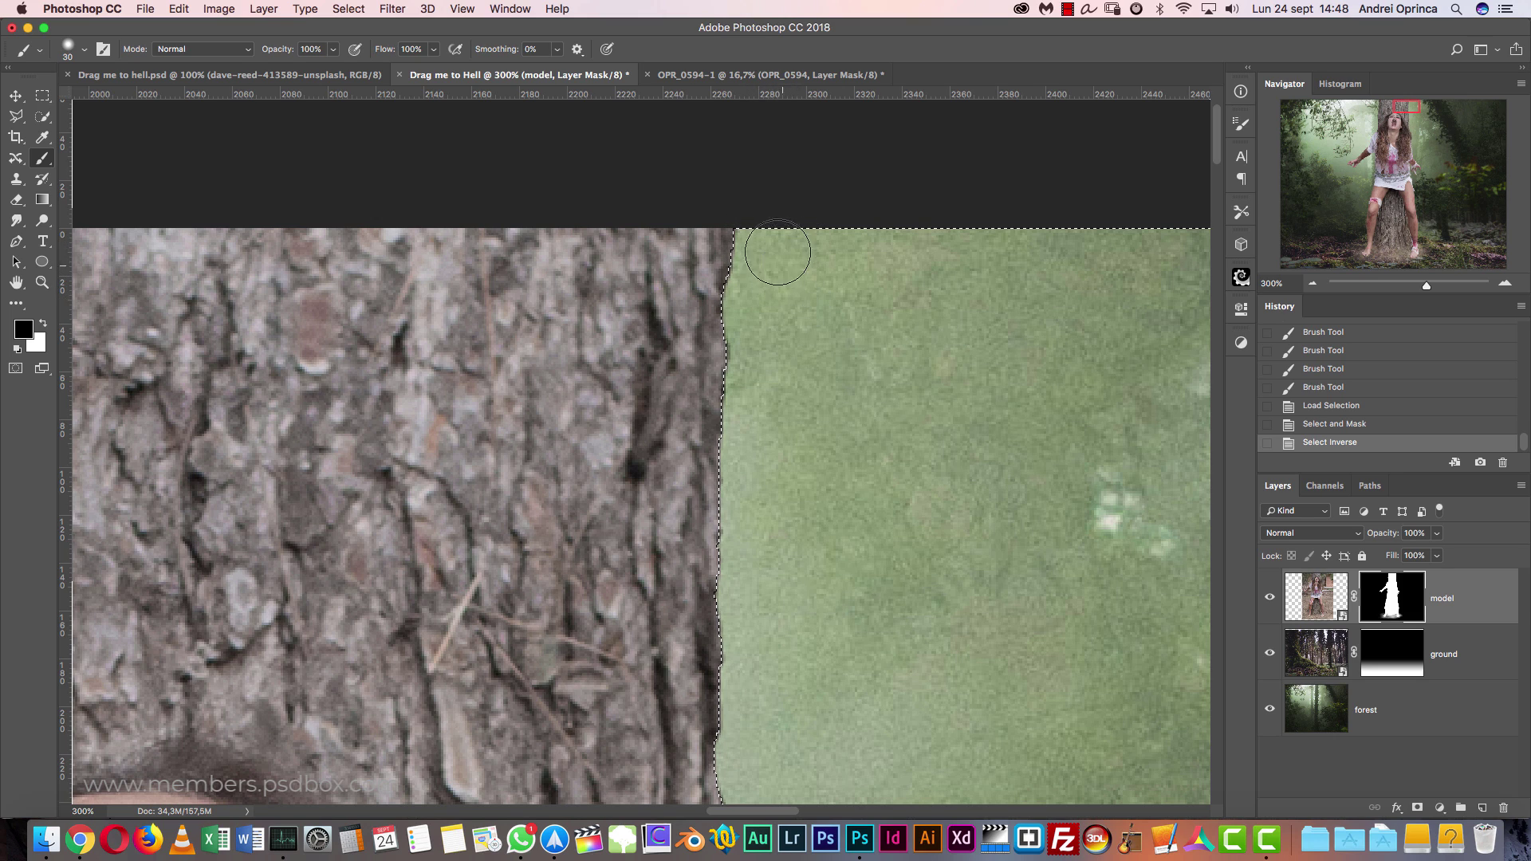
drag(732, 298, 733, 391)
drag(758, 259, 733, 469)
key(super)
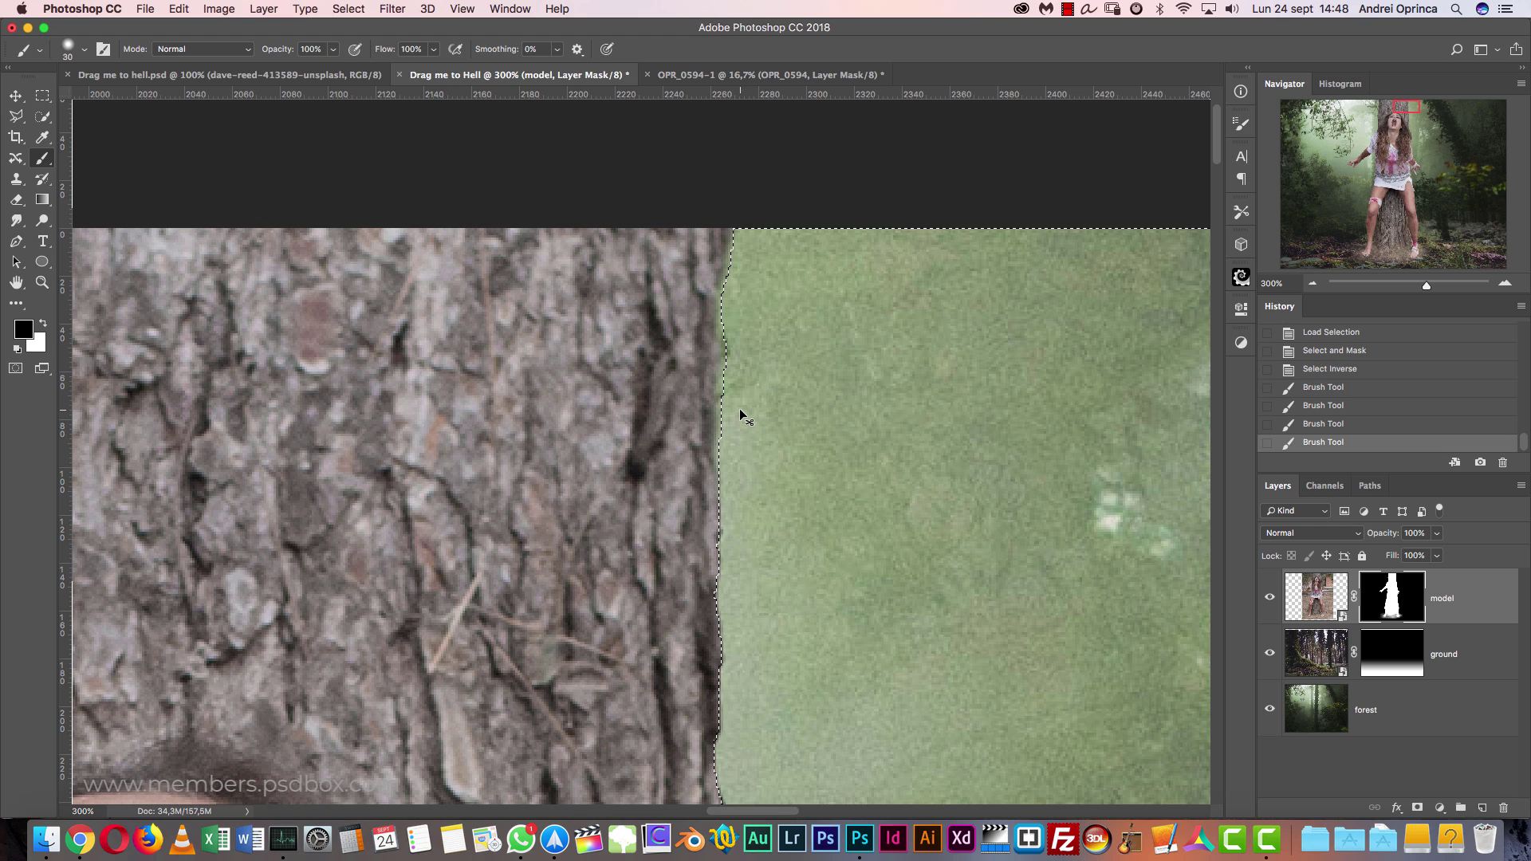
- Hide the selection outline and continue painting the model's mask black down the same trunk edge to her hair
key(super+h)
scroll(816, 404, down, 4)
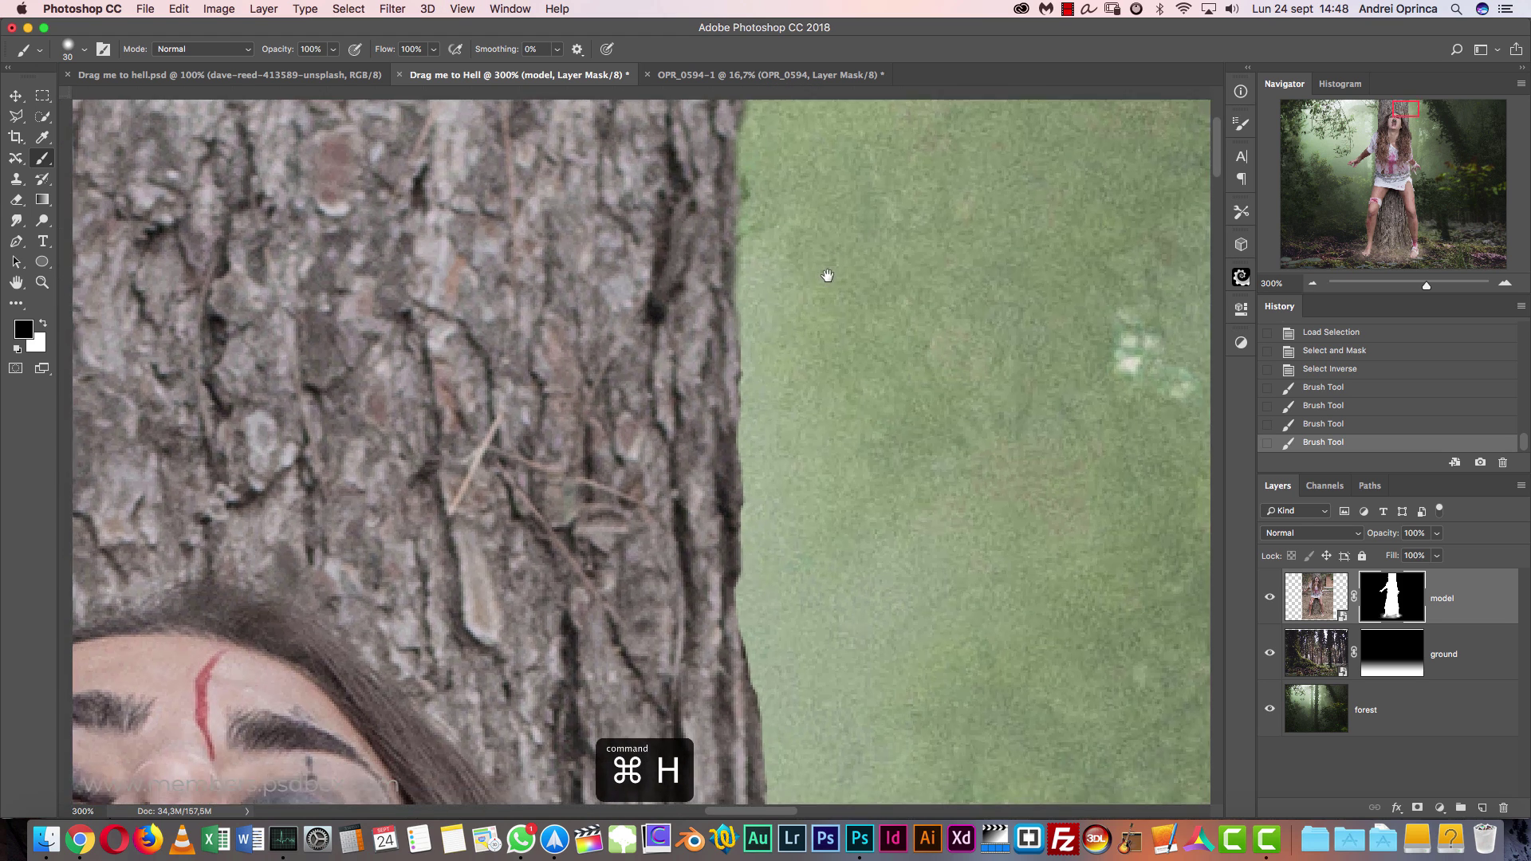
drag(743, 267, 751, 451)
drag(758, 318, 752, 503)
drag(758, 380, 752, 543)
key(super+h)
key(super+h)
drag(788, 404, 798, 174)
mouse_move(757, 351)
mouse_down()
mouse_move(777, 472)
mouse_move(813, 260)
mouse_move(771, 452)
mouse_move(770, 572)
mouse_move(806, 274)
mouse_up()
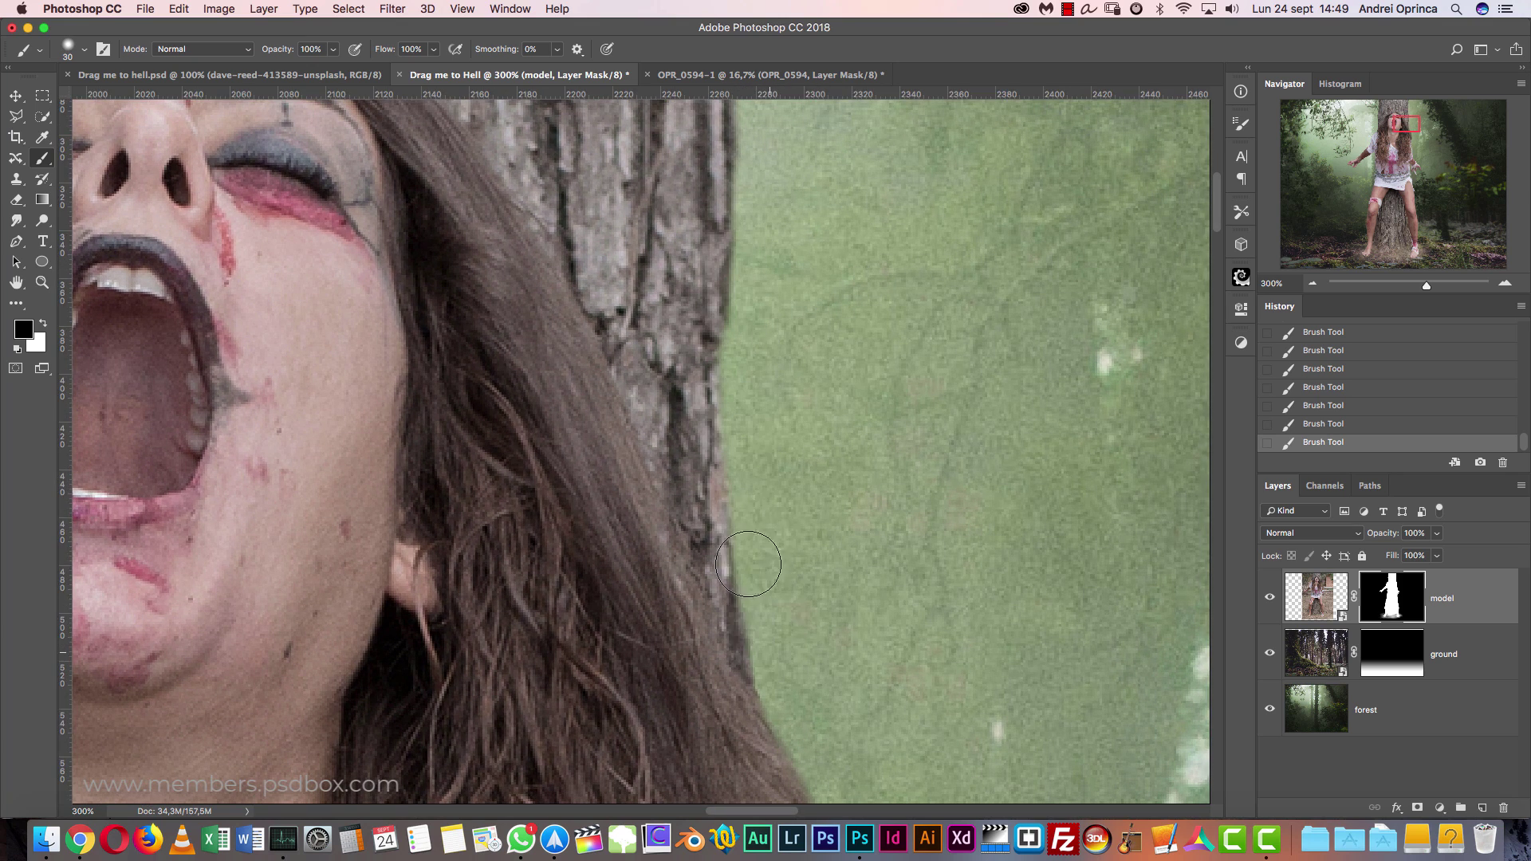
drag(748, 332, 957, 535)
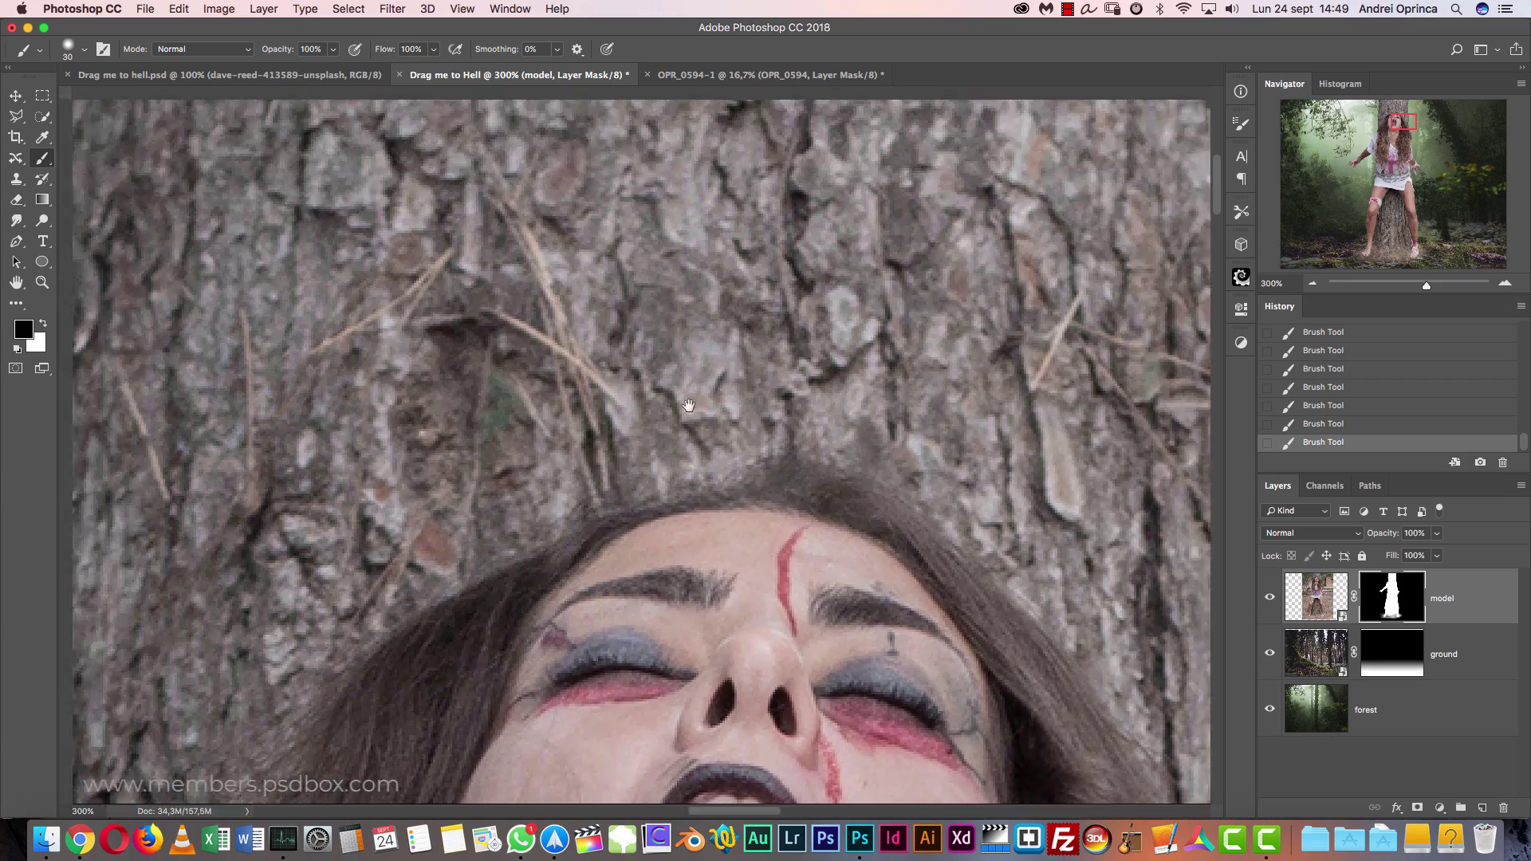
mouse_move(550, 390)
mouse_down()
mouse_move(770, 461)
mouse_move(953, 476)
mouse_up()
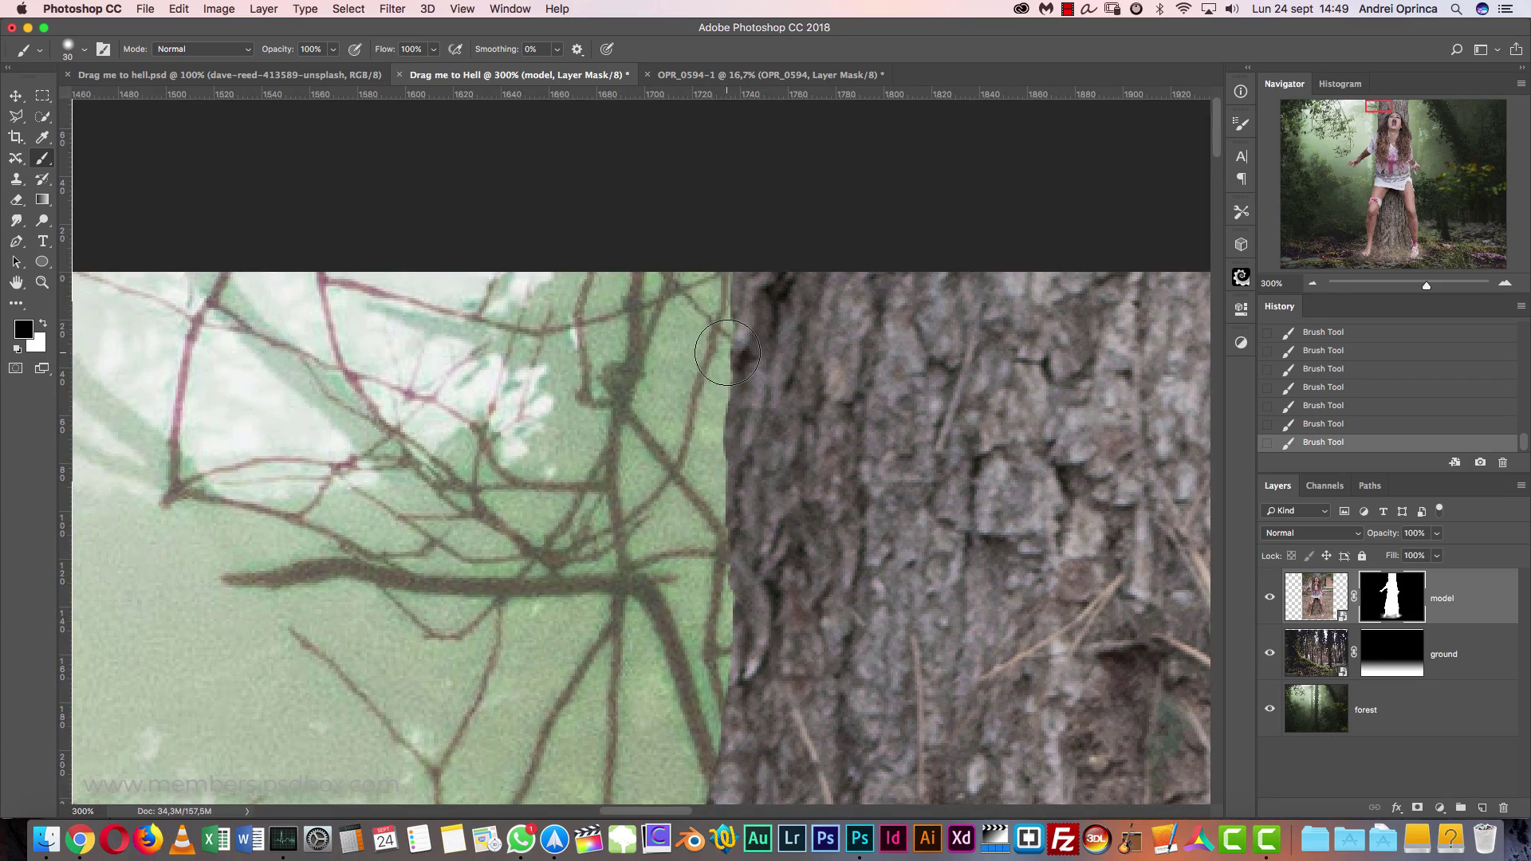
key(super+i)
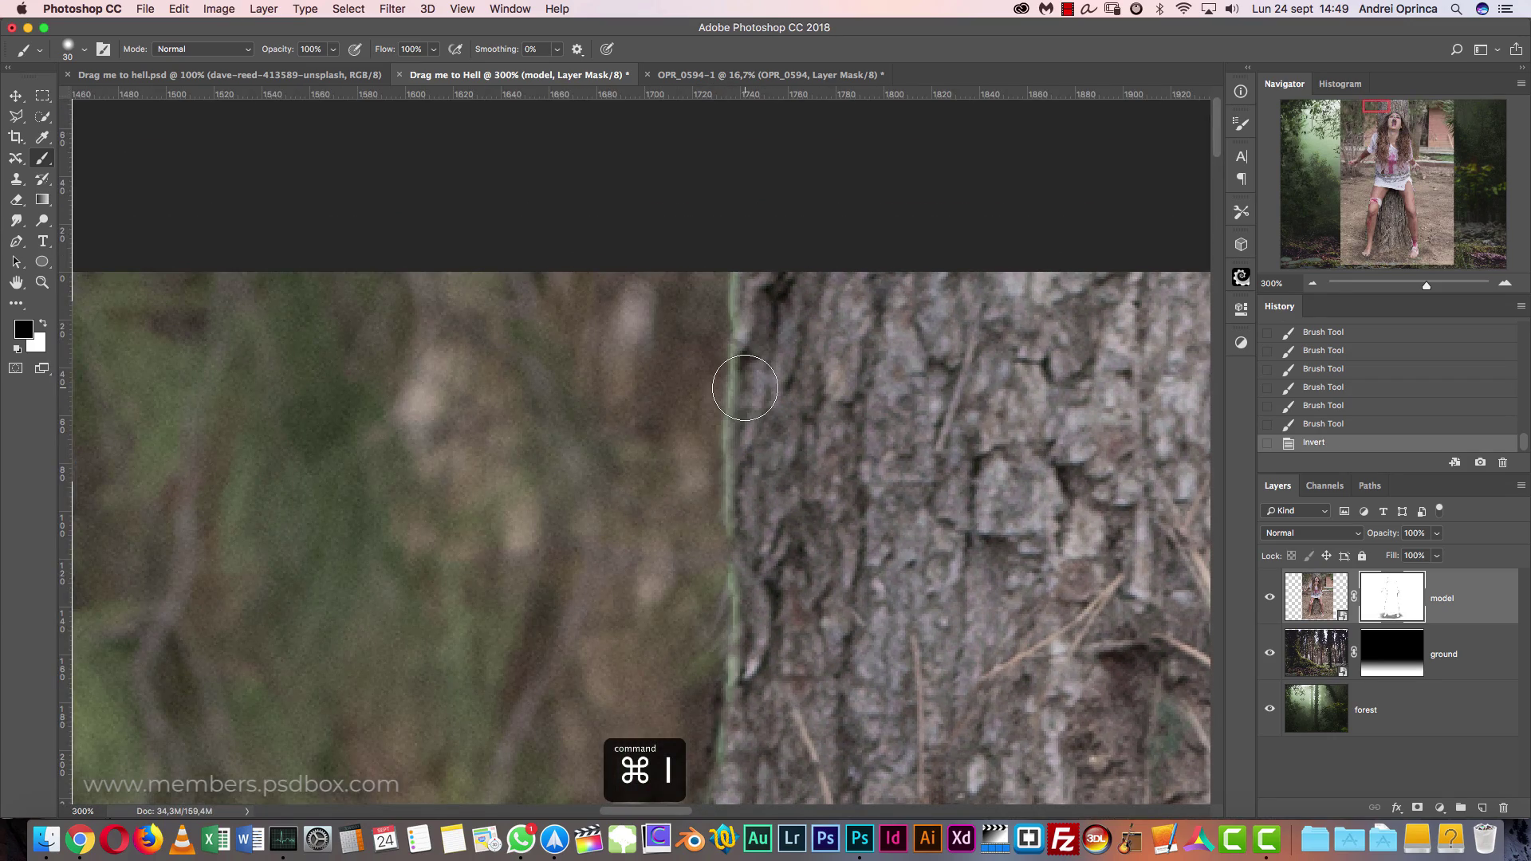
key(super+z)
key(shift+super+i)
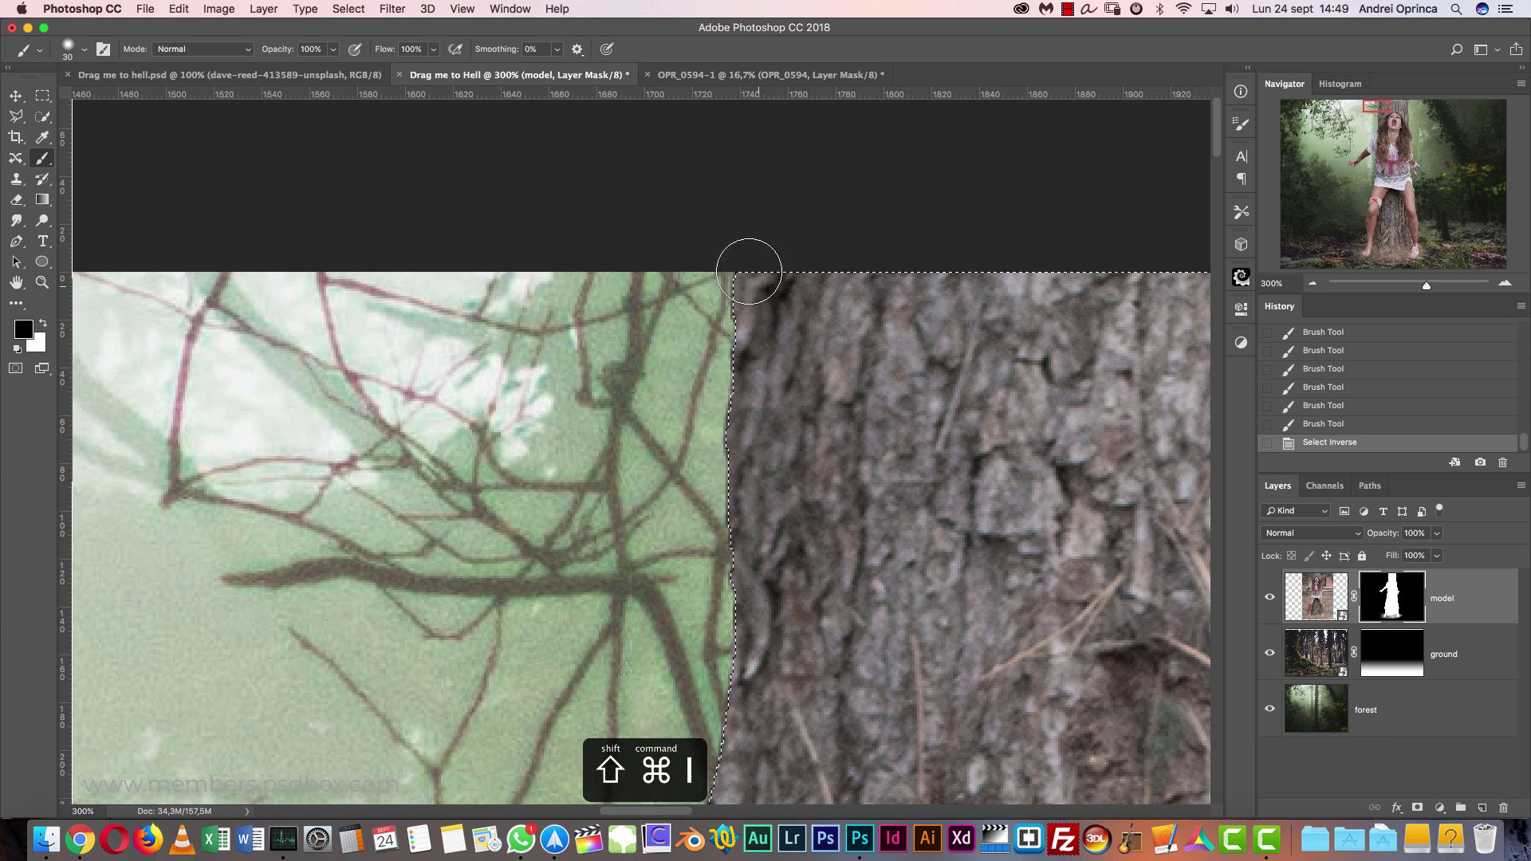
mouse_move(752, 260)
mouse_down()
mouse_move(756, 425)
mouse_move(751, 334)
mouse_up()
key(super+z)
click(392, 9)
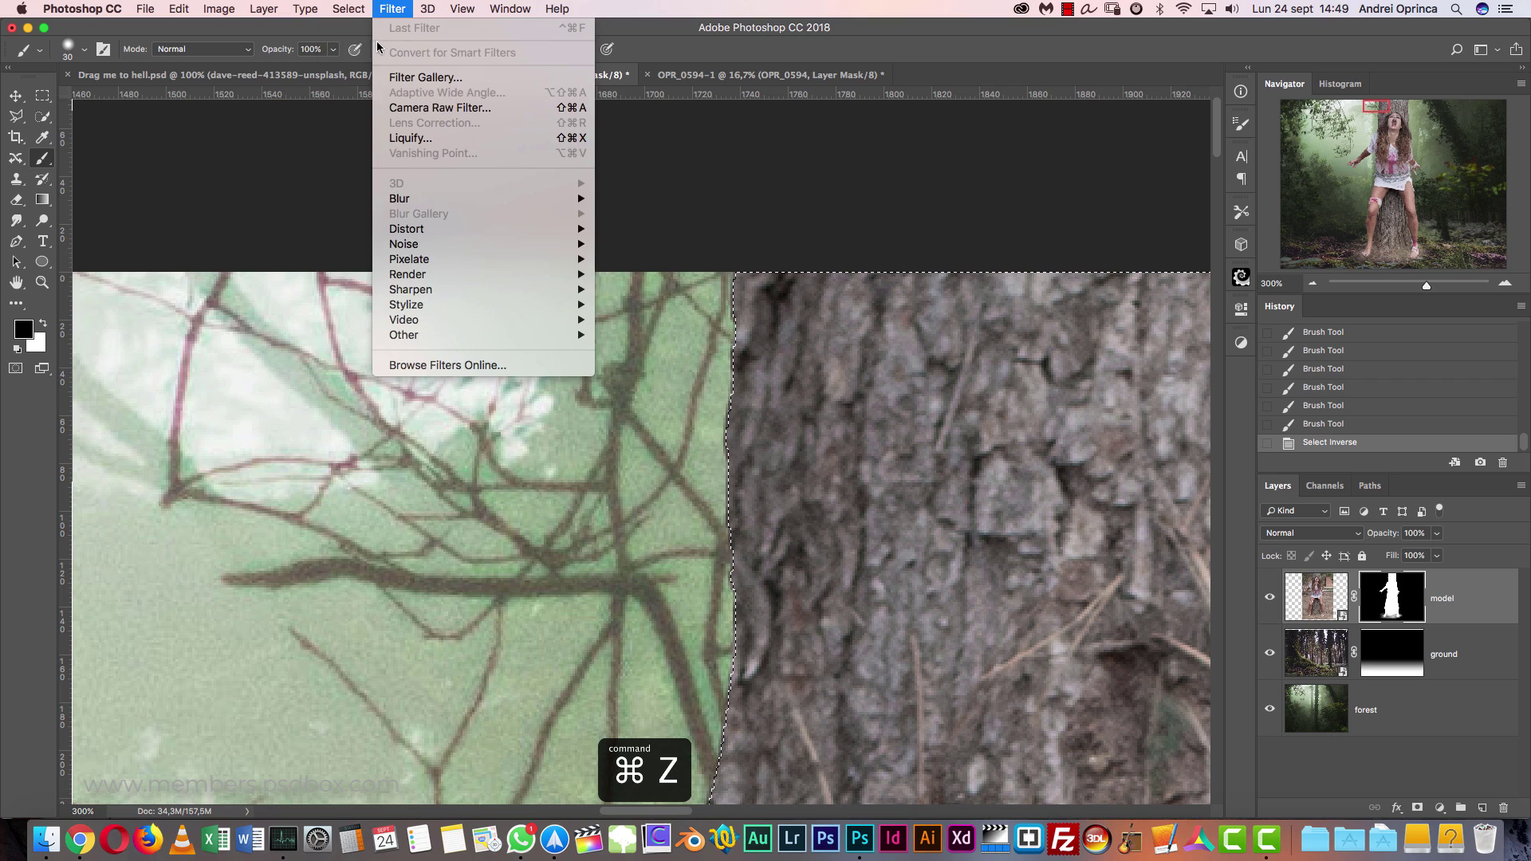
mouse_move(348, 9)
click(391, 74)
- Paint black on the model's mask along the trunk's opposite edge, beside the branches, and toggle the selection outline
mouse_move(741, 287)
mouse_down()
mouse_move(734, 485)
mouse_move(744, 424)
mouse_up()
key(super+h)
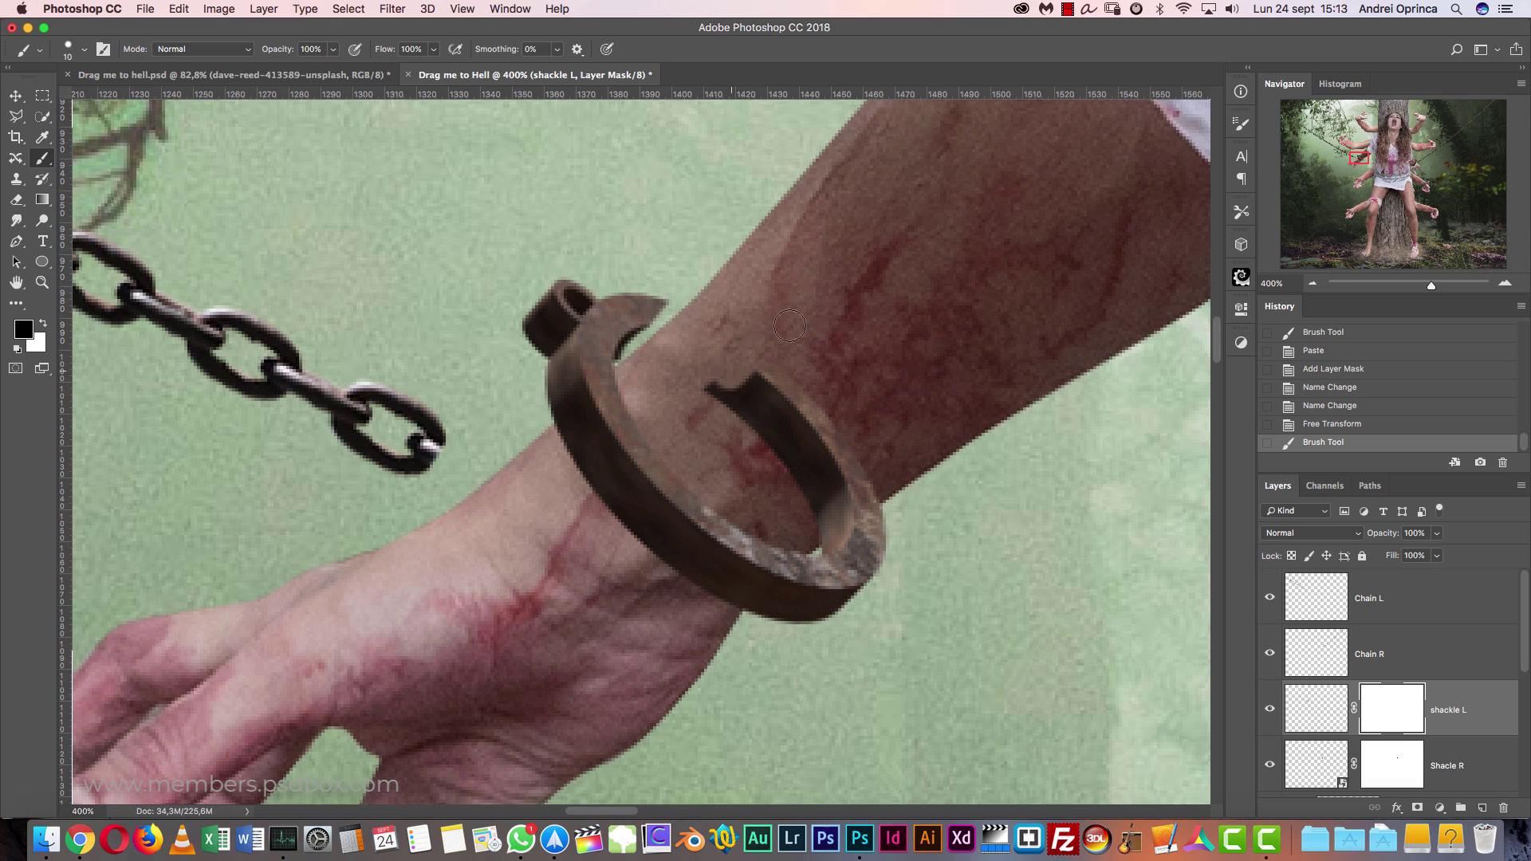
- Mask out the back part of the shackle L layer crossing the arm, and restore its ring just beyond the arm's lower edge
mouse_move(718, 386)
mouse_down()
mouse_move(683, 394)
mouse_move(843, 451)
mouse_move(829, 509)
mouse_move(851, 505)
mouse_move(826, 537)
mouse_move(862, 489)
mouse_move(895, 484)
mouse_move(775, 432)
mouse_move(837, 392)
mouse_move(818, 444)
mouse_move(816, 408)
mouse_move(869, 367)
mouse_up()
click(1503, 284)
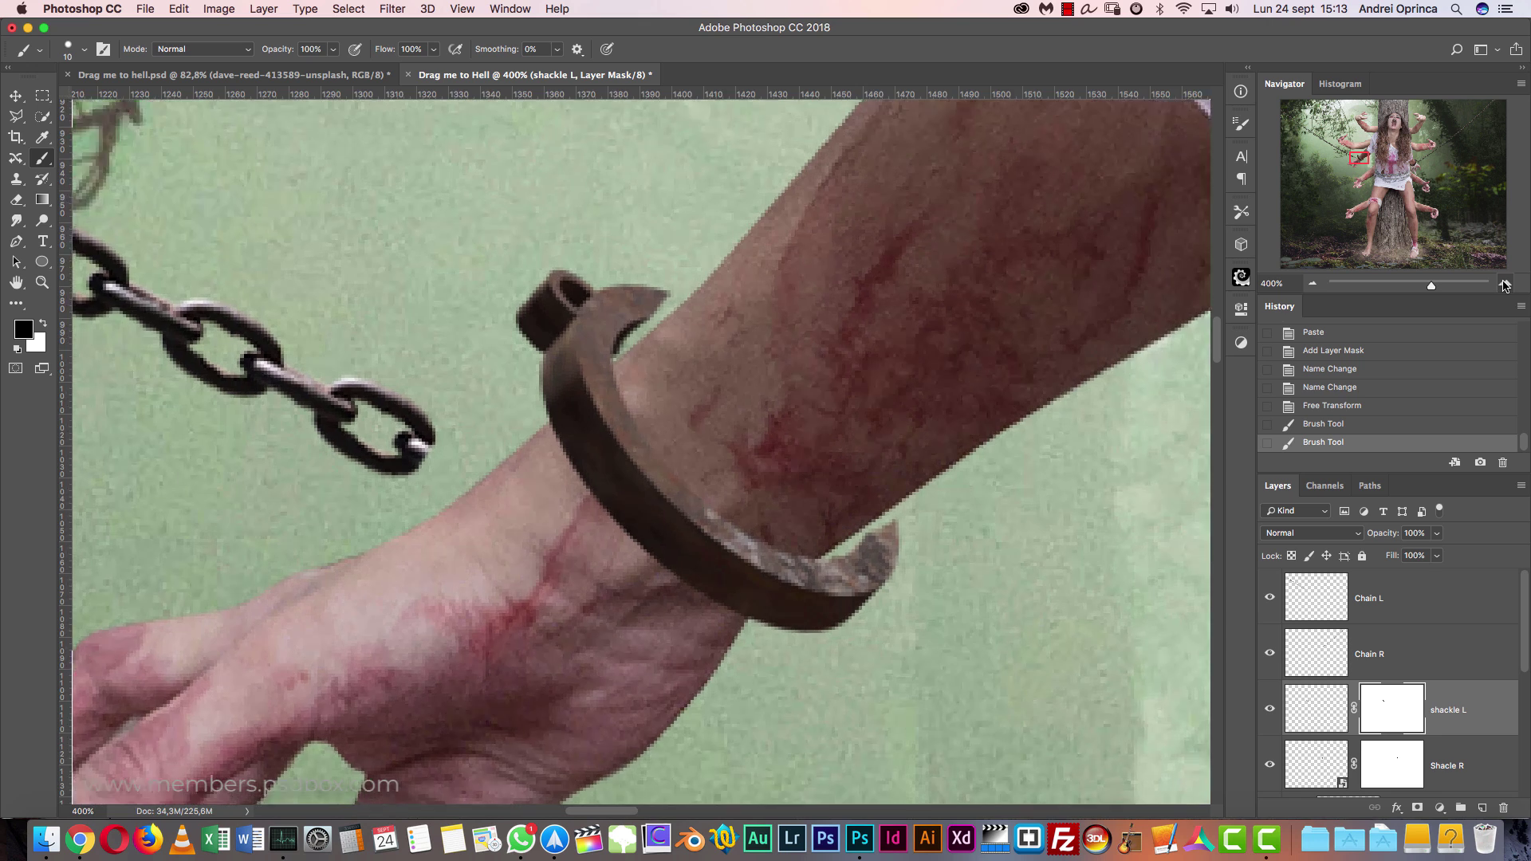
click(1503, 283)
drag(1014, 563, 769, 498)
key(x)
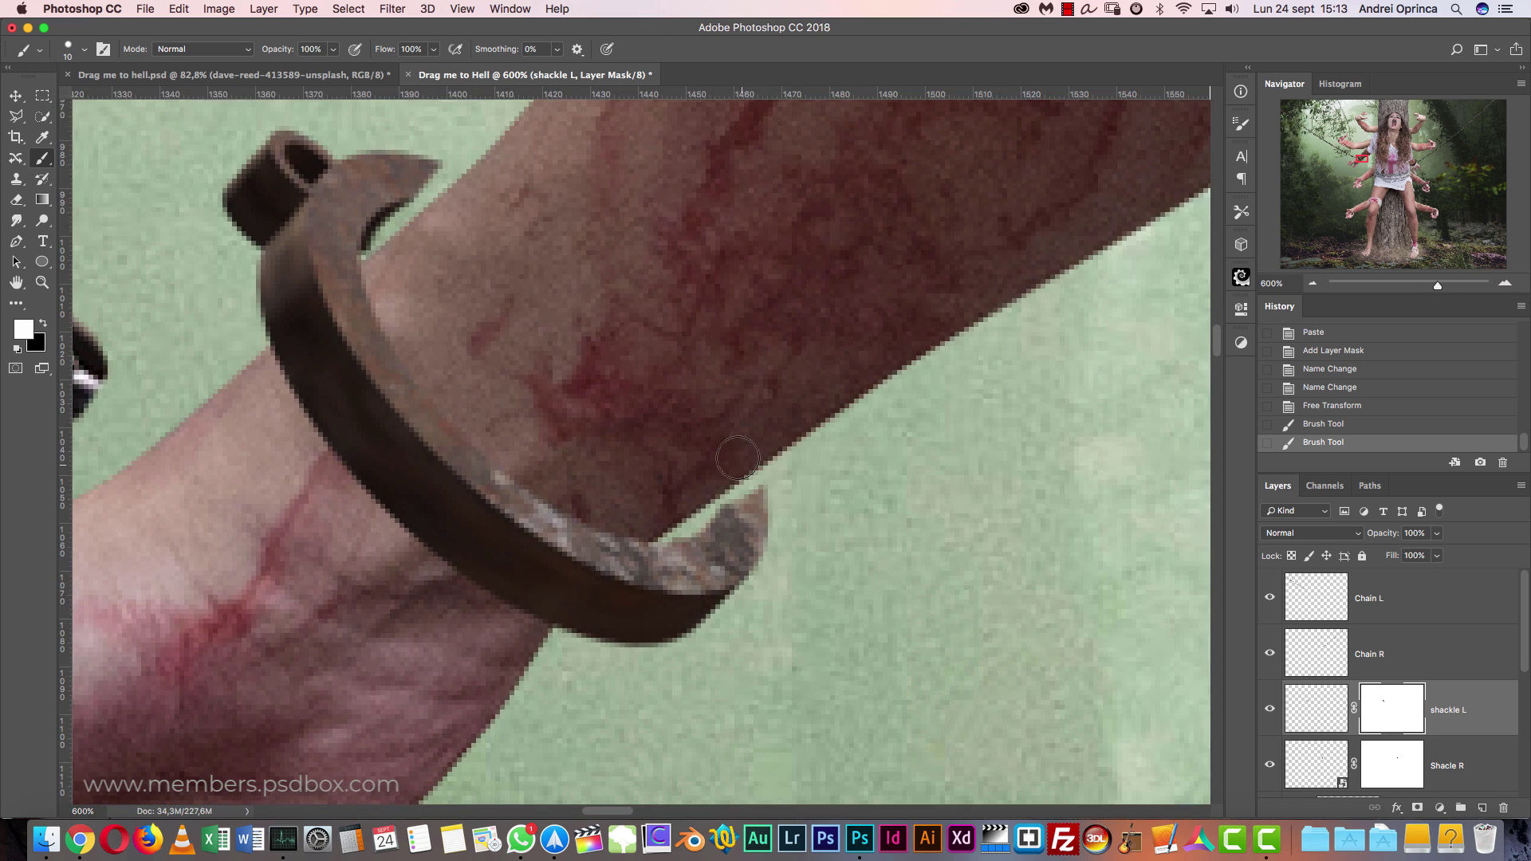
key([)
mouse_move(745, 508)
mouse_down()
mouse_move(708, 536)
mouse_move(764, 489)
mouse_move(684, 547)
mouse_move(781, 468)
mouse_up()
- Refine the shackle L mask with a smaller brush where the ring meets the upper edge of the wrist
key(space)
mouse_move(671, 399)
mouse_down()
mouse_move(775, 492)
mouse_move(855, 530)
mouse_move(814, 571)
mouse_move(835, 523)
mouse_up()
key(x)
key(bracketleft)
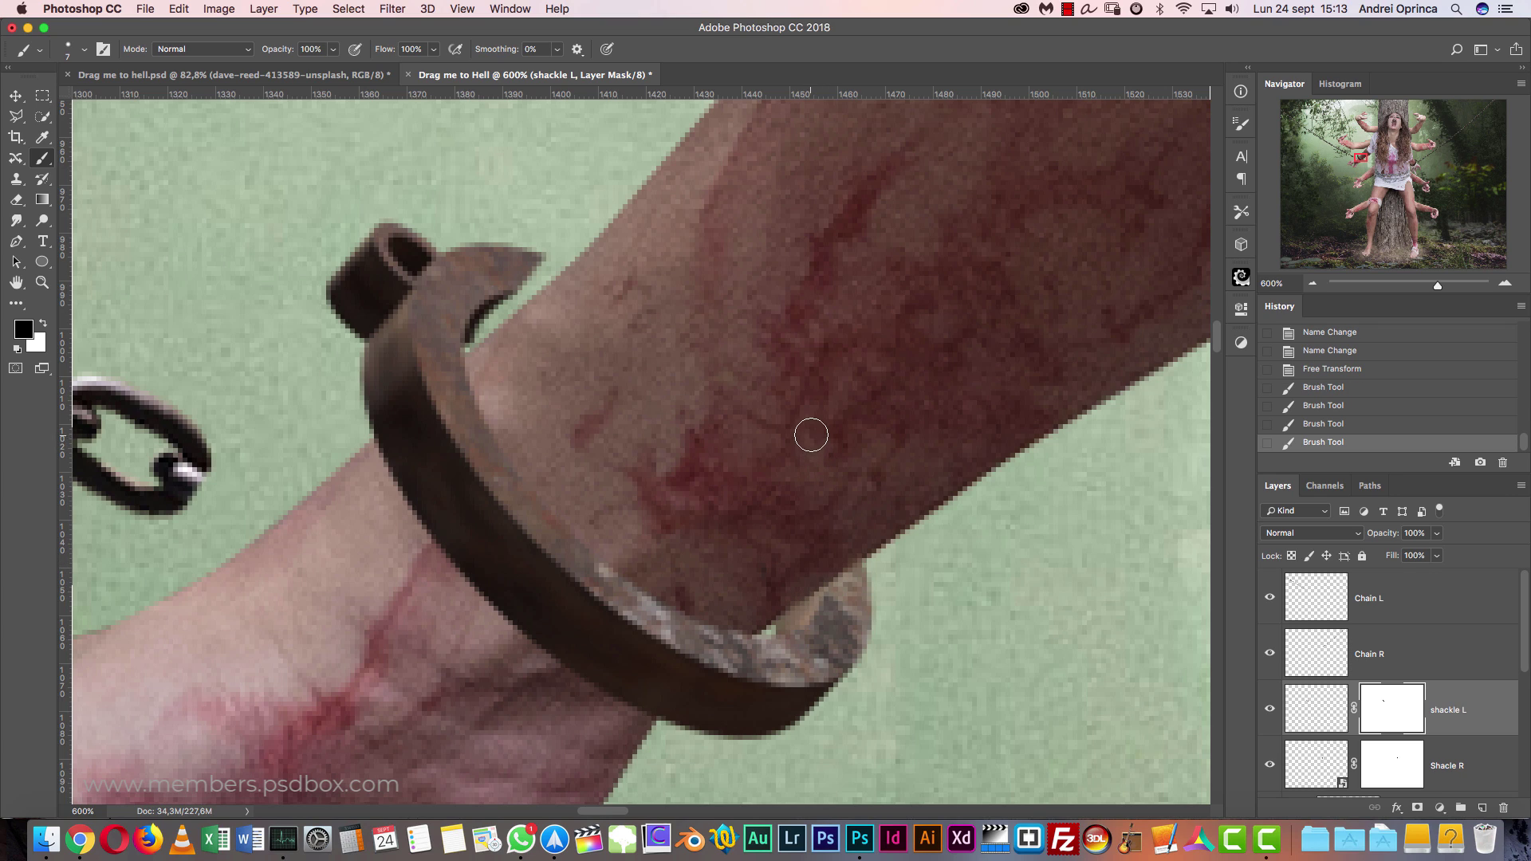
right_click(809, 435)
click(603, 313)
key(x)
mouse_move(542, 258)
mouse_down()
mouse_move(469, 327)
mouse_move(546, 254)
mouse_move(481, 335)
mouse_up()
- Move the Chain L layer so its last link meets the eyelet of shackle L
key(super+1)
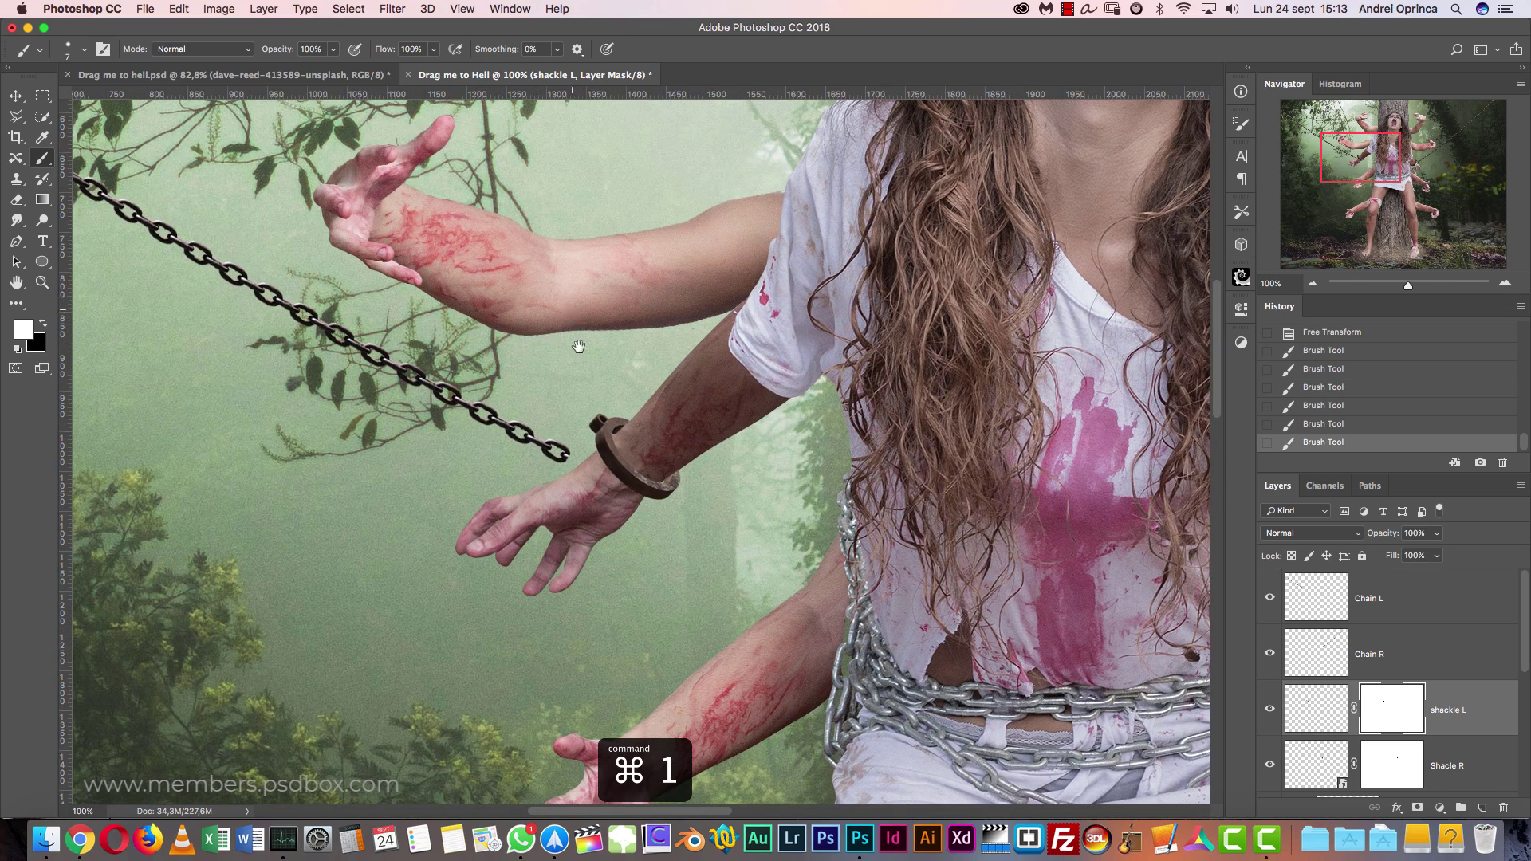
scroll(536, 431, up, 3)
key(v)
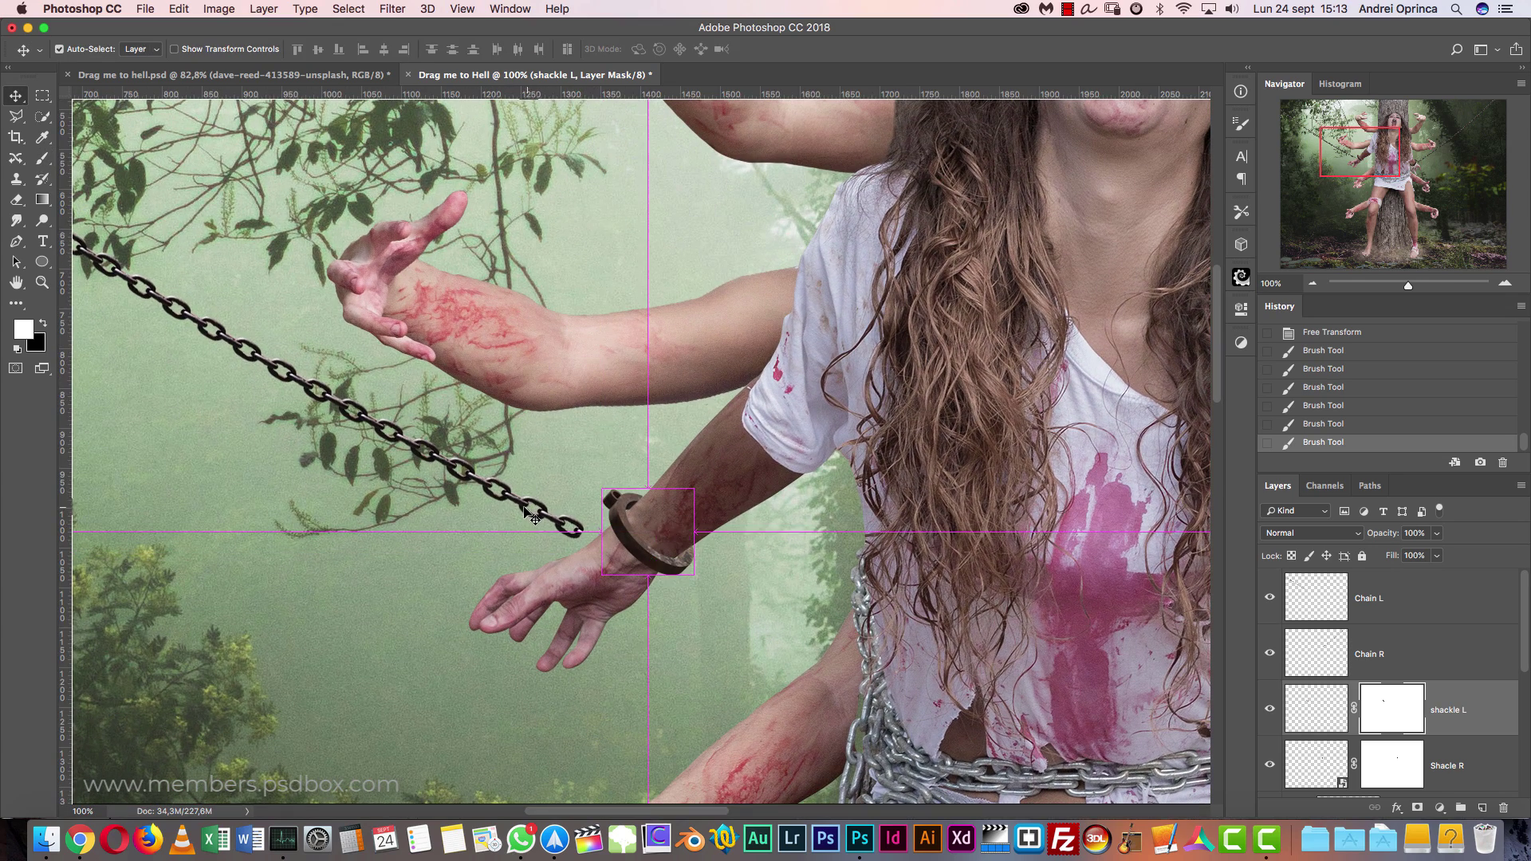
drag(522, 505, 556, 474)
- Select the Chain R layer and move the chain so its last link sits on the eyelet of the shackle on the bandaged wrist
click(1420, 162)
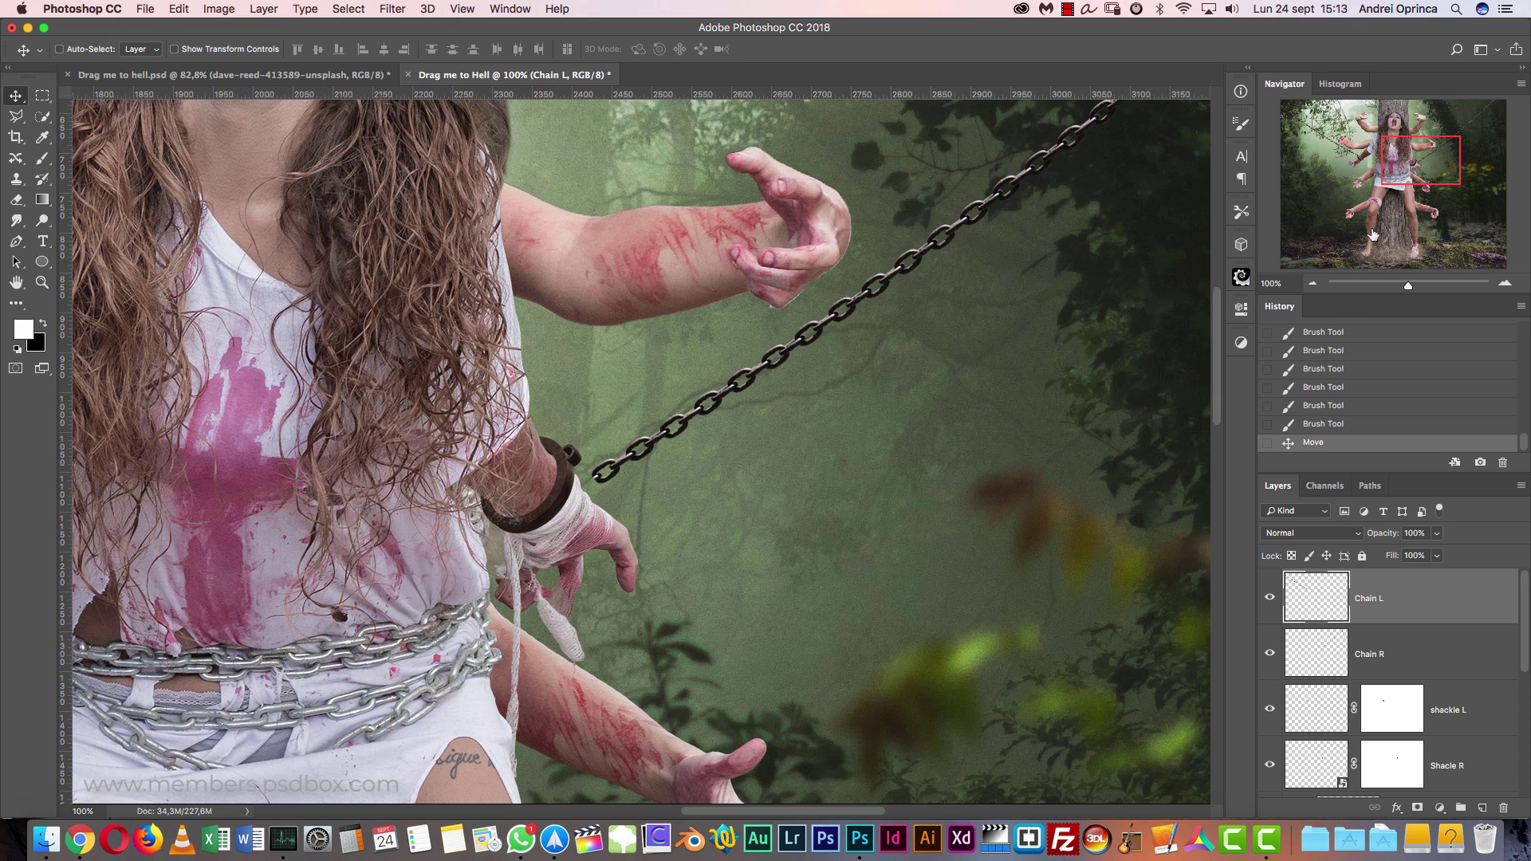
key(super)
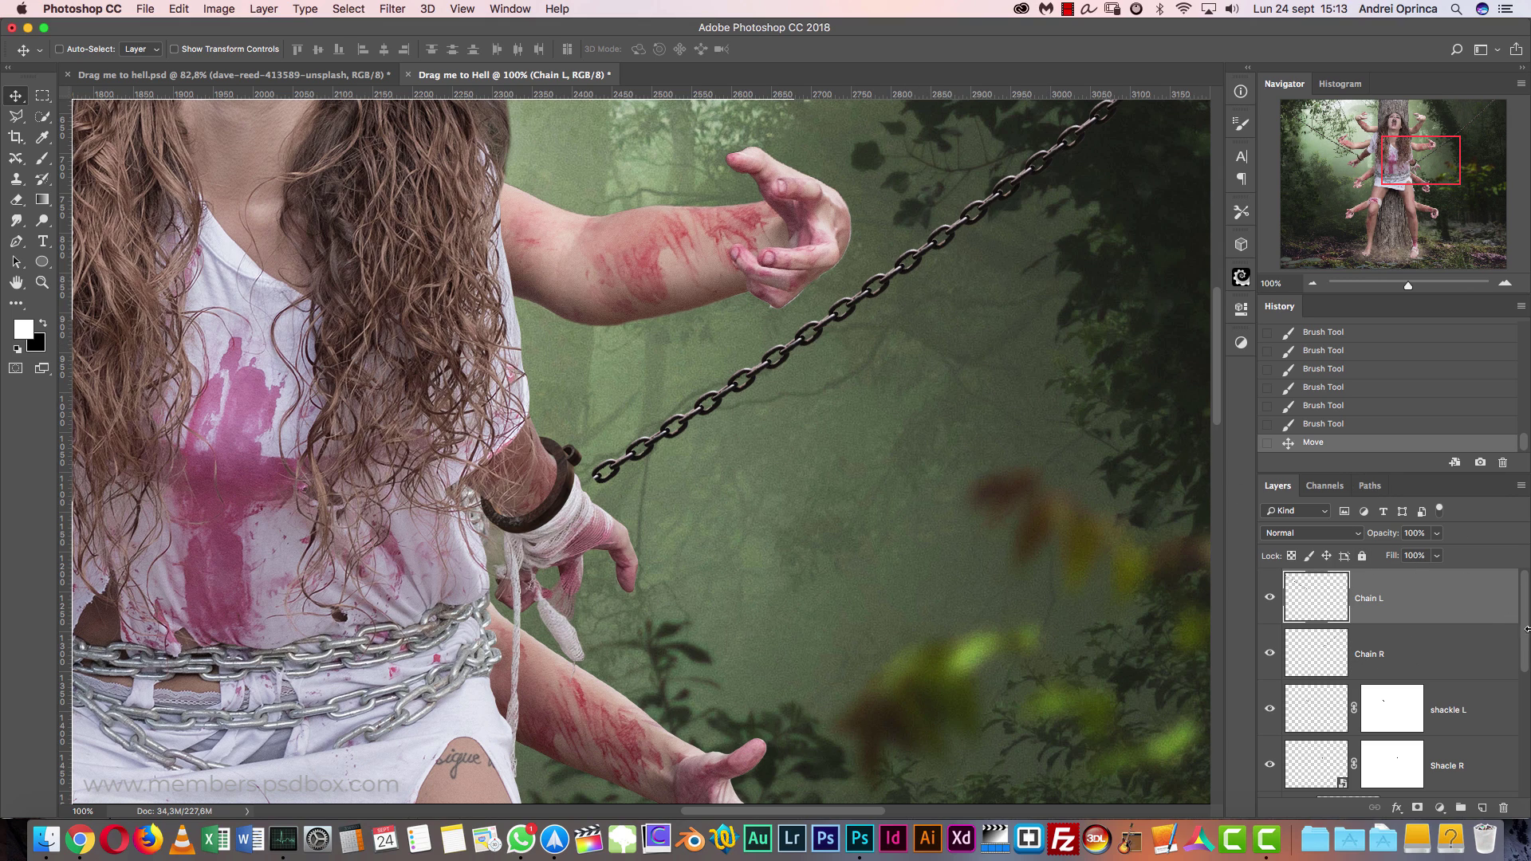
drag(1525, 634, 1516, 786)
click(1483, 718)
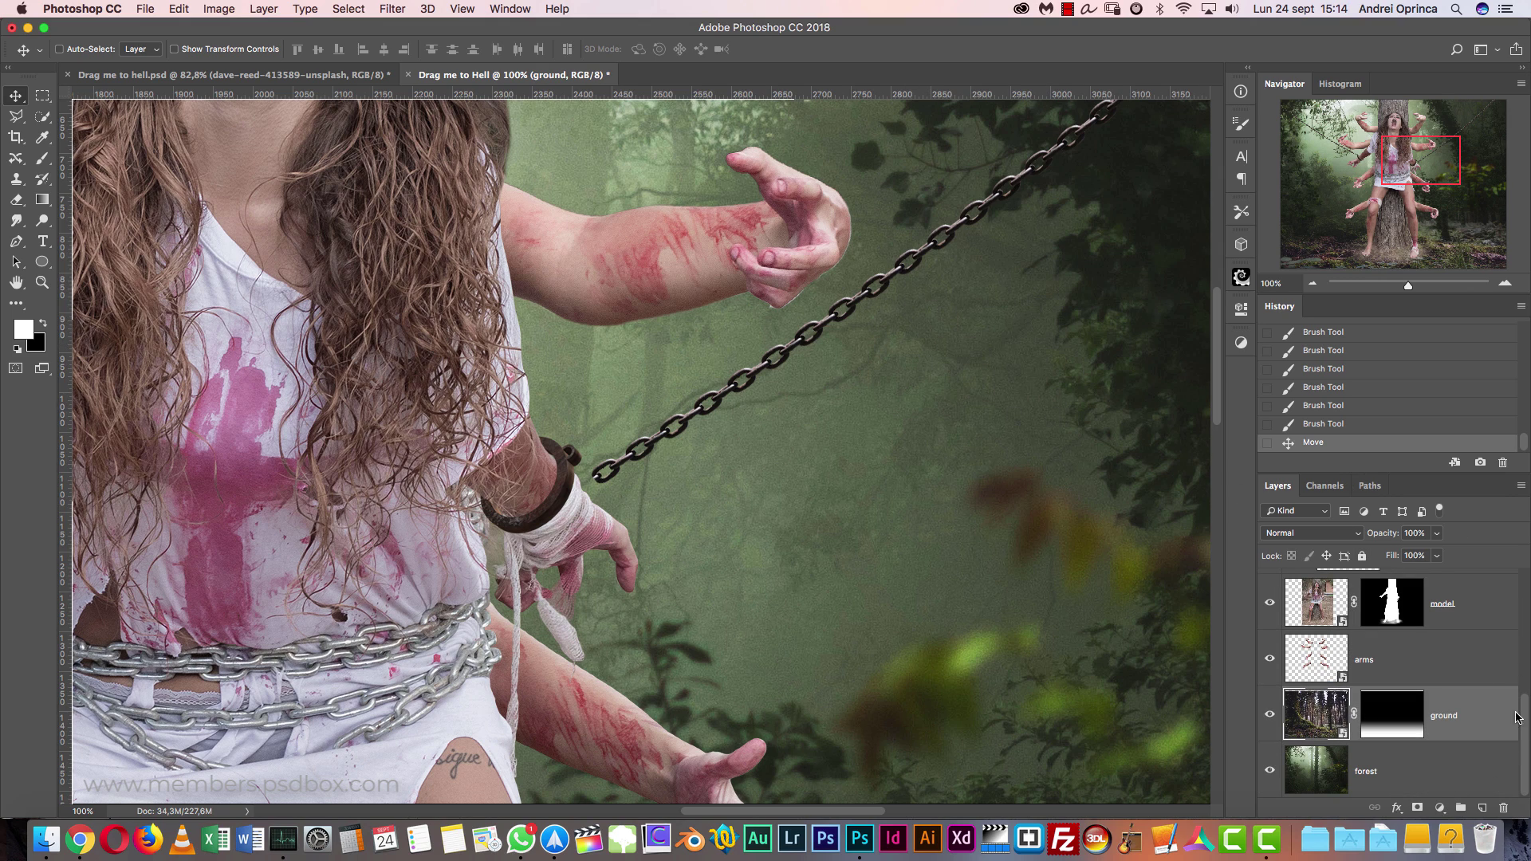
drag(1526, 700, 1528, 516)
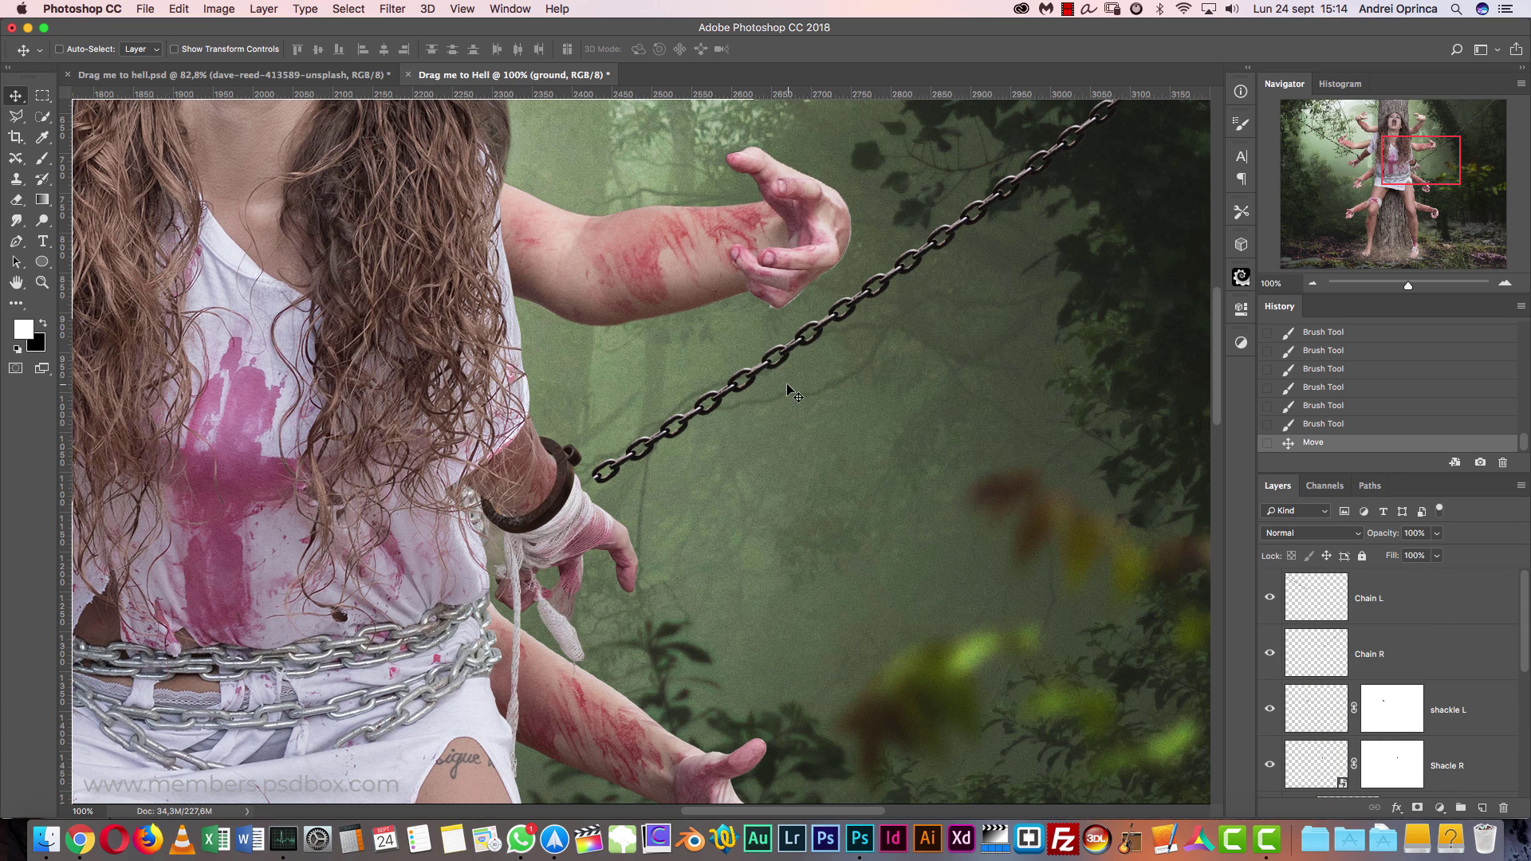
key(super)
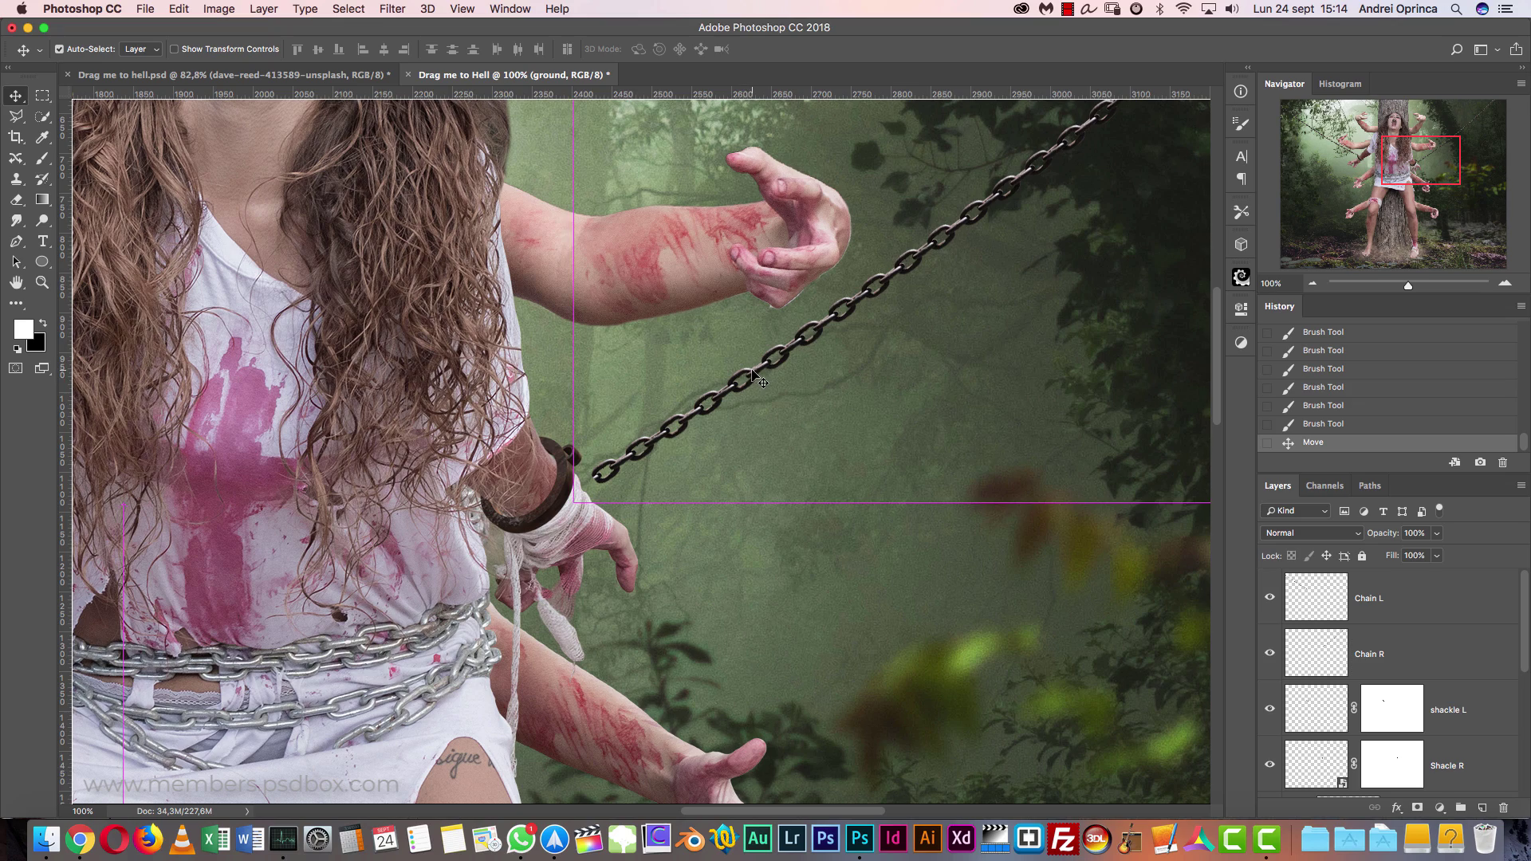
super+click(755, 375)
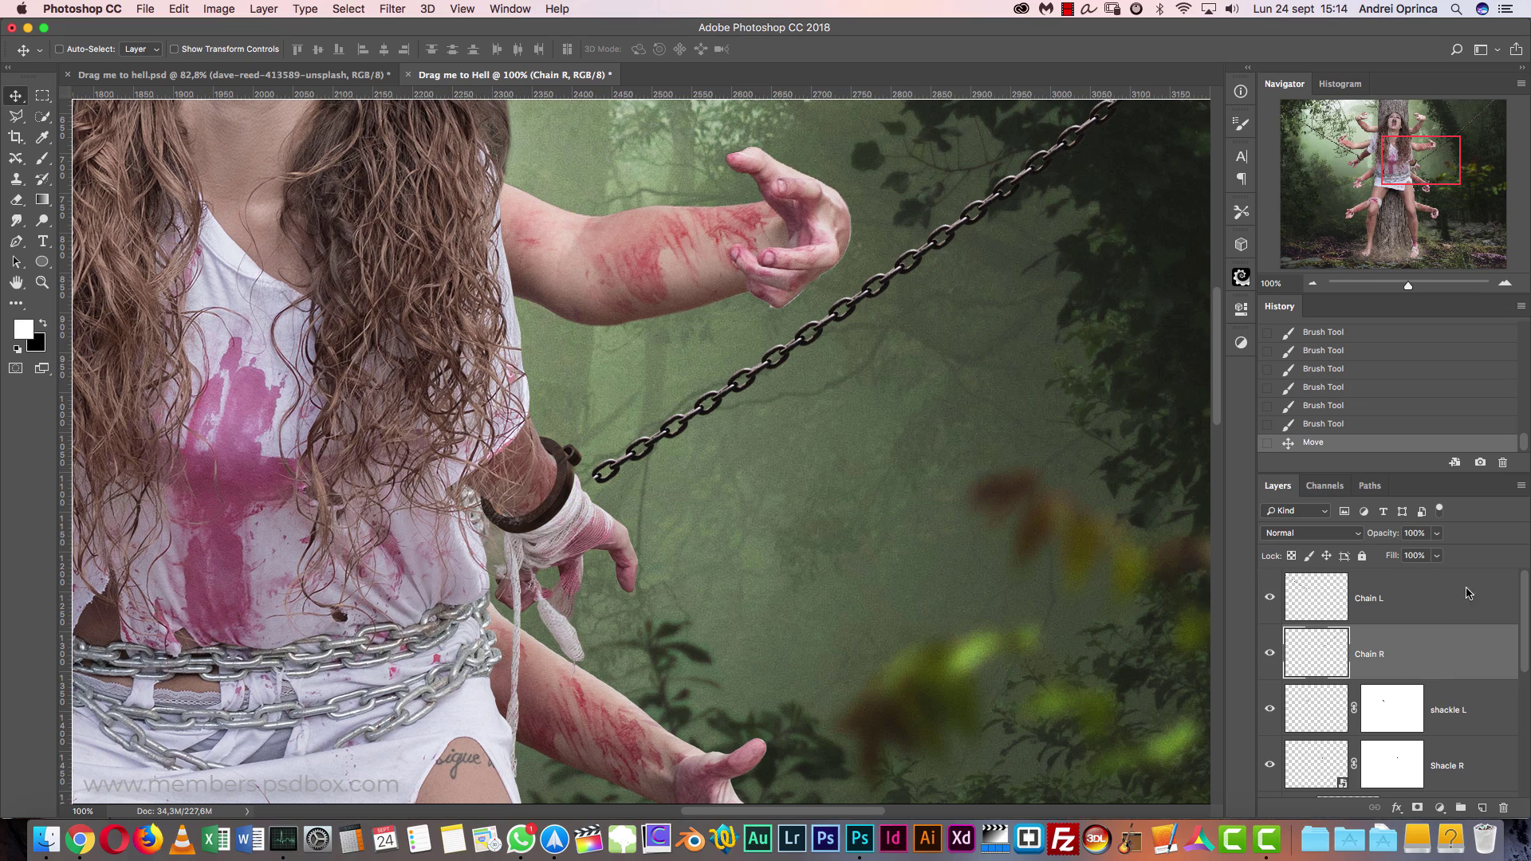
click(1506, 282)
click(1506, 283)
drag(875, 450, 750, 453)
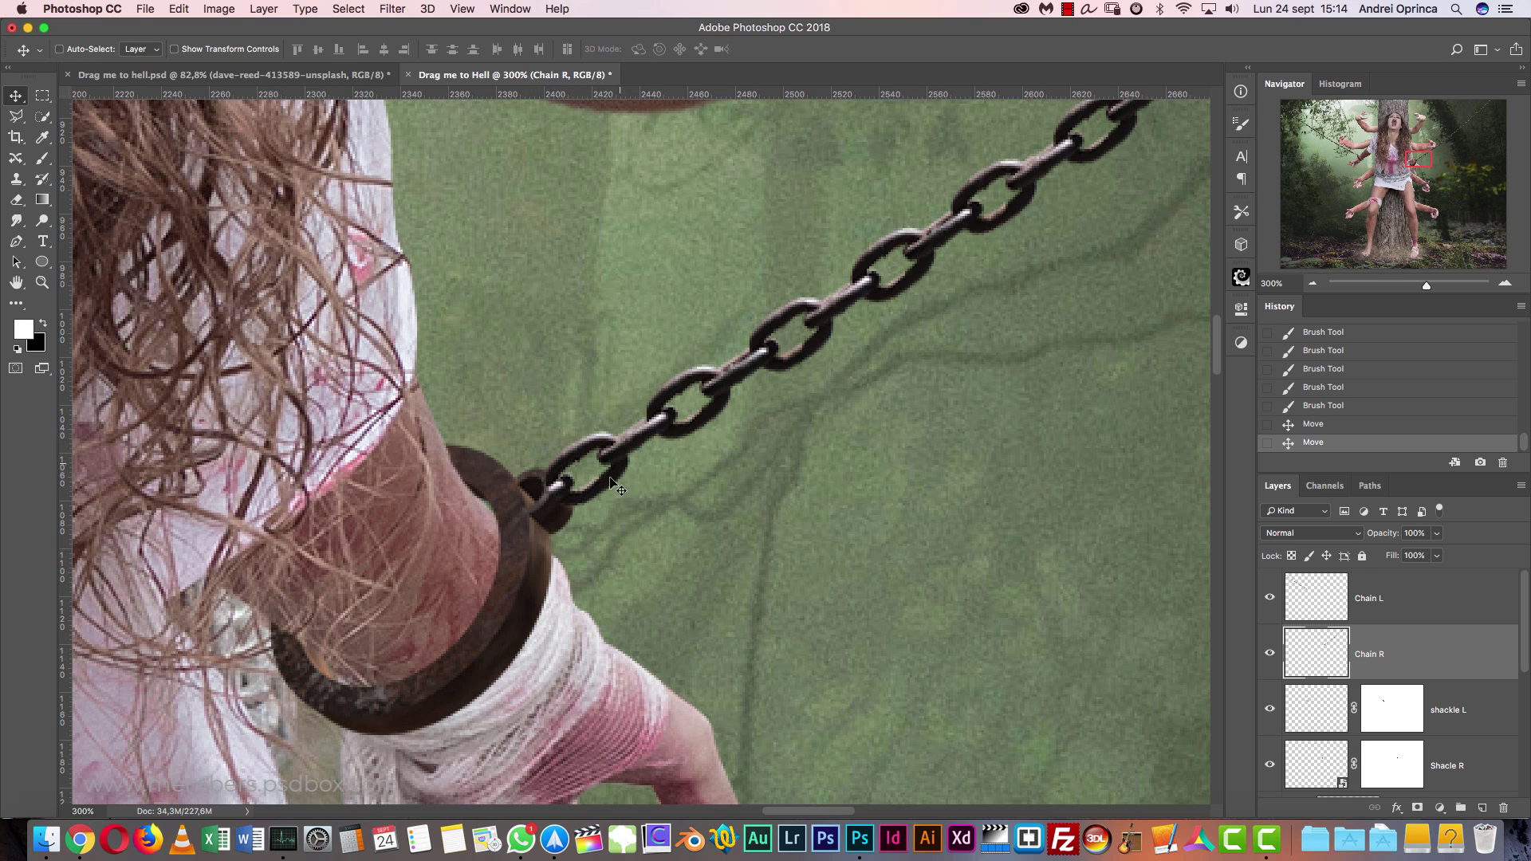
drag(625, 462, 617, 472)
- Add layer masks to the Chain R and Chain L layers and activate the Chain R mask
click(1507, 283)
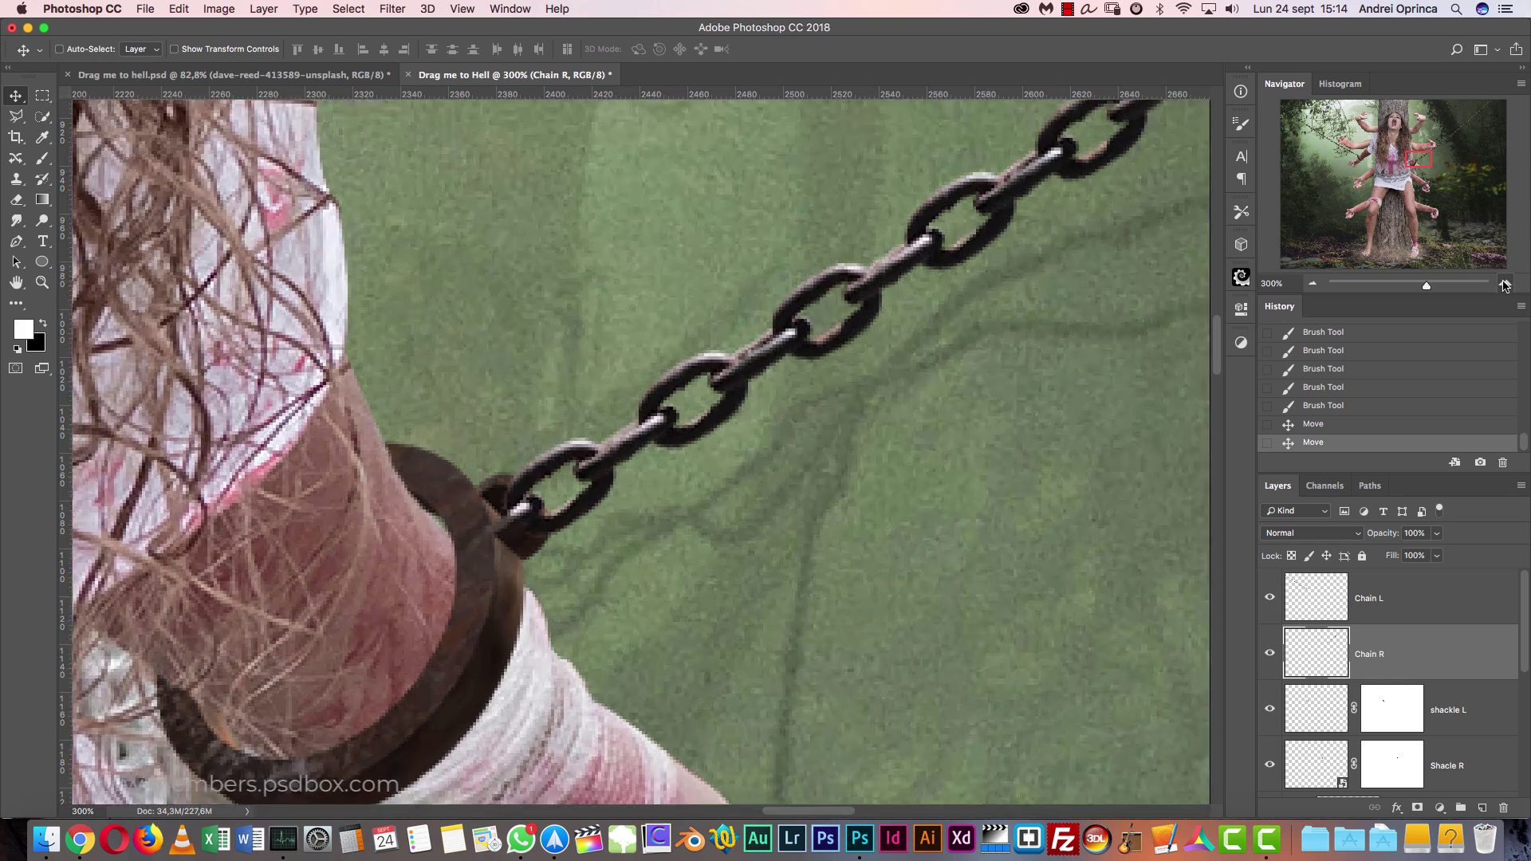
click(1506, 283)
click(1417, 808)
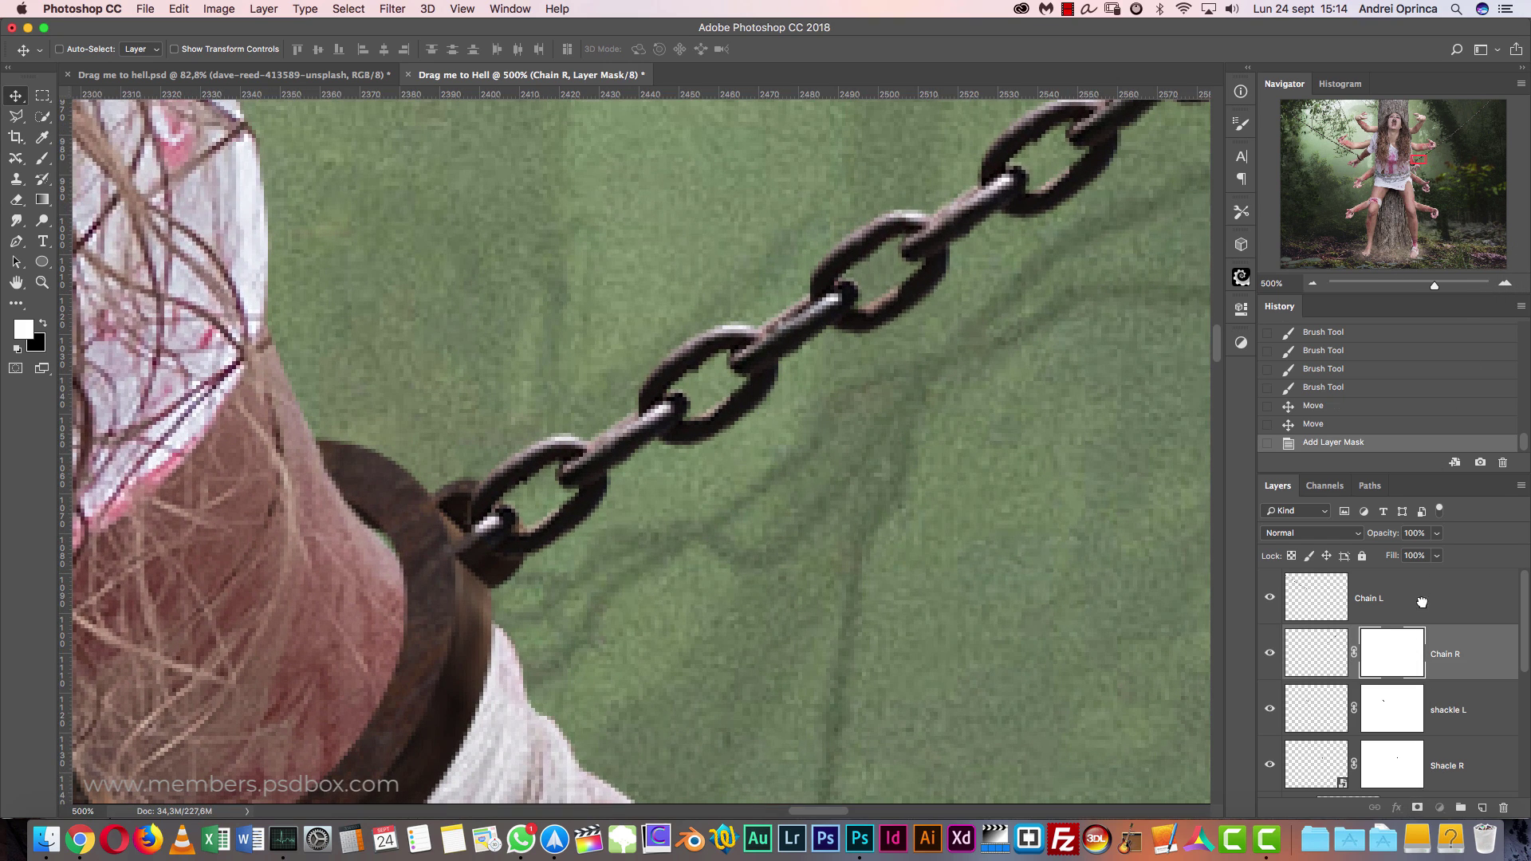
click(1419, 615)
click(1439, 808)
click(1417, 808)
click(1392, 654)
- Brush black and white on the Chain R mask so the last link appears threaded through the shackle's eyelet
drag(816, 571, 1019, 489)
key(super+r)
key(b)
click(728, 440)
key(x)
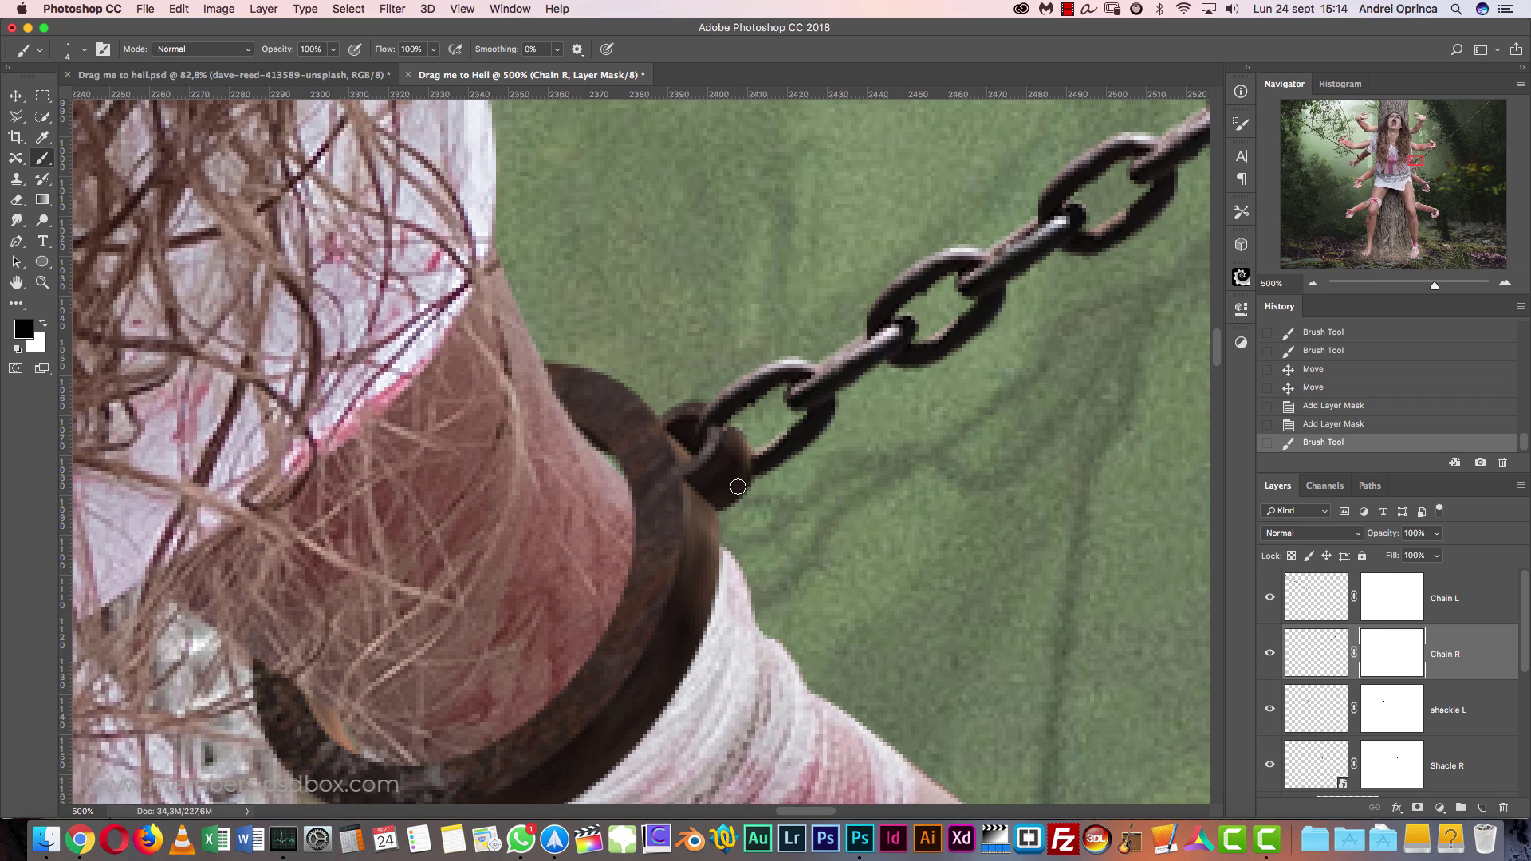
click(706, 452)
key(x)
click(701, 432)
key(super+1)
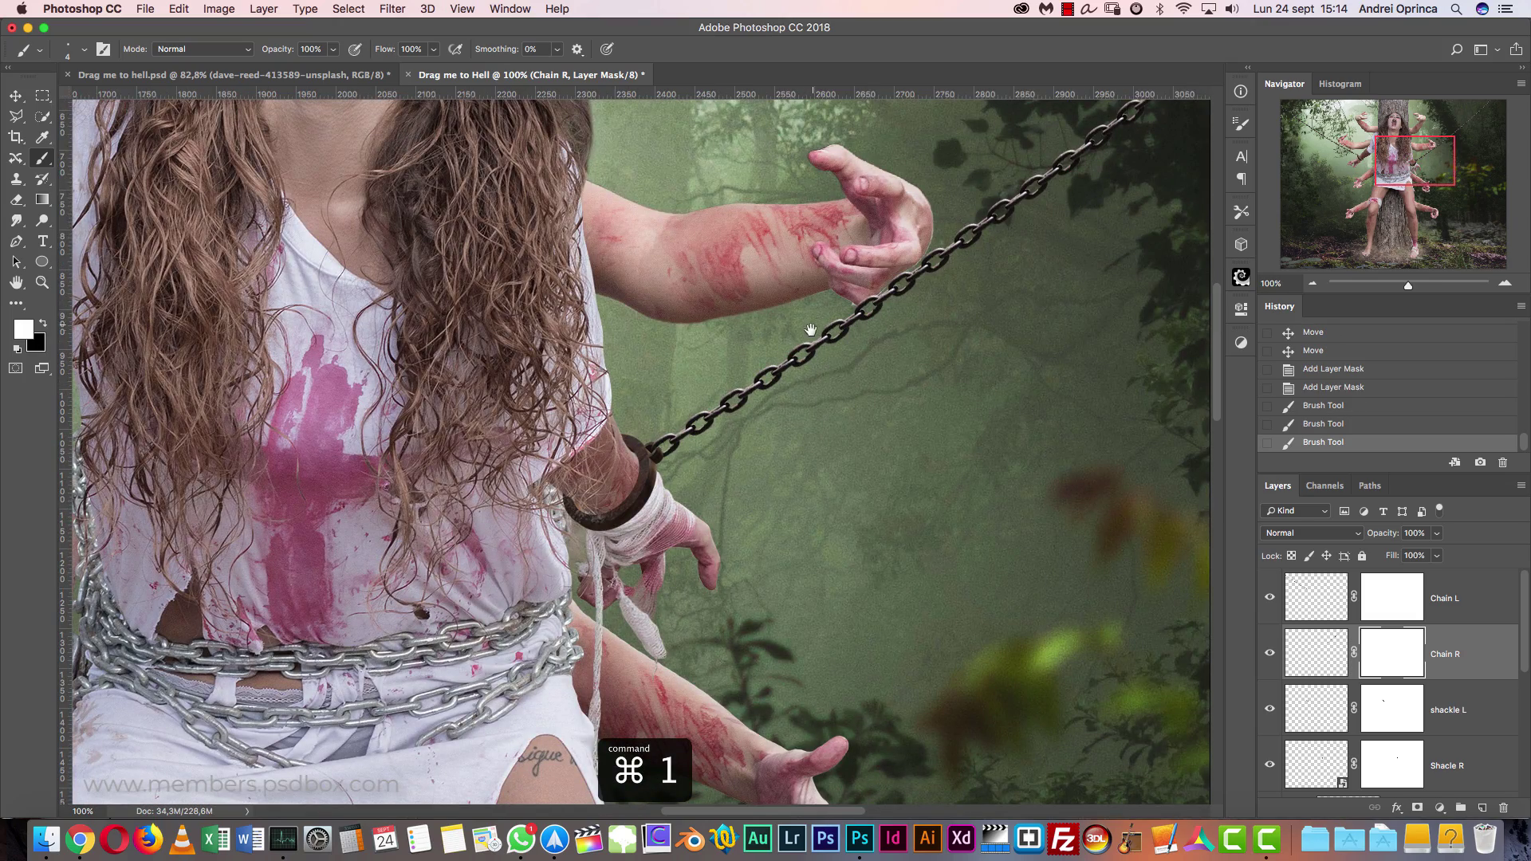
- Activate the Chain L layer mask and move the chain slightly so its last link overlaps the eyelet of the other wrist's shackle
drag(805, 344, 1116, 435)
drag(415, 448, 1036, 454)
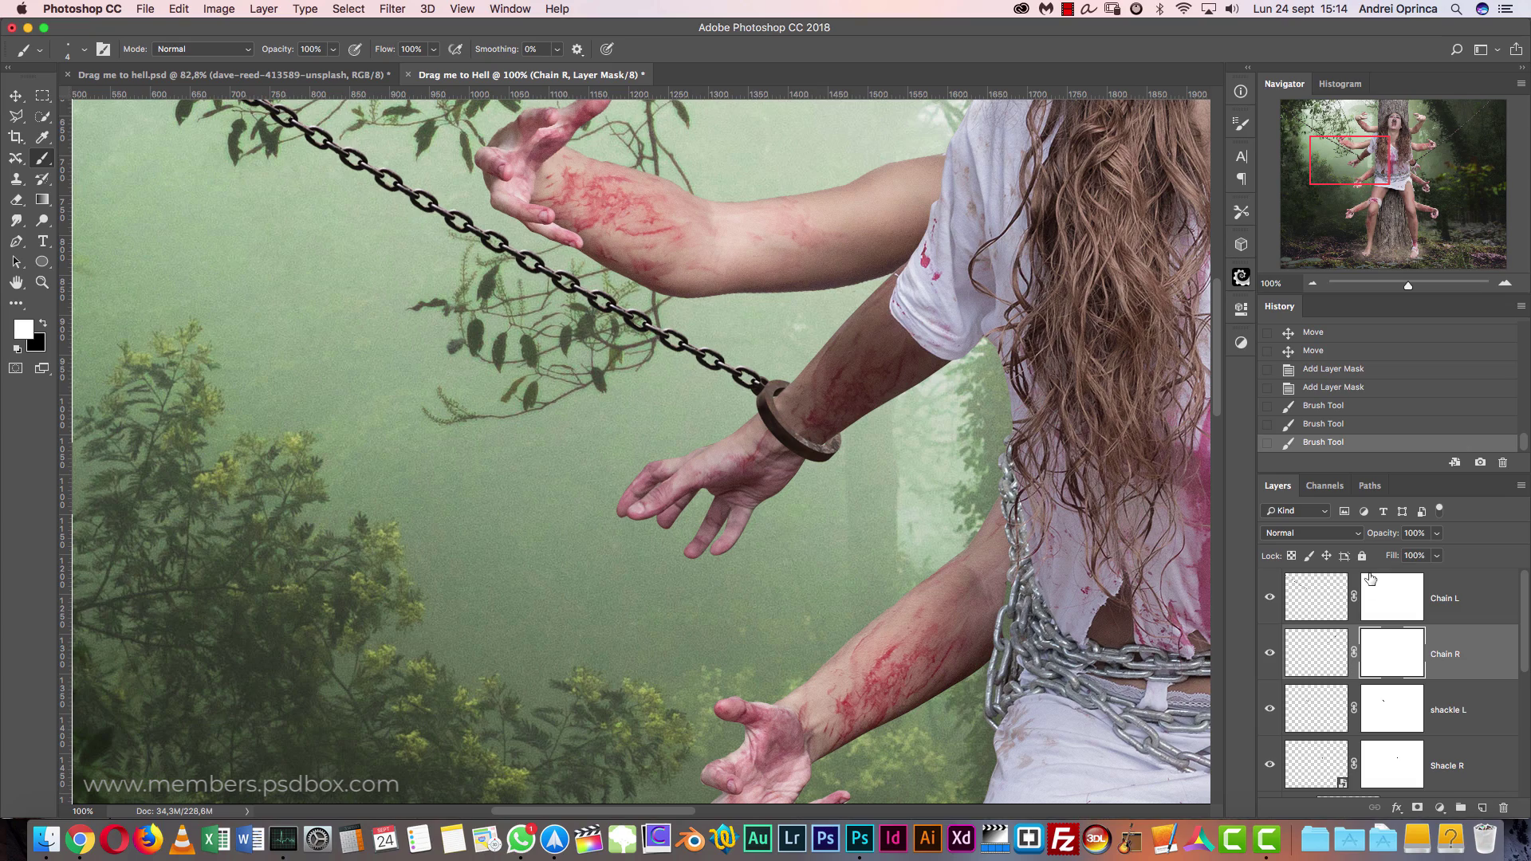
click(1371, 585)
click(1510, 285)
click(1510, 285)
click(1510, 285)
drag(874, 455, 525, 773)
key(v)
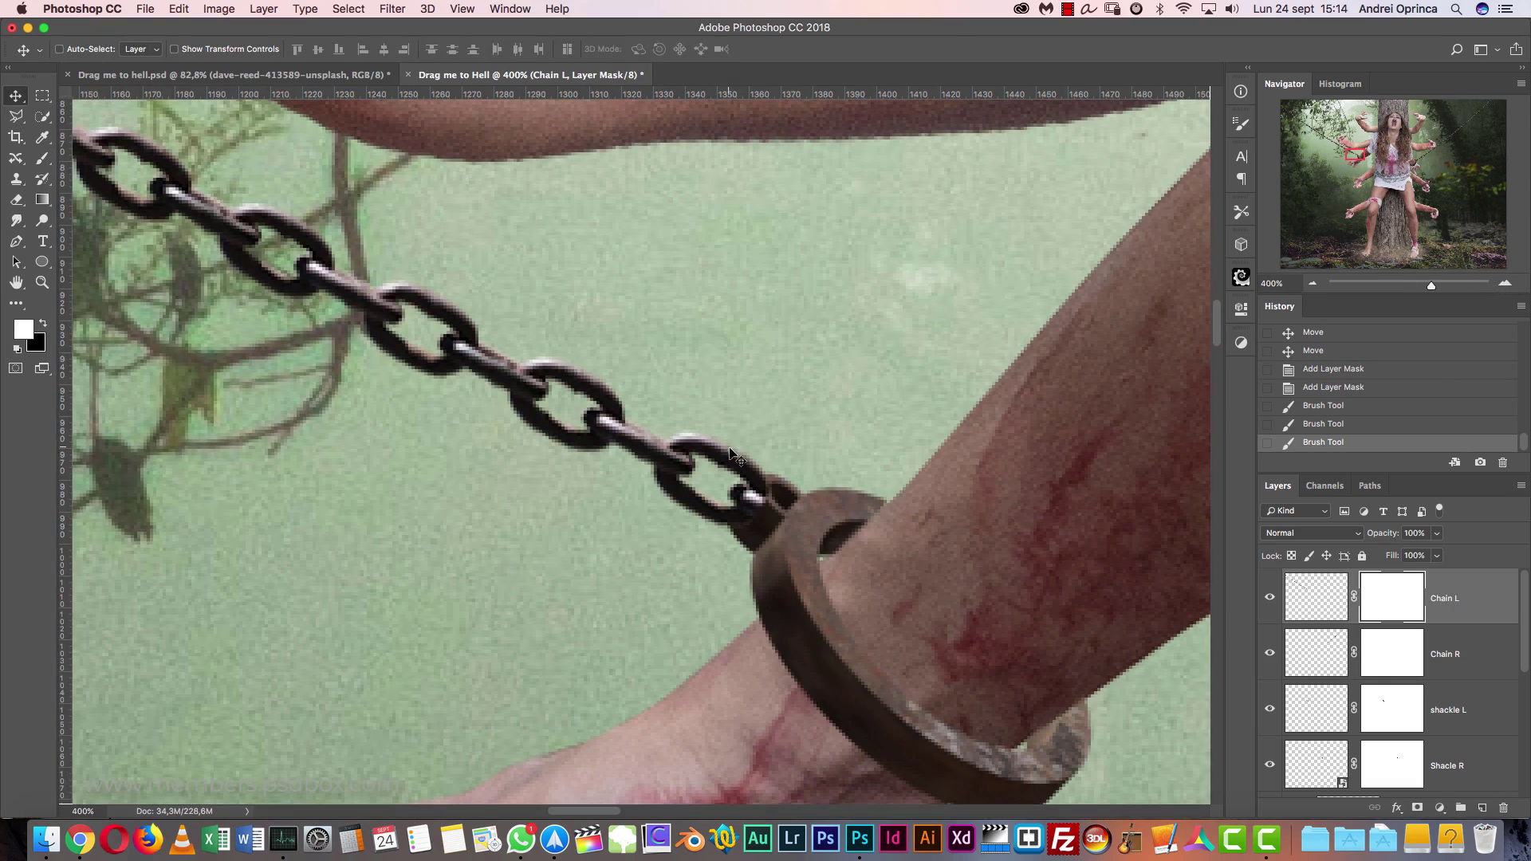
drag(732, 448, 745, 460)
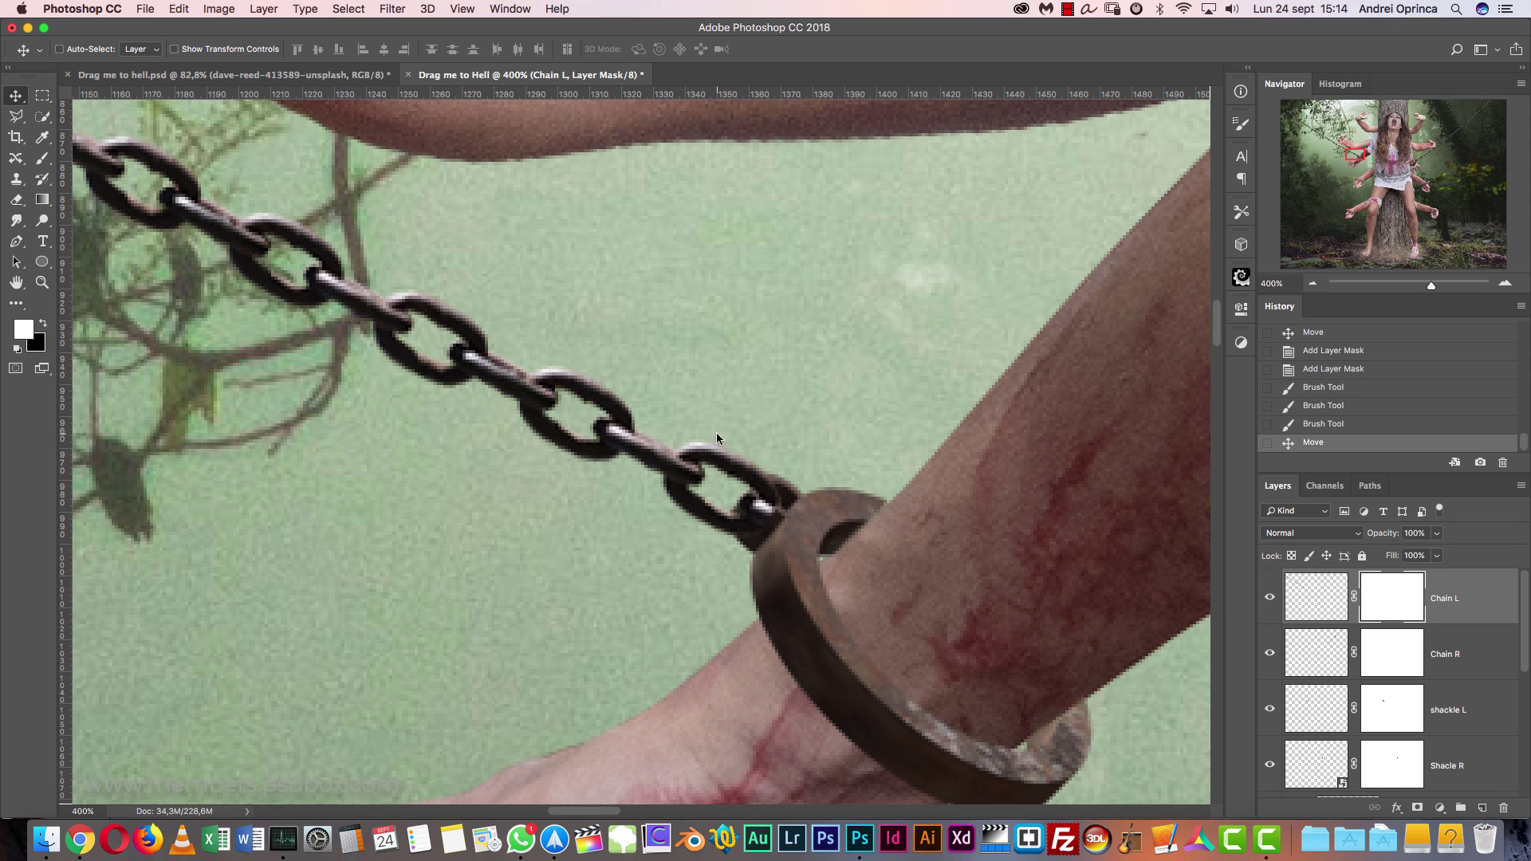
- Brush black on the Chain L mask to hide the part of the last link covering the shackle's eyelet
key(b)
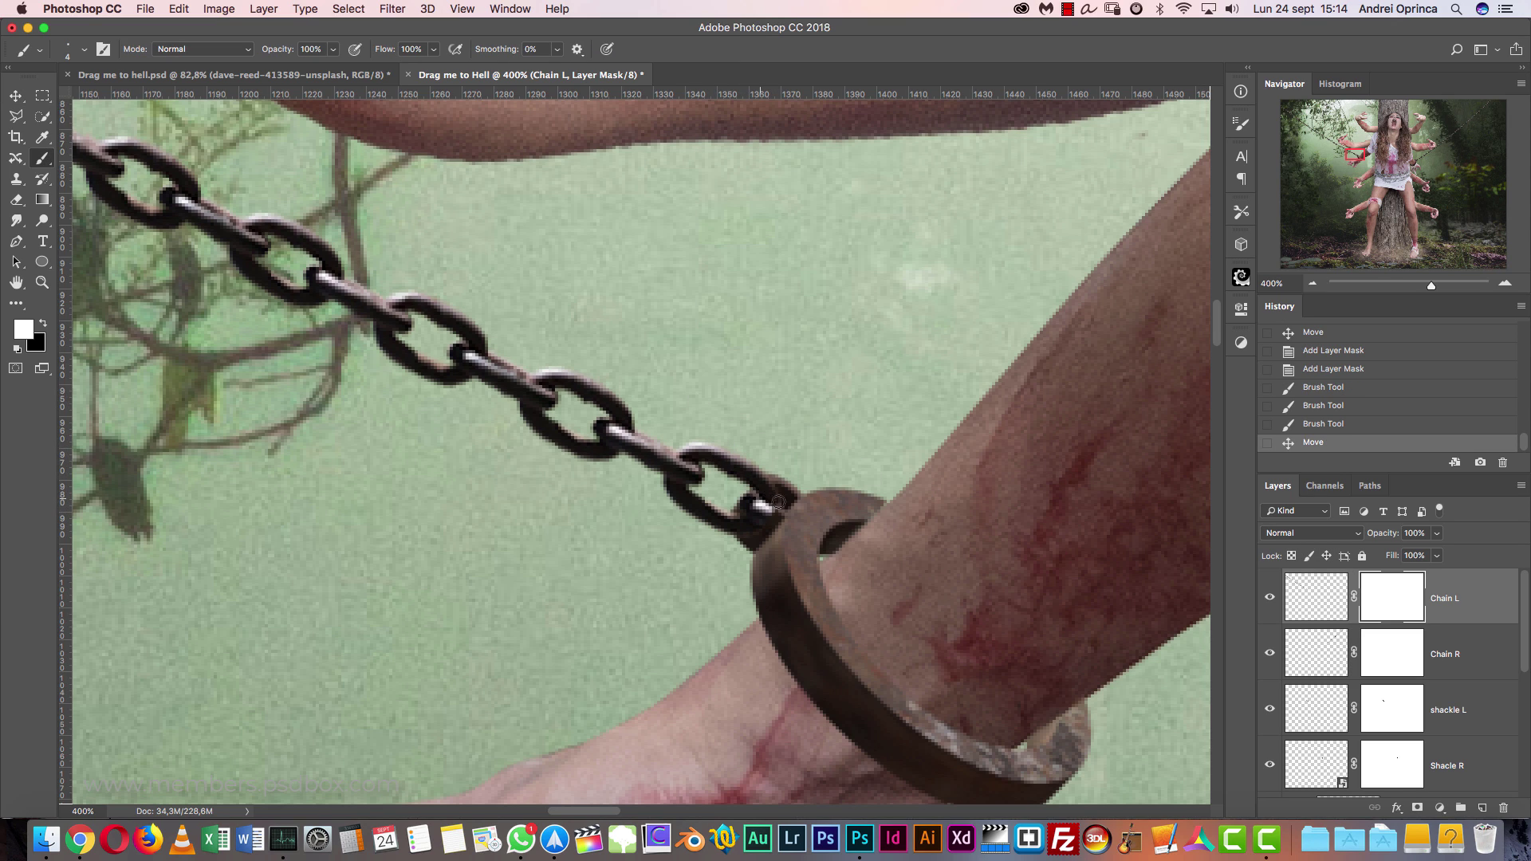
drag(774, 501, 754, 514)
key(x)
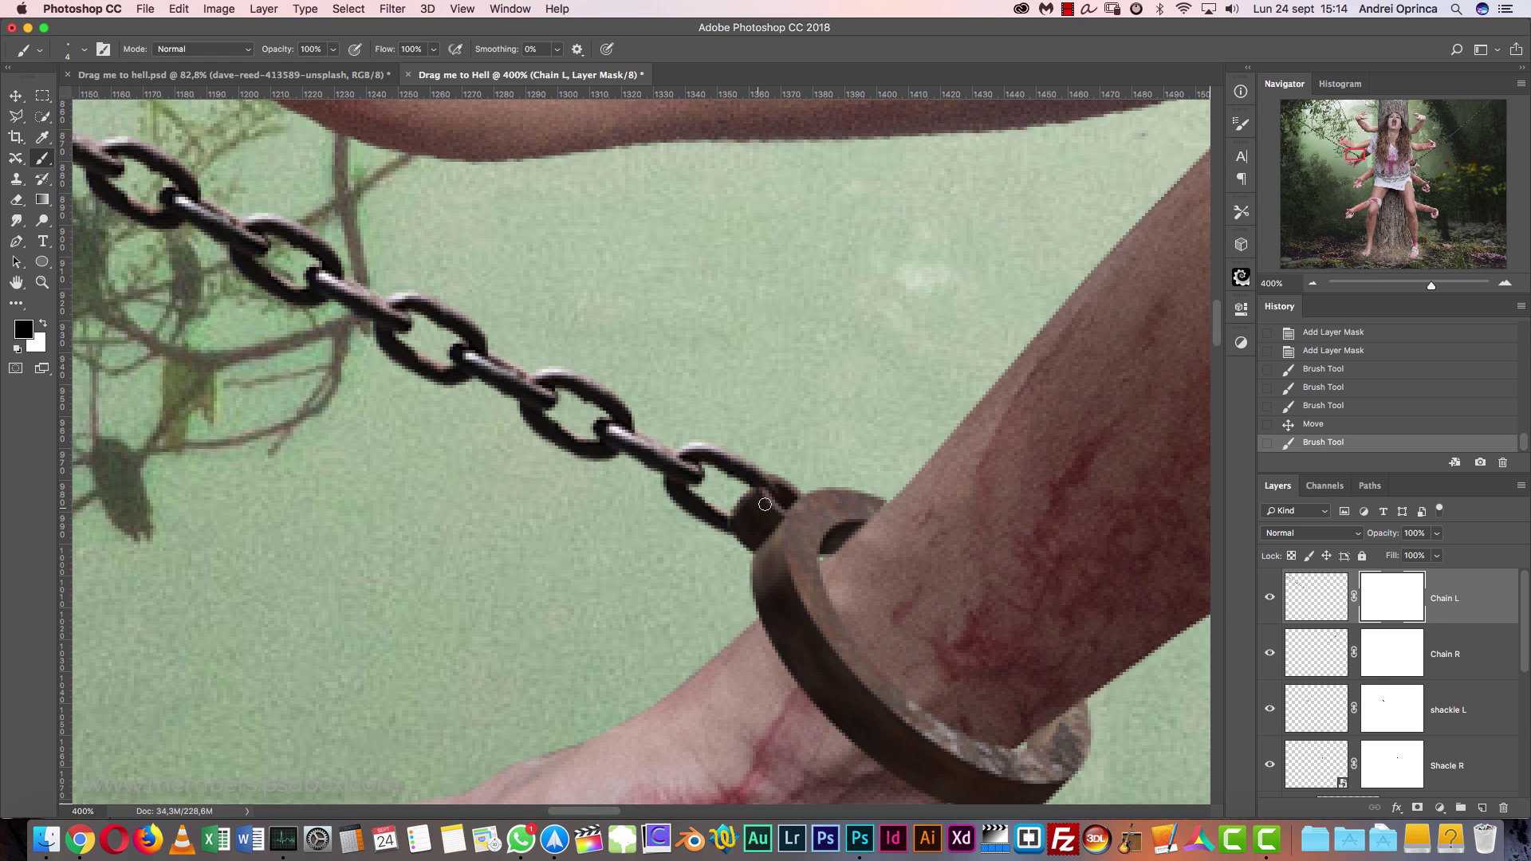
key(x)
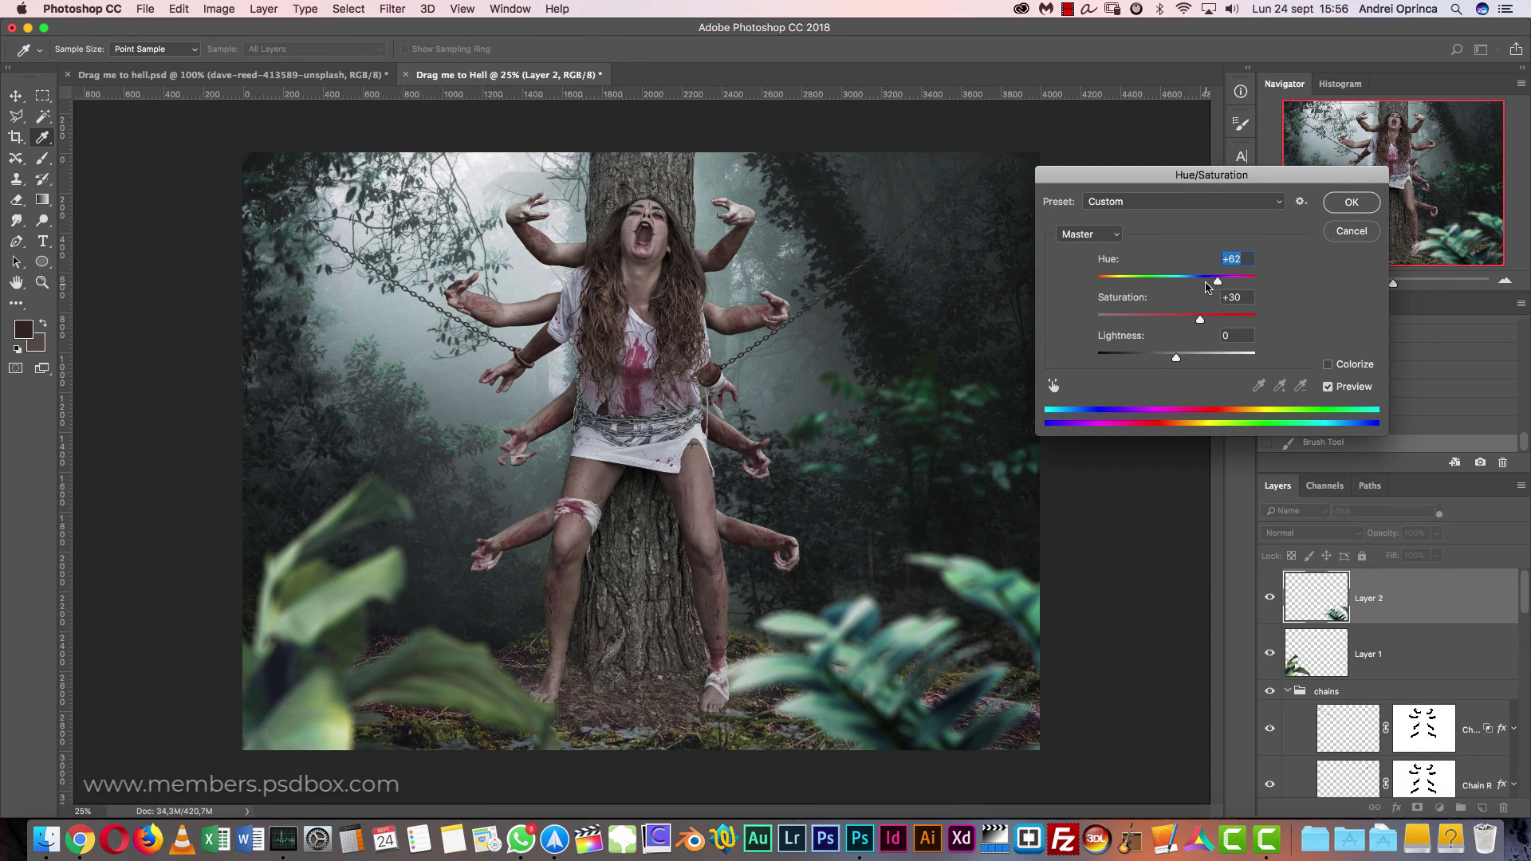
- Darken and desaturate the foreground leaves on Layer 2 with Hue/Saturation at Hue +29, Saturation -42 and Lightness -39
drag(1208, 287, 1199, 282)
drag(1200, 319, 1145, 358)
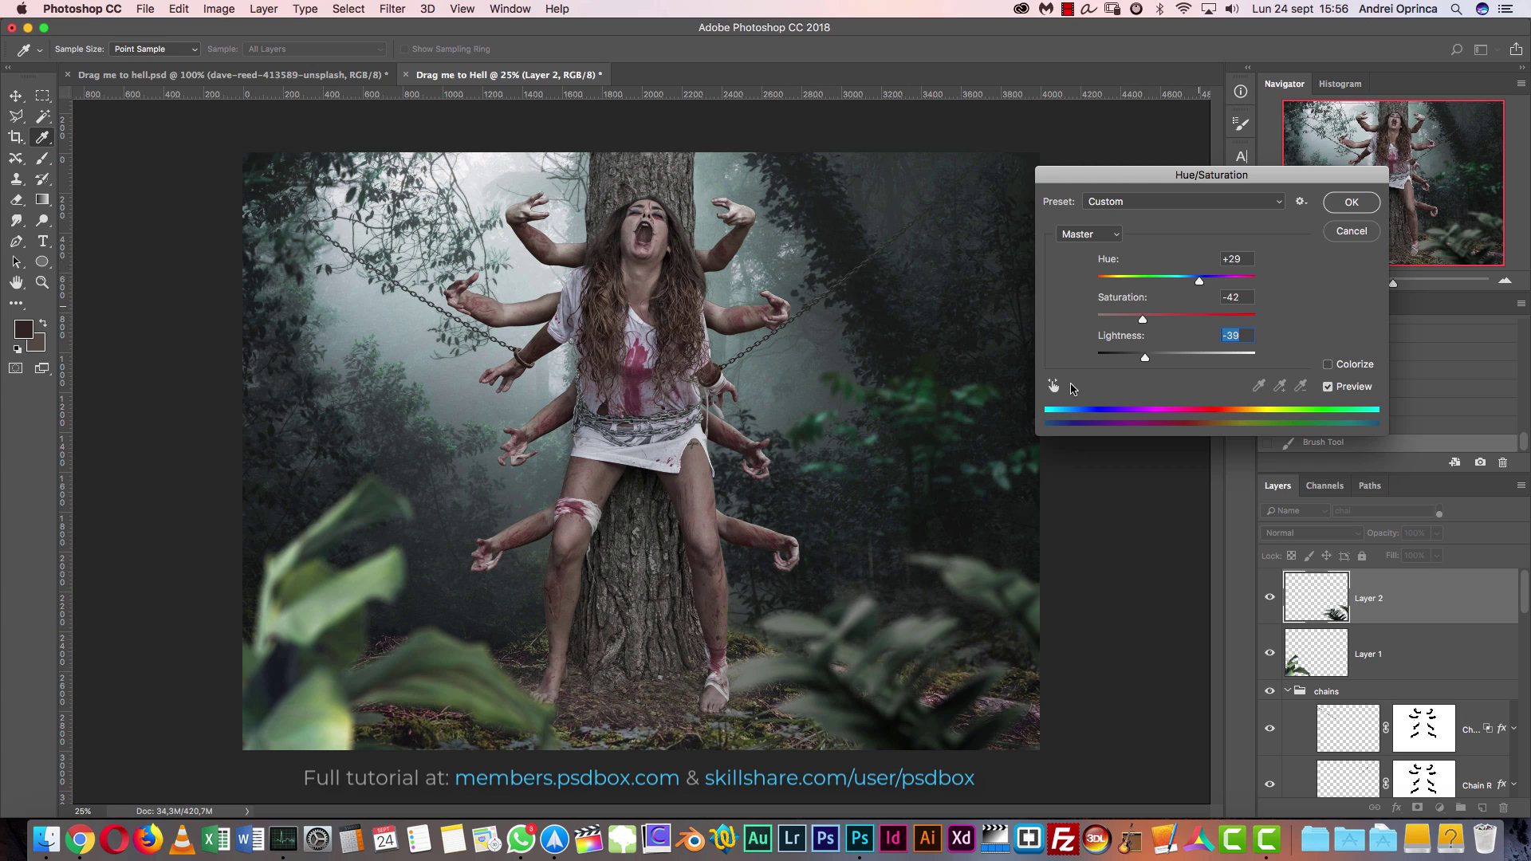
click(1349, 205)
- Select the Layer 1 leaves and reuse the last Hue/Saturation settings on them: Hue +29, Saturation -42, Lightness -39
click(1316, 648)
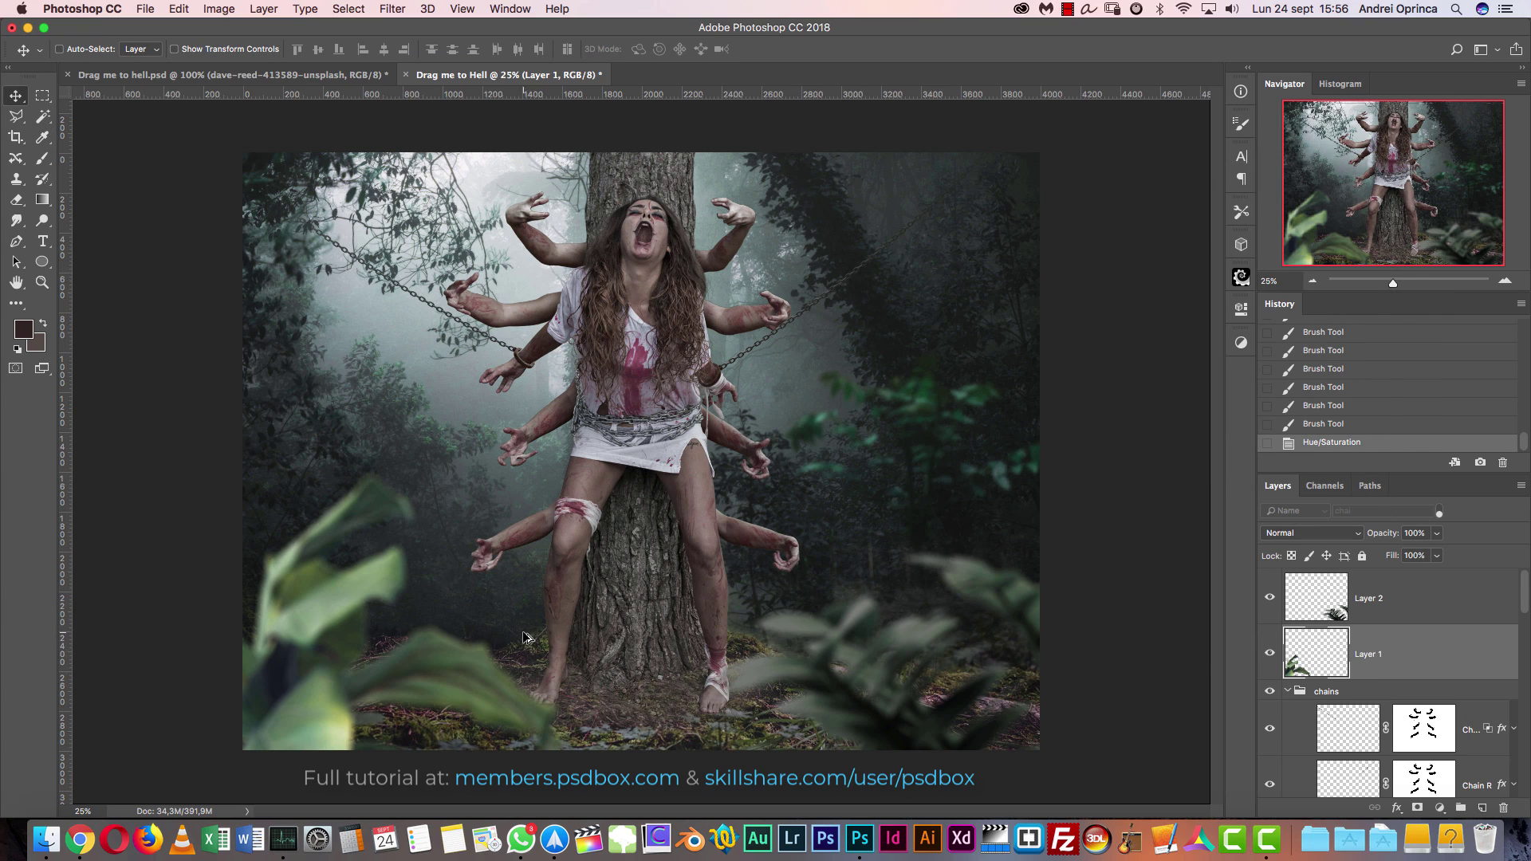
key(alt+super+u)
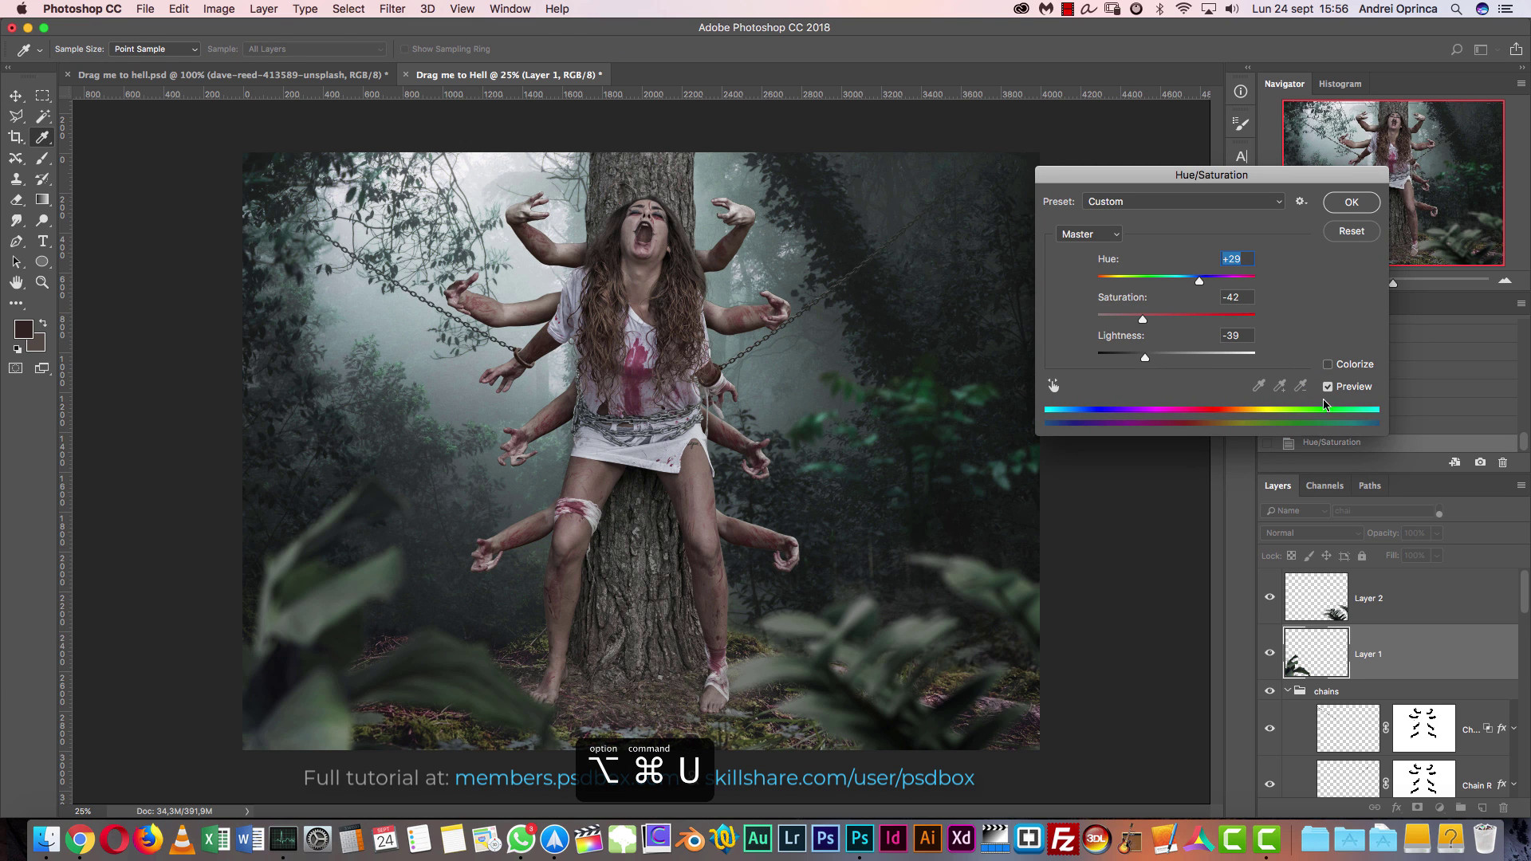
drag(1210, 175, 1114, 177)
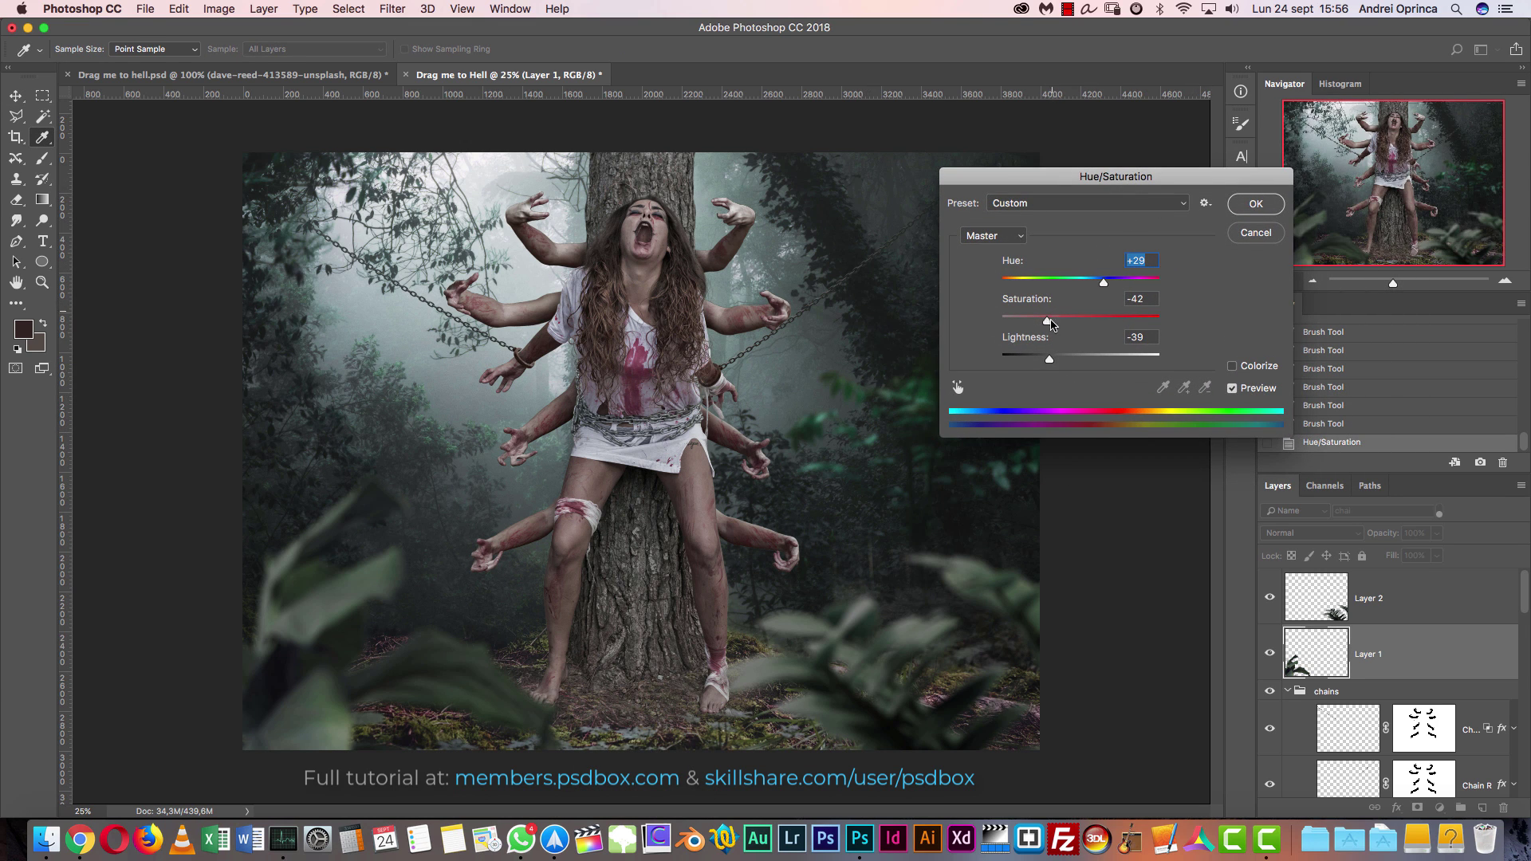